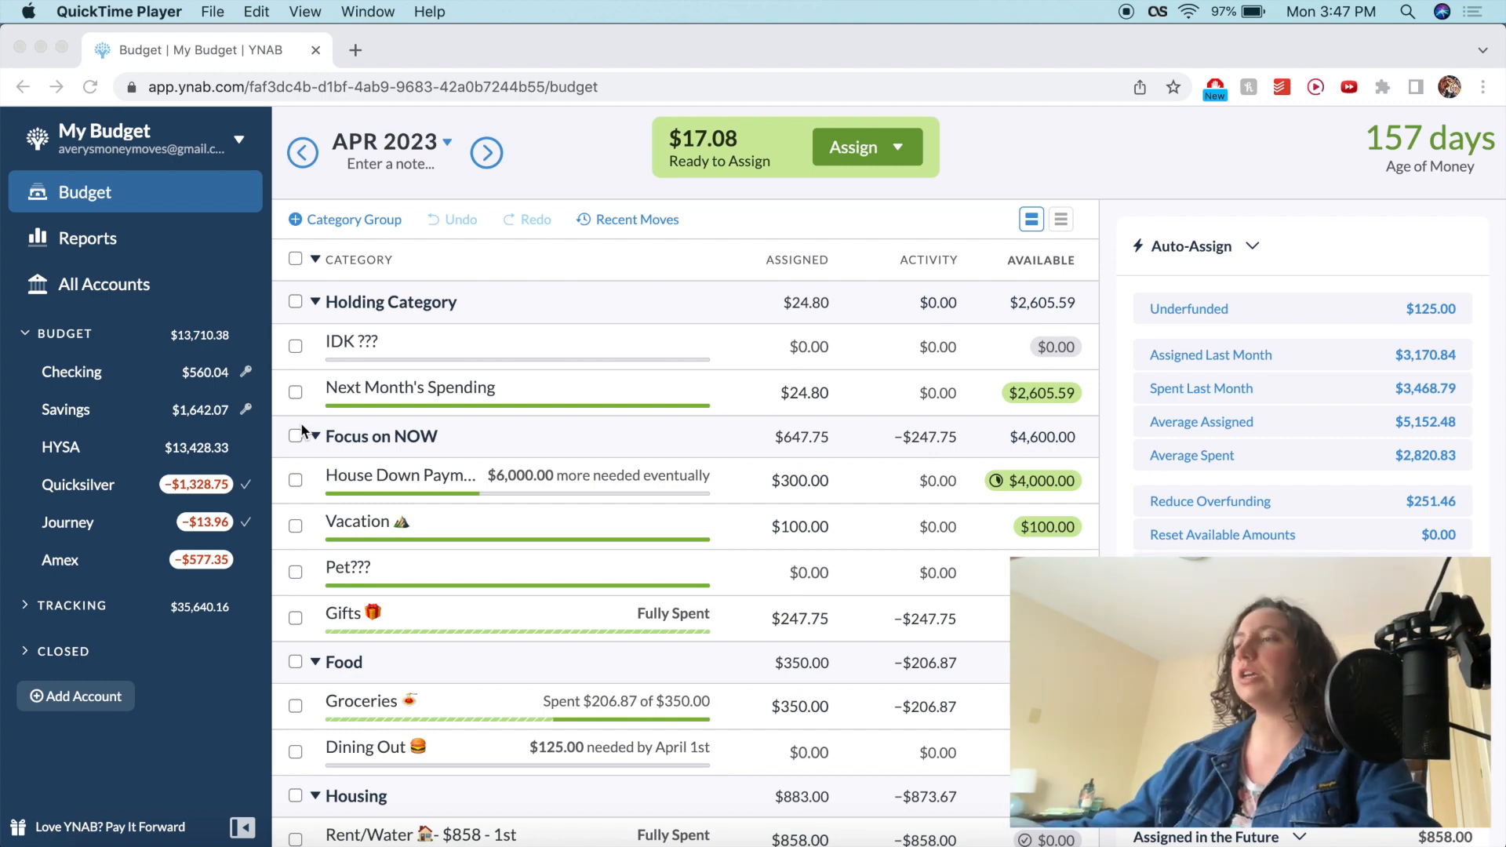
- Enter the scheduled 04/28/2023 Full Time Job inflow in the Checking account now
{"action": "left_click", "coordinate": [176, 287]}
{"action": "left_click", "coordinate": [117, 284]}
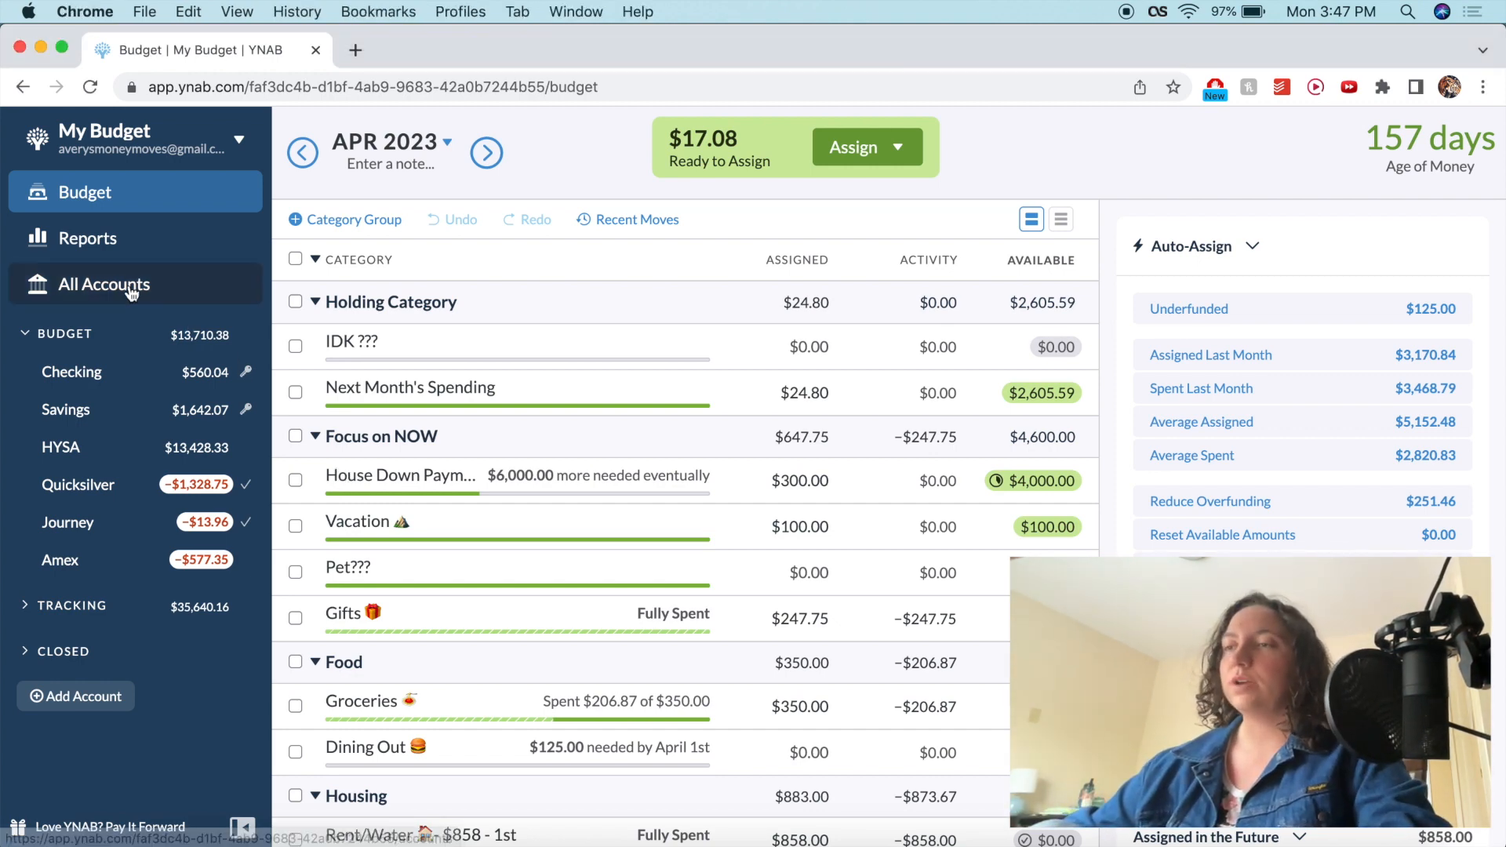
{"action": "left_click", "coordinate": [246, 372]}
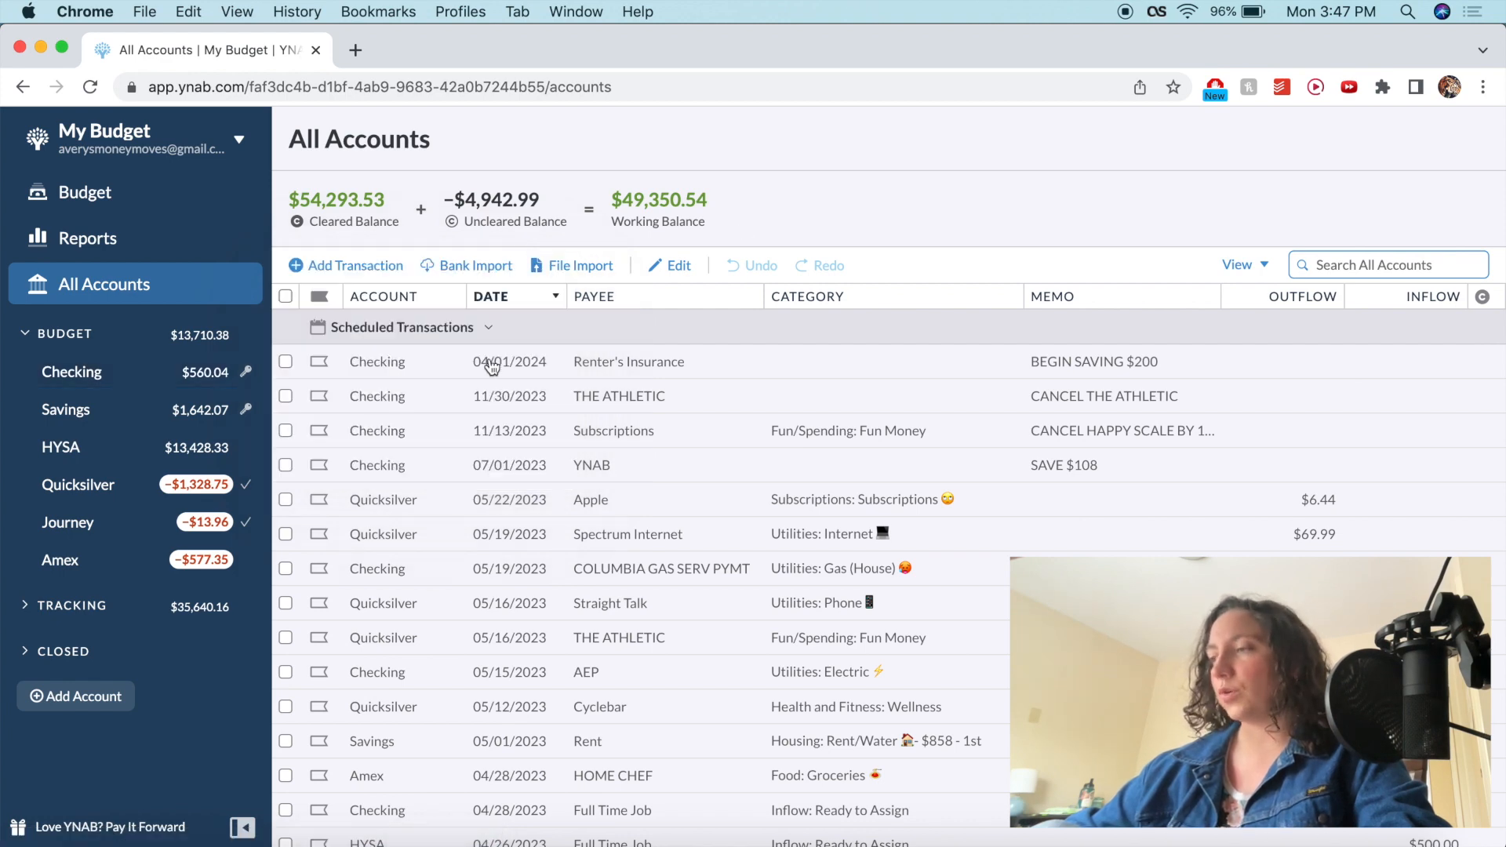
{"action": "scroll", "coordinate": [489, 357], "scroll_direction": "down", "scroll_amount": 10}
{"action": "scroll", "coordinate": [424, 431], "scroll_direction": "up", "scroll_amount": 5}
{"action": "left_click", "coordinate": [154, 382]}
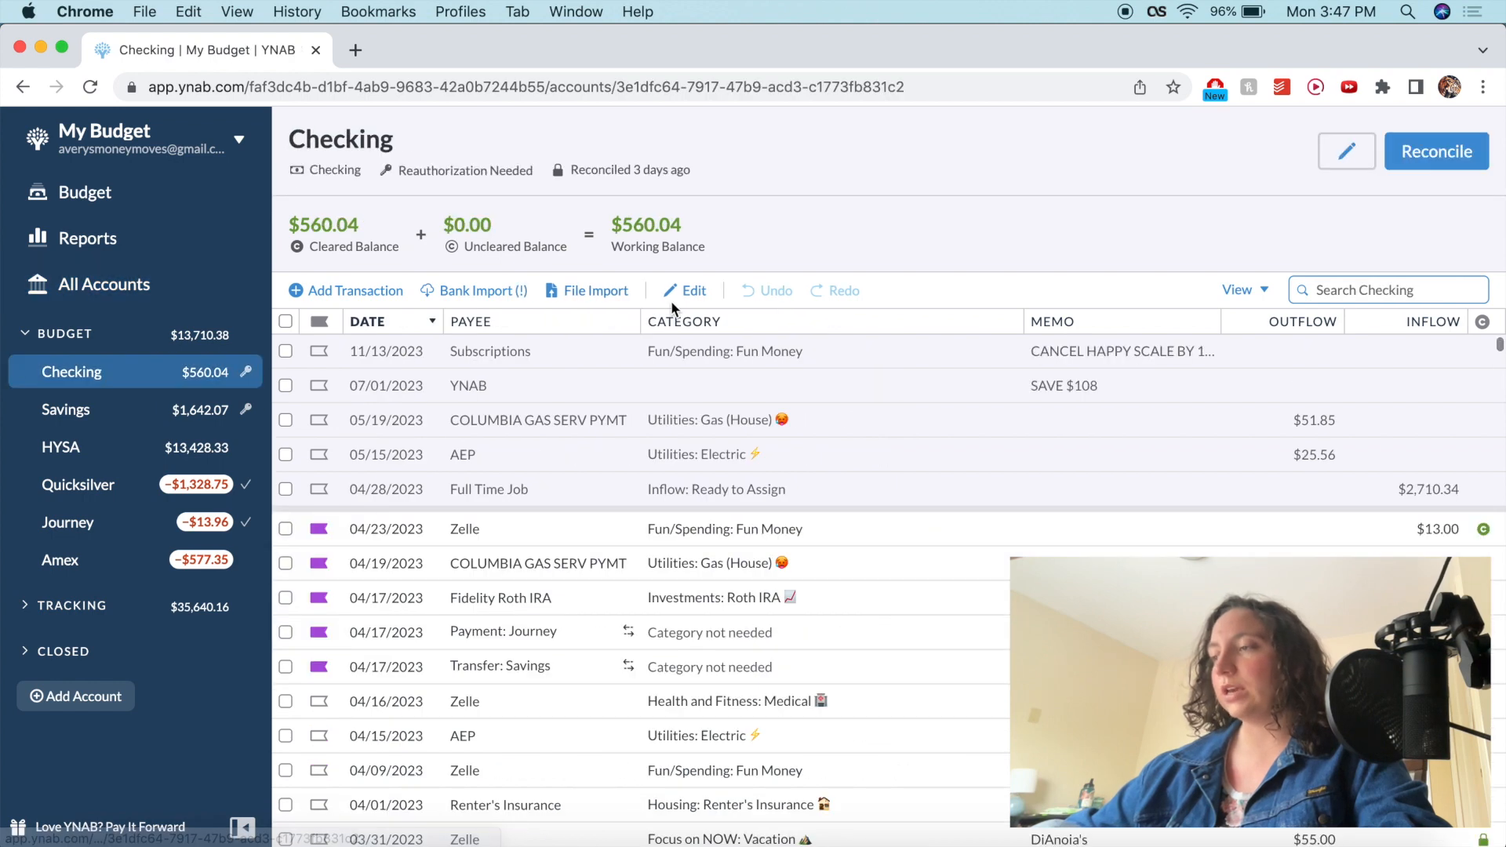
{"action": "left_click", "coordinate": [285, 489]}
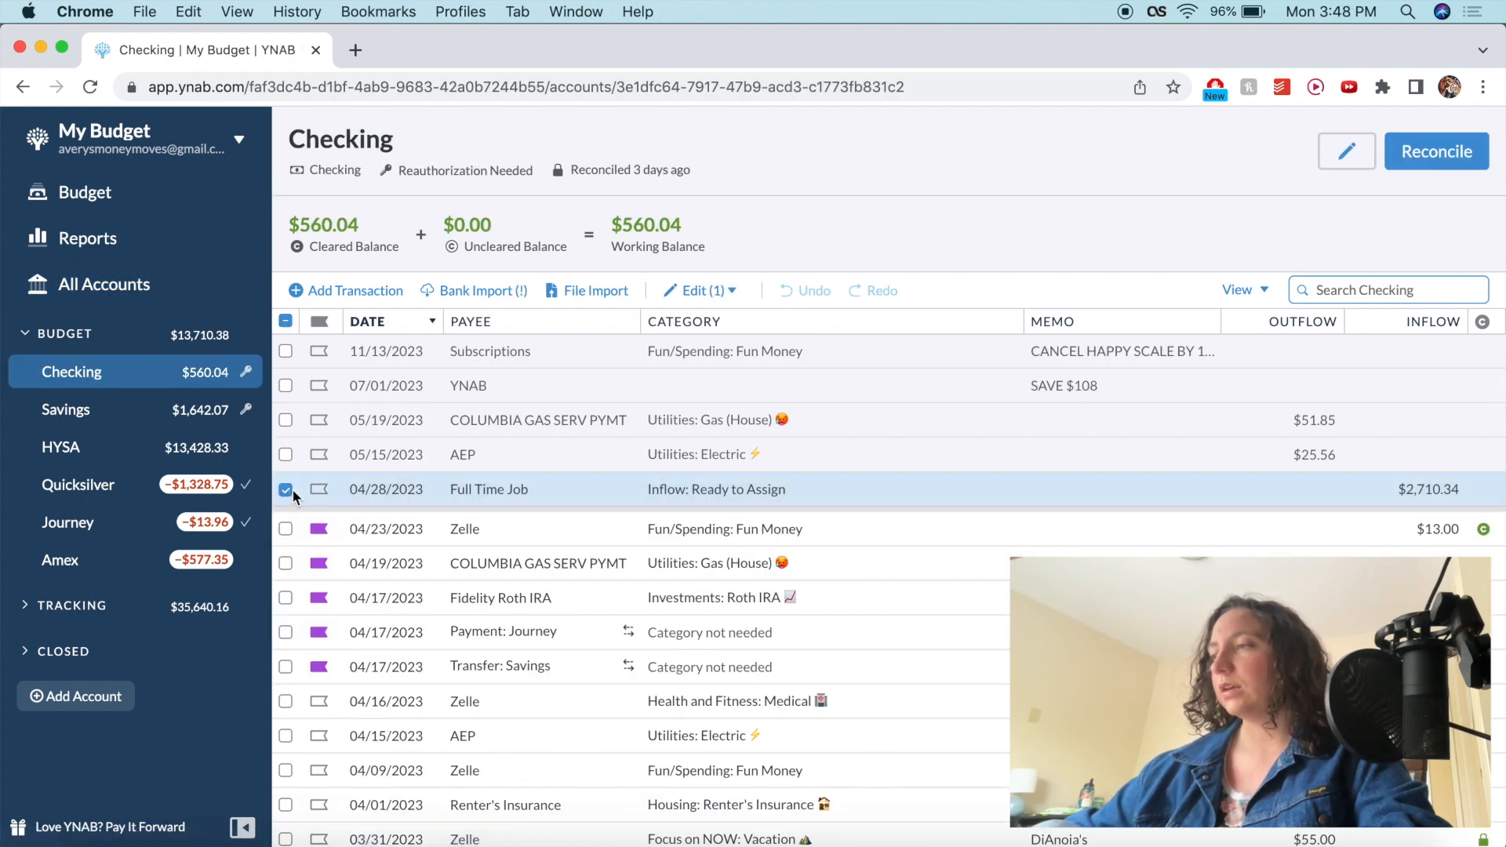
{"action": "left_click", "coordinate": [704, 291]}
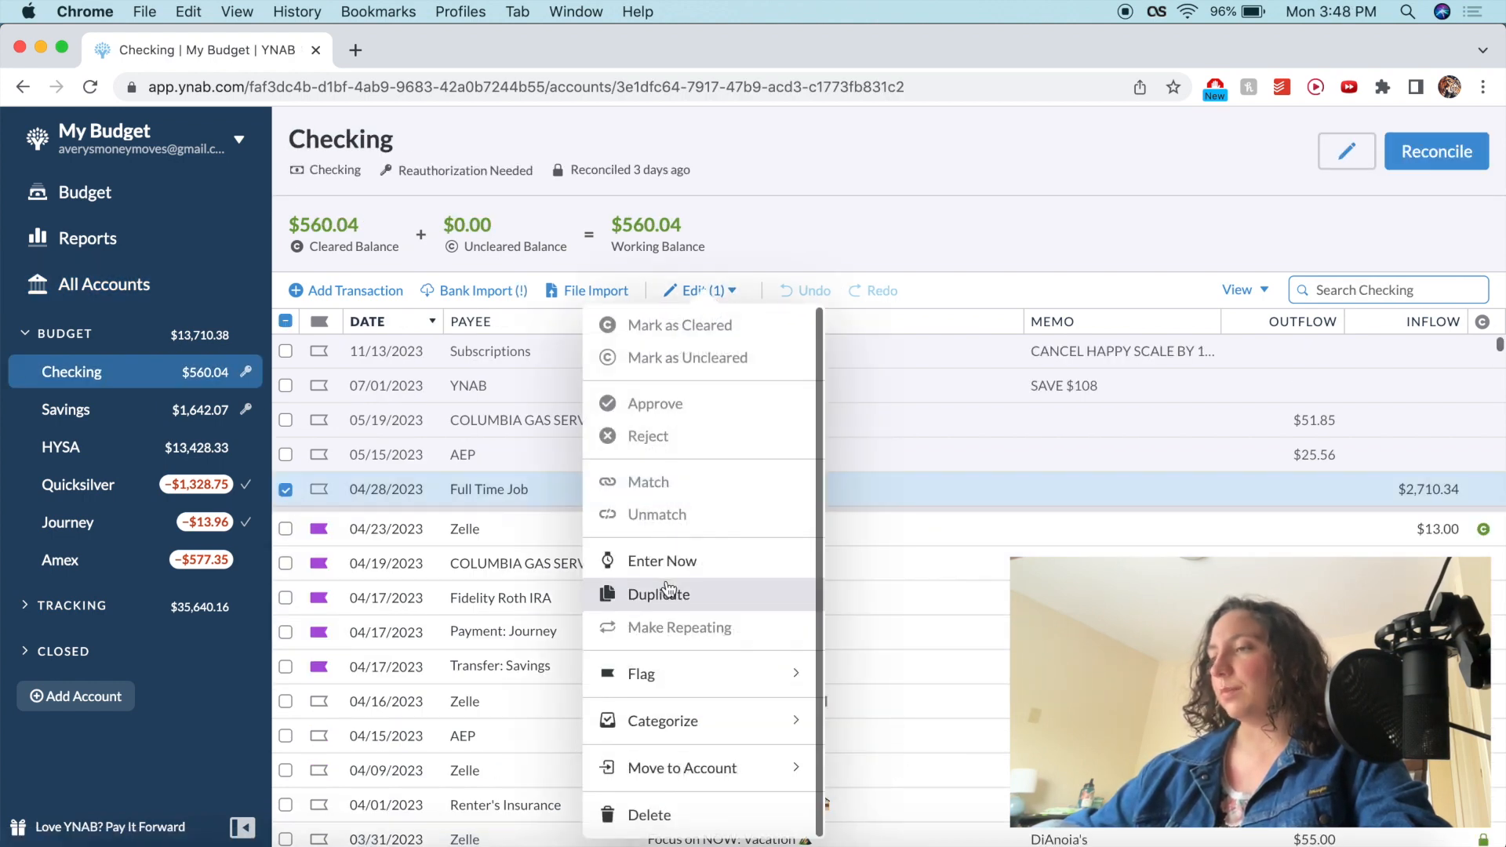
{"action": "left_click", "coordinate": [684, 565]}
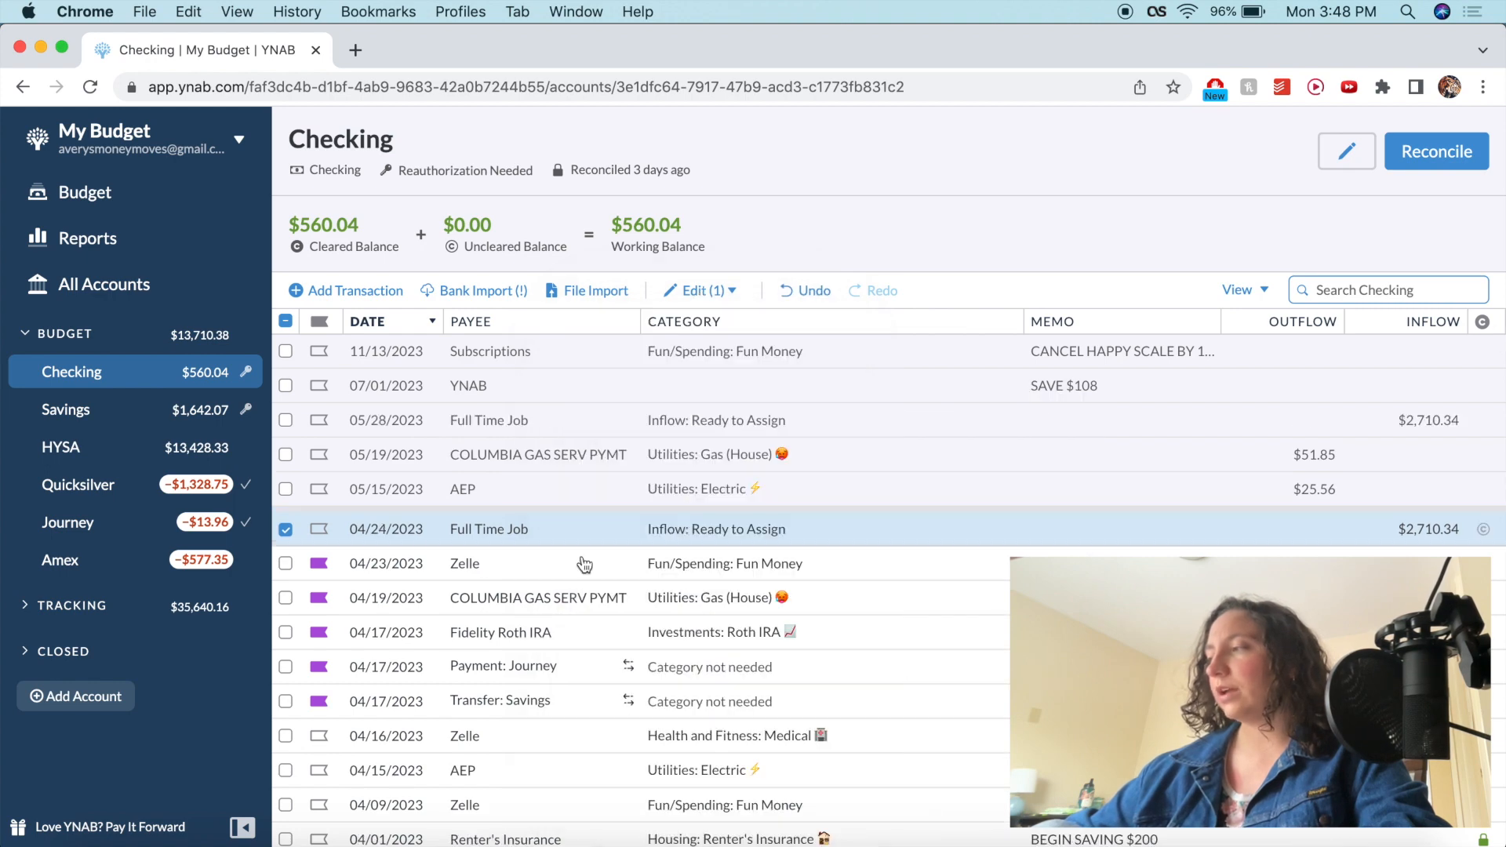
- Enter the scheduled 04/26/2023 Full Time Job inflow in the HYSA account now and return to the April budget
{"action": "left_click", "coordinate": [133, 448]}
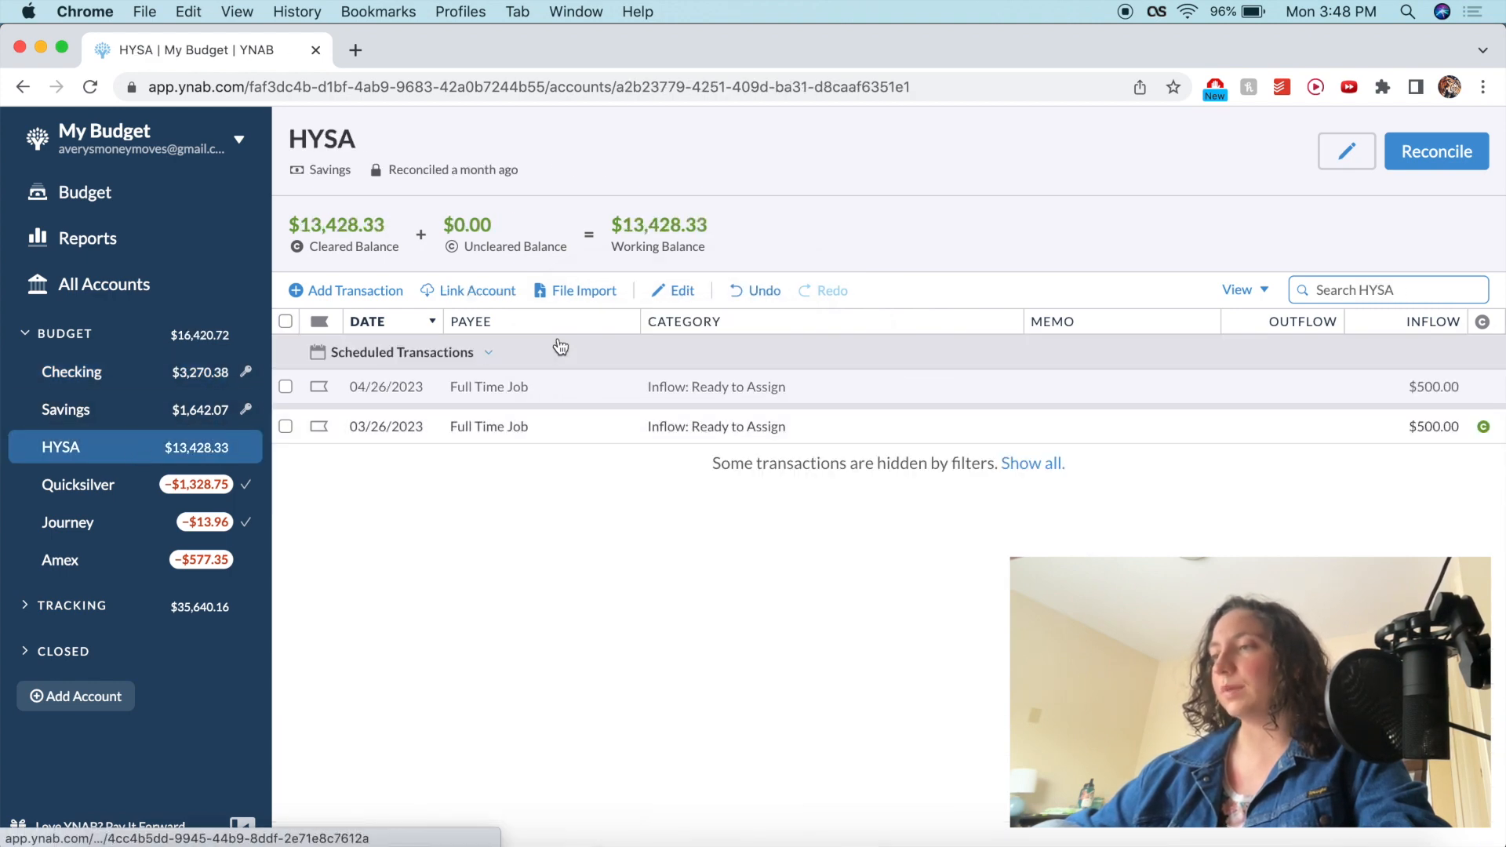
{"action": "left_click", "coordinate": [286, 386]}
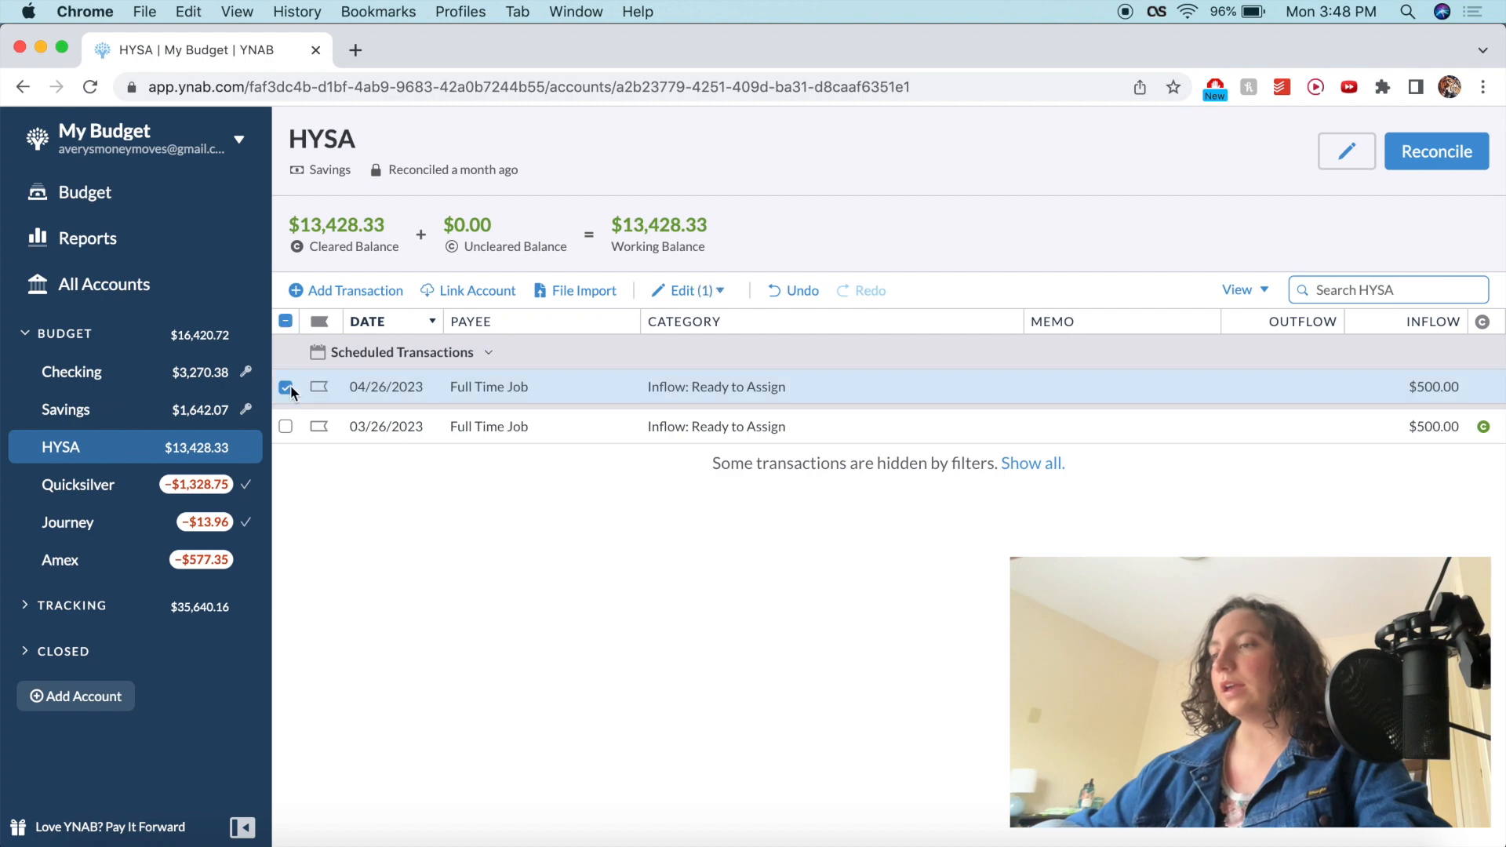
{"action": "left_click", "coordinate": [686, 291]}
{"action": "left_click", "coordinate": [683, 687]}
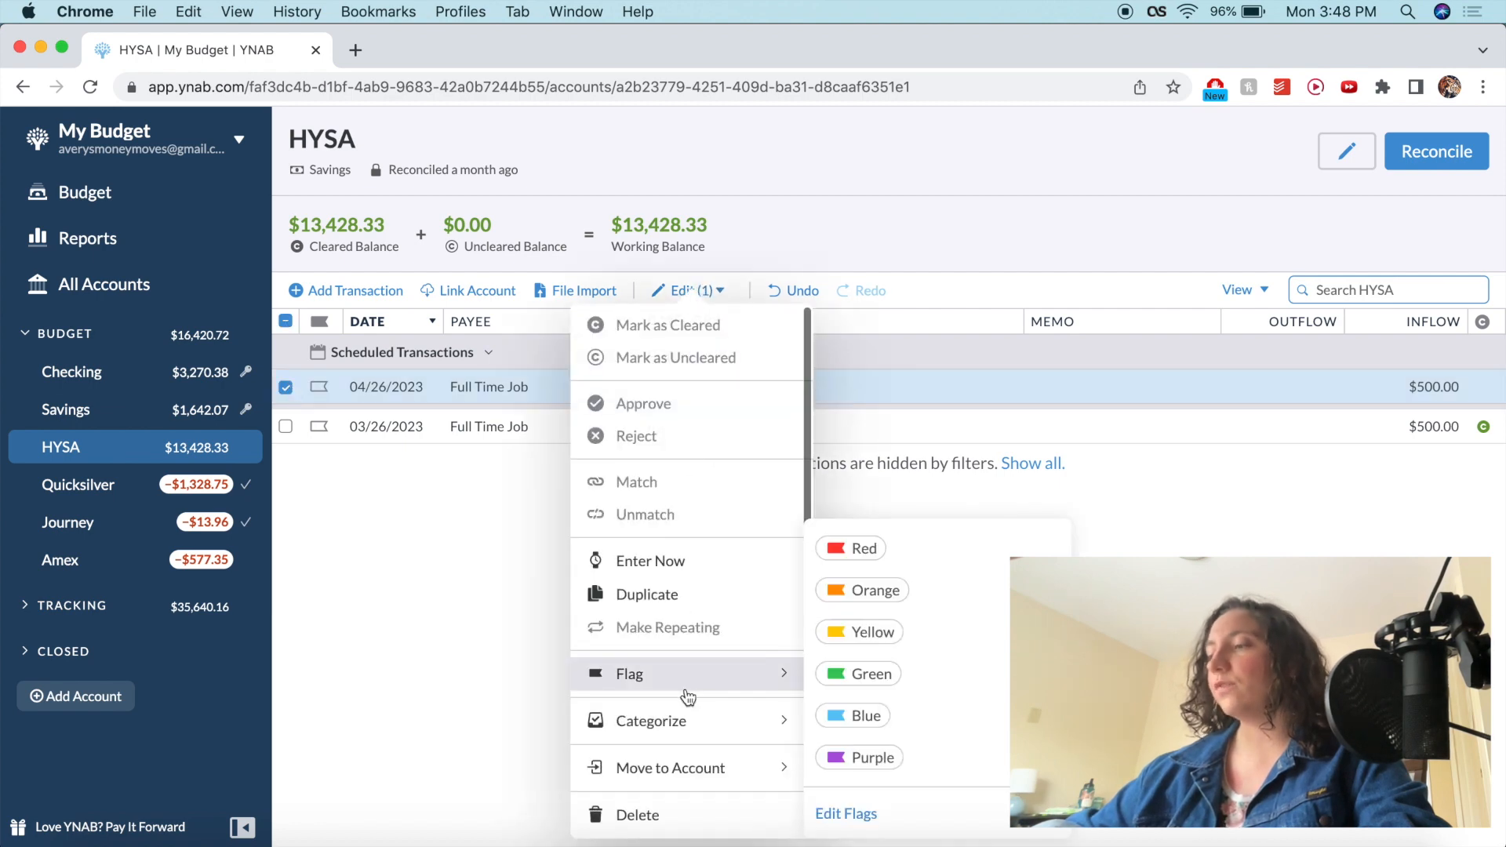
{"action": "left_click", "coordinate": [660, 562]}
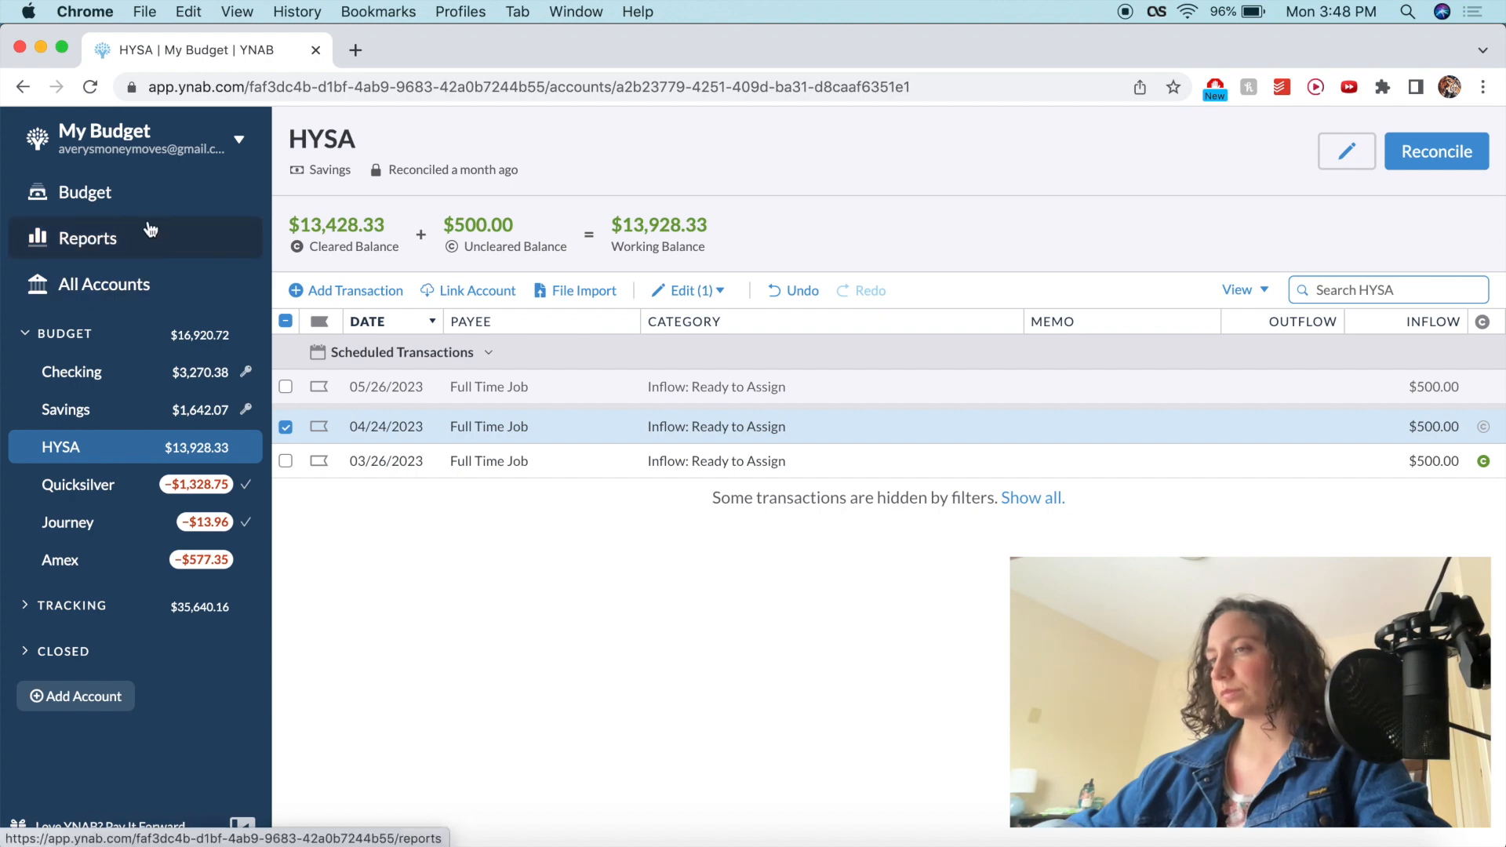
{"action": "left_click", "coordinate": [140, 200]}
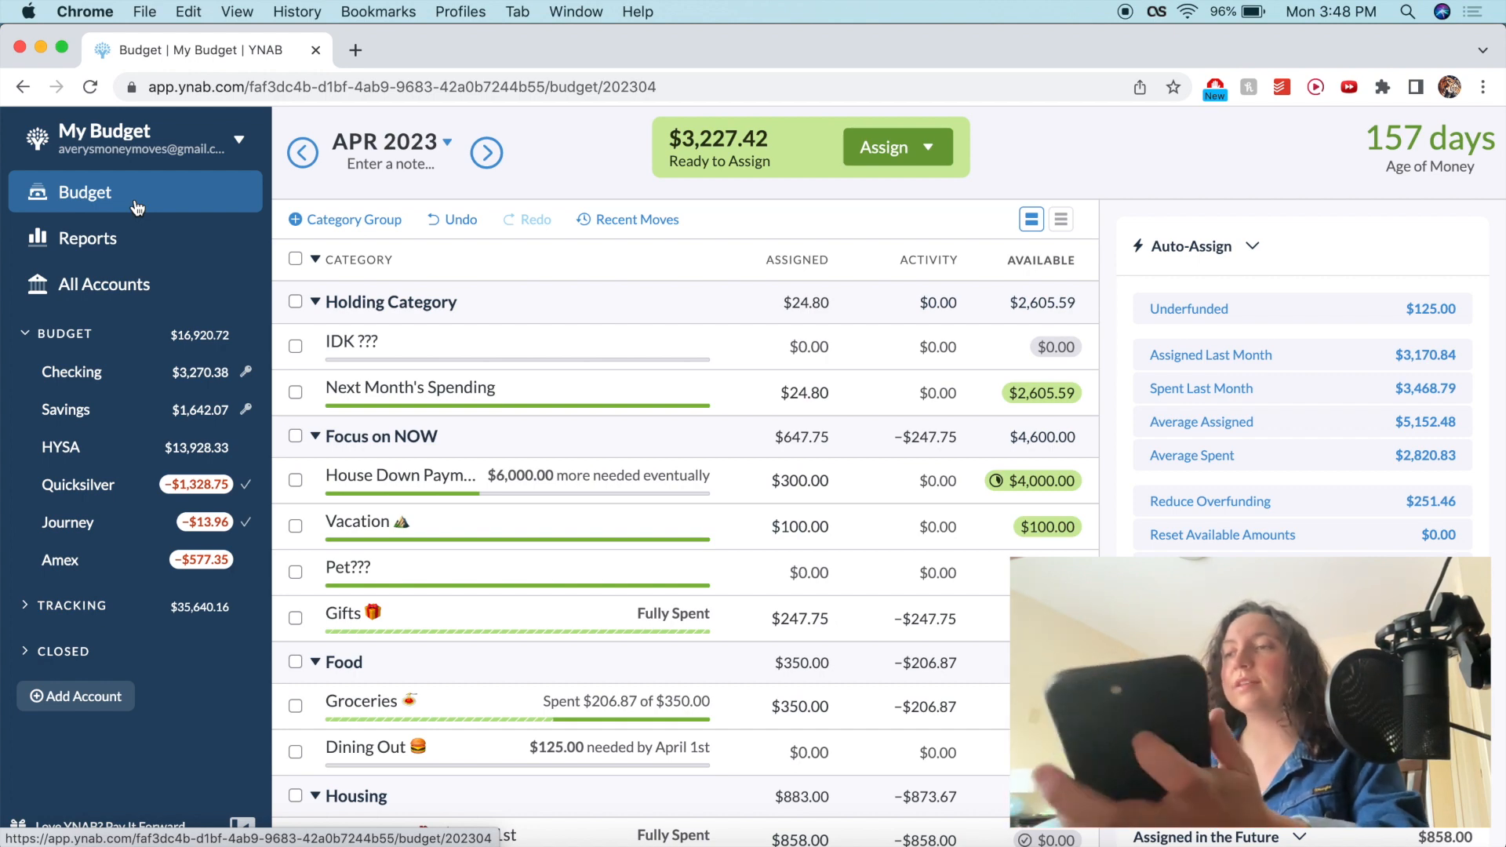
- Add a cleared HYSA transaction dated 04/24/2023 with payee INTEREST PAYMENT and an inflow of 41.70
{"action": "left_click", "coordinate": [53, 449]}
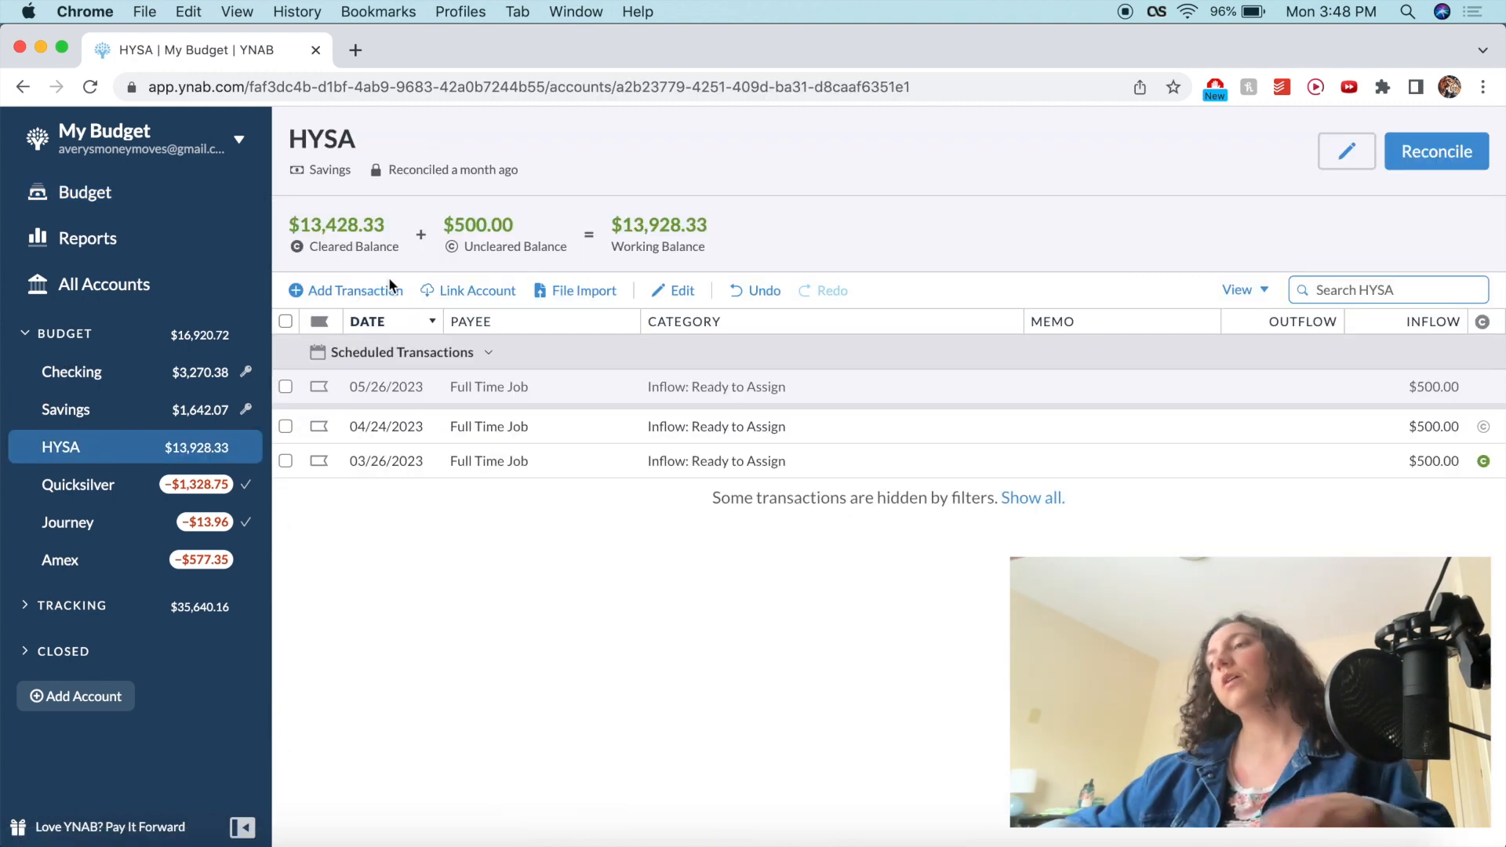
{"action": "left_click", "coordinate": [349, 290]}
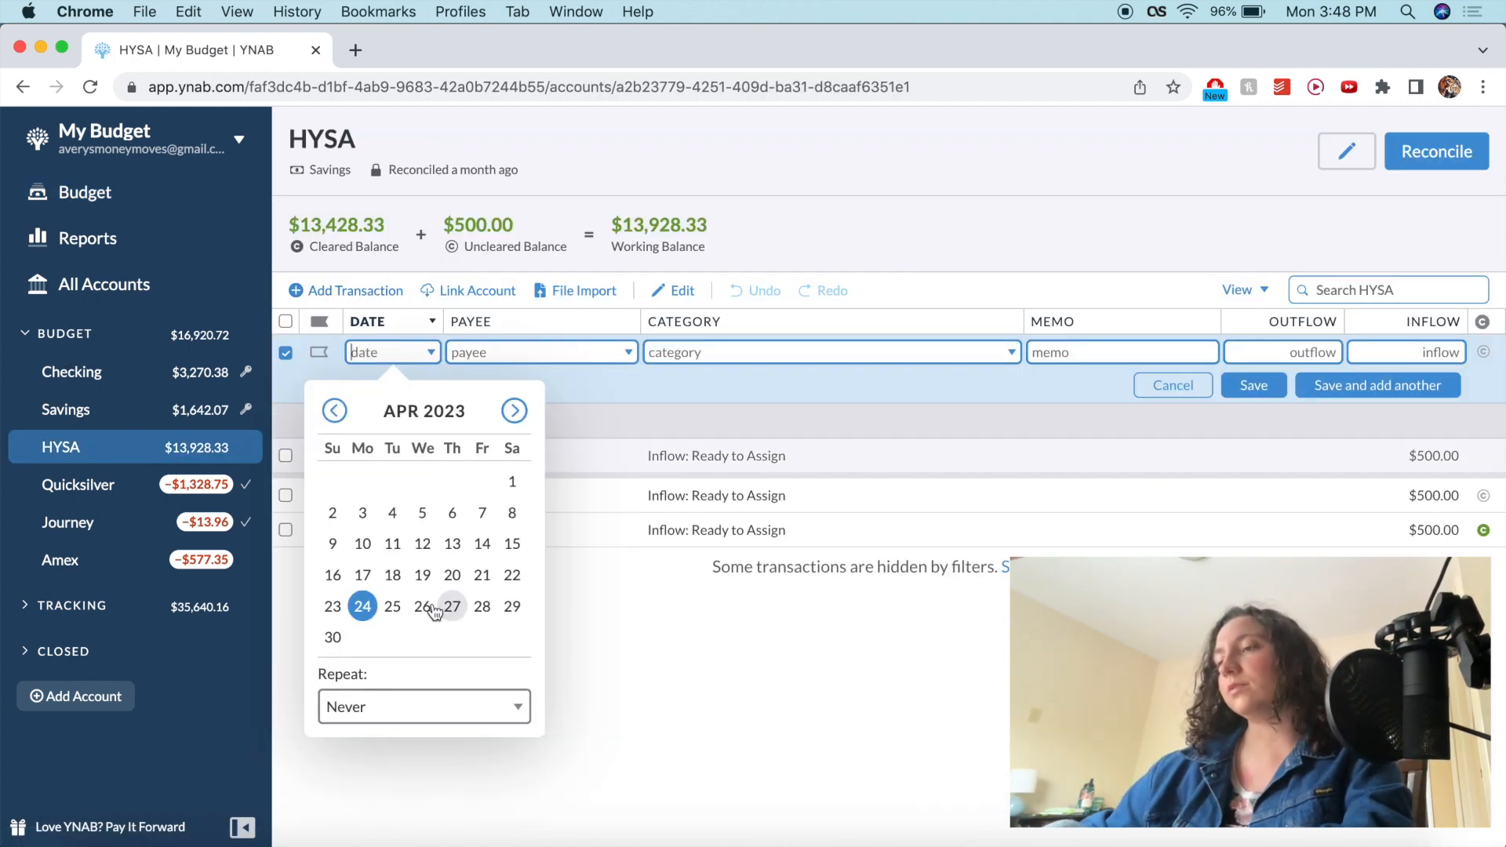
{"action": "left_click", "coordinate": [363, 605]}
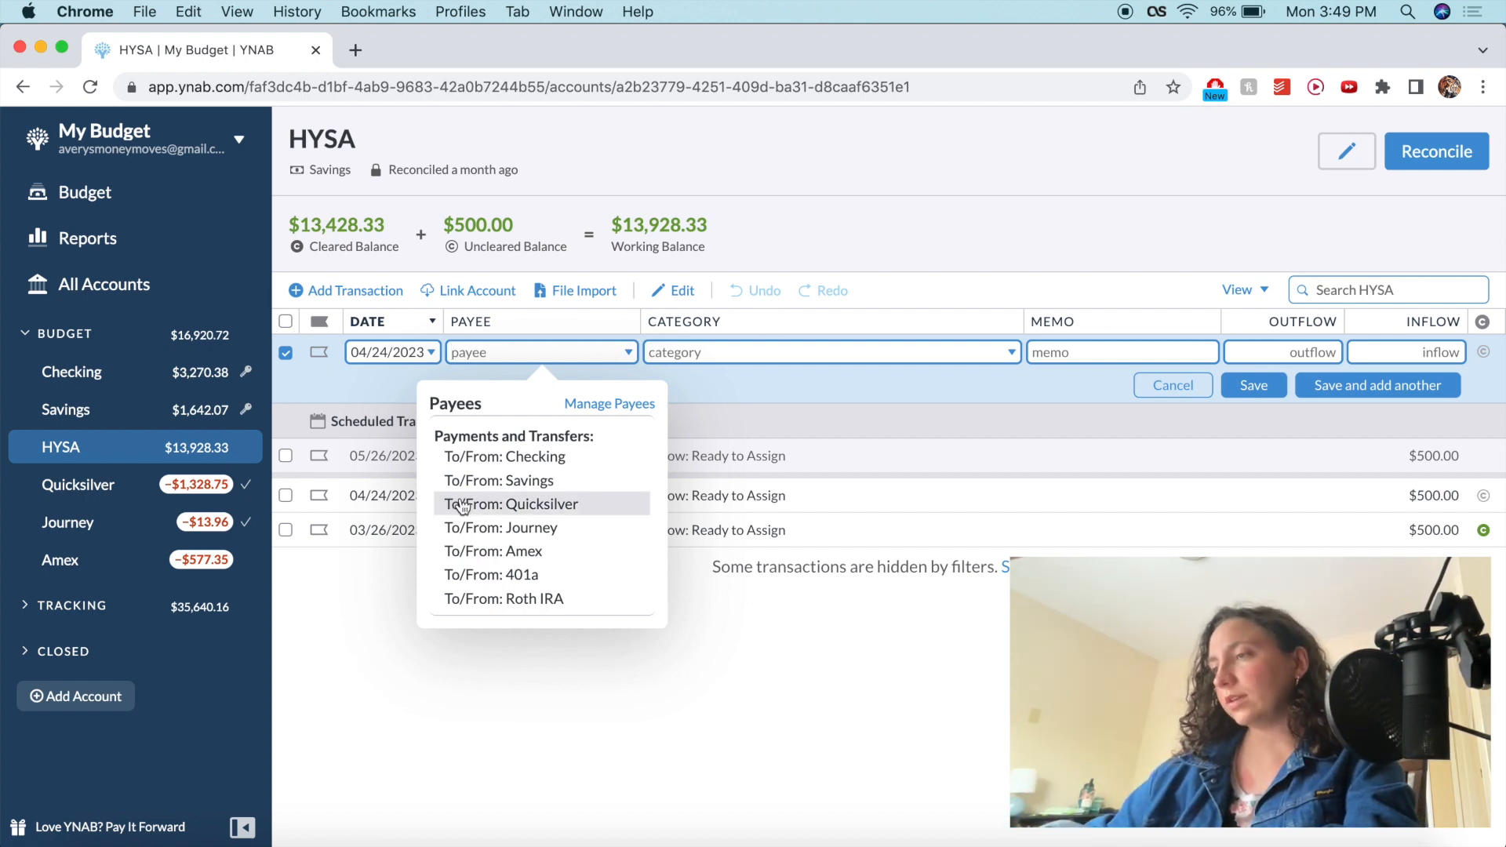
{"action": "type", "text": "inter"}
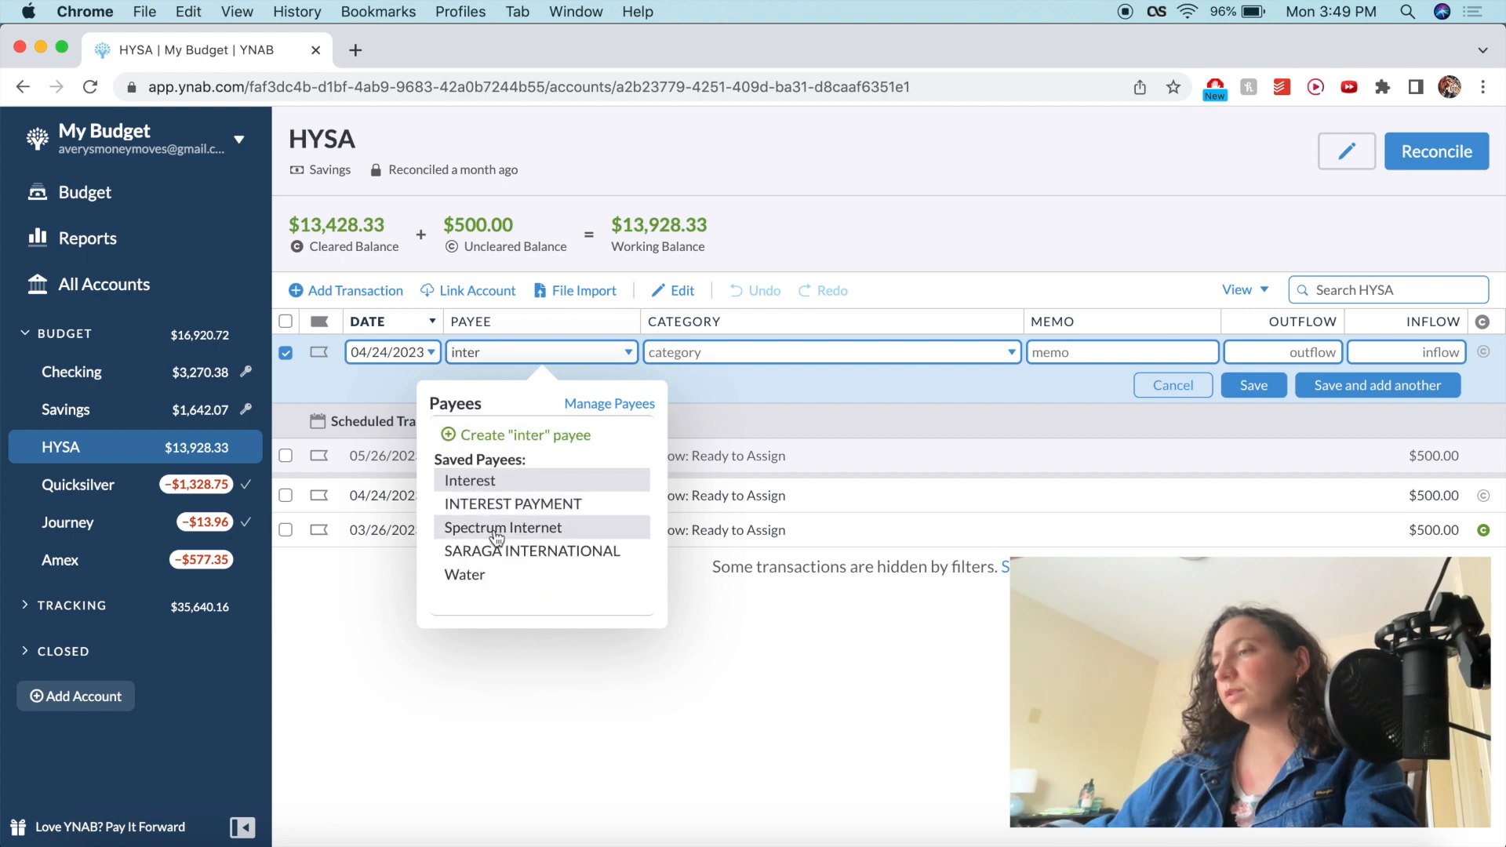
{"action": "left_click", "coordinate": [513, 505]}
{"action": "key", "text": "Tab"}
{"action": "key", "text": "Tab"}
{"action": "type", "text": "41.70"}
{"action": "key", "text": "Return"}
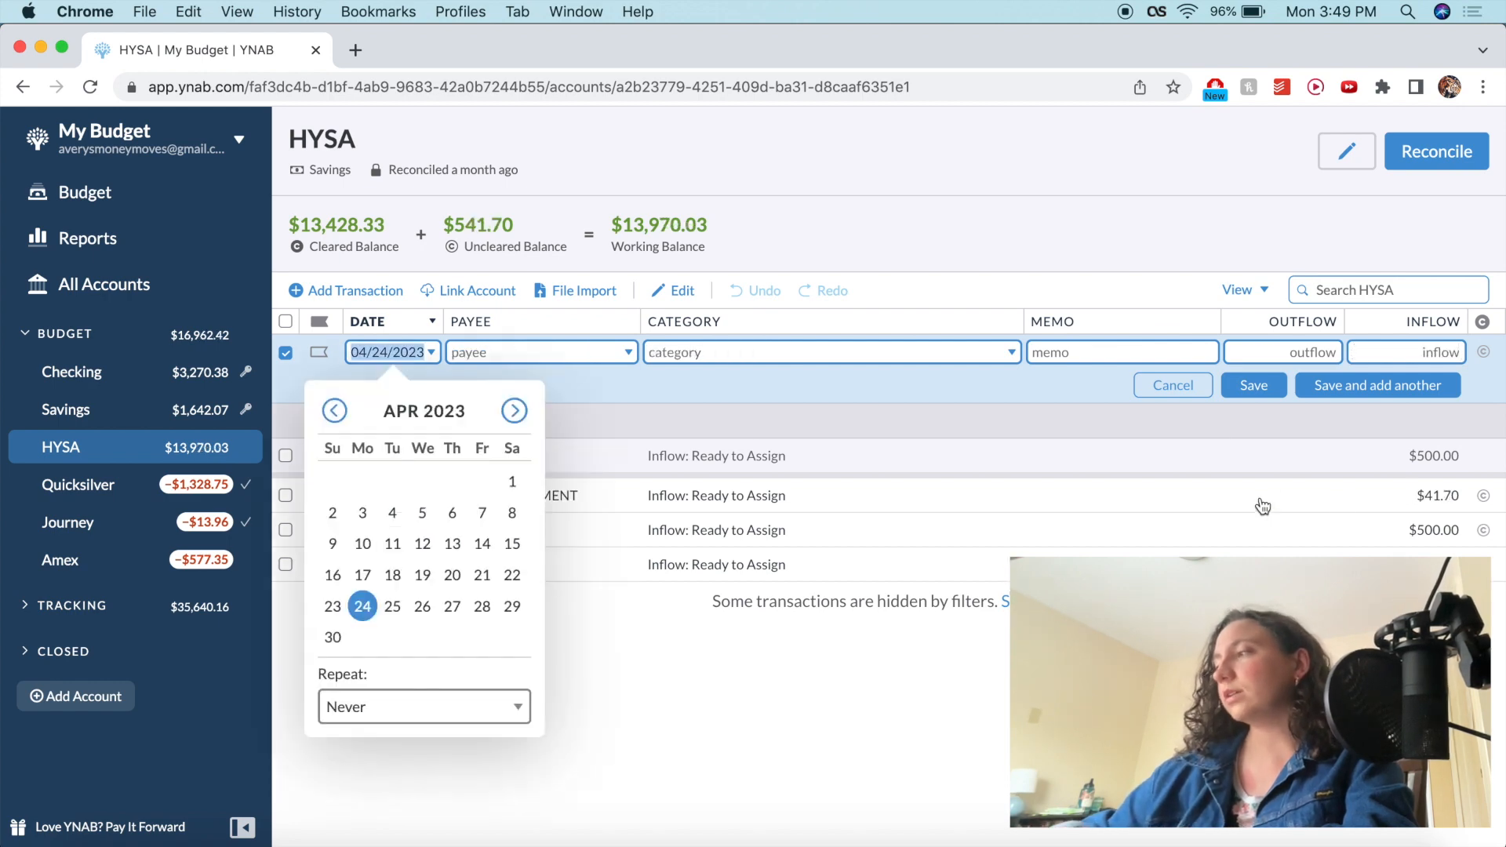
{"action": "left_click", "coordinate": [1483, 496]}
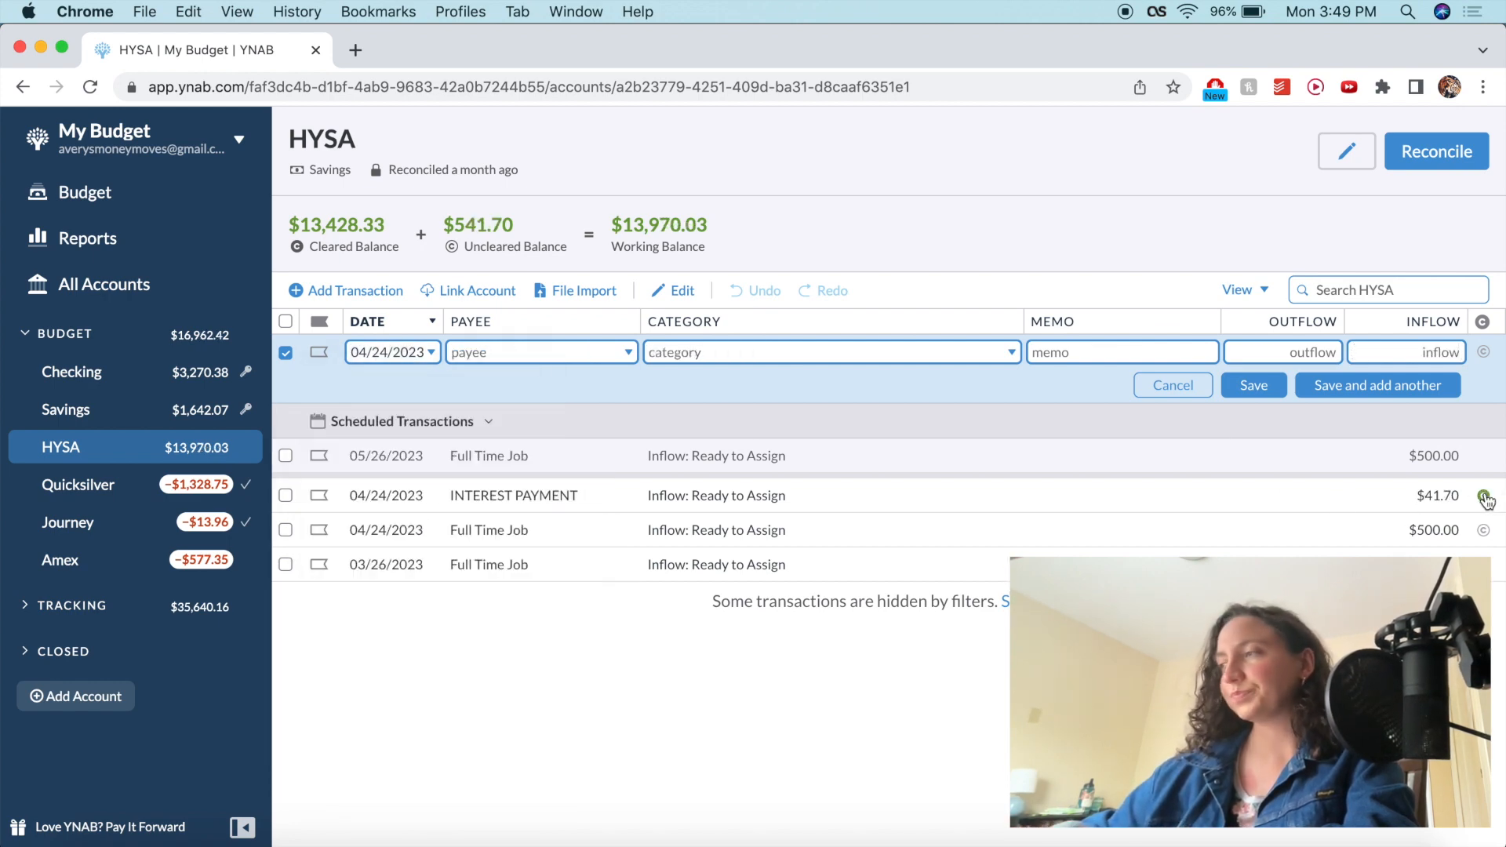
- Show the May 2023 budget and examine the target of the Dining Out category
{"action": "left_click", "coordinate": [179, 193]}
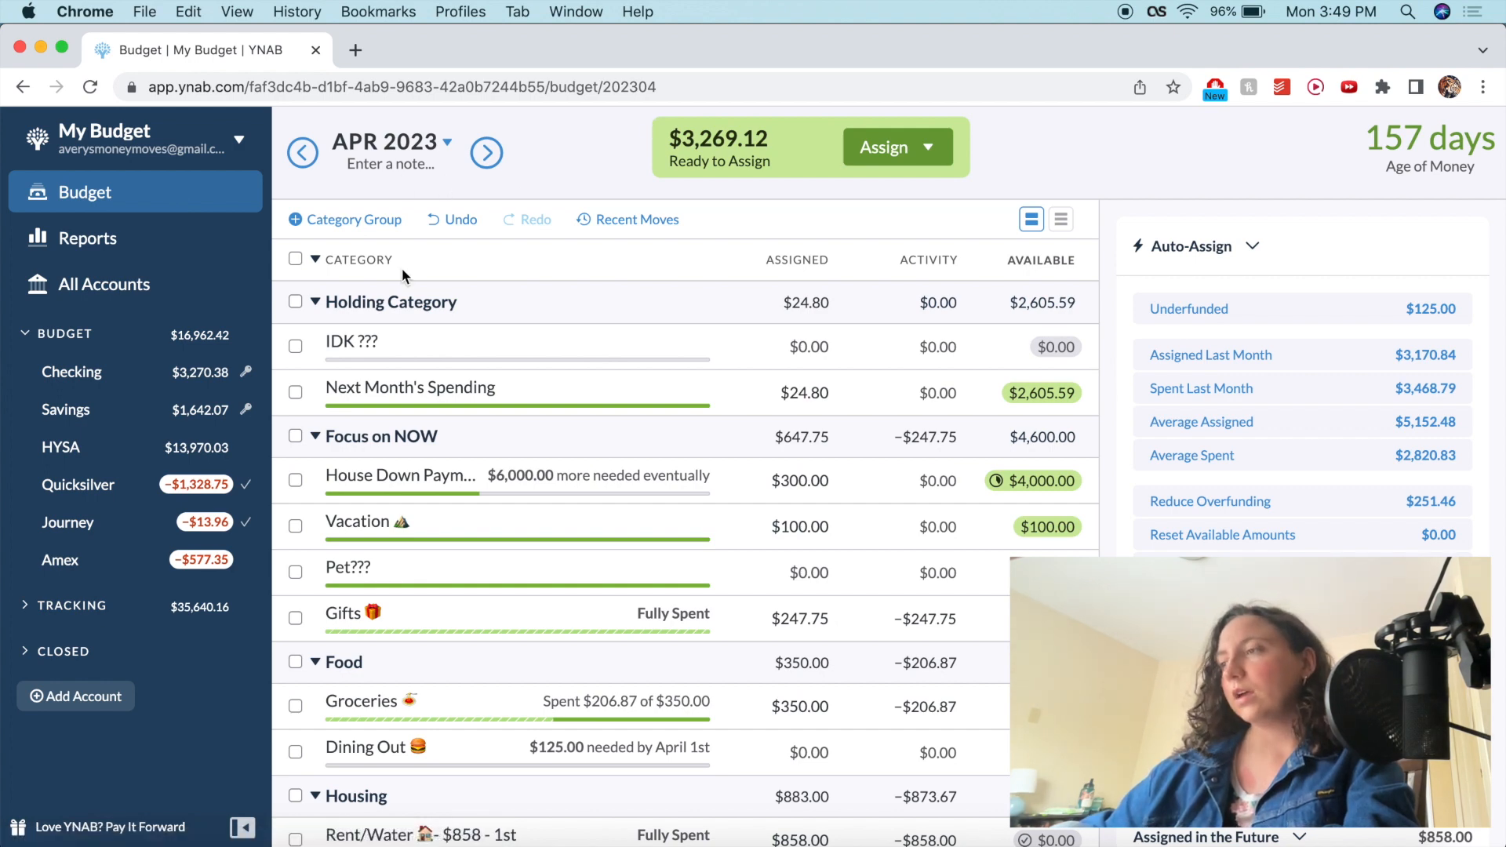
{"action": "left_click", "coordinate": [487, 153]}
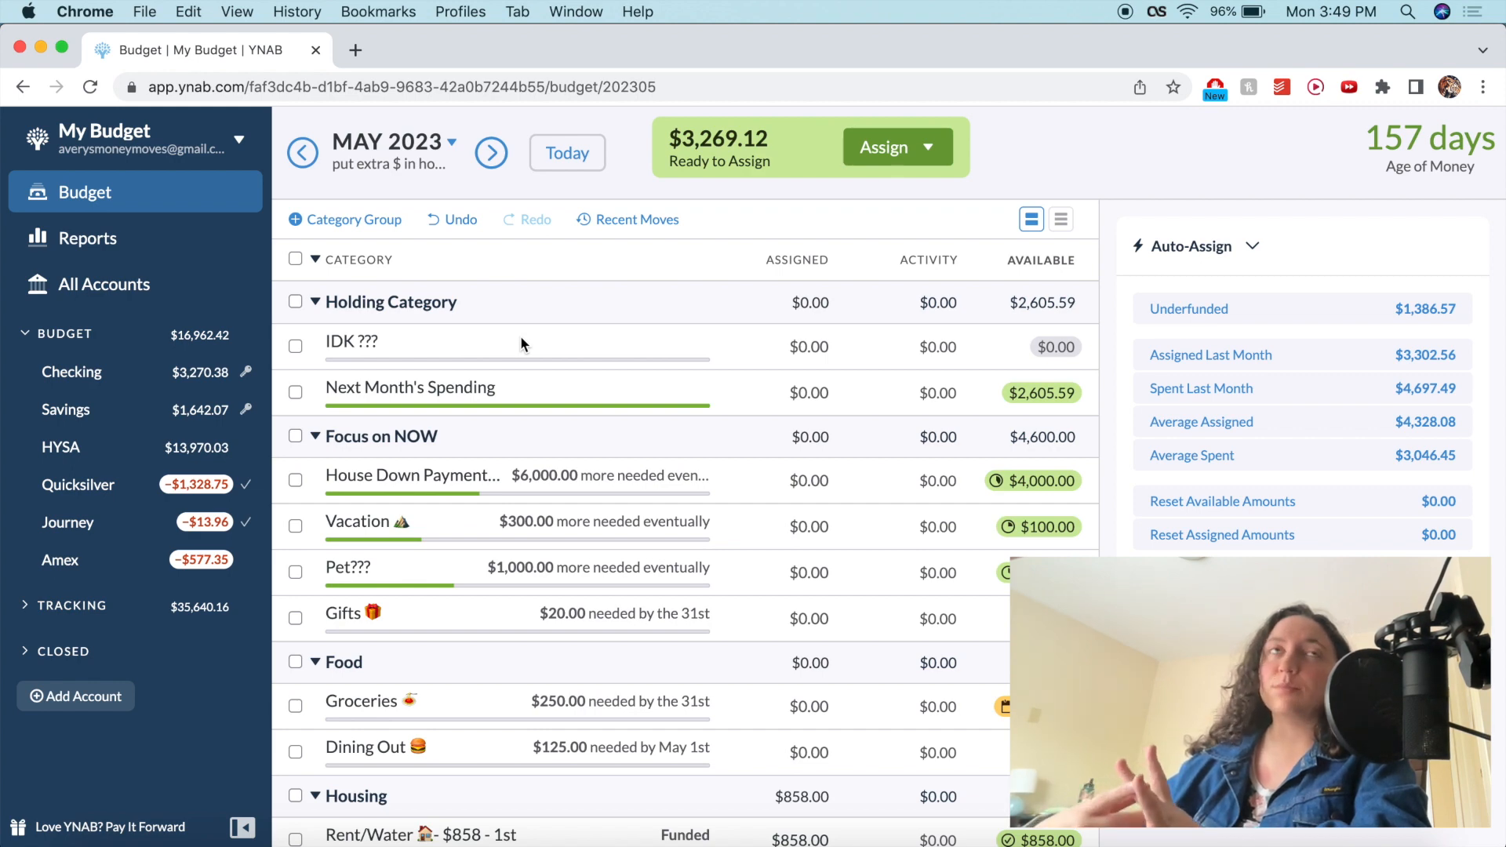
{"action": "scroll", "coordinate": [520, 336], "scroll_direction": "down", "scroll_amount": 3}
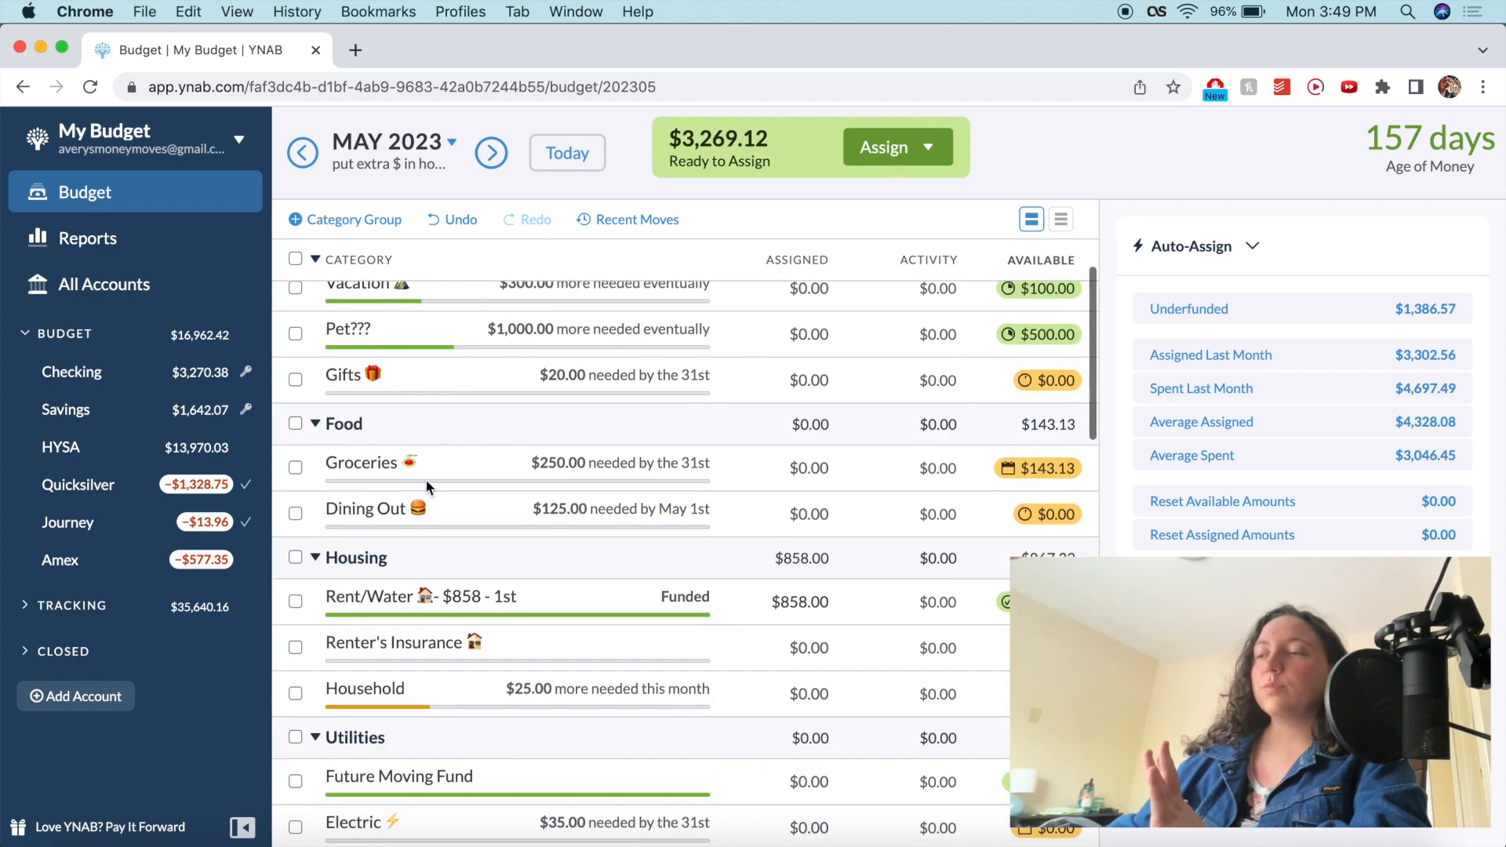
{"action": "left_click", "coordinate": [403, 518]}
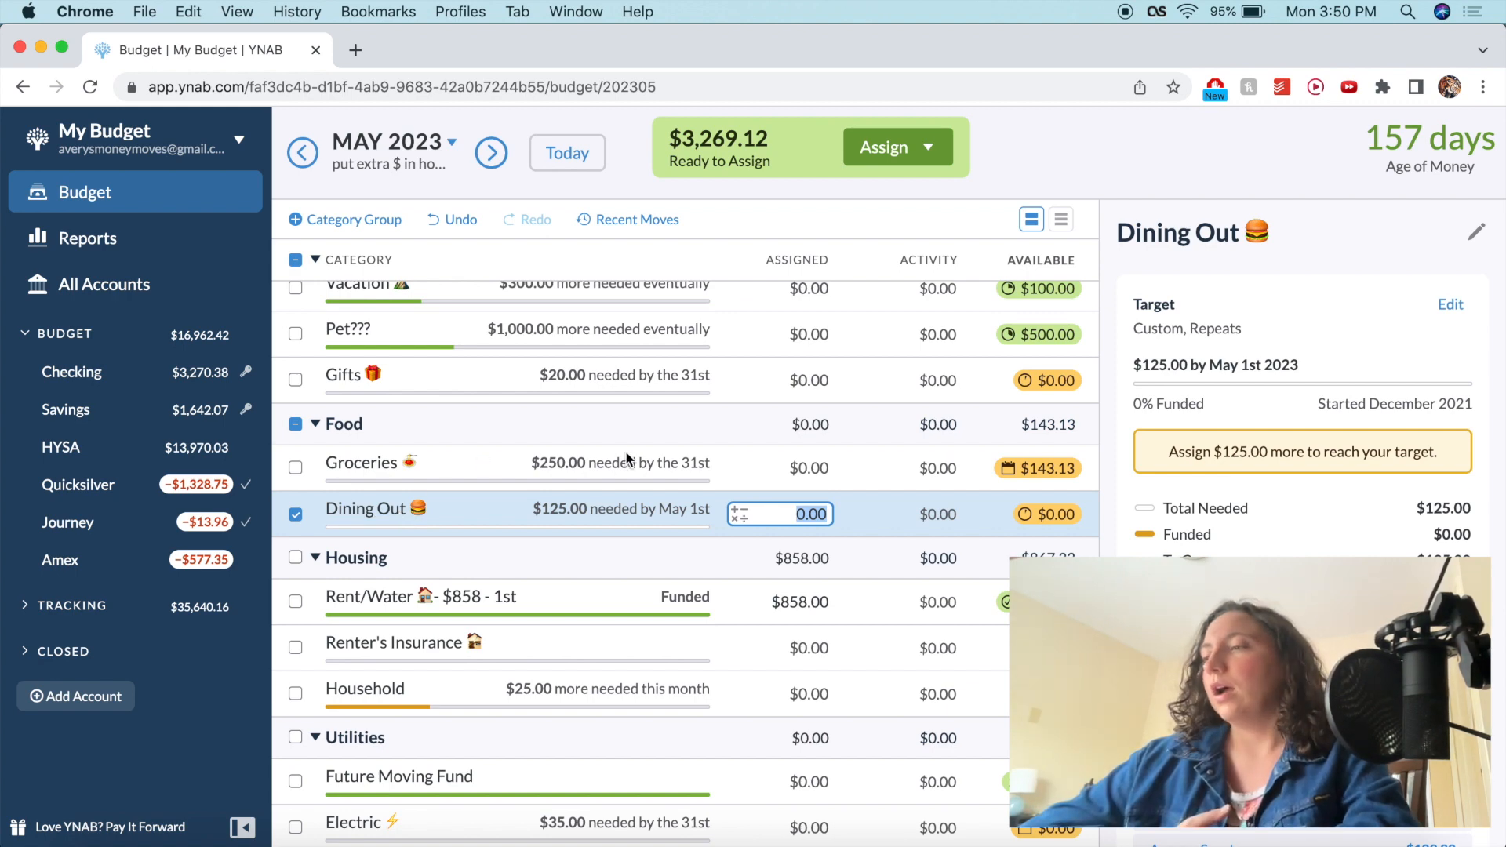
{"action": "left_click", "coordinate": [374, 508]}
{"action": "left_click", "coordinate": [288, 488]}
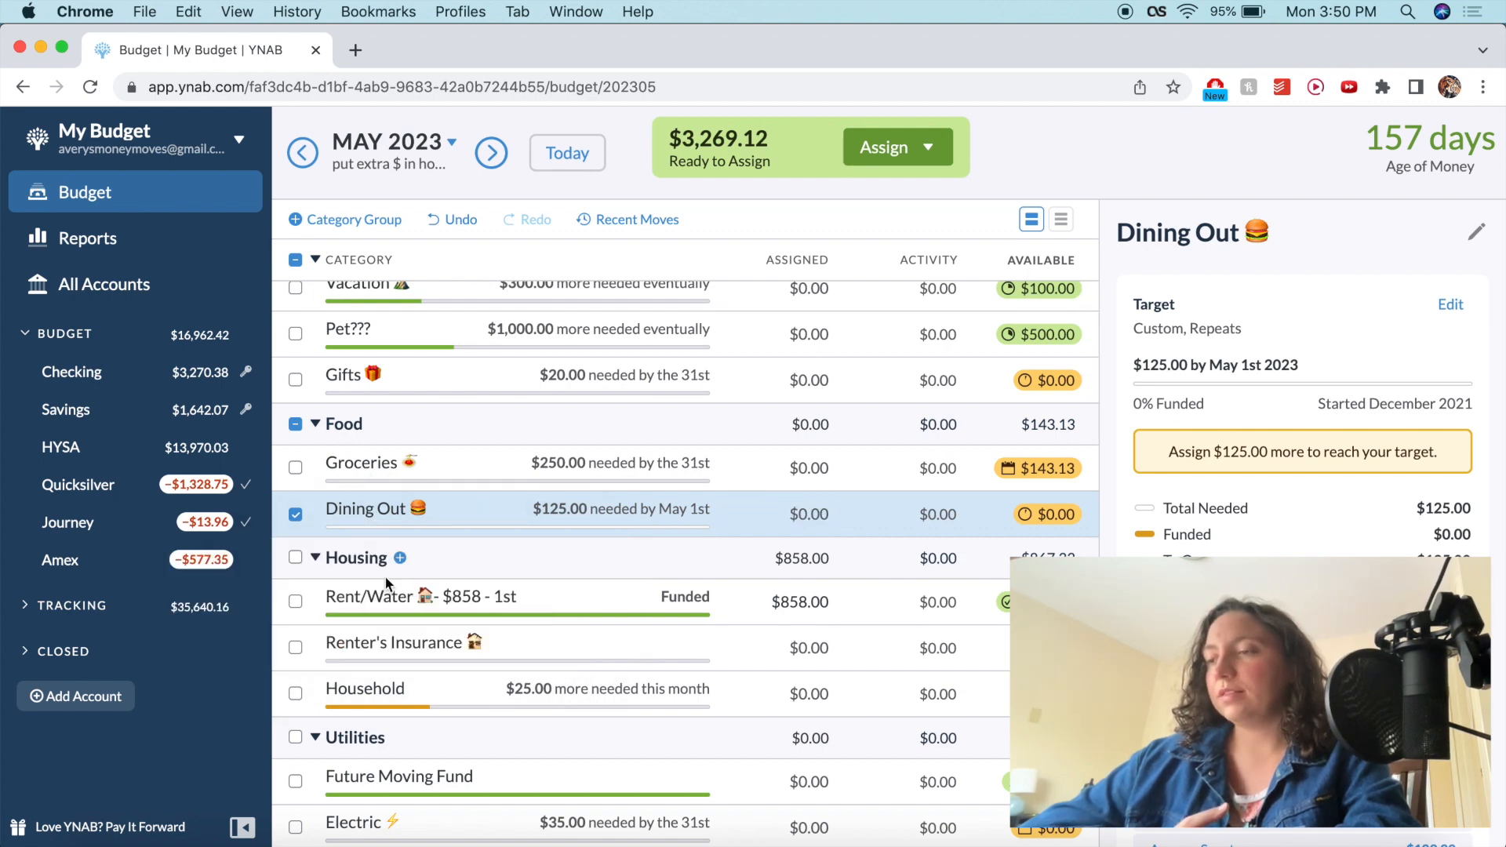
- Examine the targets of the Fun Money and Health/Beauty/Clothing categories in the May 2023 budget
{"action": "scroll", "coordinate": [387, 583], "scroll_direction": "down", "scroll_amount": 10}
{"action": "scroll", "coordinate": [385, 579], "scroll_direction": "down", "scroll_amount": 10}
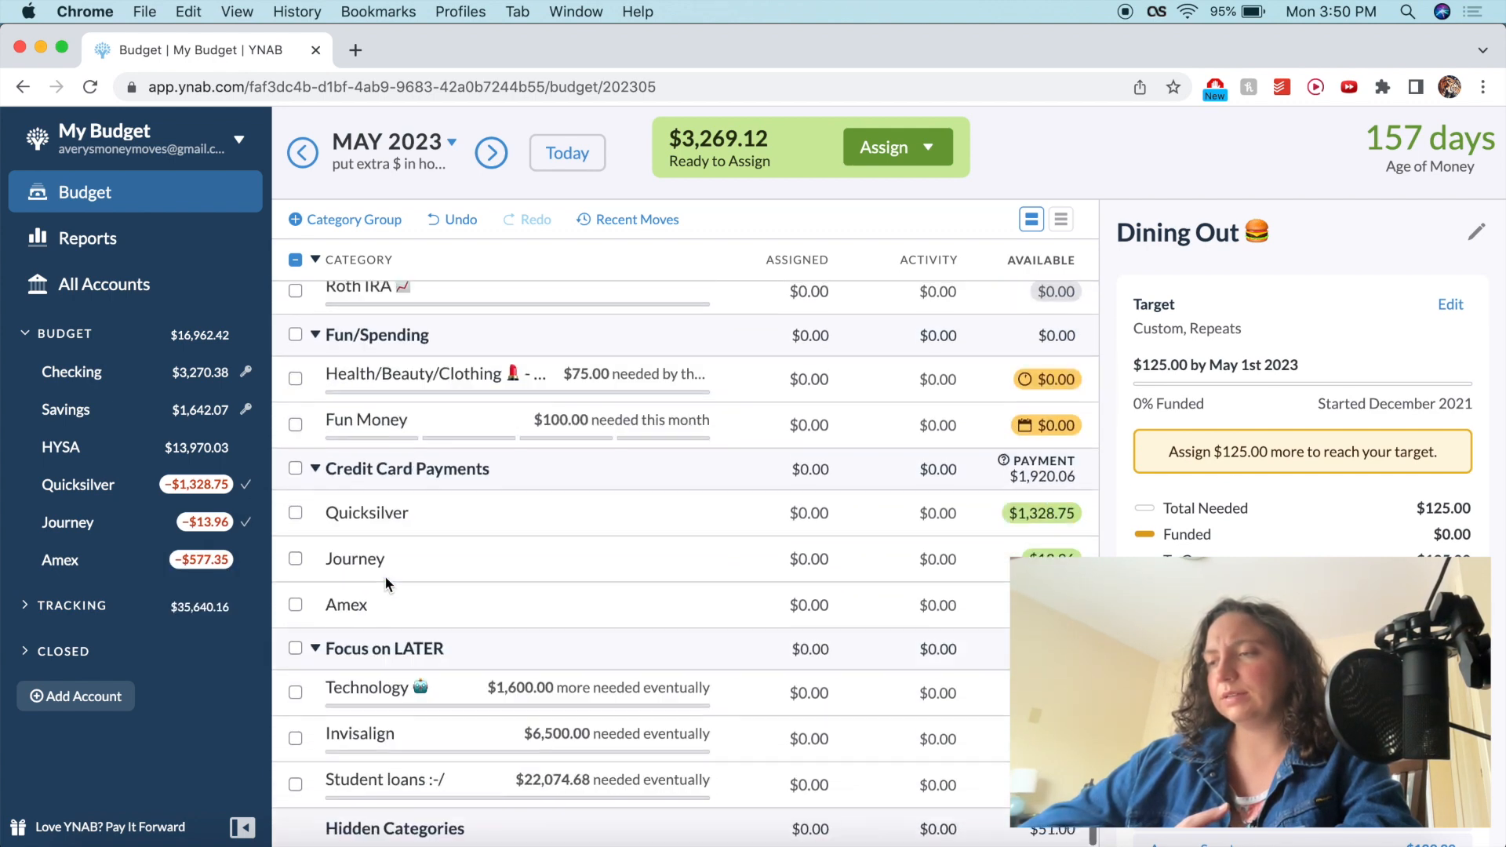
{"action": "scroll", "coordinate": [390, 561], "scroll_direction": "up", "scroll_amount": 1}
{"action": "left_click", "coordinate": [381, 485]}
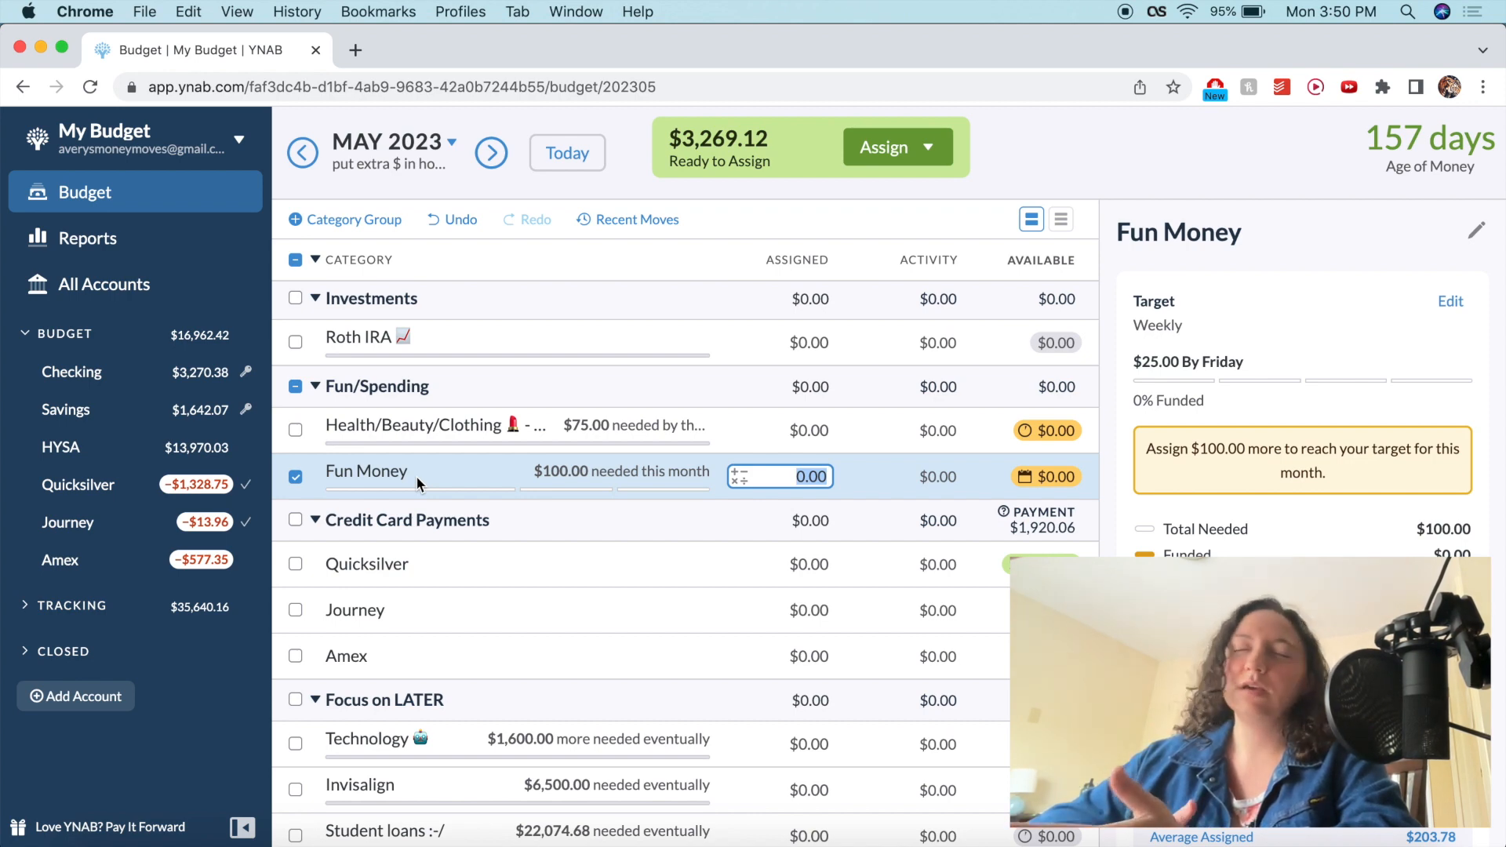
{"action": "left_click", "coordinate": [418, 424]}
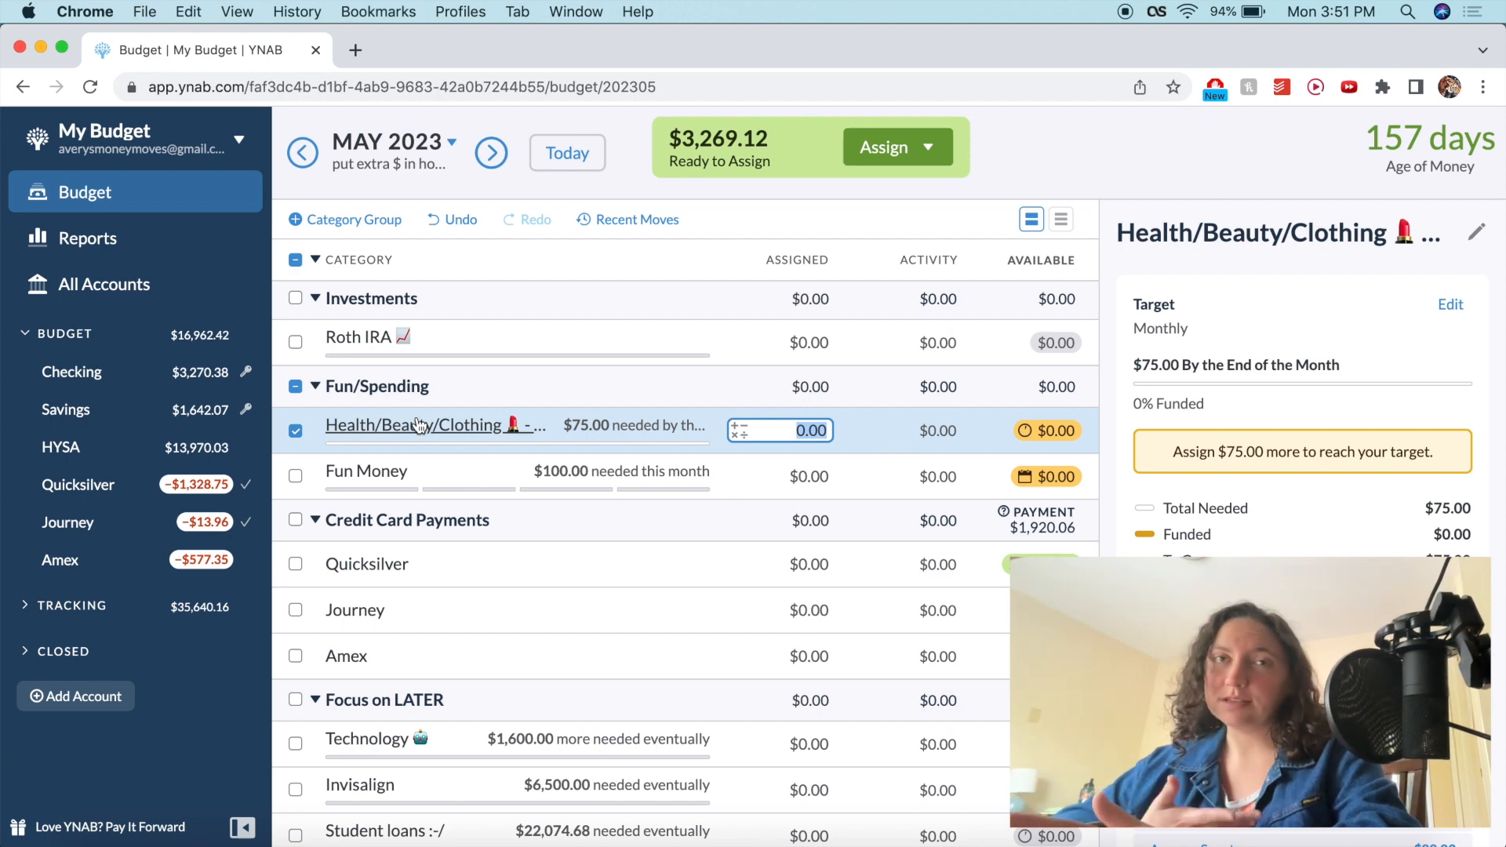
{"action": "left_click", "coordinate": [295, 431]}
{"action": "scroll", "coordinate": [374, 314], "scroll_direction": "up", "scroll_amount": 15}
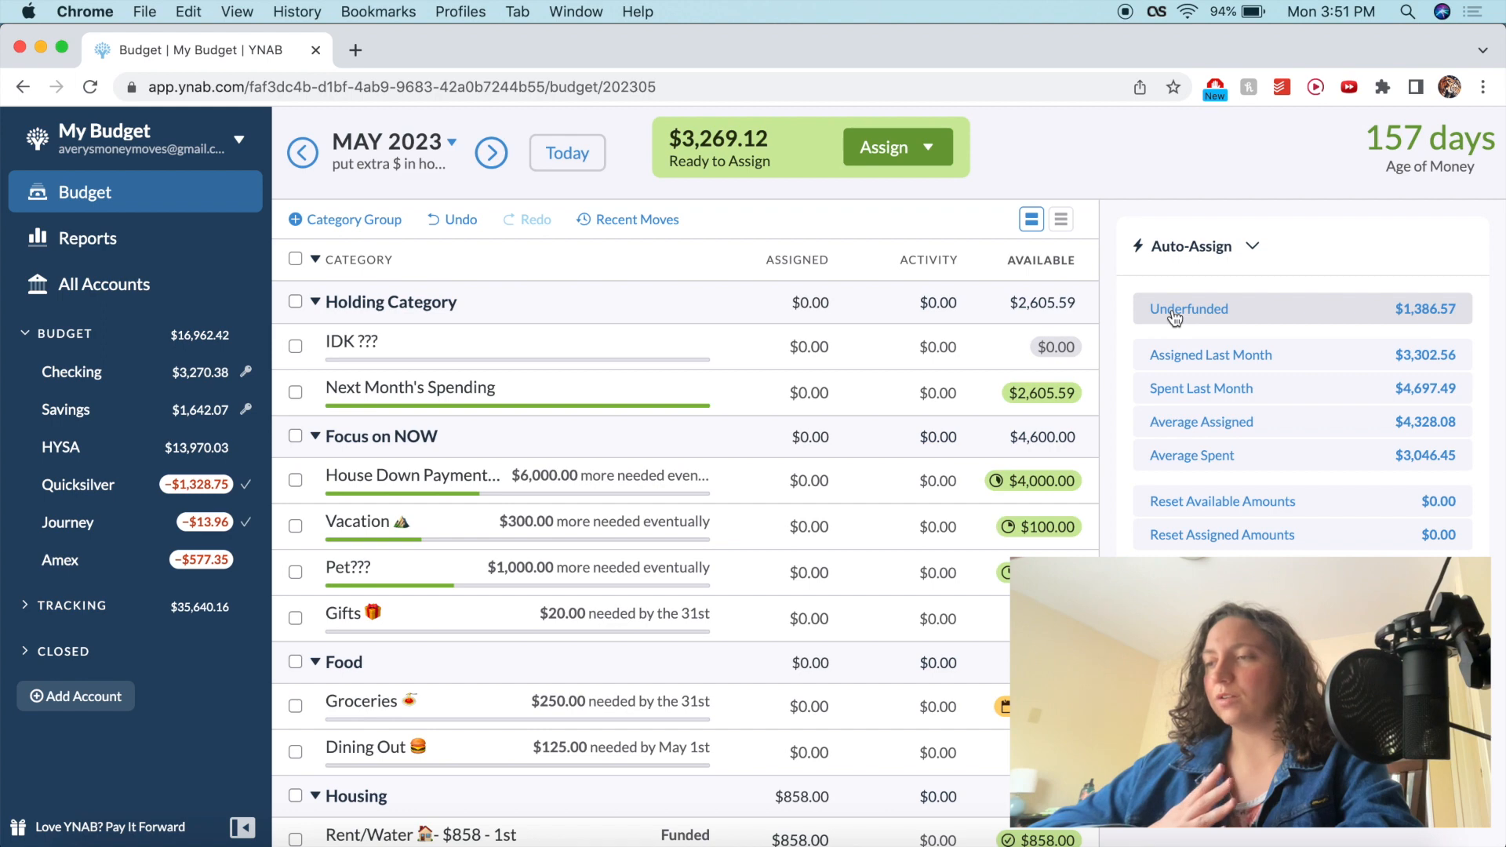
- Review the funding still needed across the May 2023 categories, from Housing to Fun/Spending
{"action": "scroll", "coordinate": [861, 487], "scroll_direction": "down", "scroll_amount": 5}
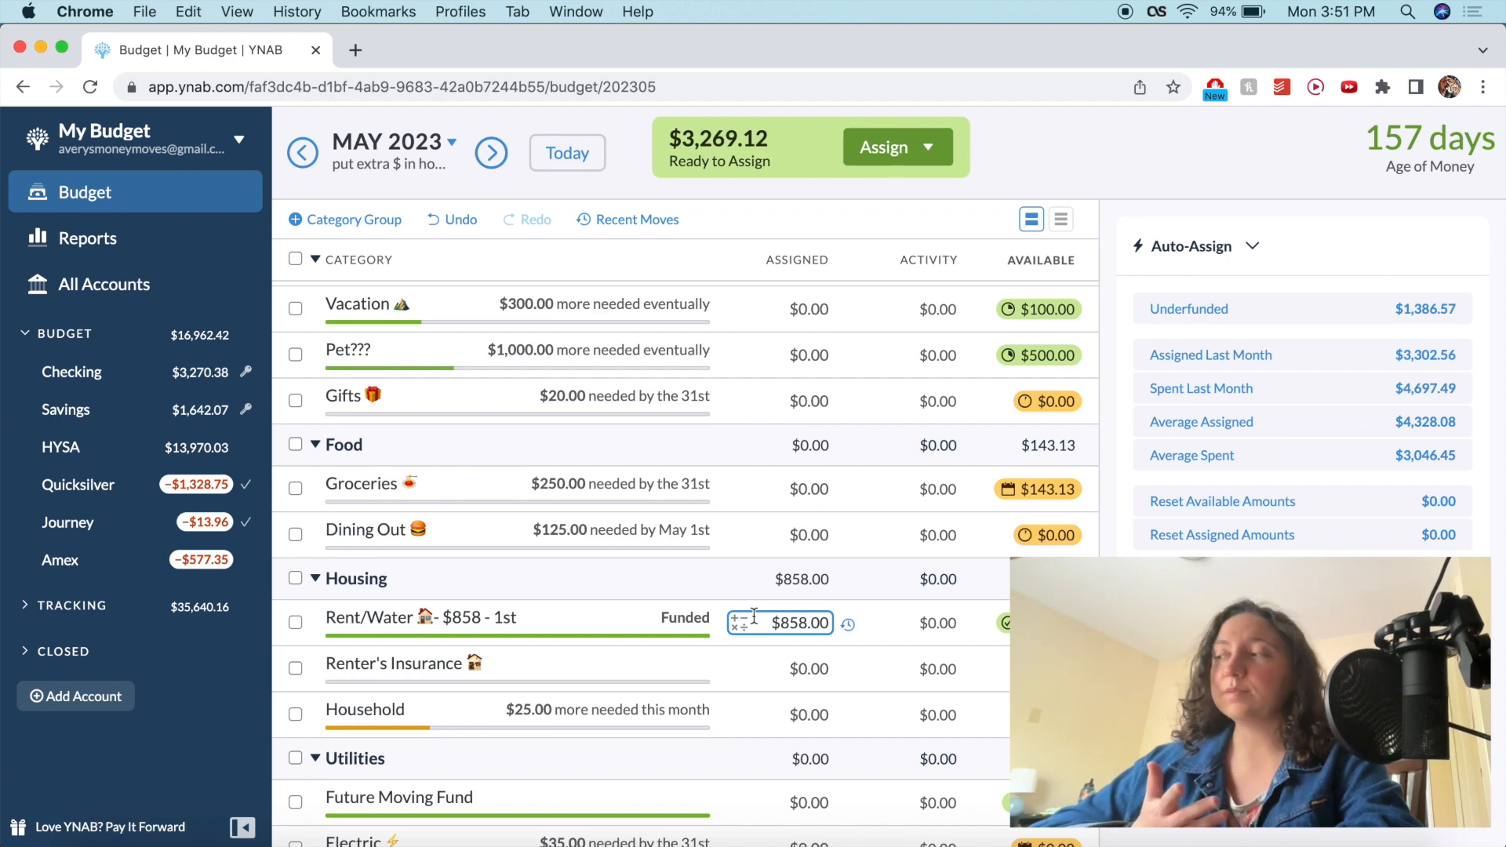
{"action": "scroll", "coordinate": [754, 616], "scroll_direction": "down", "scroll_amount": 15}
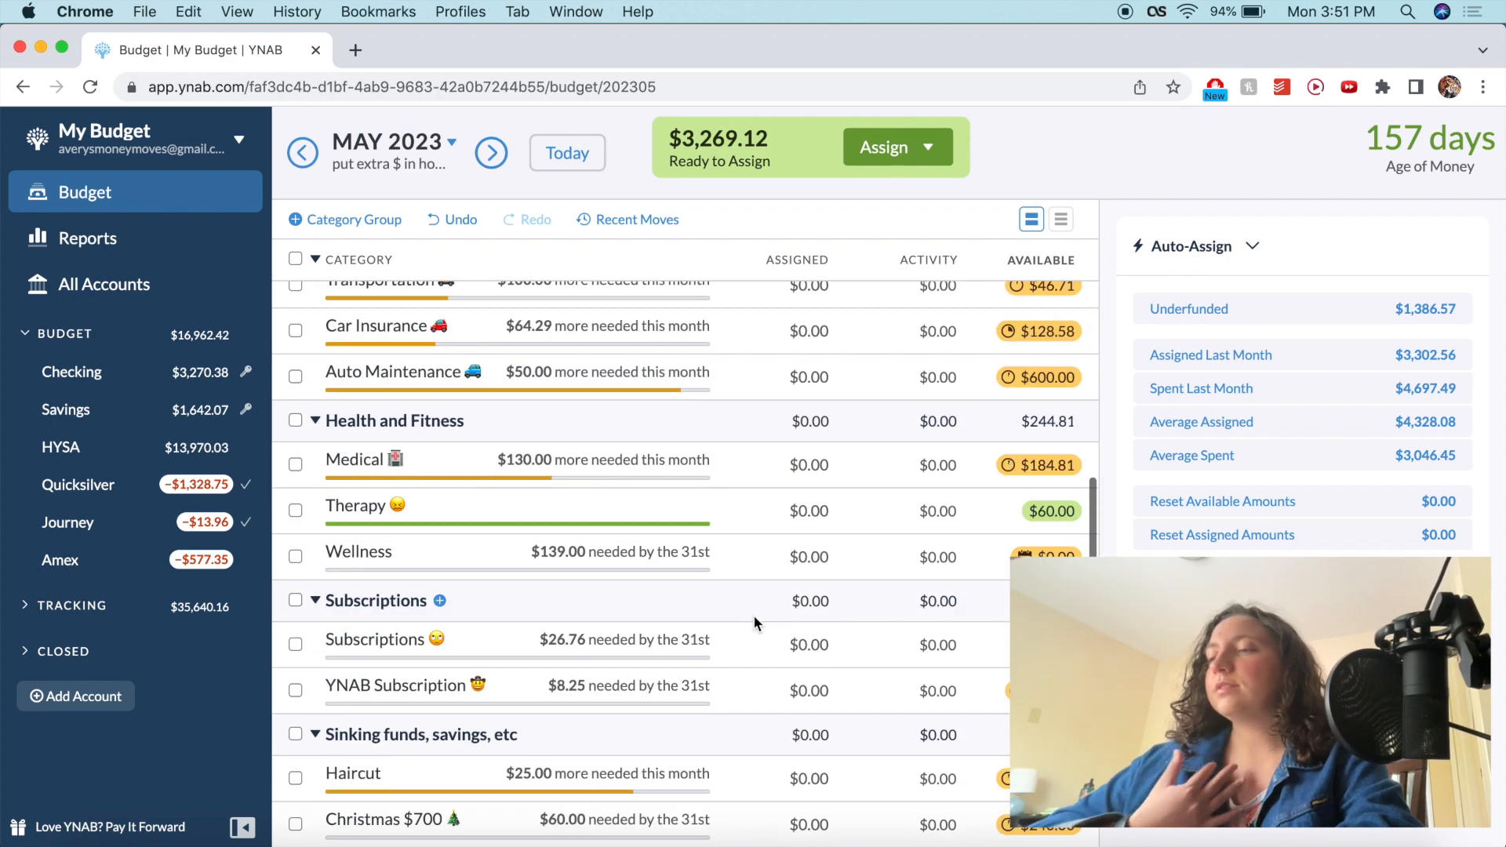
{"action": "scroll", "coordinate": [754, 619], "scroll_direction": "down", "scroll_amount": 5}
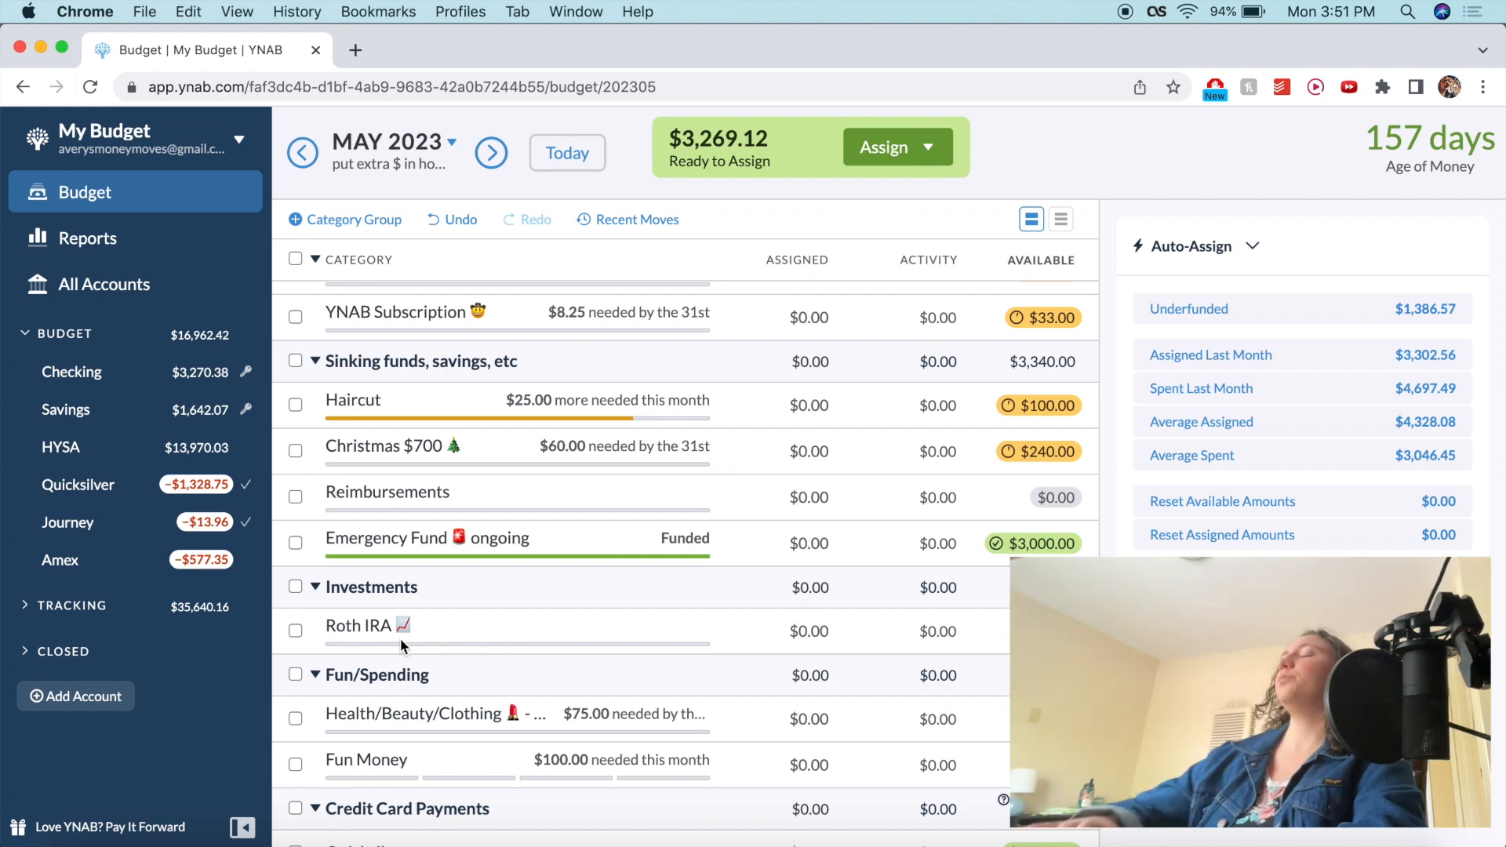
{"action": "scroll", "coordinate": [401, 639], "scroll_direction": "up", "scroll_amount": 10}
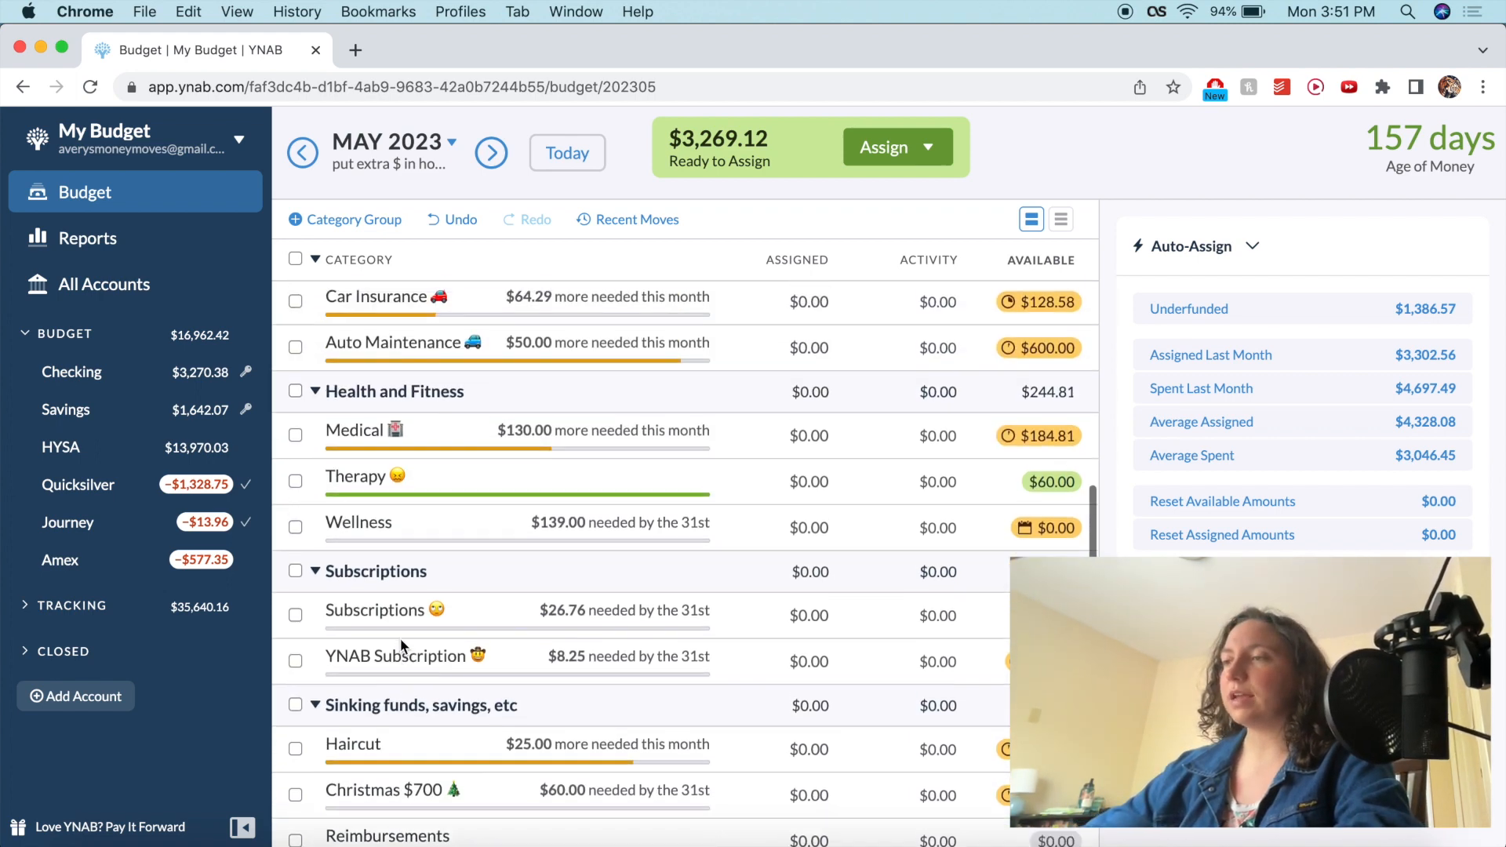
{"action": "scroll", "coordinate": [400, 651], "scroll_direction": "up", "scroll_amount": 10}
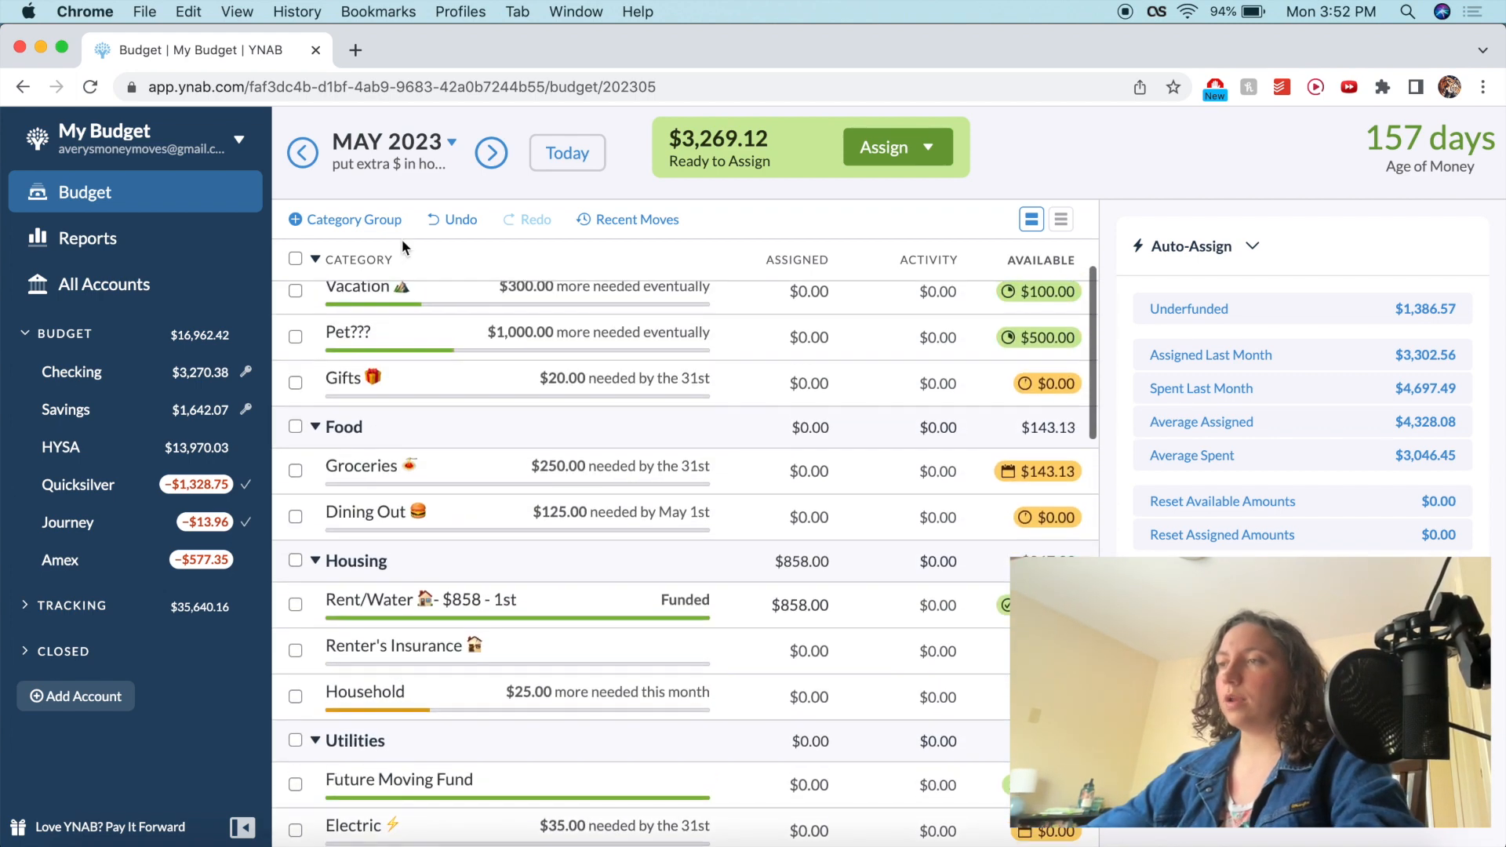
- Assign $858 to the Rent/Water category in the June 2023 budget
{"action": "left_click", "coordinate": [484, 161]}
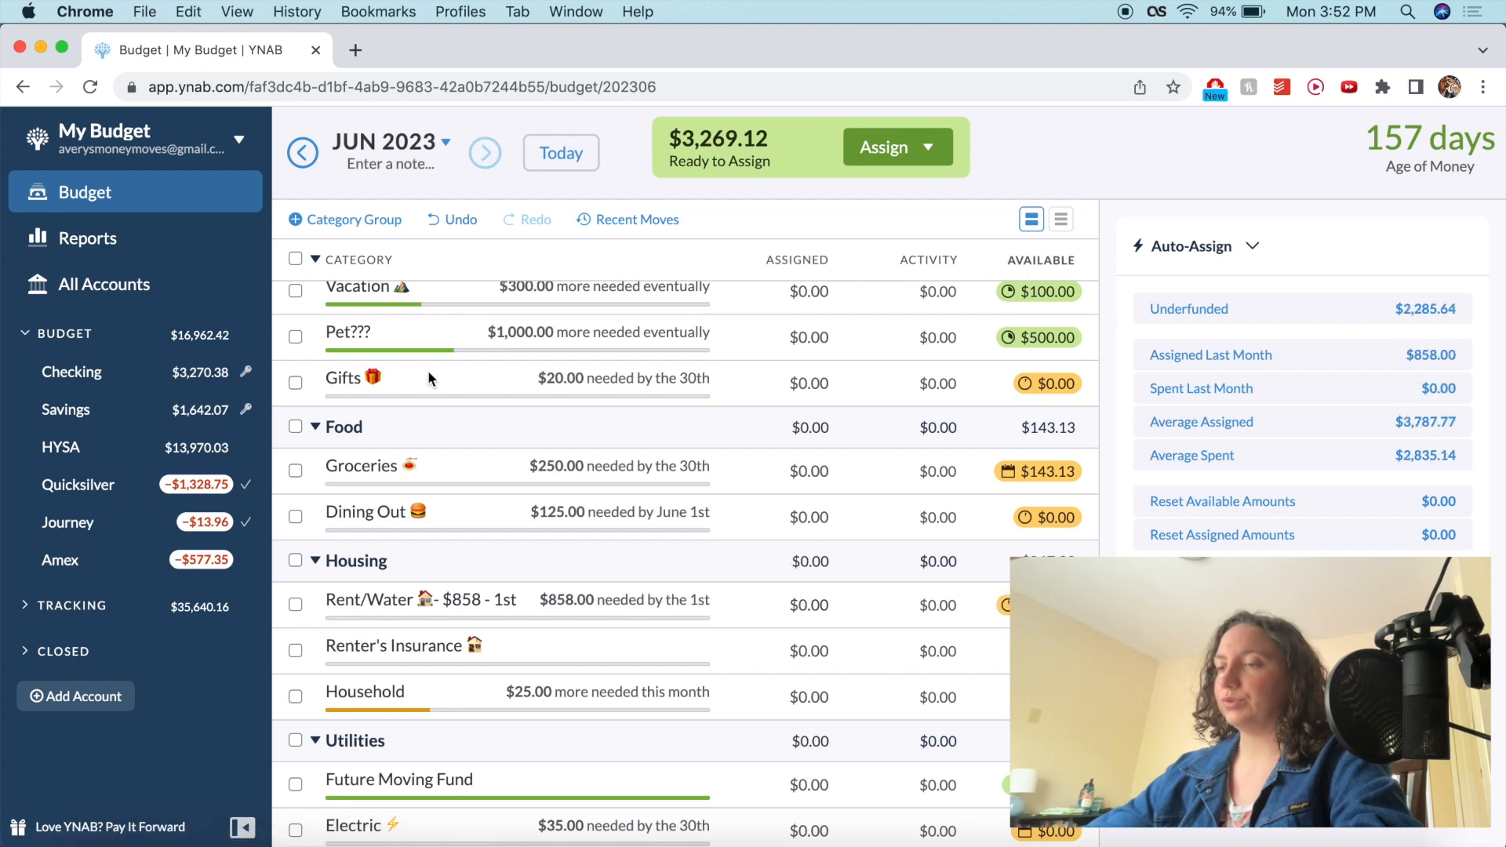
{"action": "left_click", "coordinate": [808, 605]}
{"action": "type", "text": "858"}
{"action": "key", "text": "Return"}
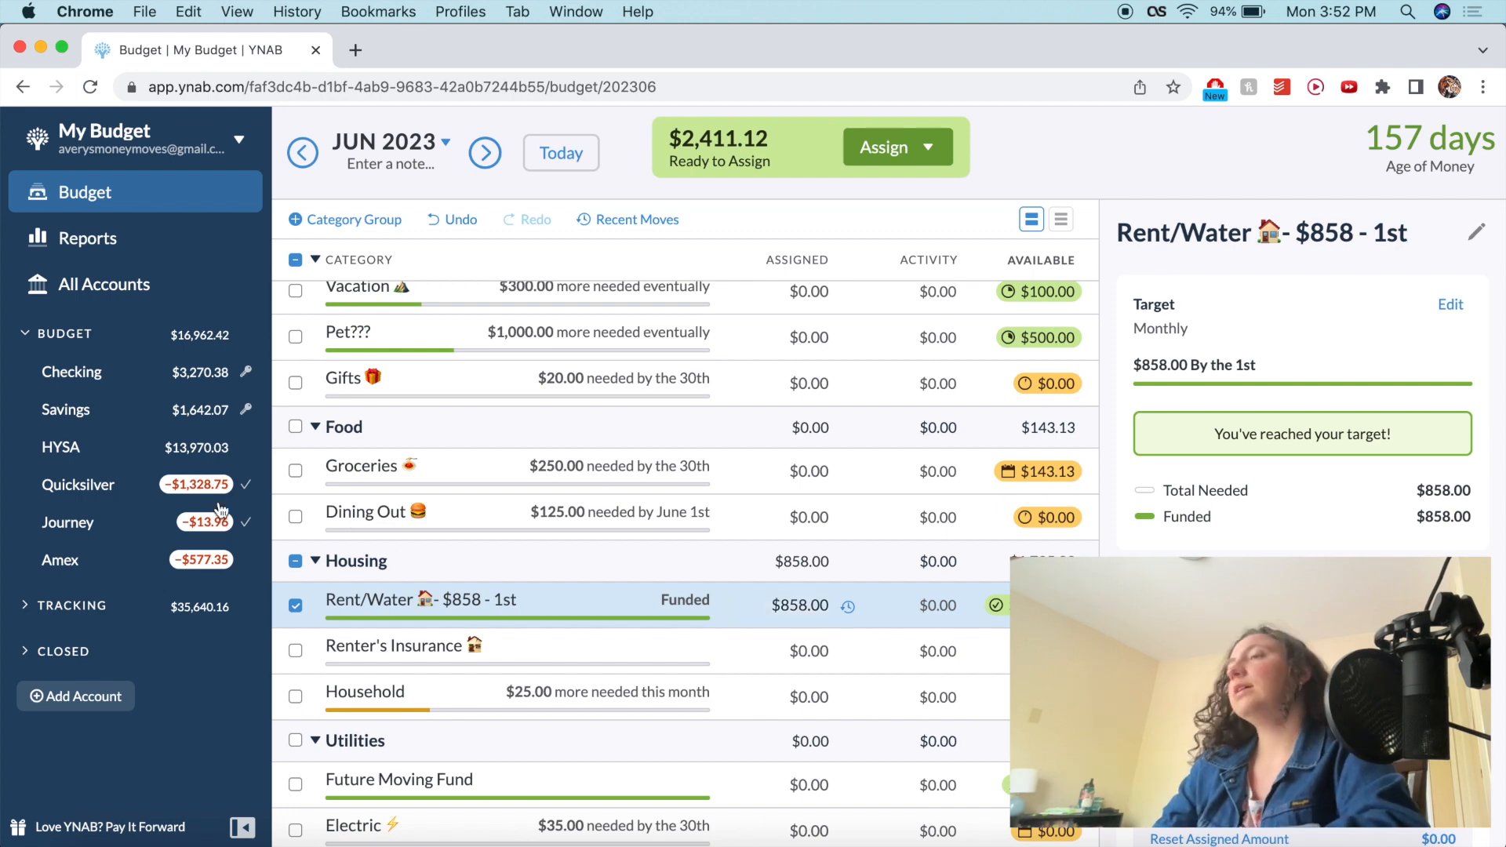
- Return to the May 2023 budget and clear the category selection
{"action": "left_click", "coordinate": [292, 151]}
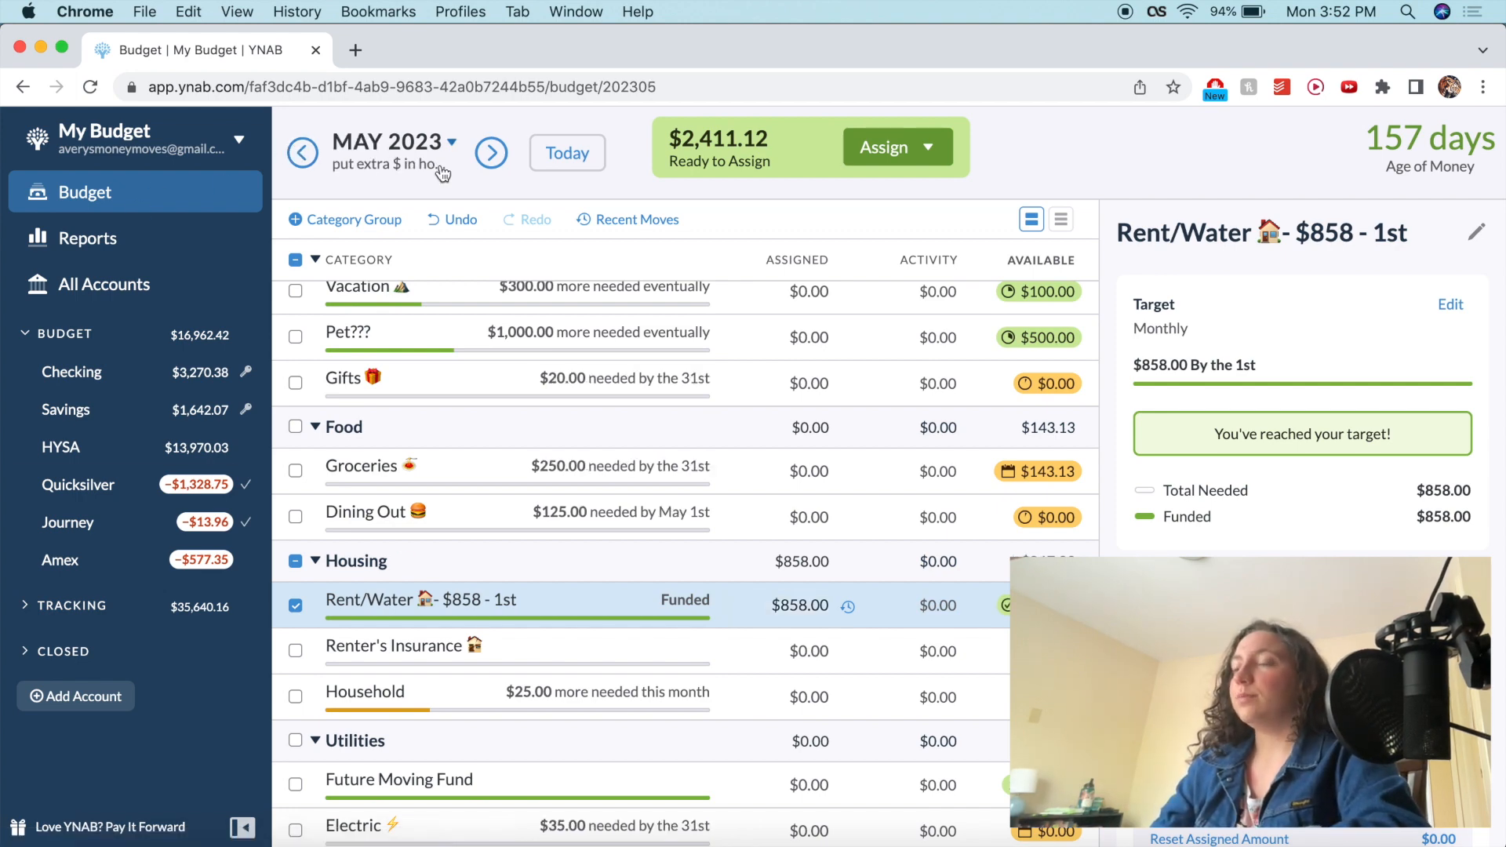
{"action": "left_click", "coordinate": [303, 259]}
{"action": "scroll", "coordinate": [1066, 360], "scroll_direction": "up", "scroll_amount": 3}
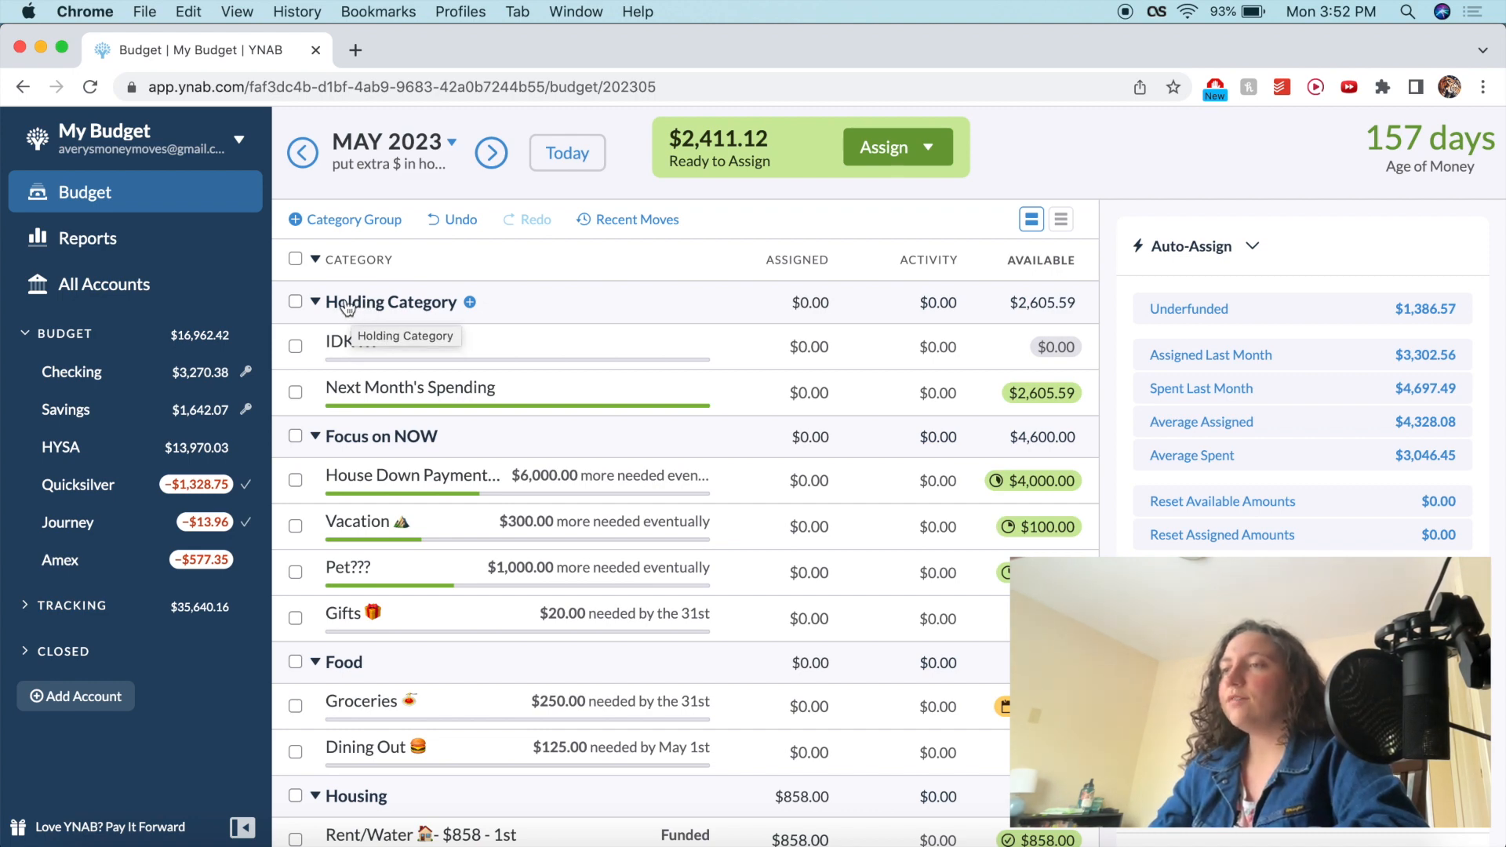
- Delete the IDK ??? category from the Holding Category group
{"action": "left_click", "coordinate": [344, 342]}
{"action": "left_click", "coordinate": [334, 341]}
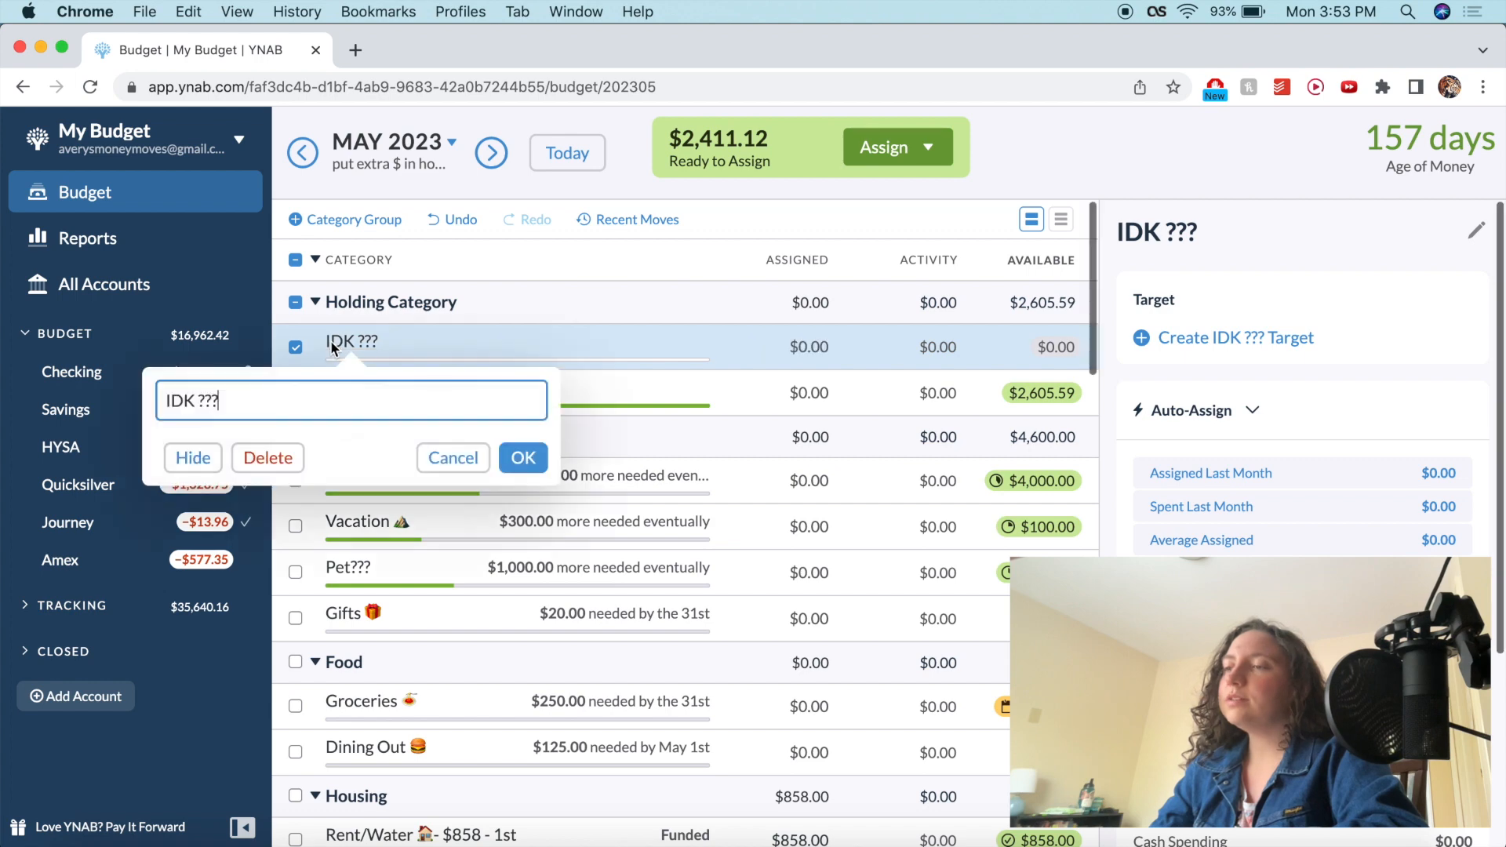
{"action": "left_click", "coordinate": [282, 452]}
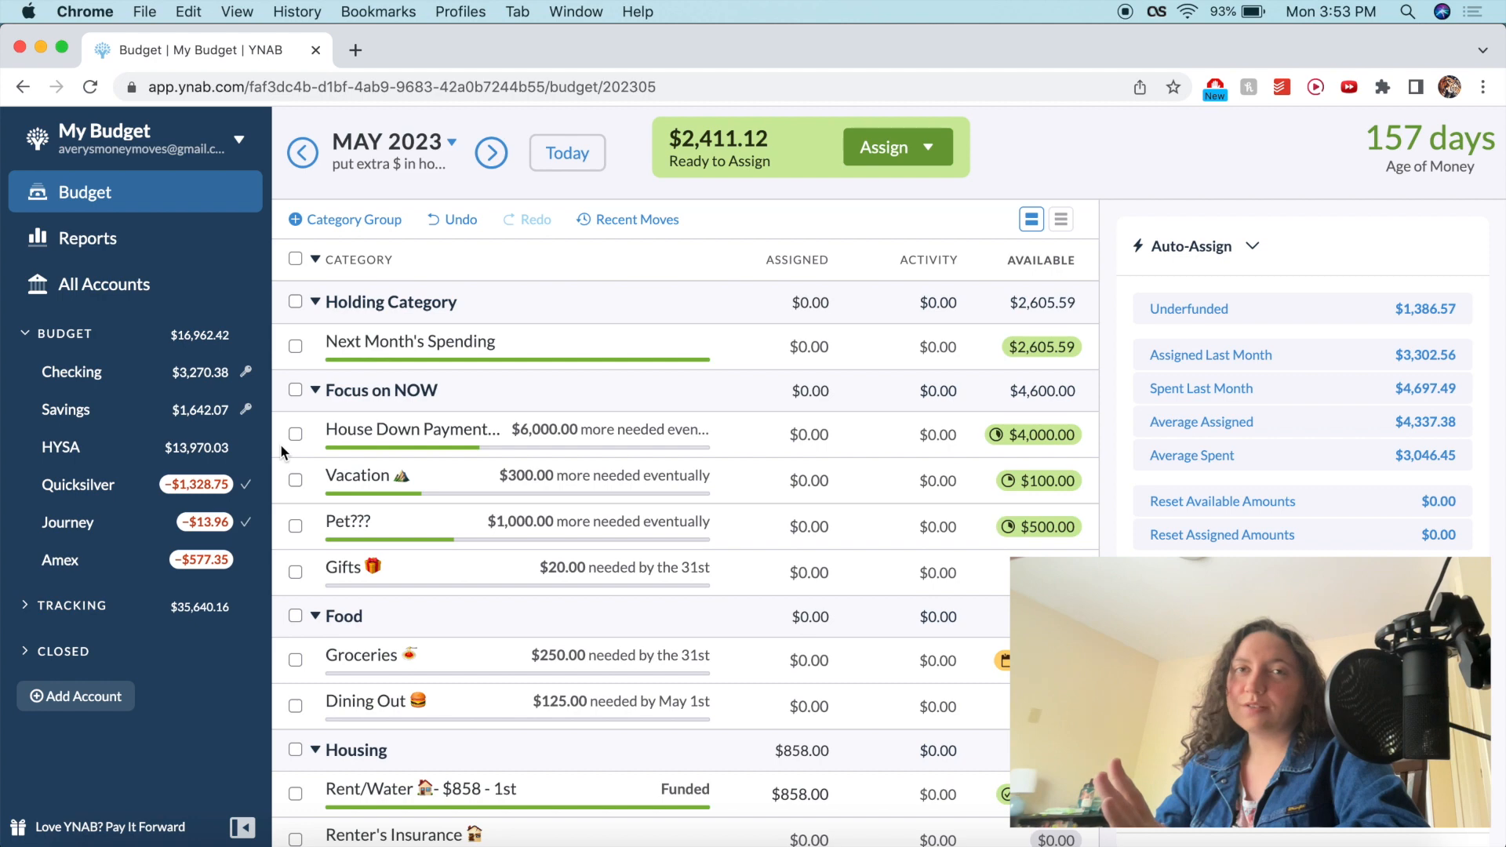
- Hide the Holding Category group together with its Next Month's Spending category
{"action": "left_click", "coordinate": [410, 340]}
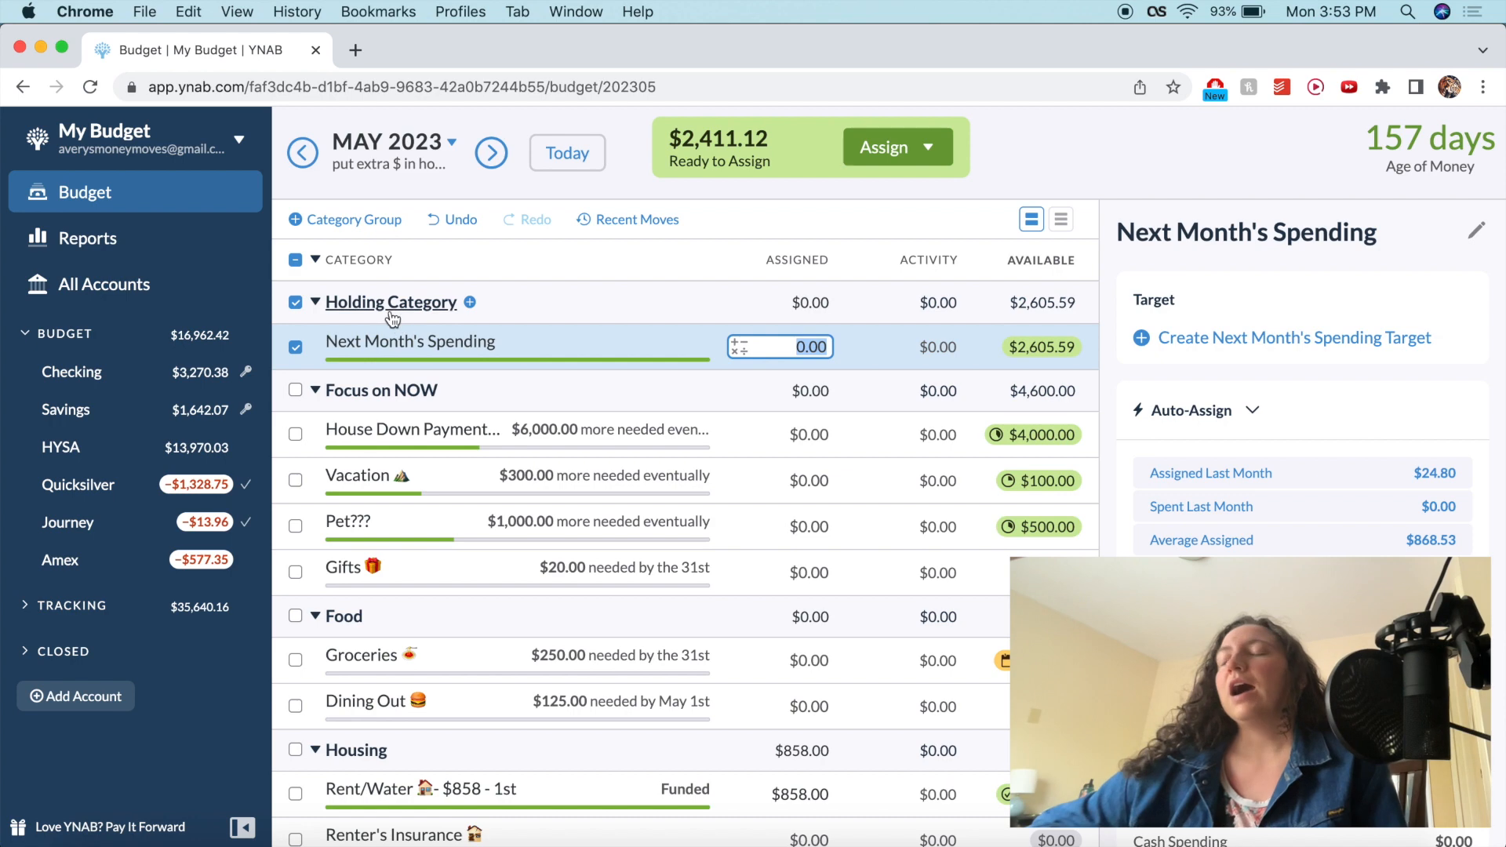
{"action": "left_click", "coordinate": [357, 304]}
{"action": "left_click", "coordinate": [233, 428]}
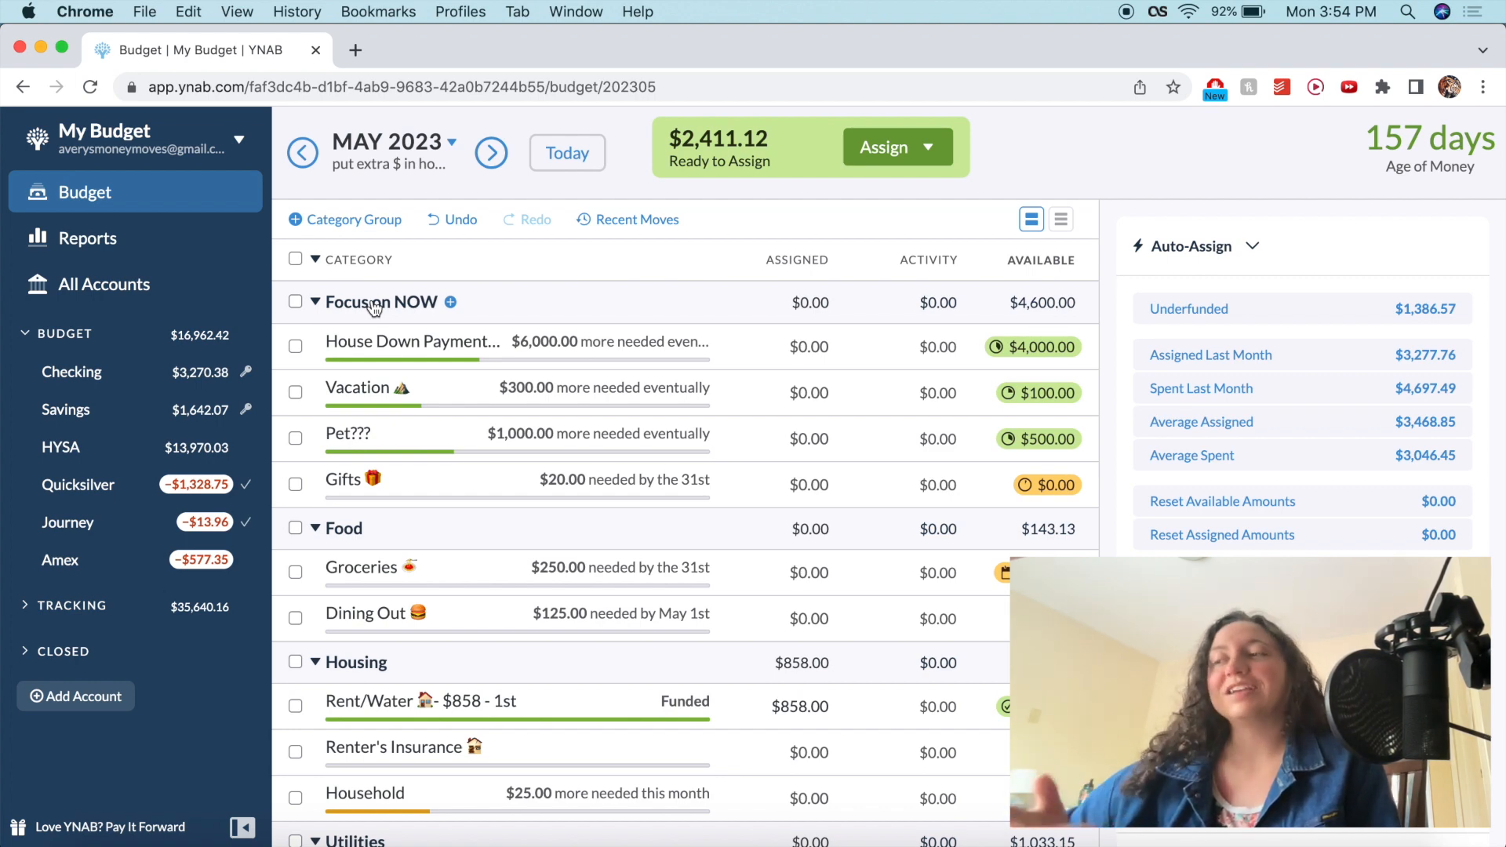
- Assign $250 to Groceries and $125 to Dining Out in the May 2023 Food group
{"action": "scroll", "coordinate": [396, 416], "scroll_direction": "down", "scroll_amount": 2}
{"action": "left_click", "coordinate": [786, 425]}
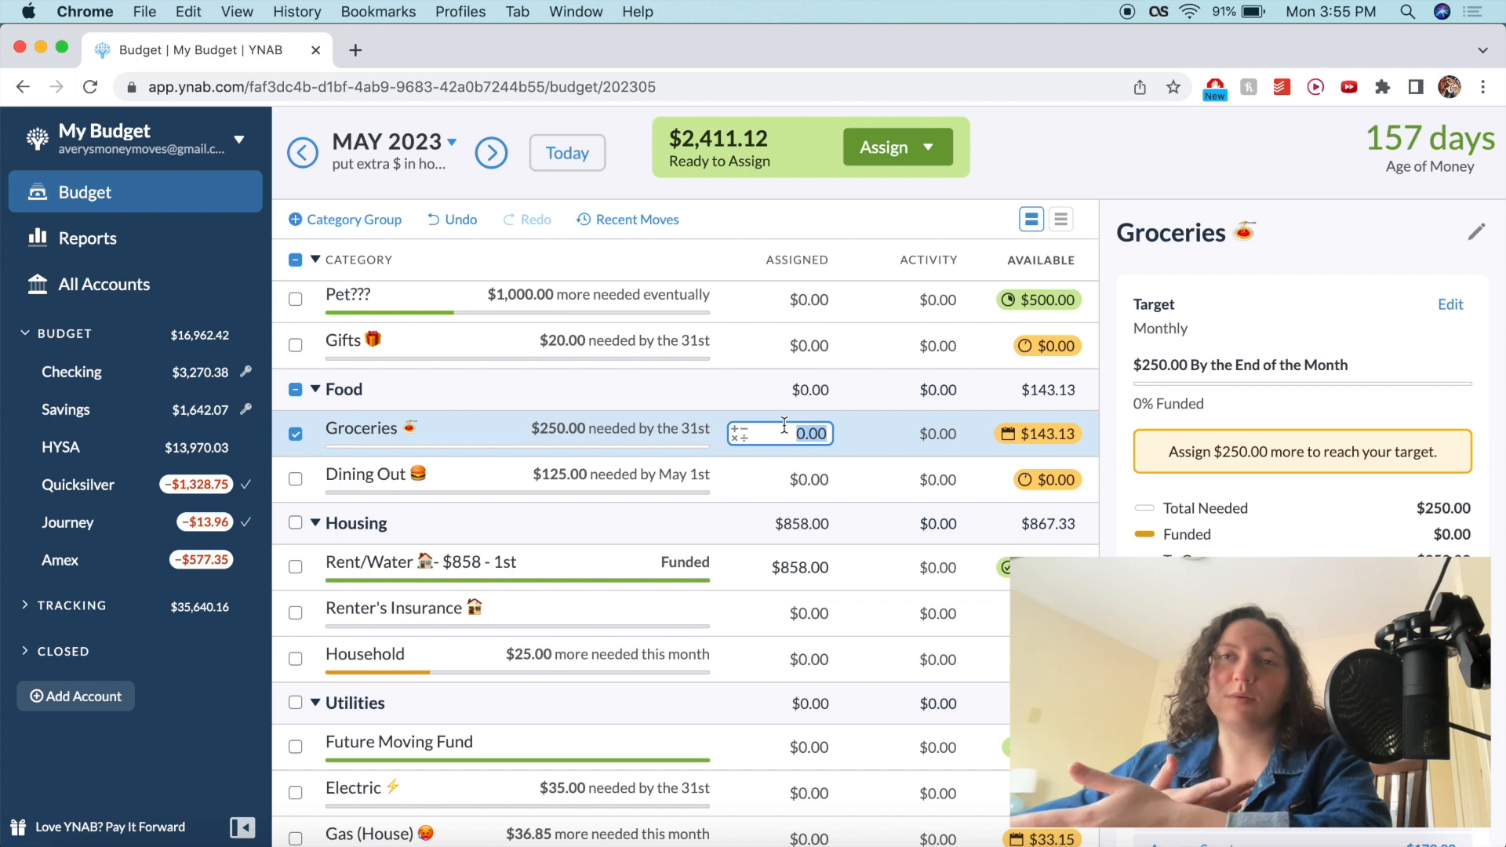
{"action": "type", "text": "250"}
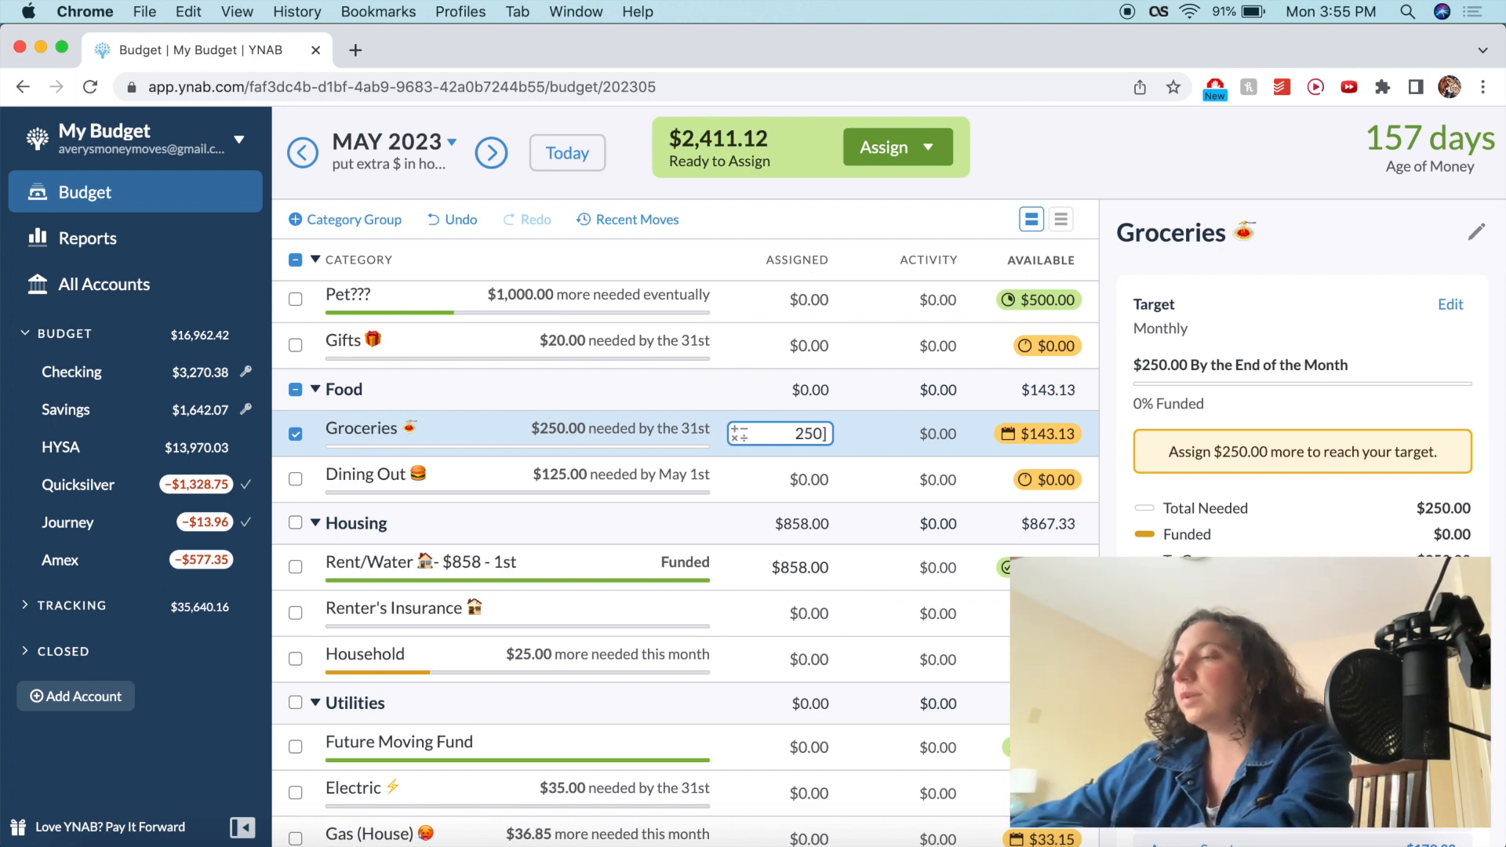
{"action": "key", "text": "Return"}
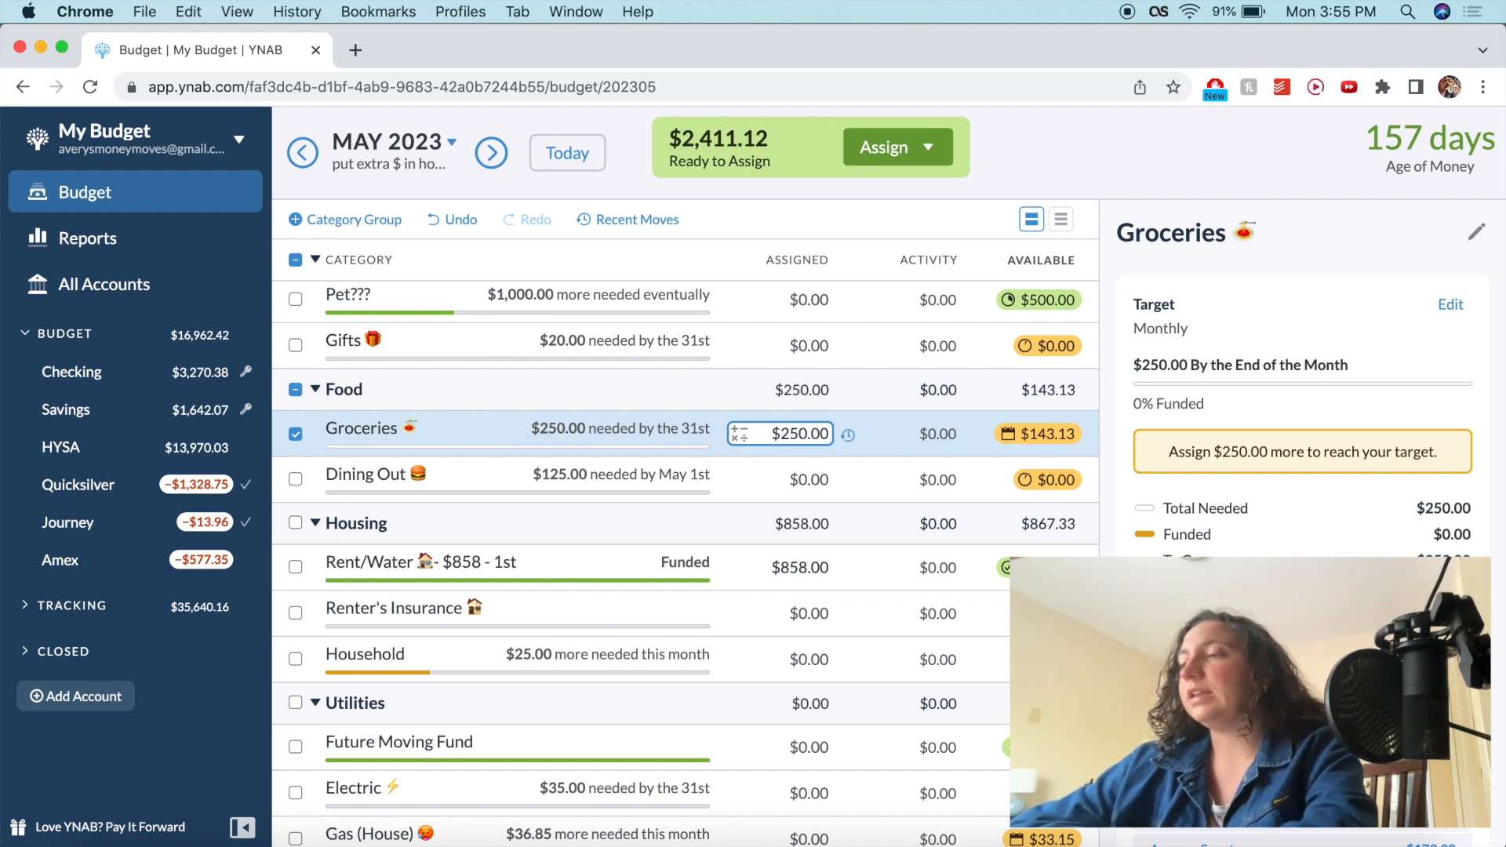
{"action": "left_click", "coordinate": [794, 473]}
{"action": "type", "text": "125"}
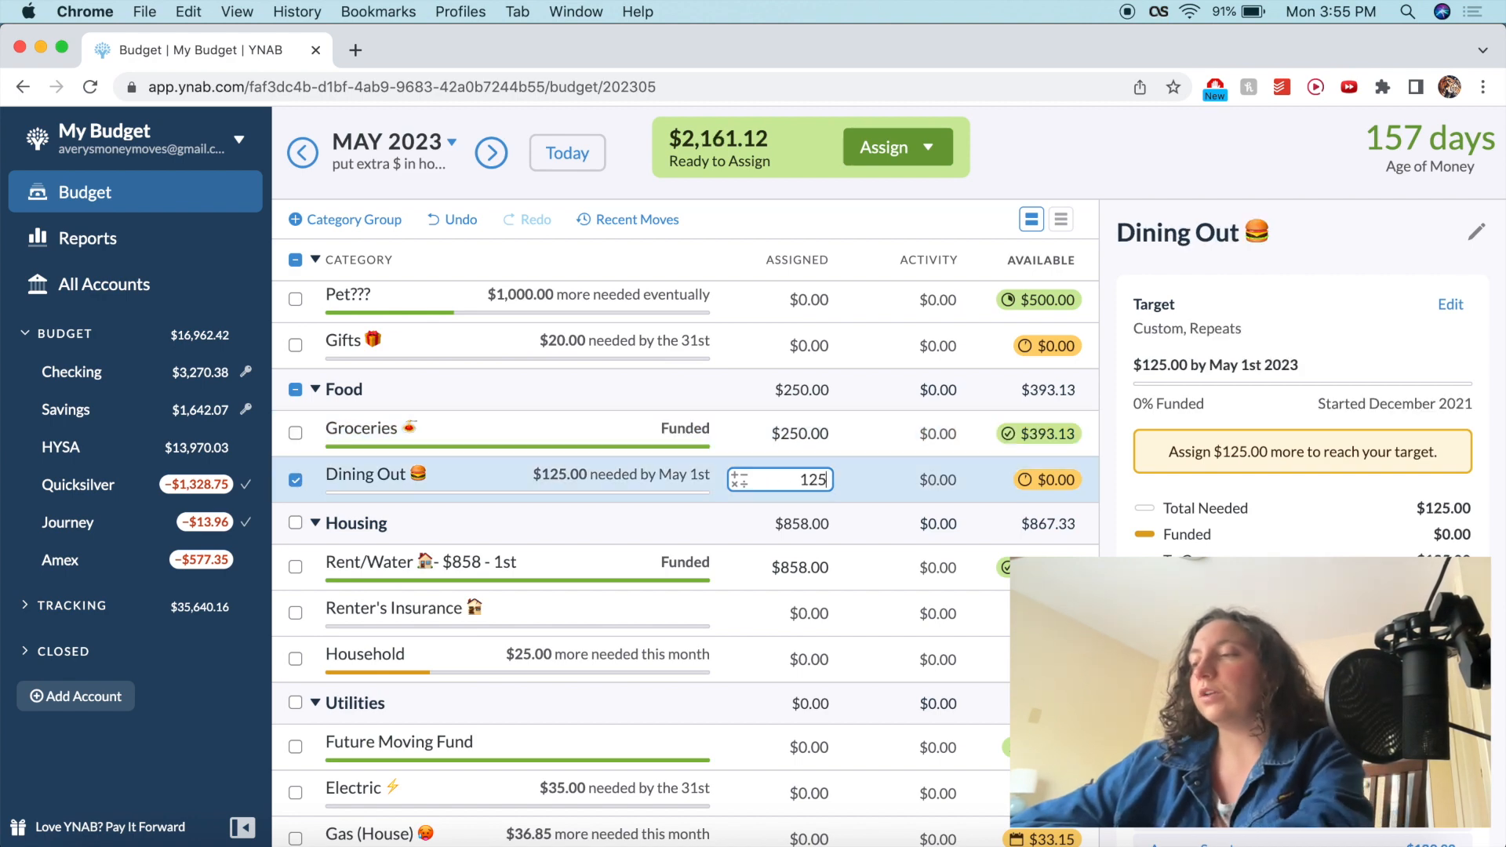
{"action": "key", "text": "Return"}
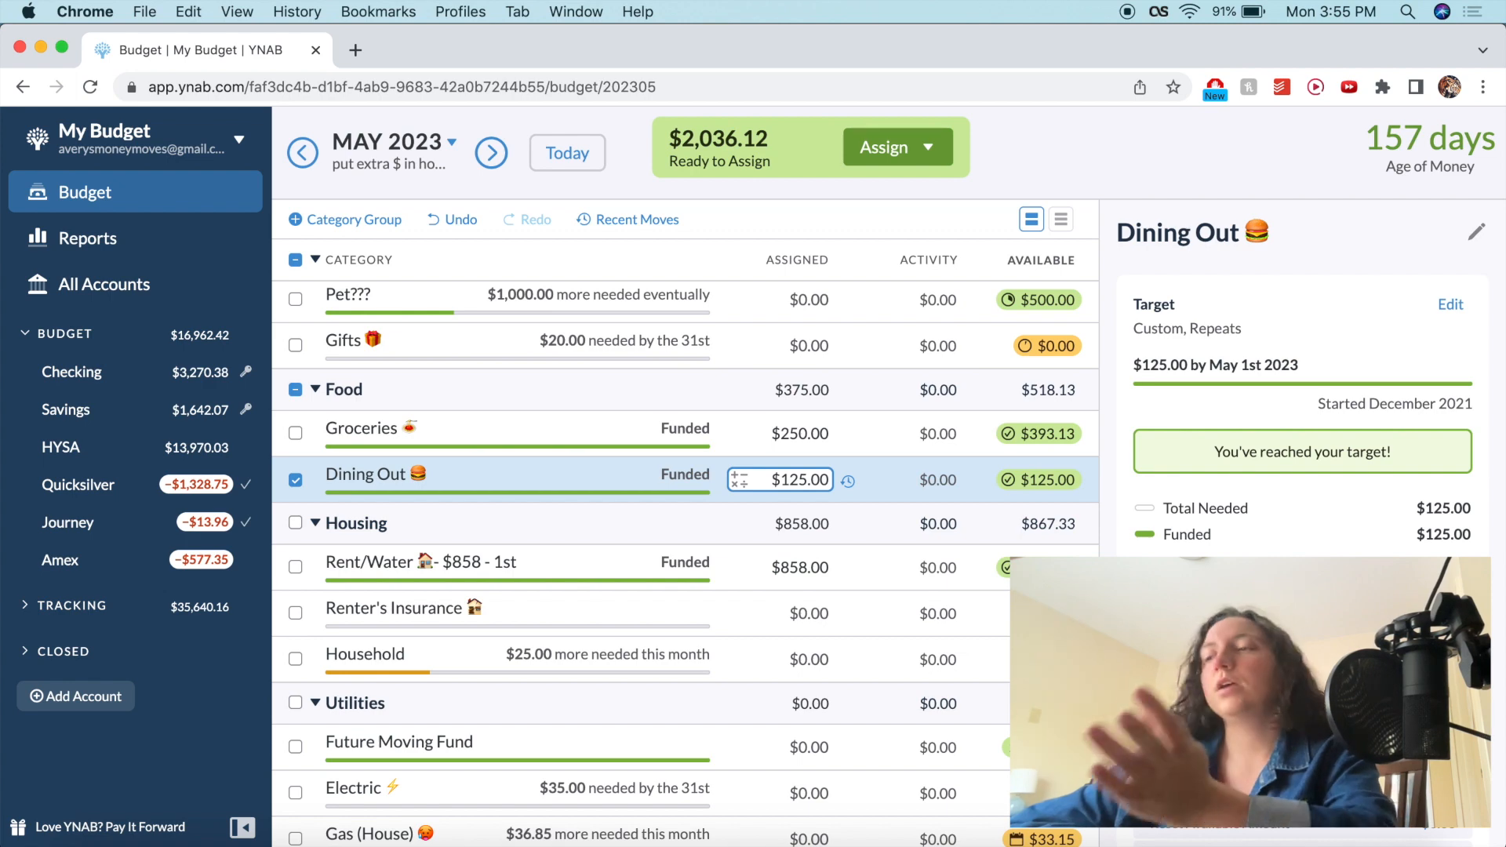
- Assign $35 to the Household category in the May 2023 Housing group
{"action": "scroll", "coordinate": [685, 560], "scroll_direction": "down", "scroll_amount": 3}
{"action": "left_click", "coordinate": [777, 484]}
{"action": "left_click", "coordinate": [808, 517]}
{"action": "scroll", "coordinate": [808, 517], "scroll_direction": "down", "scroll_amount": 1}
{"action": "scroll", "coordinate": [776, 416], "scroll_direction": "down", "scroll_amount": 1}
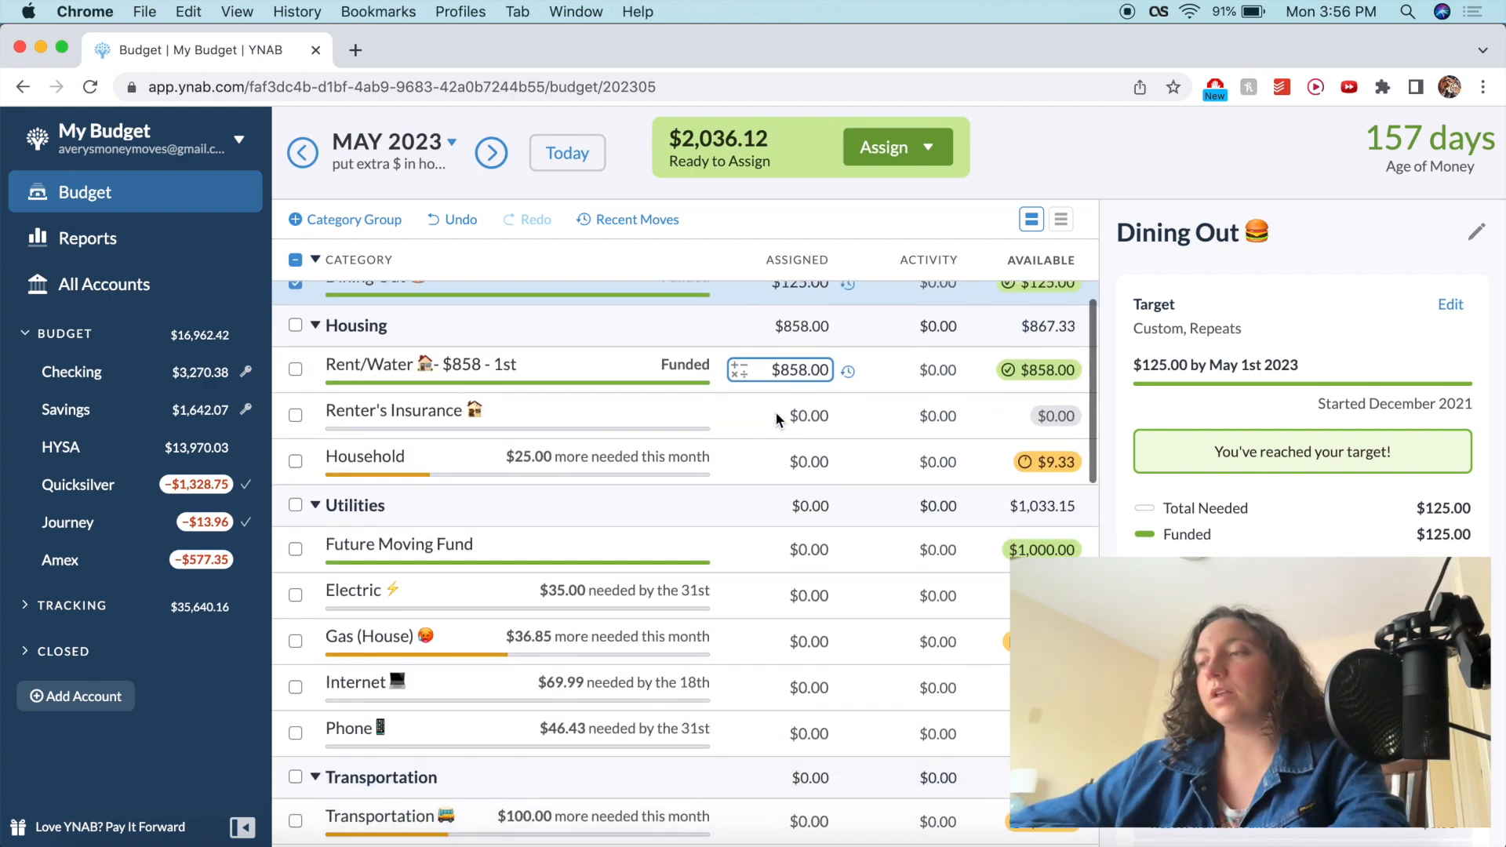
{"action": "left_click", "coordinate": [790, 449]}
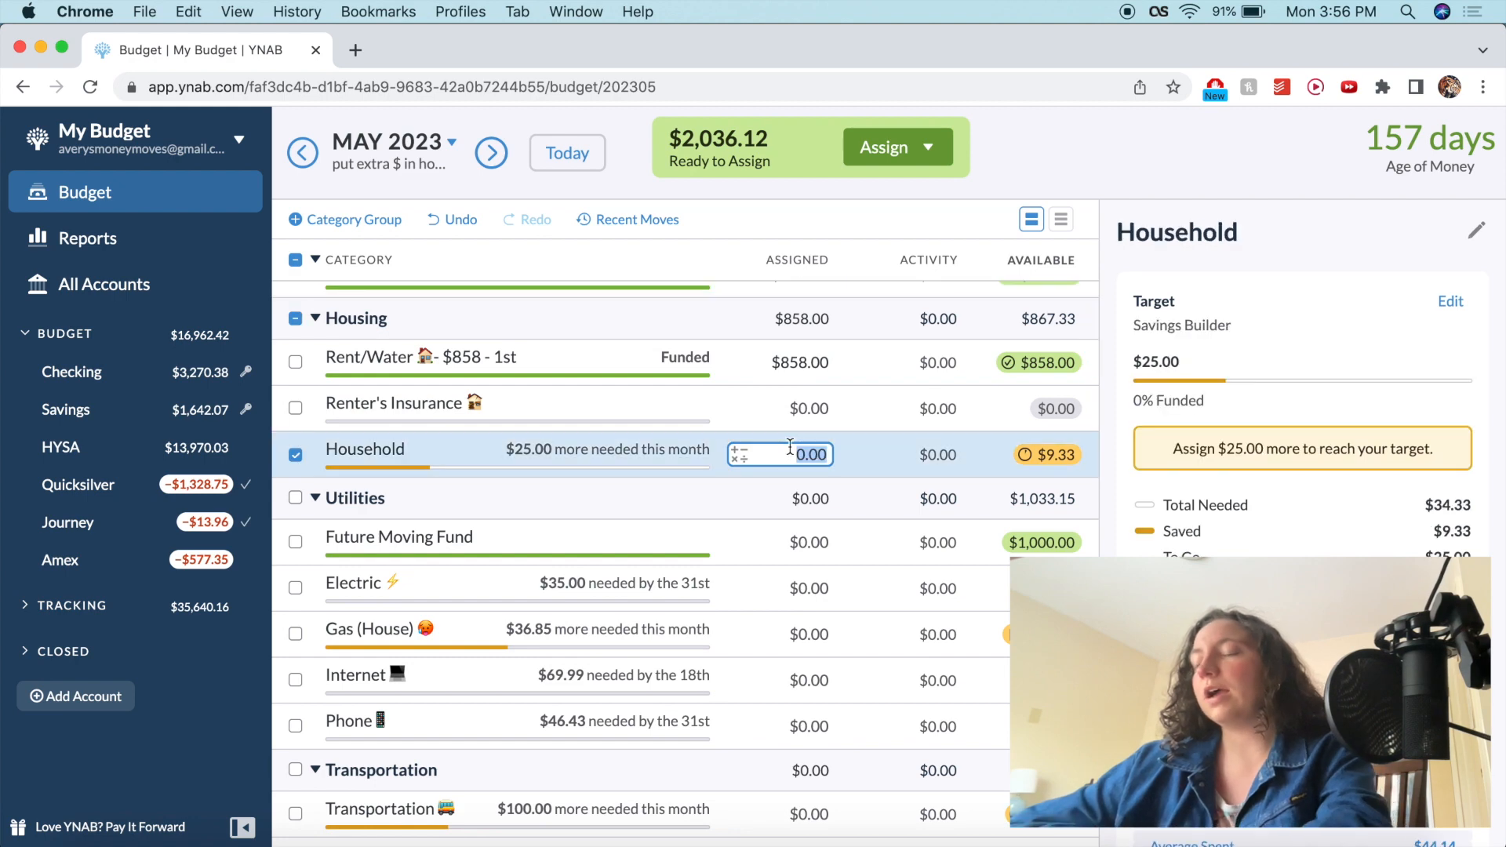
{"action": "type", "text": "35"}
{"action": "key", "text": "Return"}
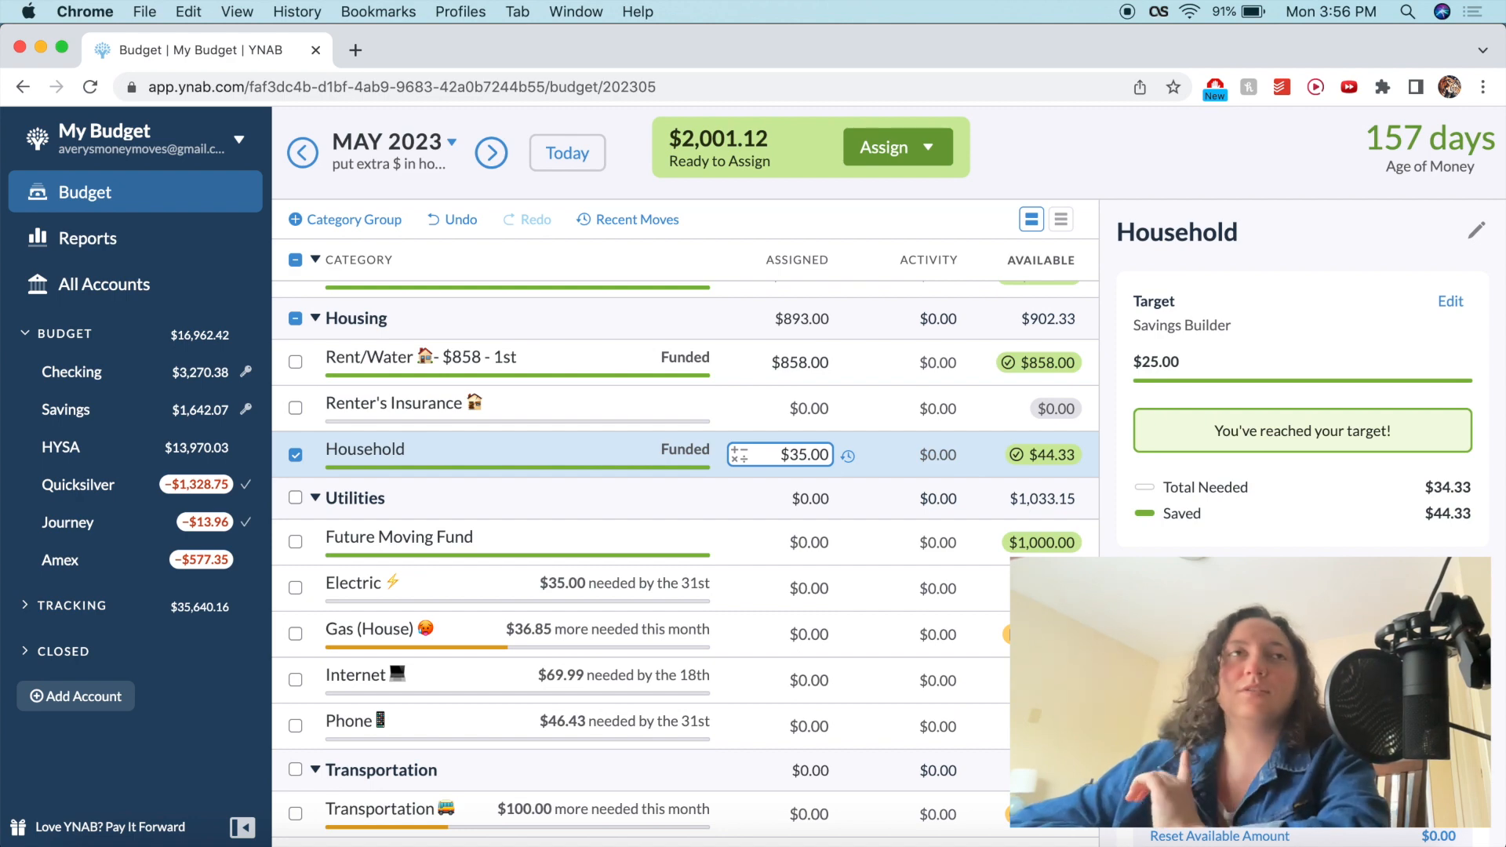
- Assign $35 to Electric and $36.85 to Gas (House) in the May 2023 Utilities group
{"action": "scroll", "coordinate": [794, 455], "scroll_direction": "down", "scroll_amount": 1}
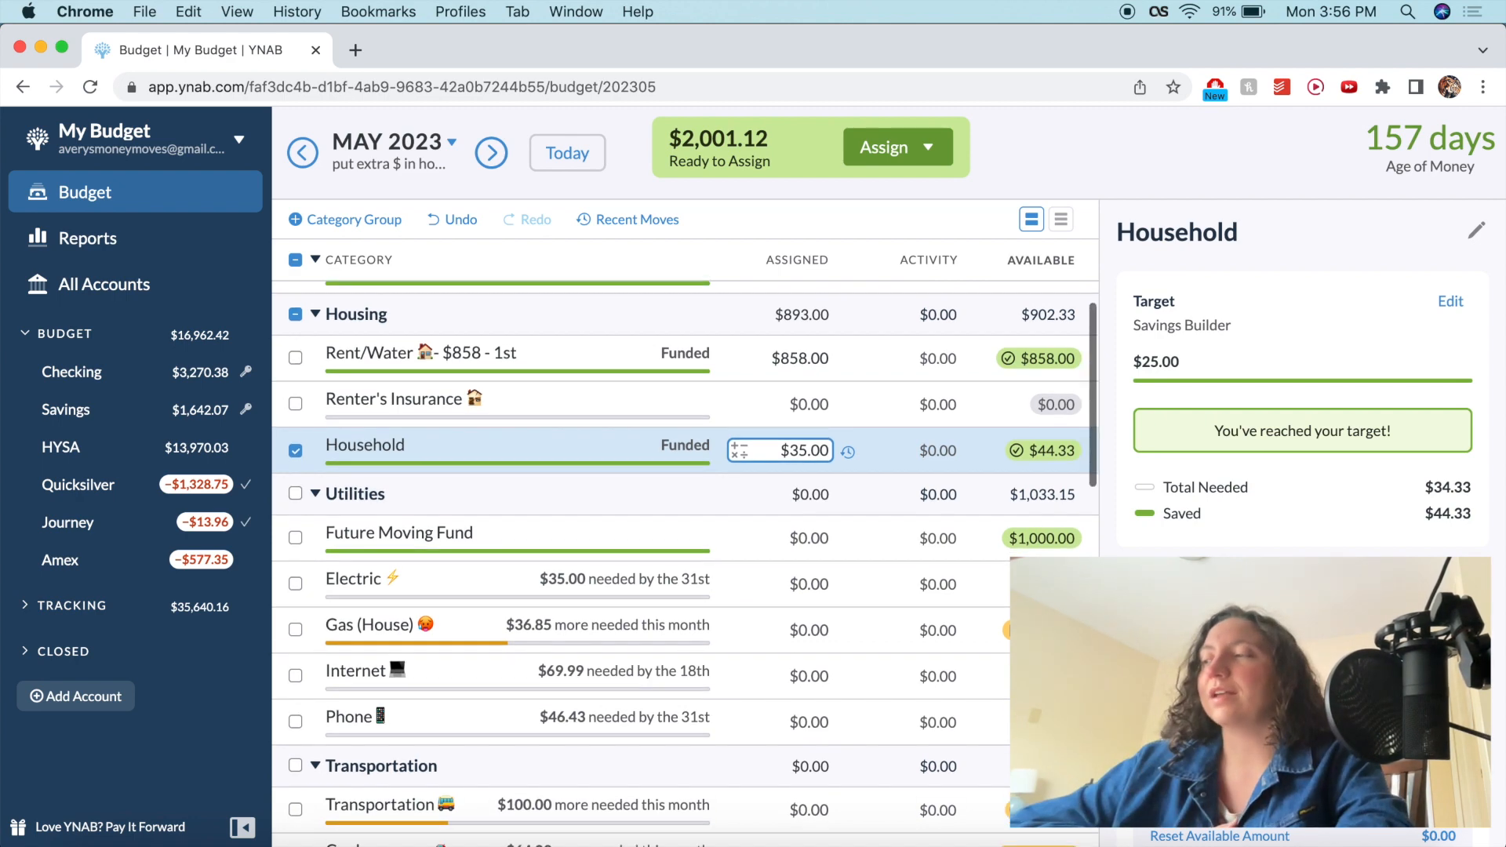
{"action": "scroll", "coordinate": [808, 517], "scroll_direction": "down", "scroll_amount": 1}
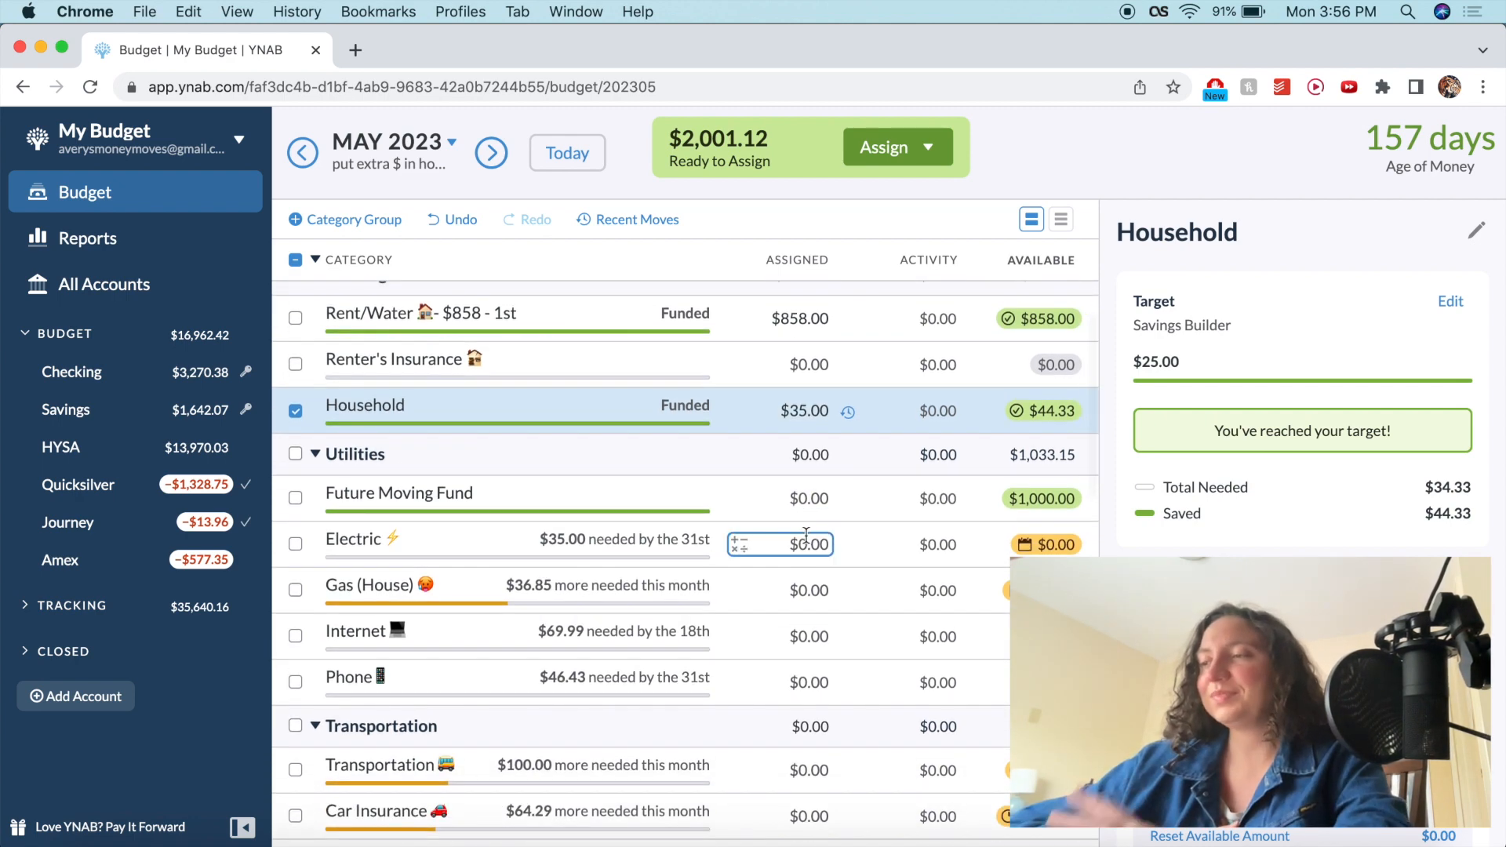
{"action": "left_click", "coordinate": [808, 540]}
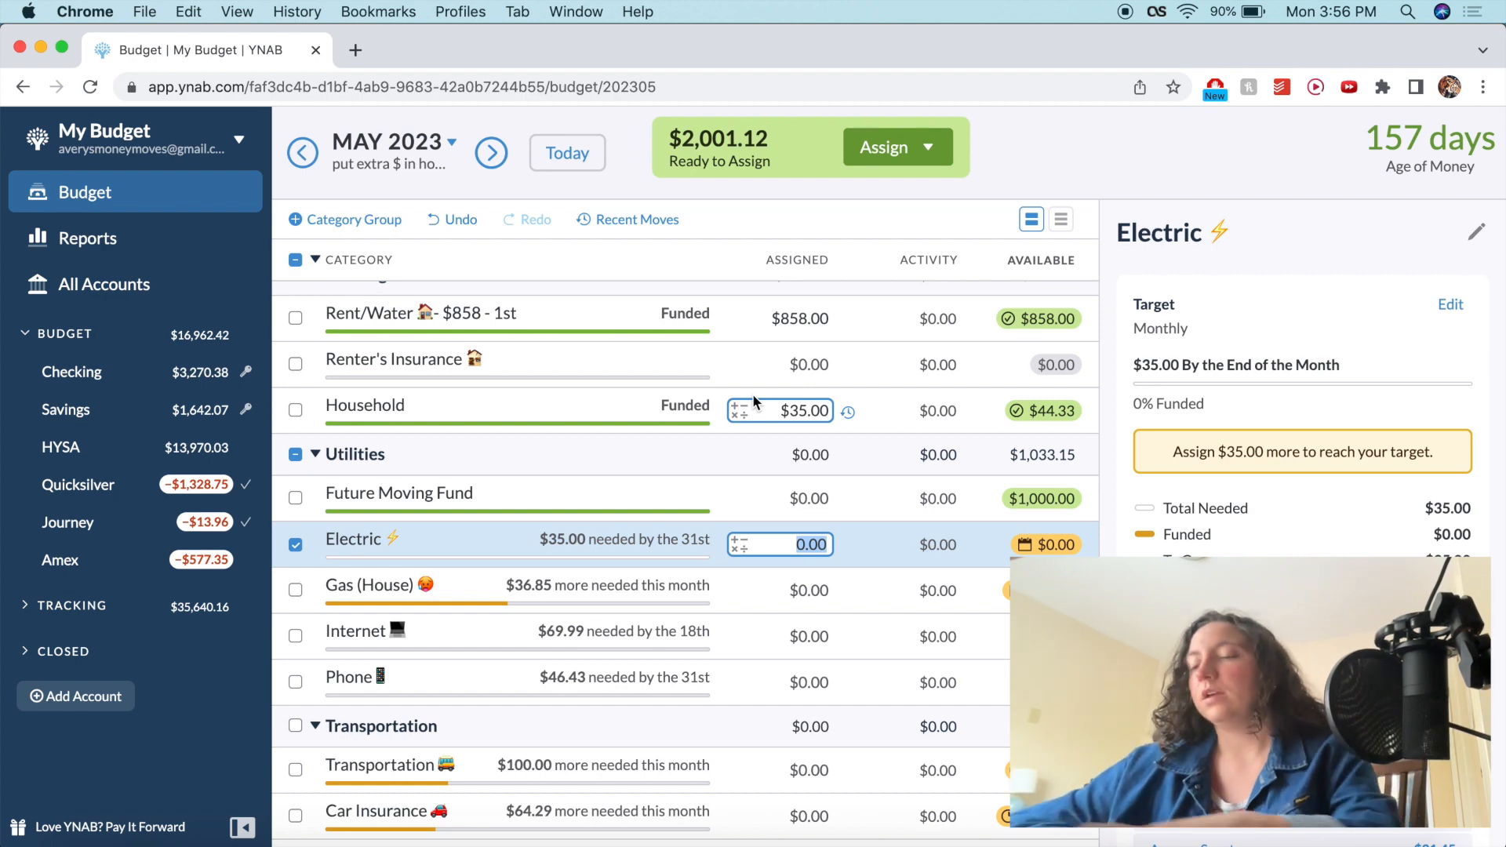
{"action": "type", "text": "35"}
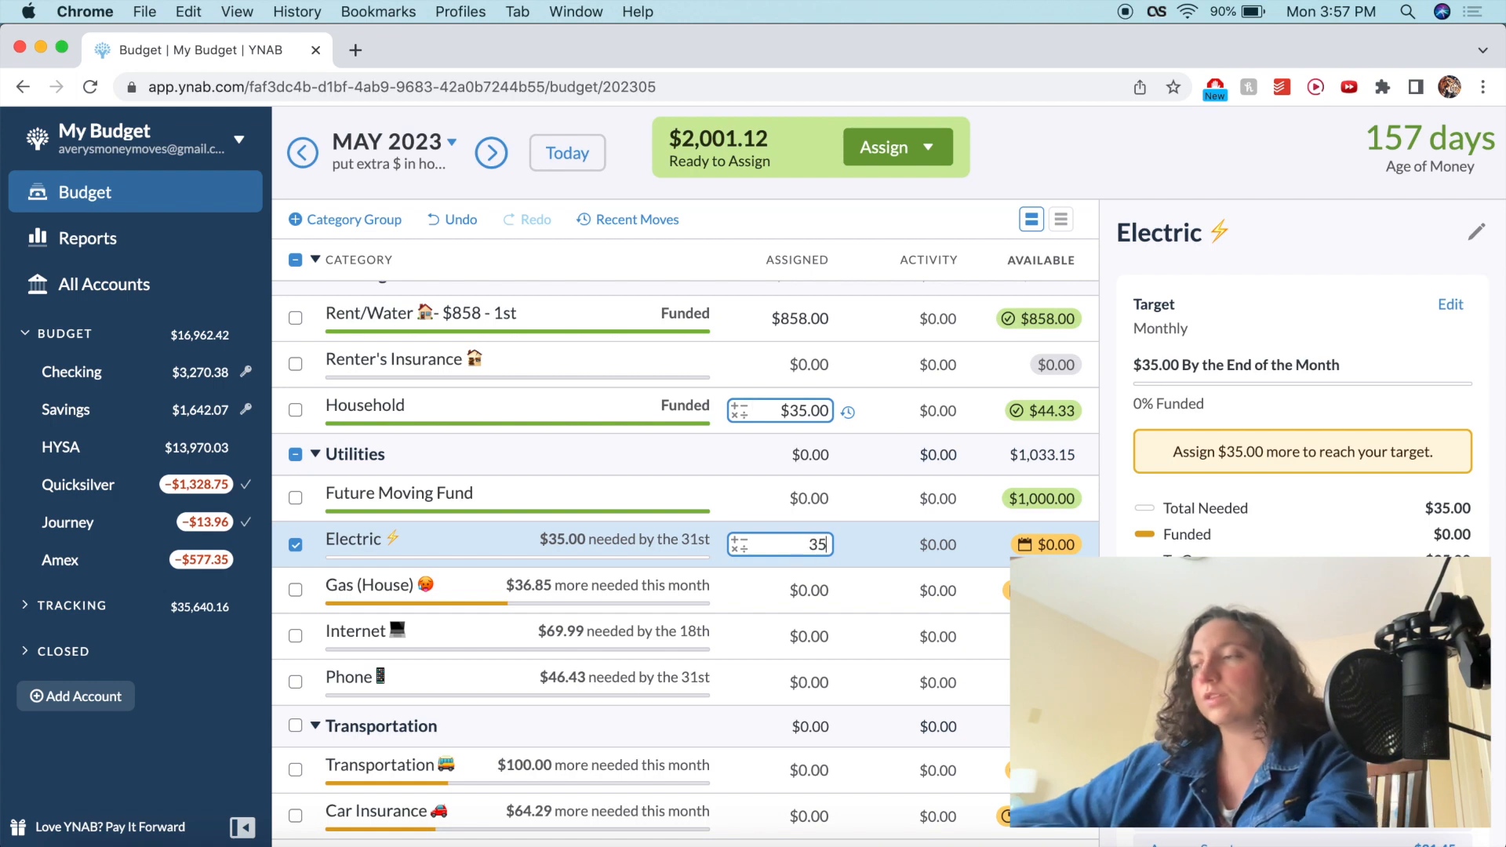
{"action": "key", "text": "Return"}
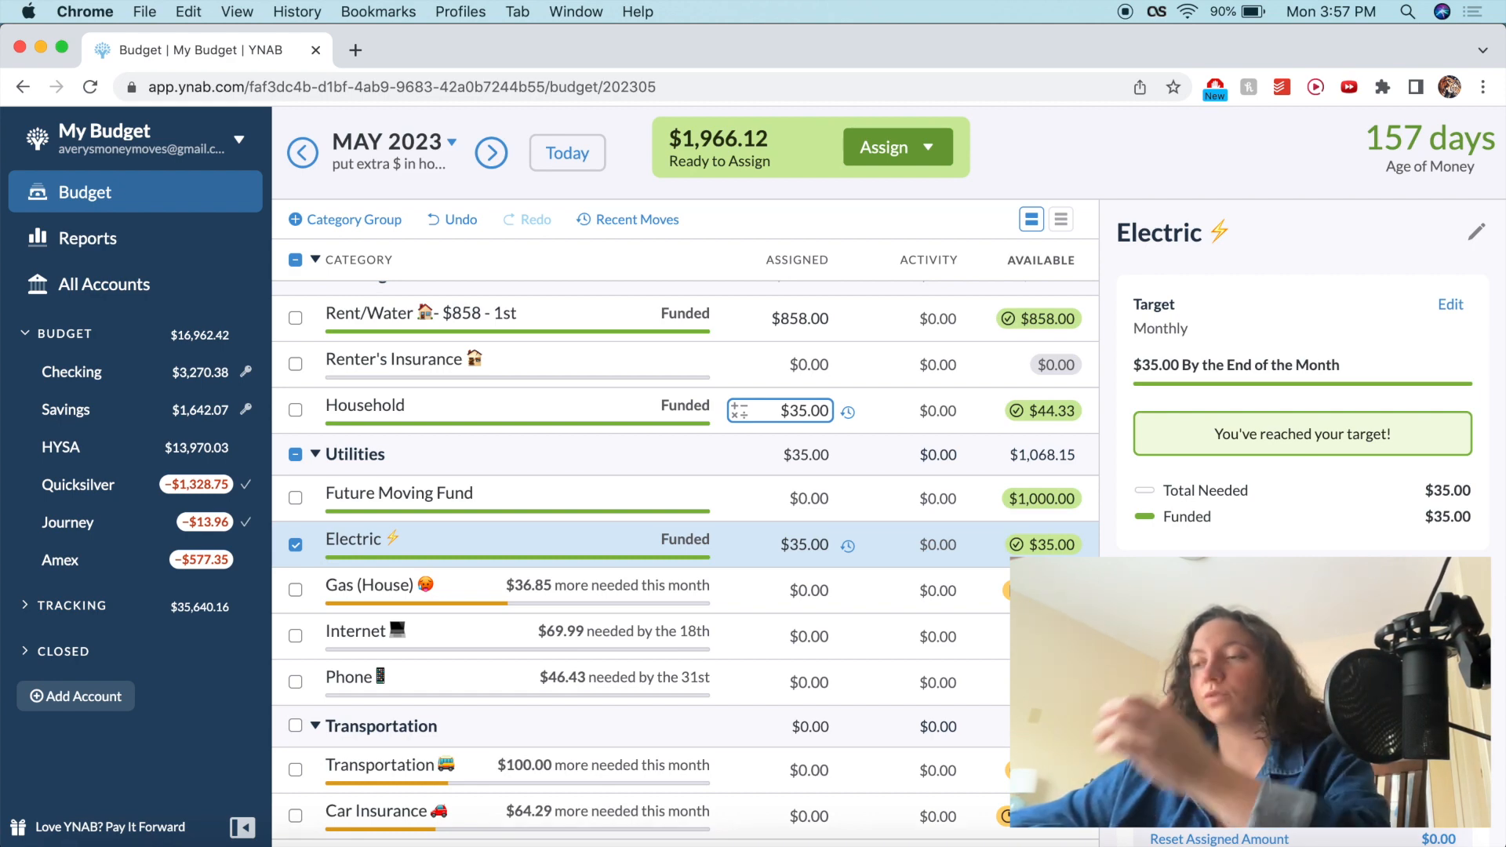
{"action": "left_click", "coordinate": [801, 593]}
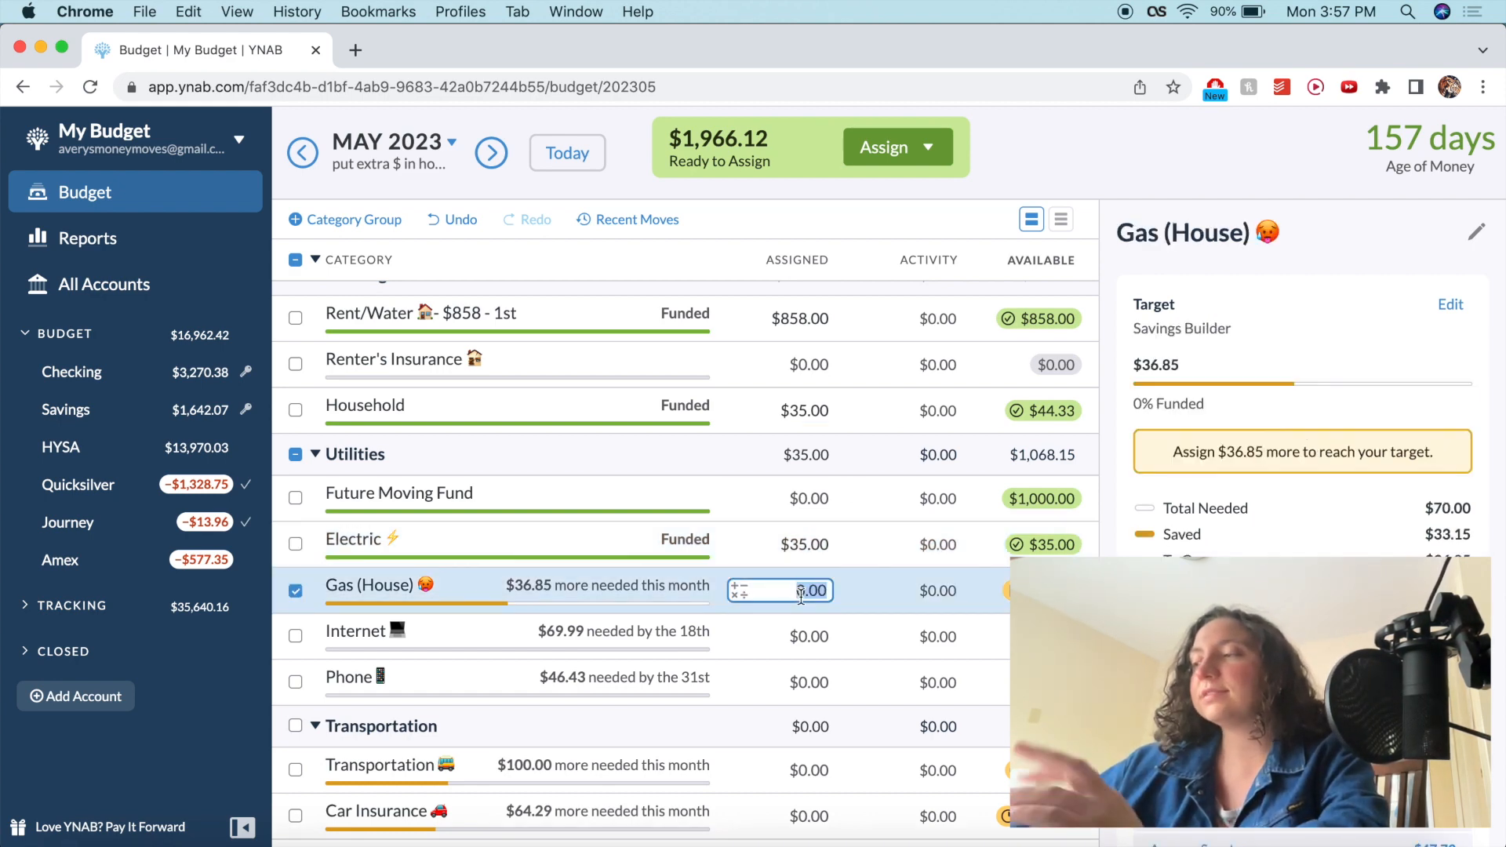
{"action": "type", "text": "36.85"}
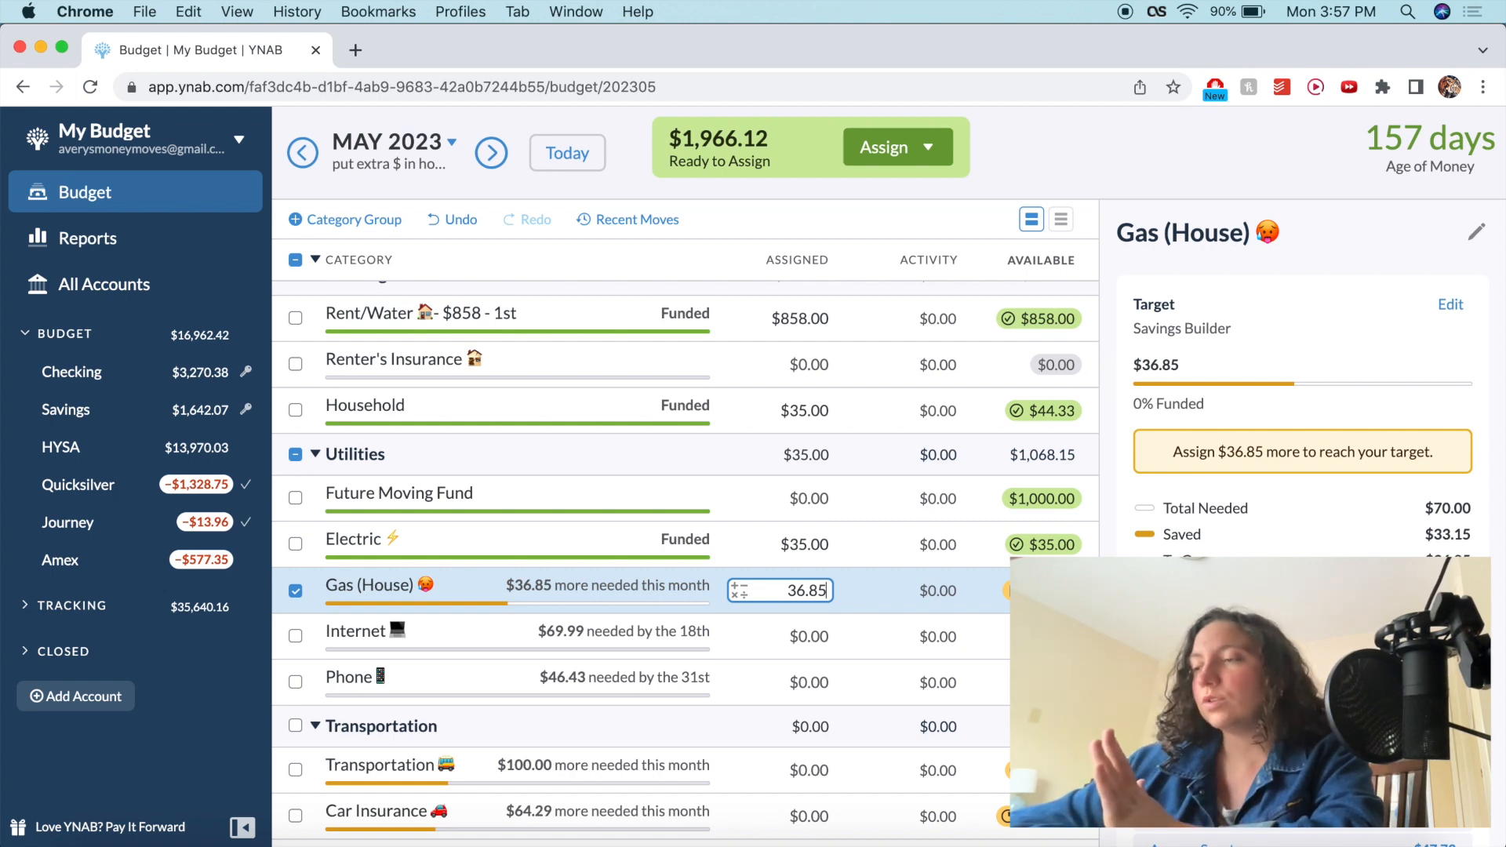
{"action": "key", "text": "Return"}
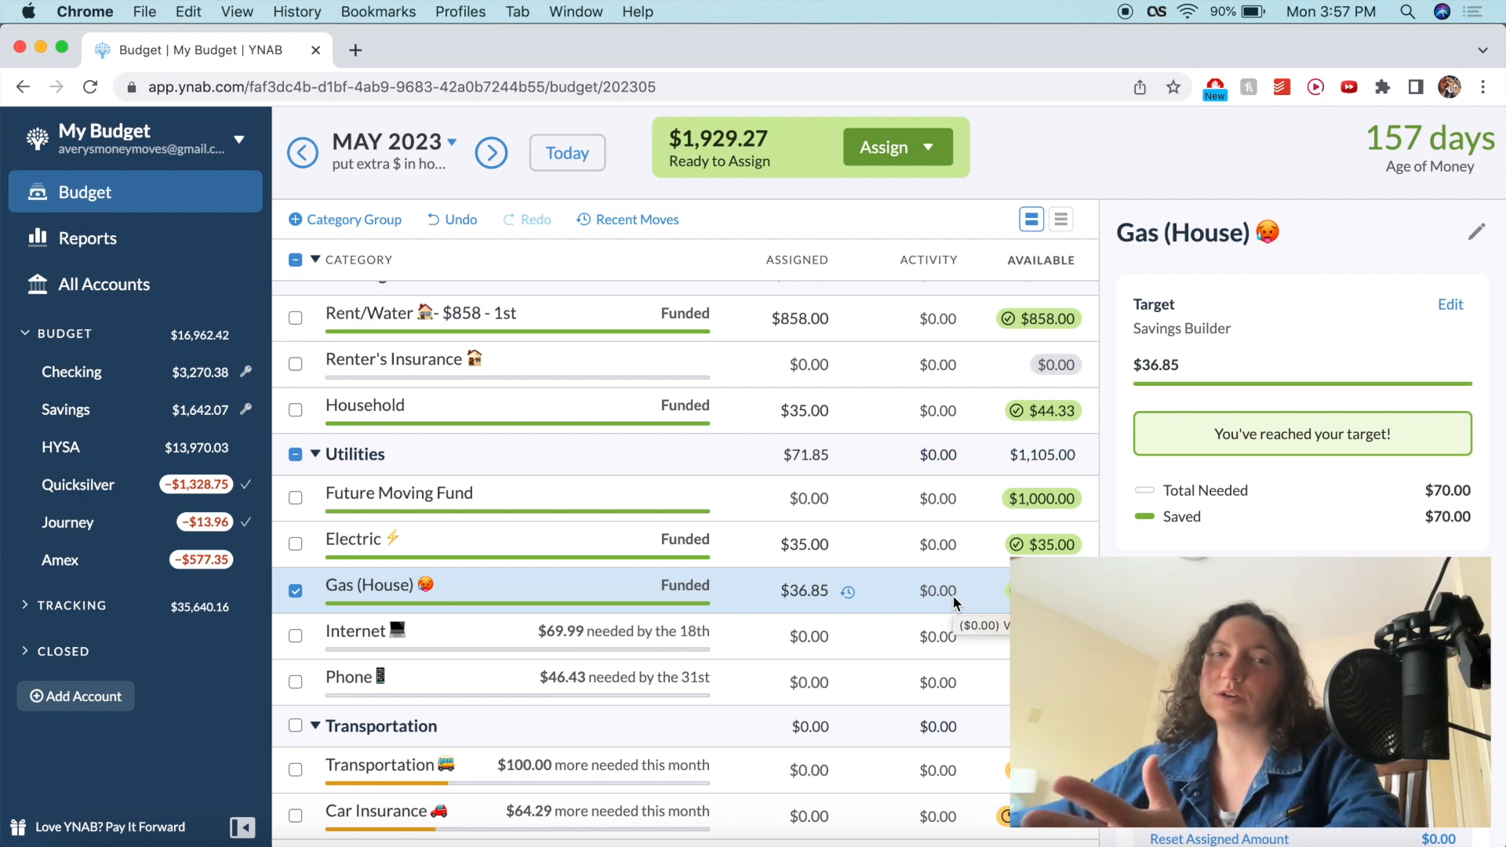
- Assign $69.99 to Internet and $46.43 to Phone in the May 2023 Utilities group
{"action": "scroll", "coordinate": [952, 595], "scroll_direction": "down", "scroll_amount": 2}
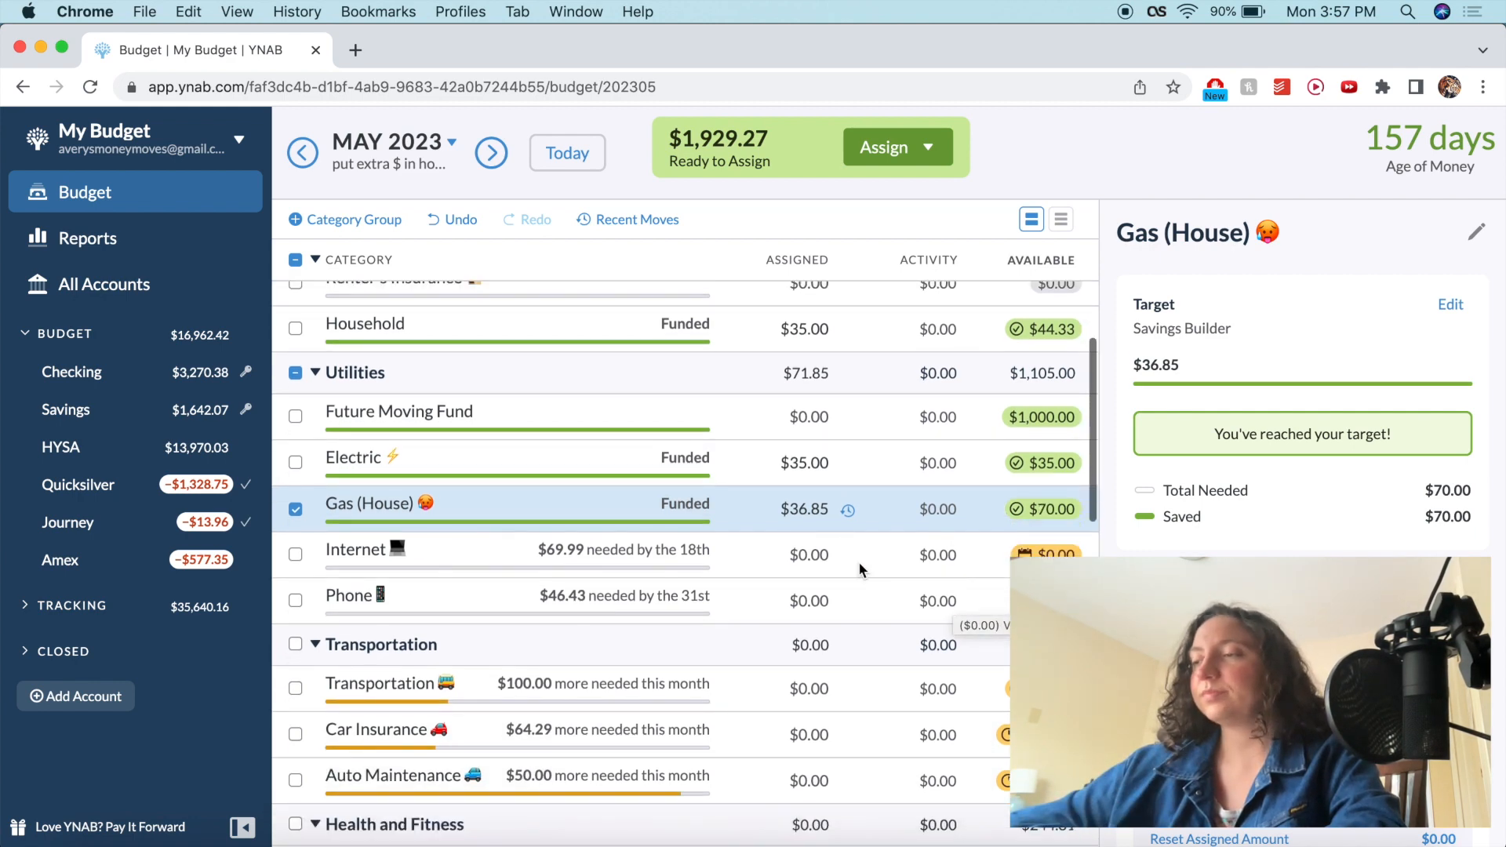
{"action": "left_click", "coordinate": [818, 555]}
{"action": "type", "text": "69.99"}
{"action": "key", "text": "Return"}
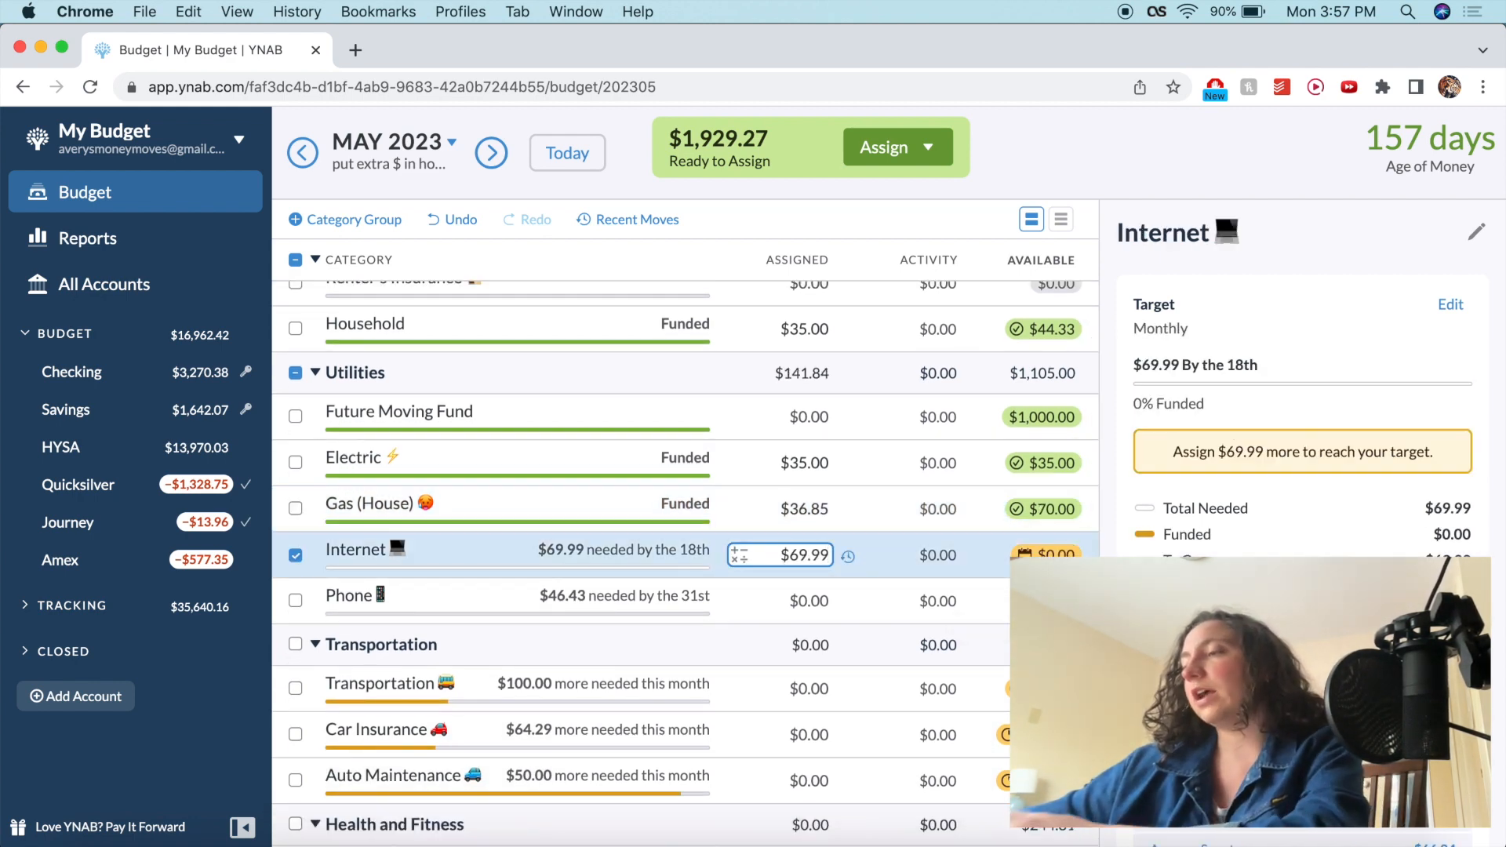
{"action": "left_click", "coordinate": [775, 598]}
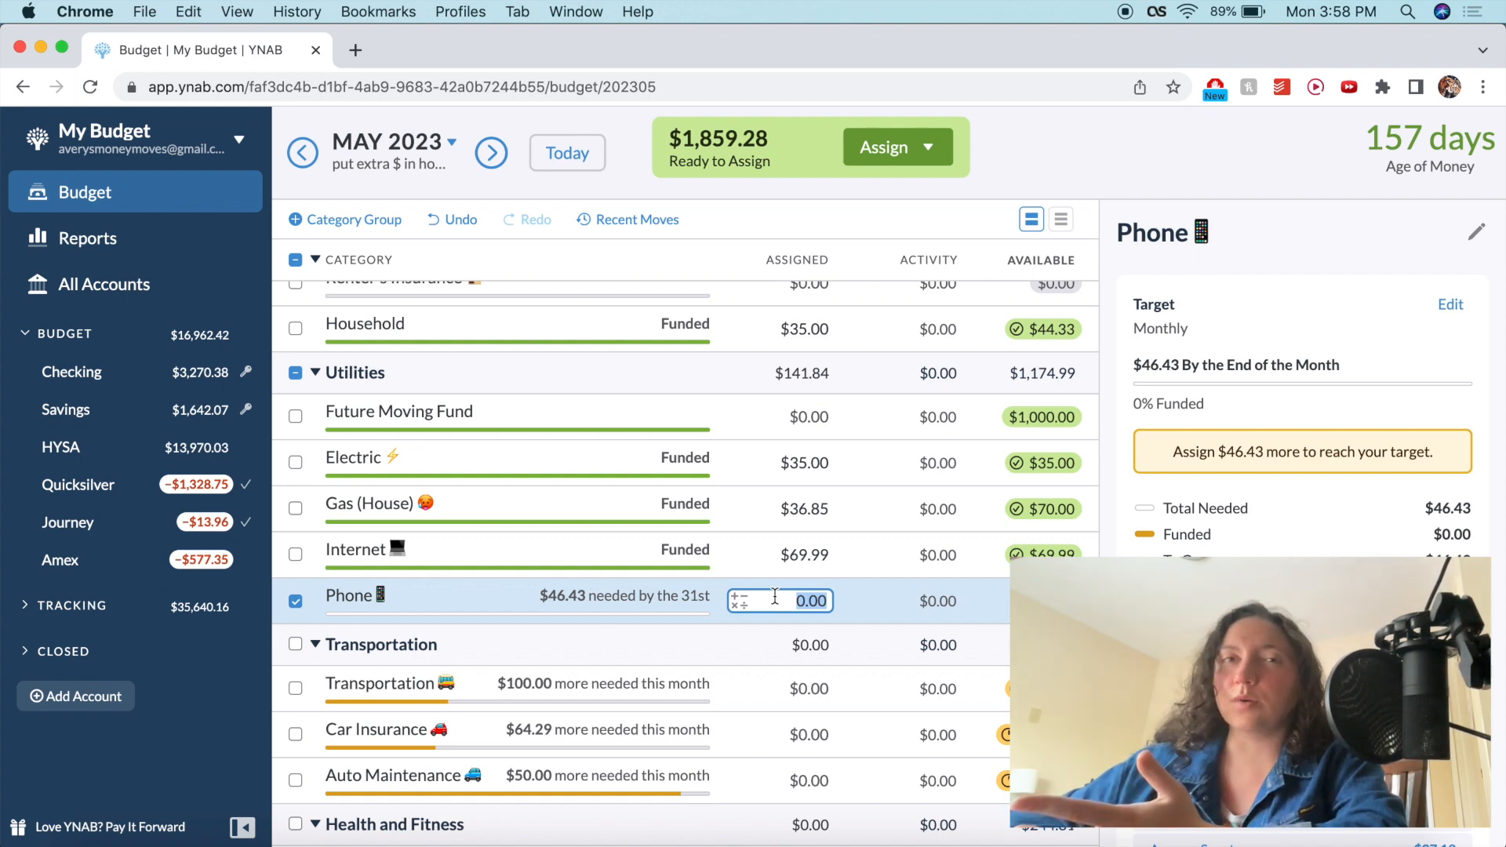
{"action": "type", "text": "46.43"}
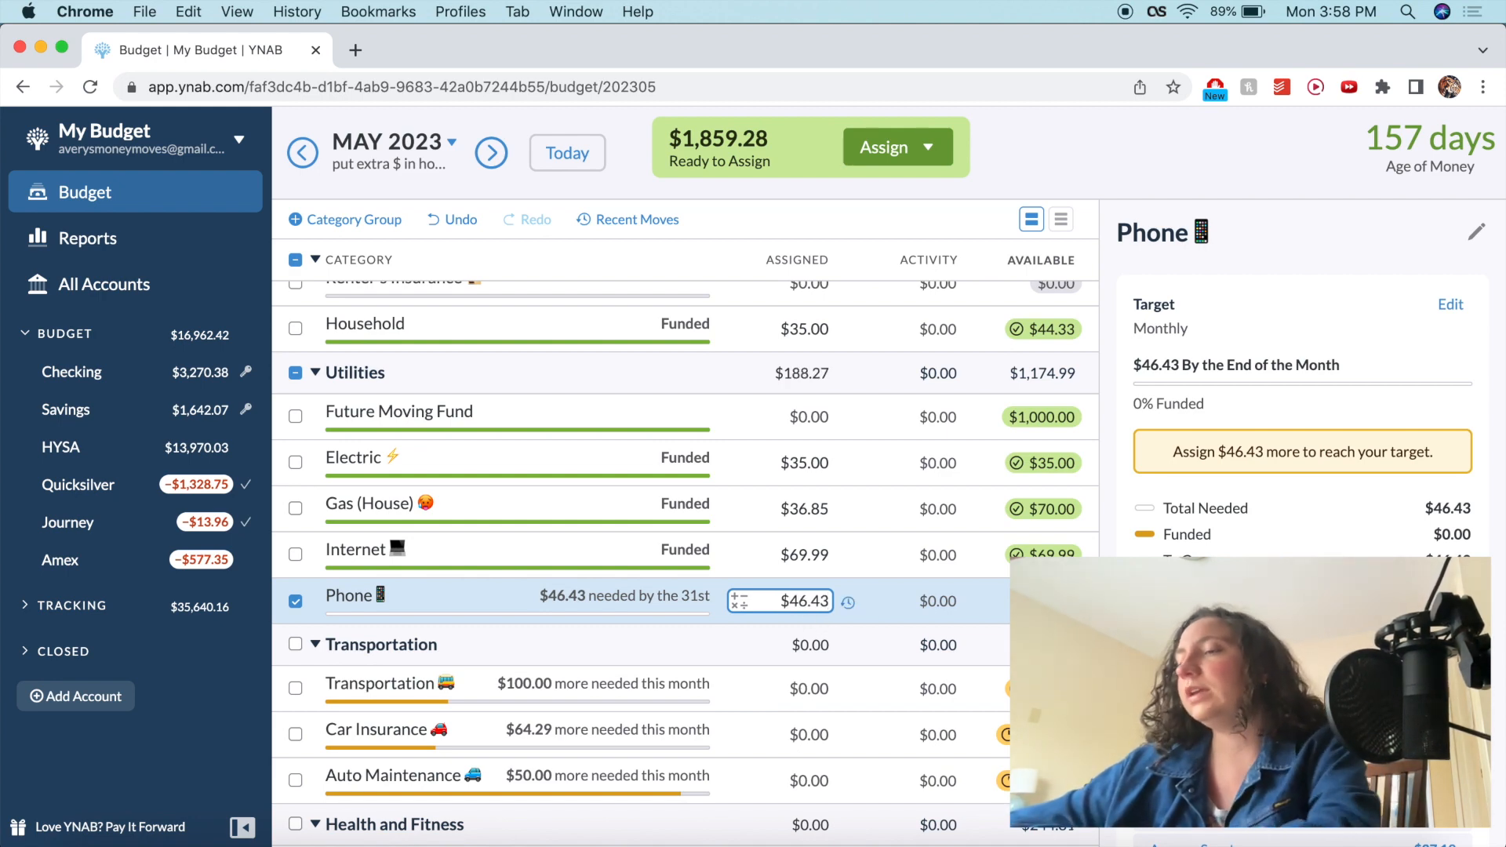
{"action": "scroll", "coordinate": [767, 612], "scroll_direction": "down", "scroll_amount": 3}
{"action": "key", "text": "Return"}
- Assign $100 to the Transportation category for May 2023 and check its available balance
{"action": "left_click", "coordinate": [808, 486]}
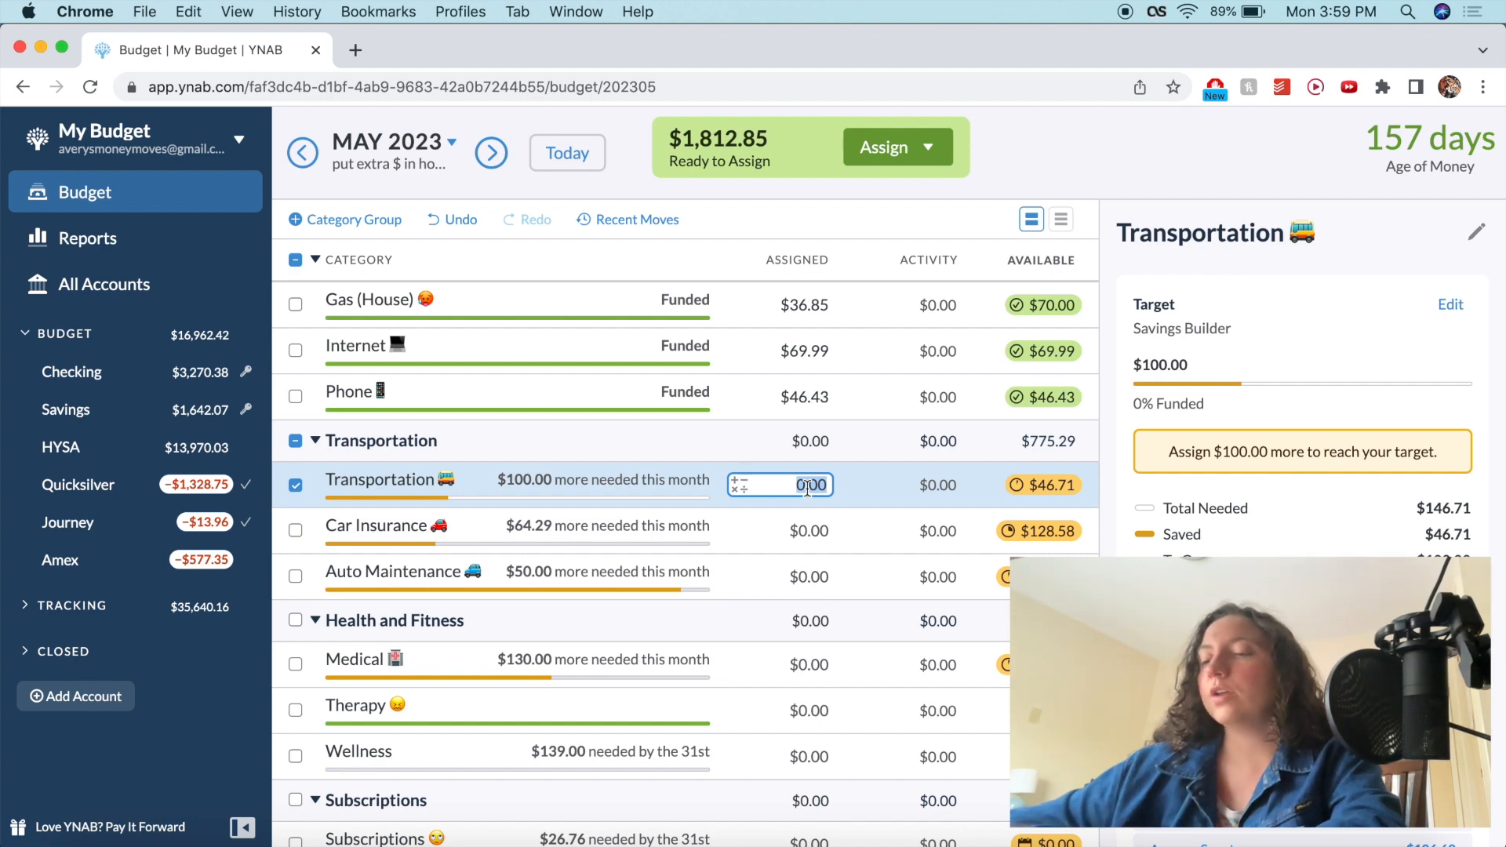
{"action": "type", "text": "100"}
{"action": "key", "text": "Return"}
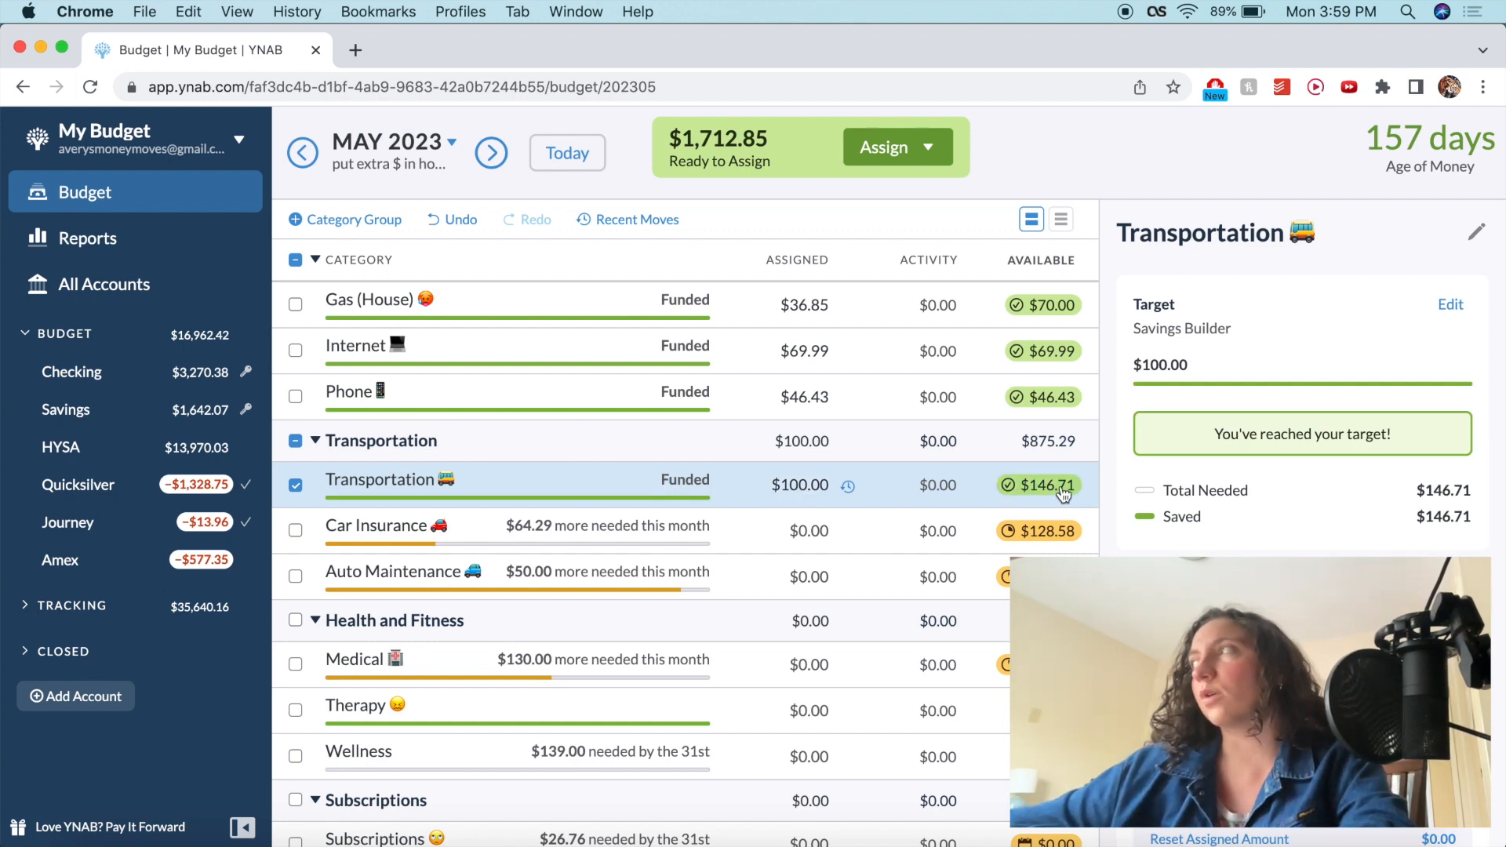
{"action": "mouse_move", "coordinate": [1064, 493]}
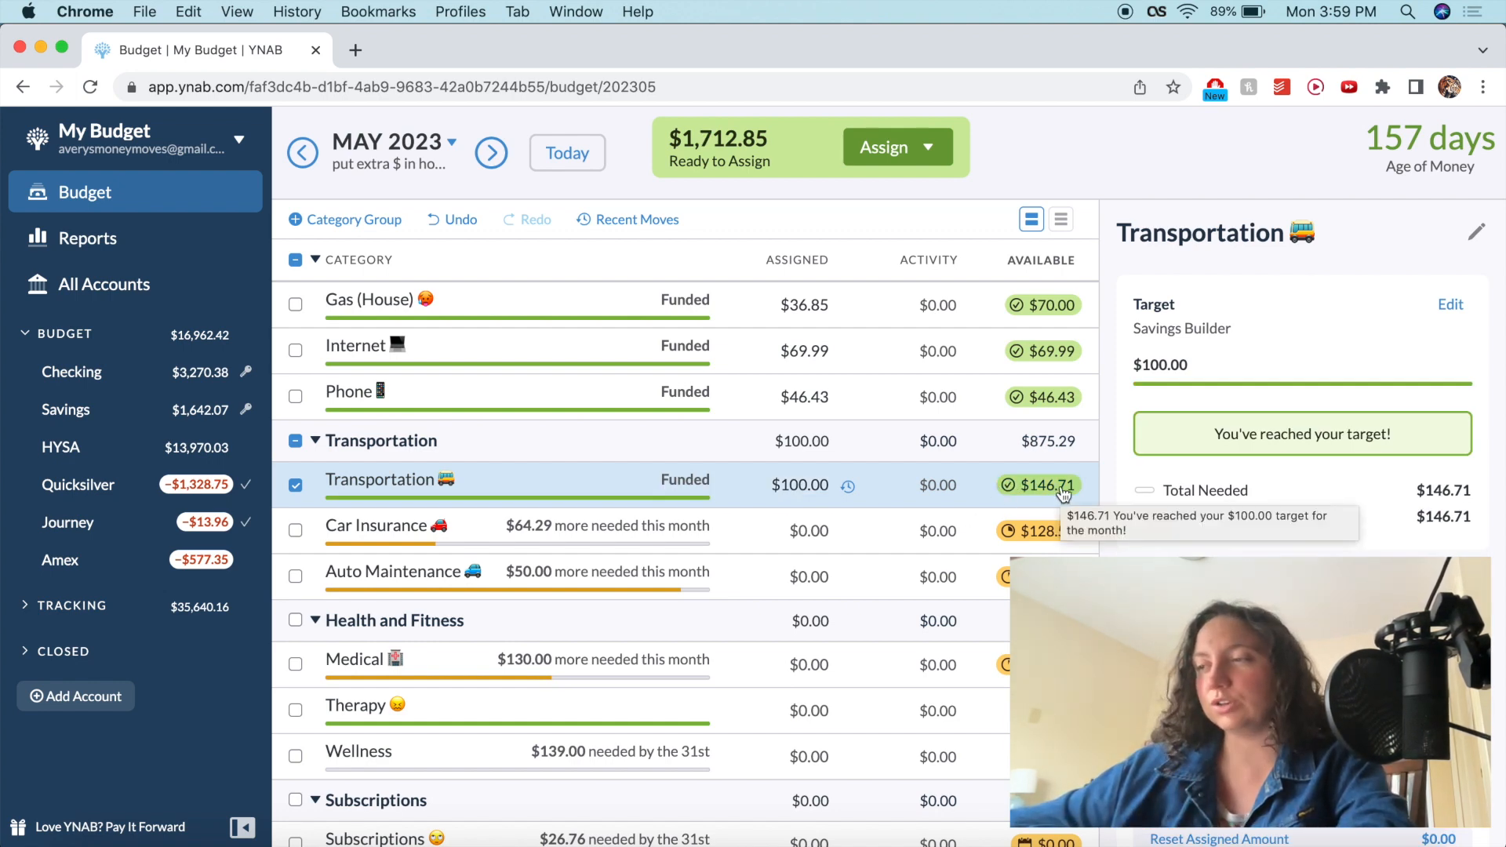
- Assign $64.29 to the Car Insurance category in the May 2023 Transportation group
{"action": "scroll", "coordinate": [1064, 493], "scroll_direction": "down", "scroll_amount": 1}
{"action": "left_click", "coordinate": [802, 478]}
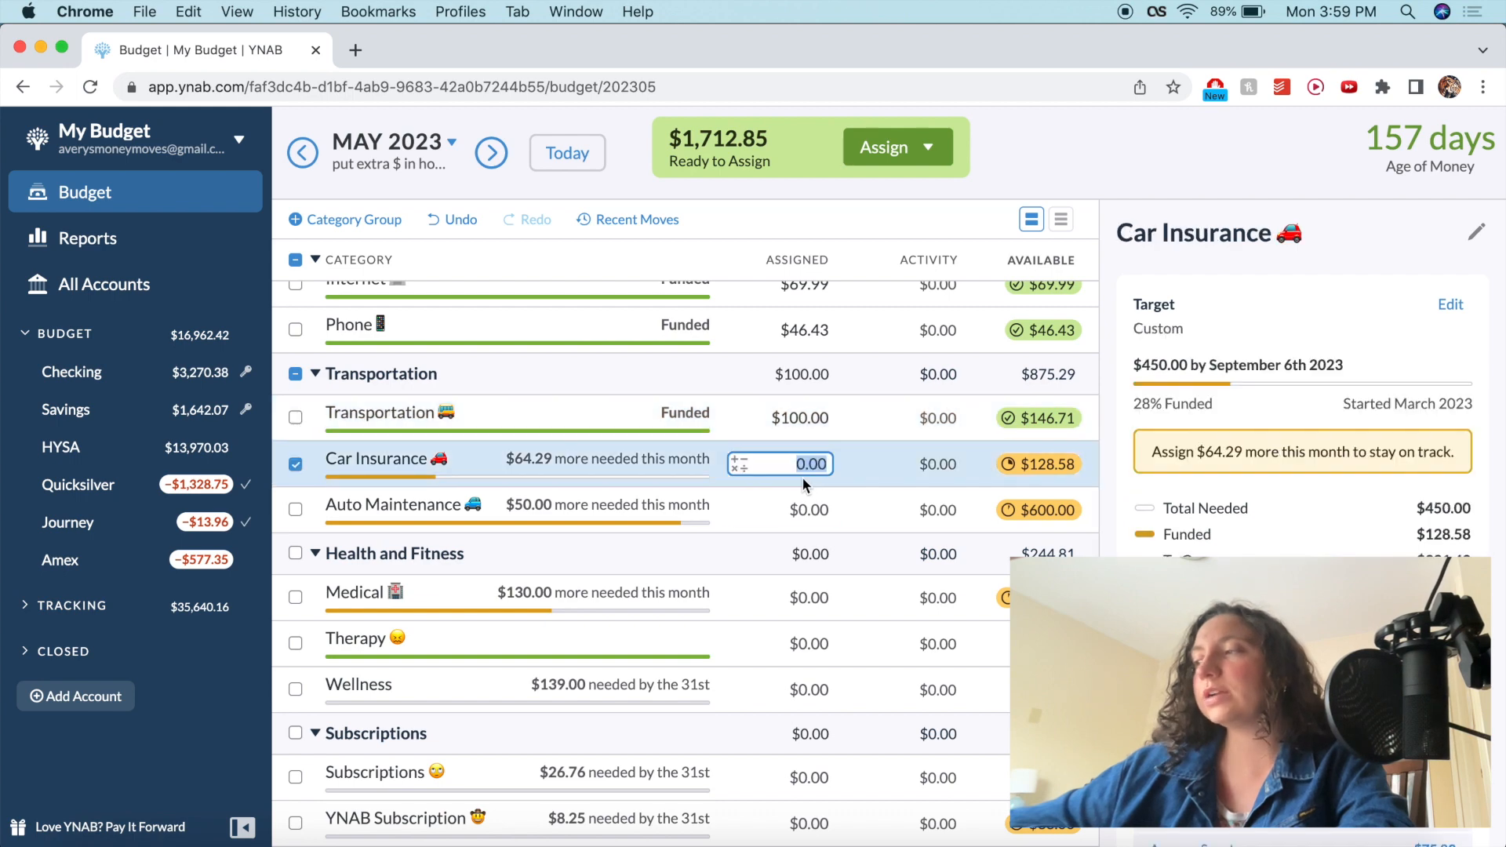
{"action": "type", "text": "6"}
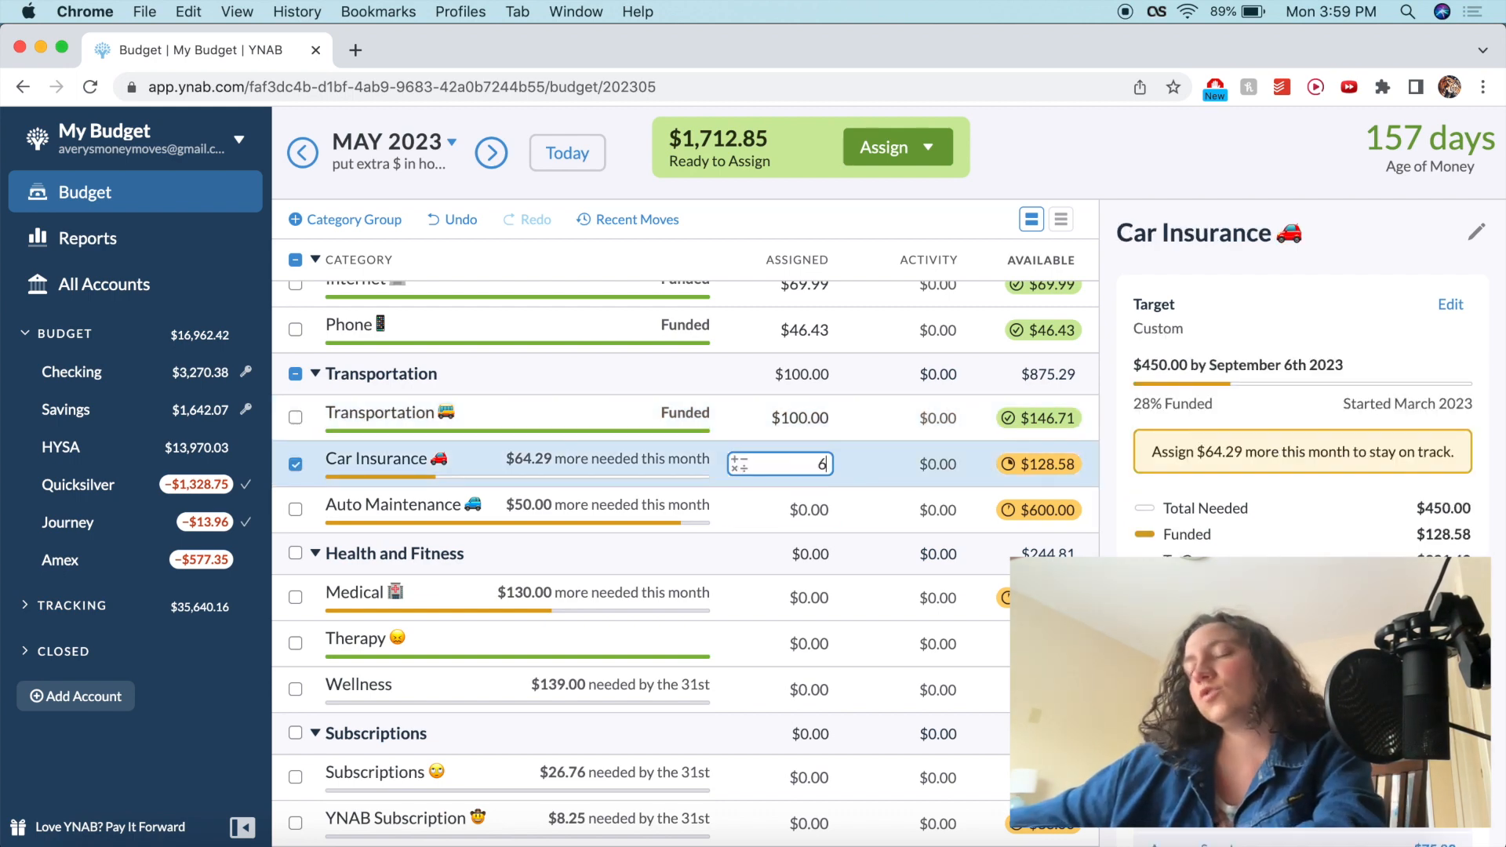
{"action": "type", "text": "4"}
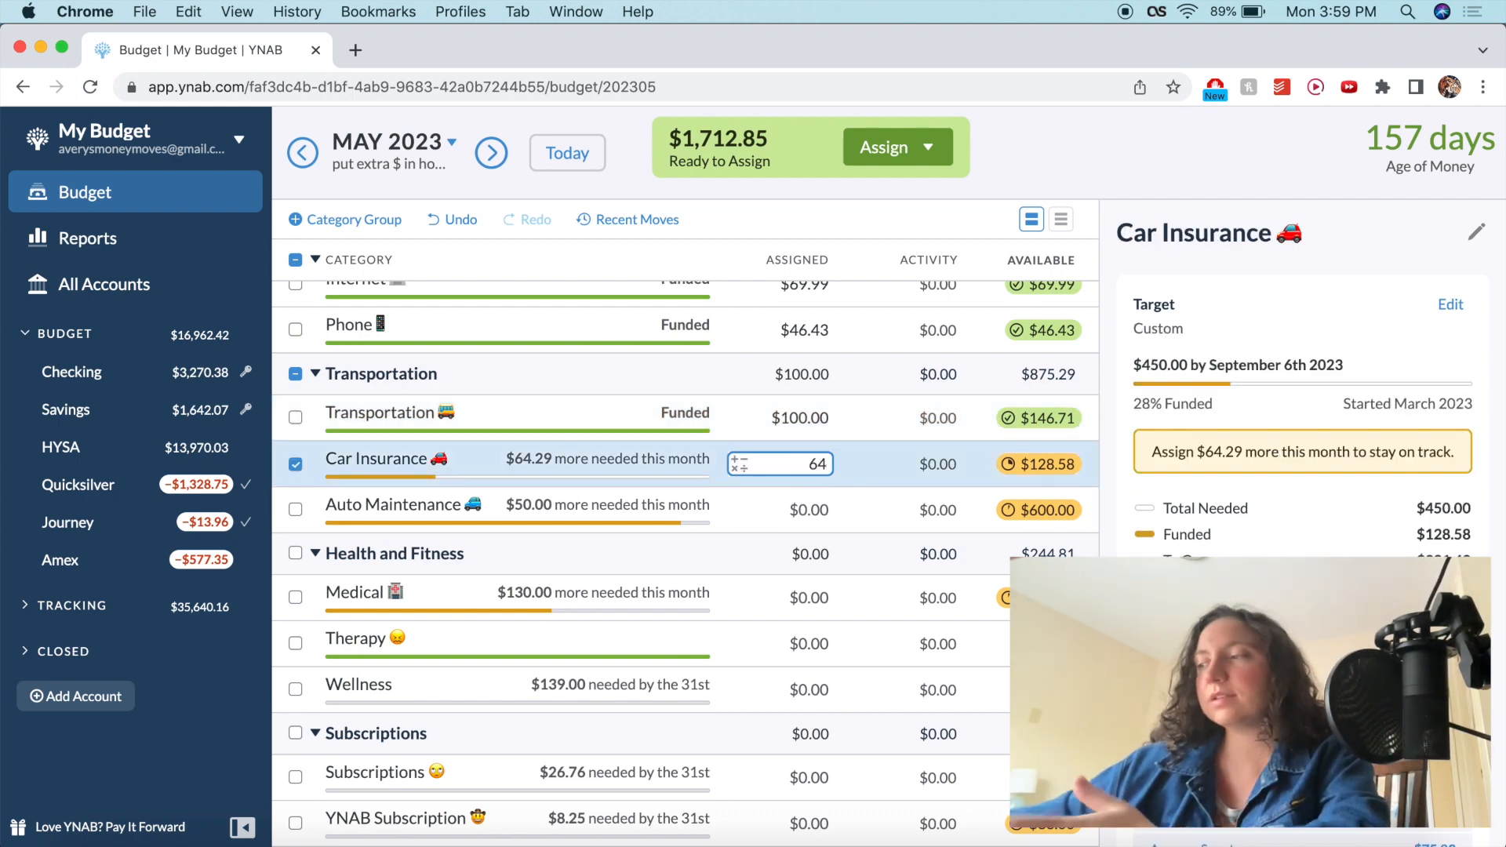
{"action": "type", "text": ".29"}
{"action": "key", "text": "Return"}
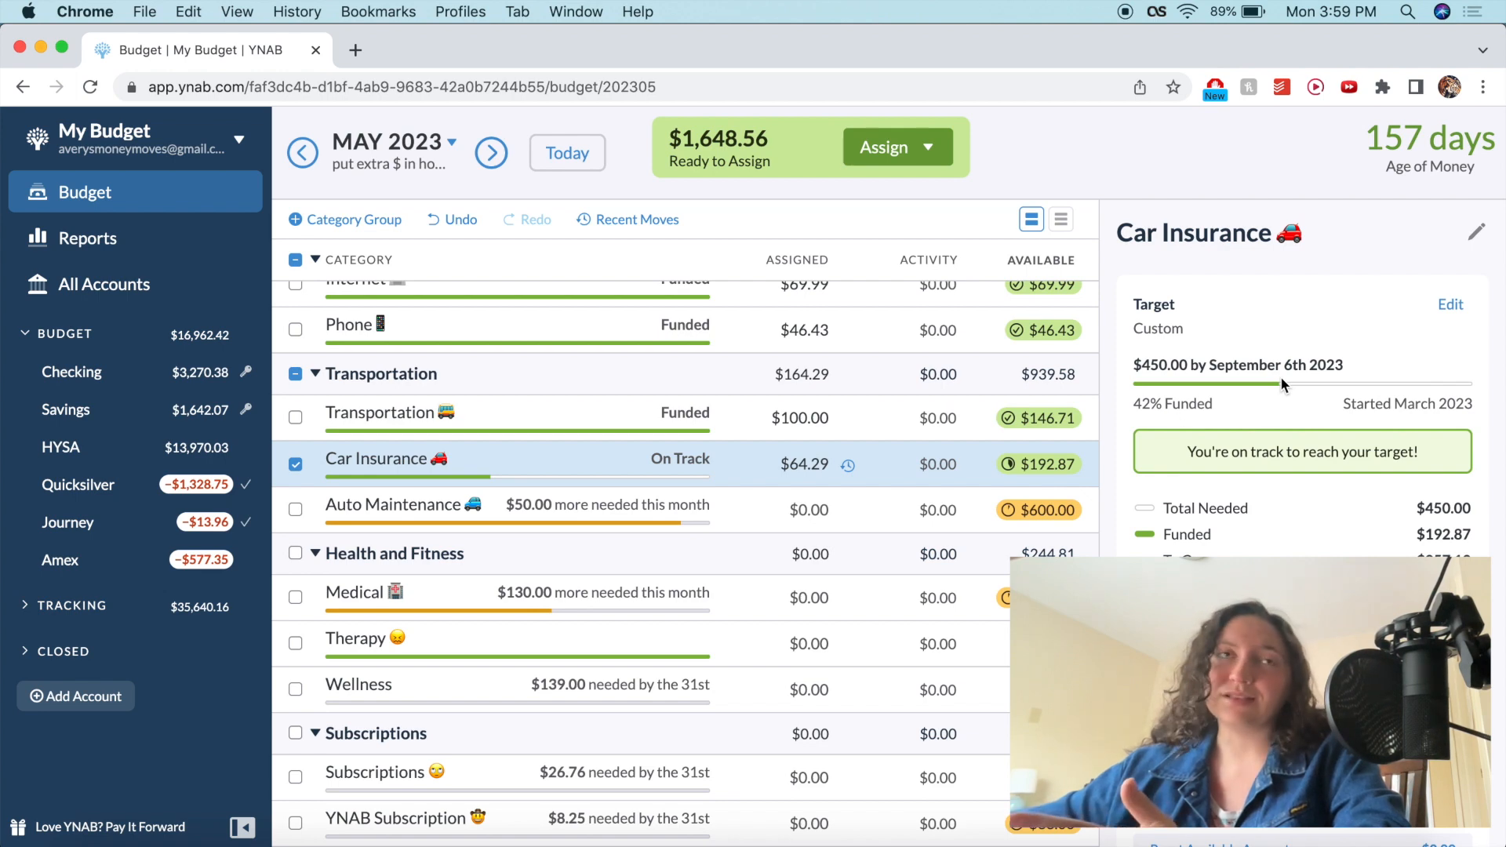
- Assign $50 to the Auto Maintenance category in the May 2023 Transportation group
{"action": "left_click", "coordinate": [810, 508]}
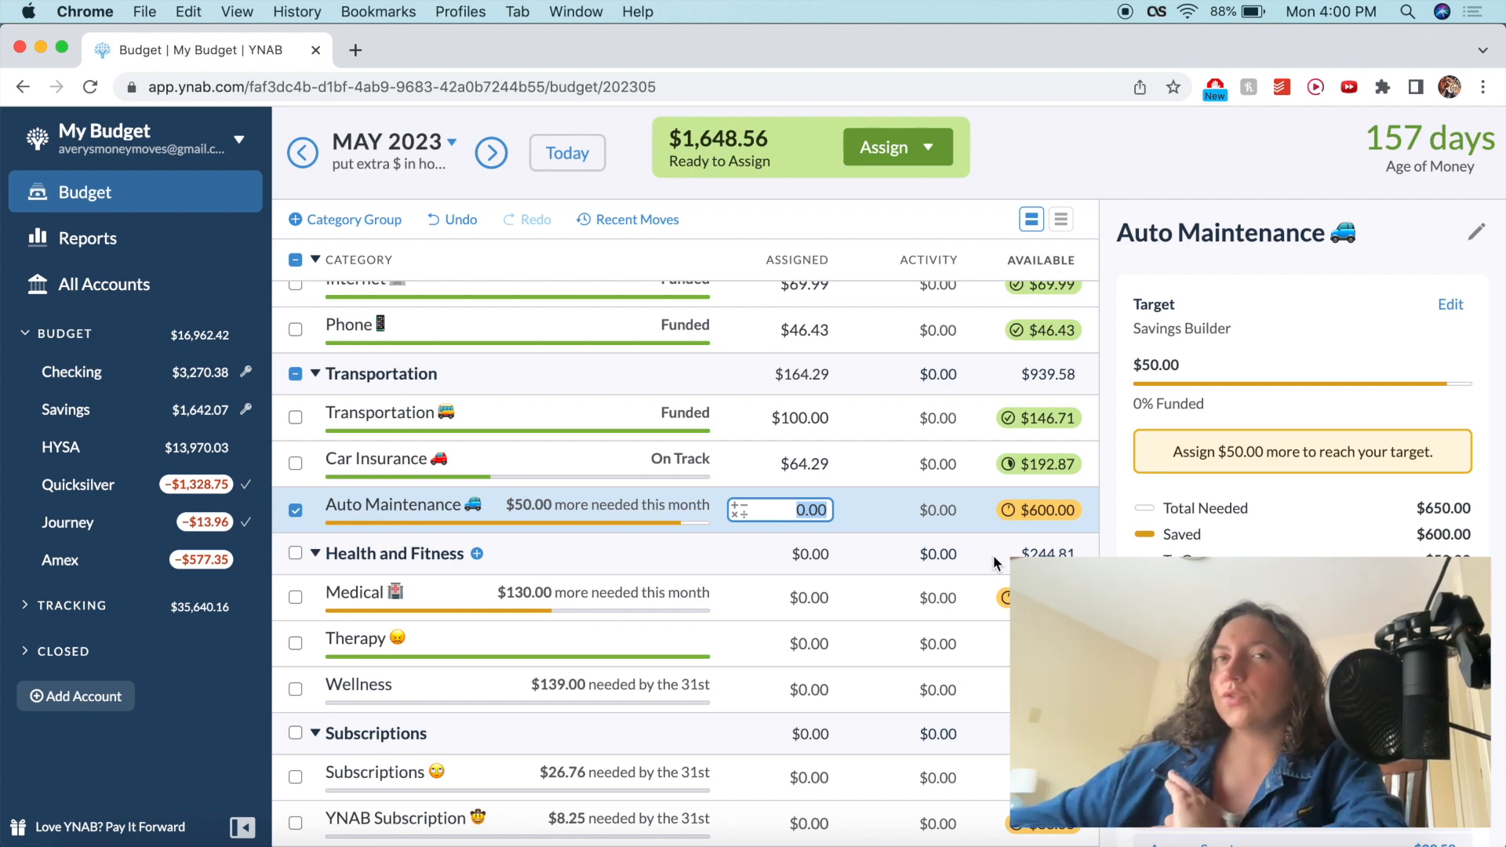
{"action": "type", "text": "50"}
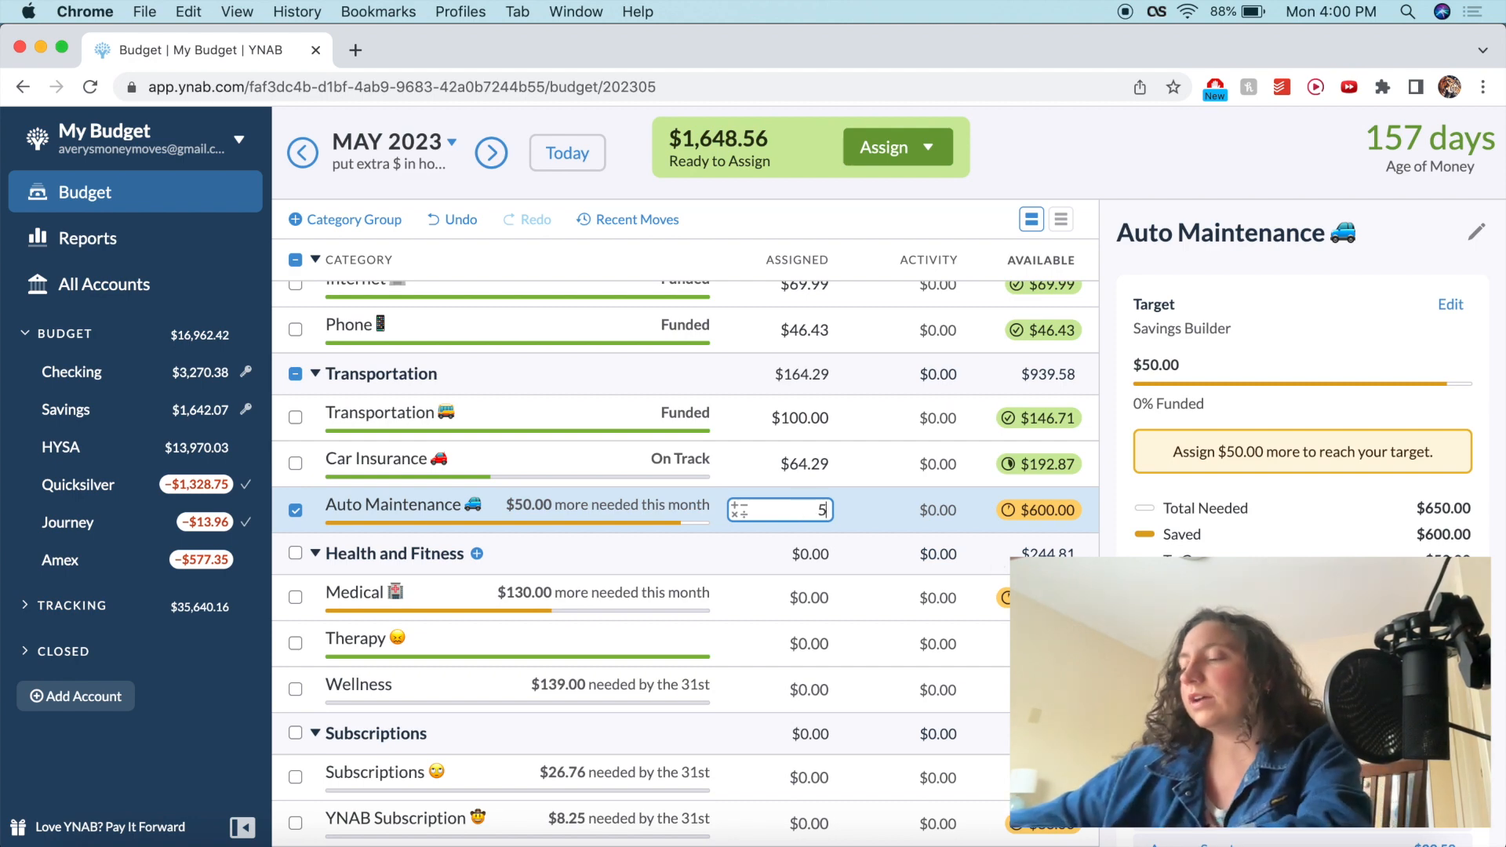
{"action": "key", "text": "Return"}
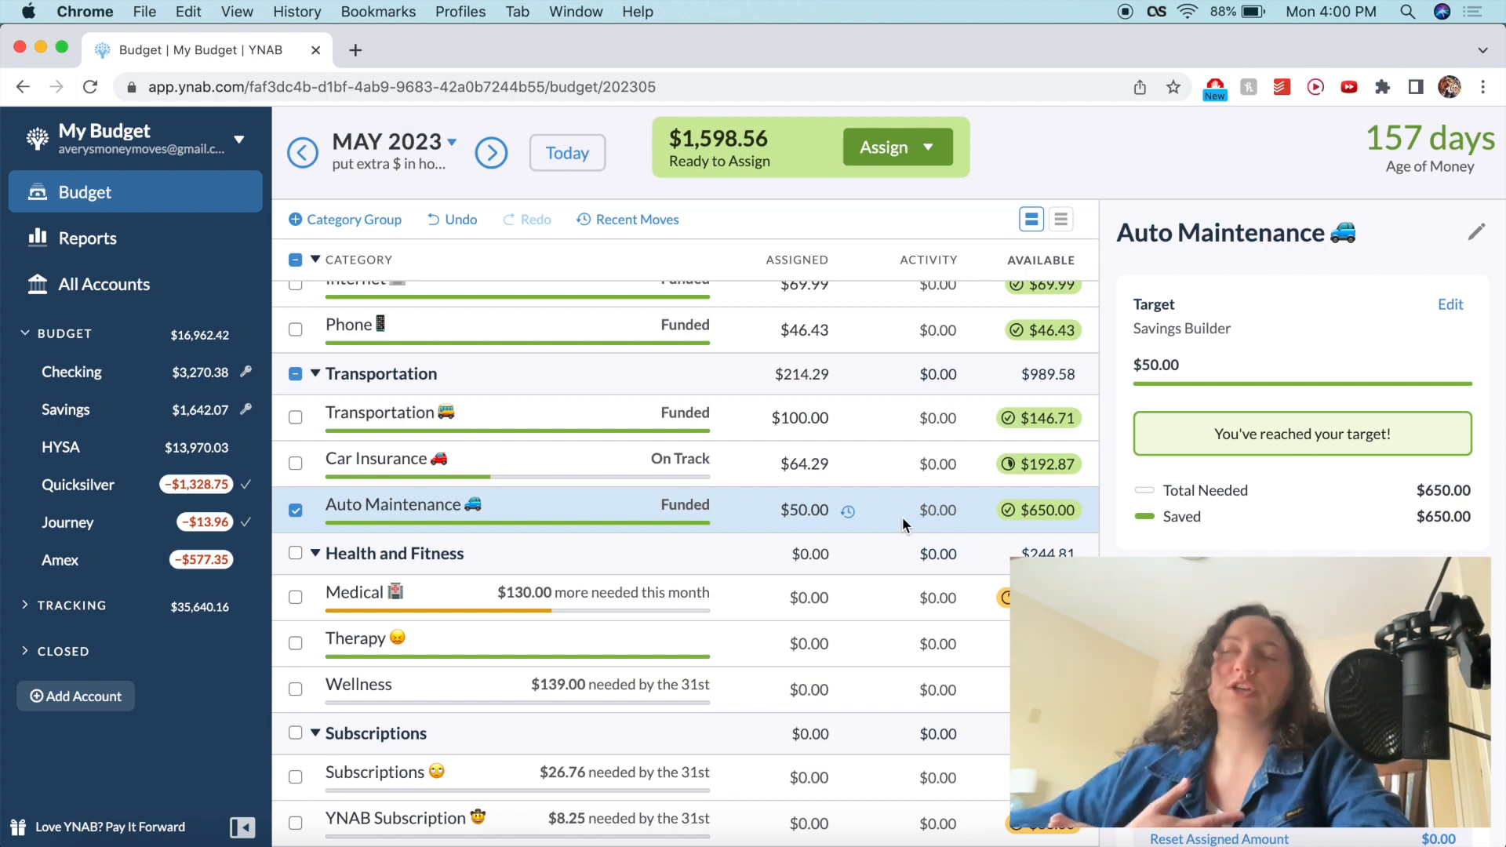
{"action": "scroll", "coordinate": [902, 516], "scroll_direction": "down", "scroll_amount": 10}
{"action": "scroll", "coordinate": [902, 516], "scroll_direction": "down", "scroll_amount": 3}
{"action": "scroll", "coordinate": [903, 516], "scroll_direction": "up", "scroll_amount": 6}
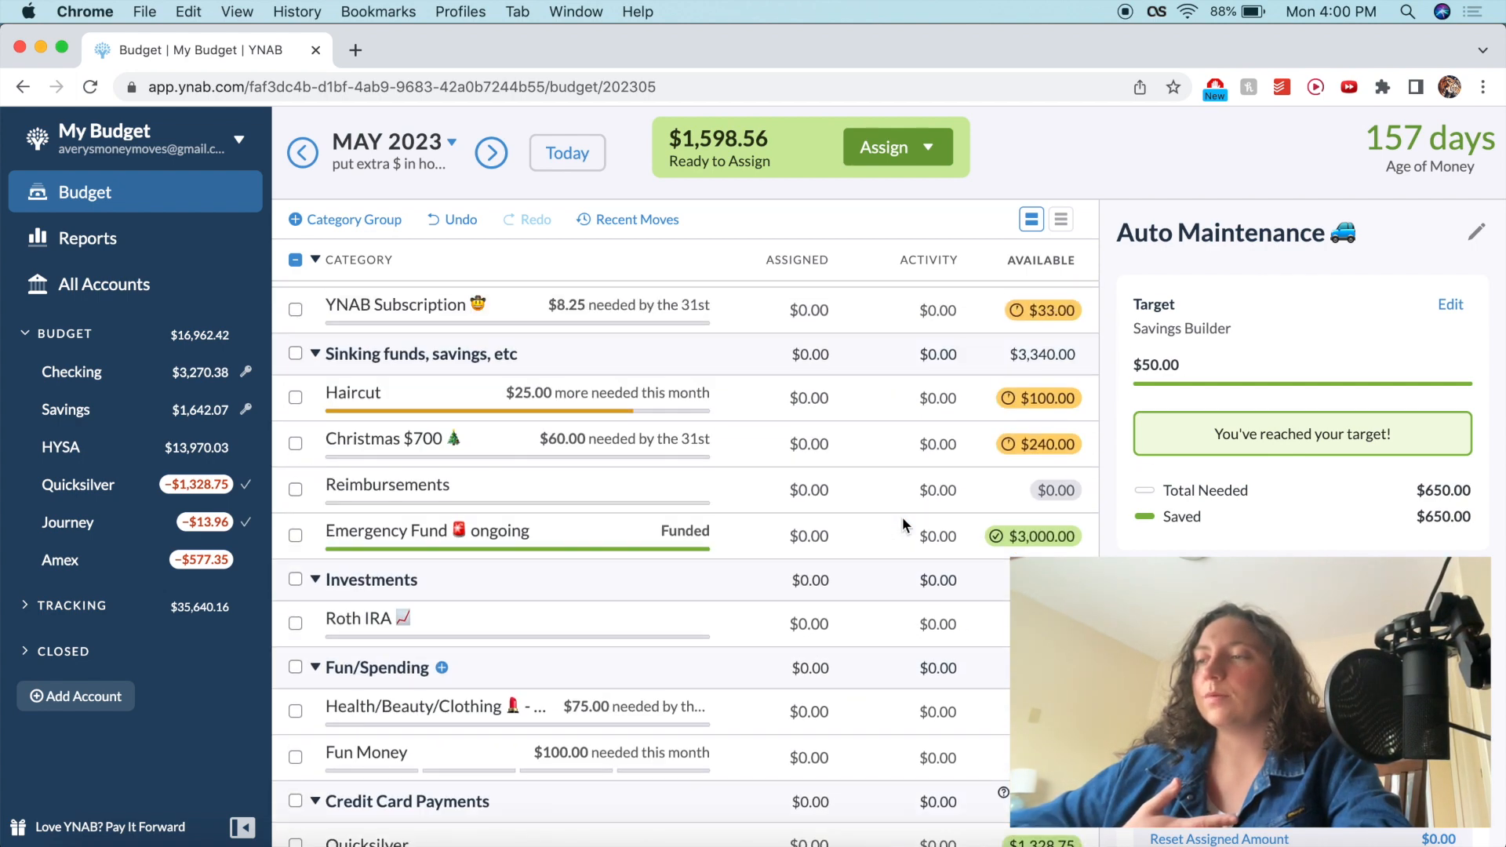
- Rename the Emergency Fund category by removing the word "ongoing" from its name
{"action": "left_click", "coordinate": [503, 530]}
{"action": "left_click", "coordinate": [466, 540]}
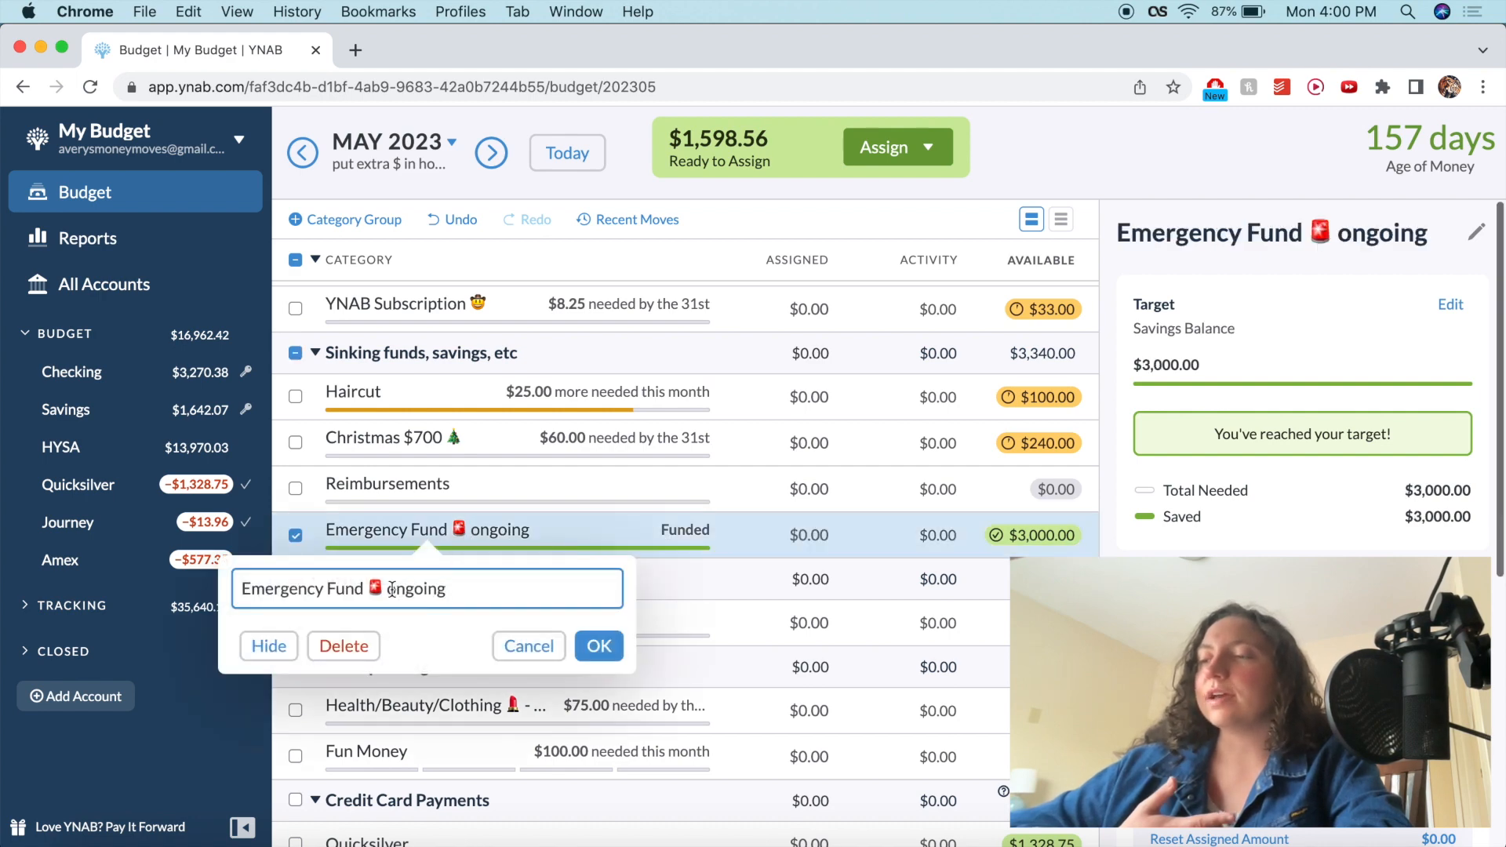
{"action": "left_click_drag", "start_coordinate": [388, 588], "coordinate": [487, 589]}
{"action": "key", "text": "BackSpace"}
{"action": "key", "text": "Return"}
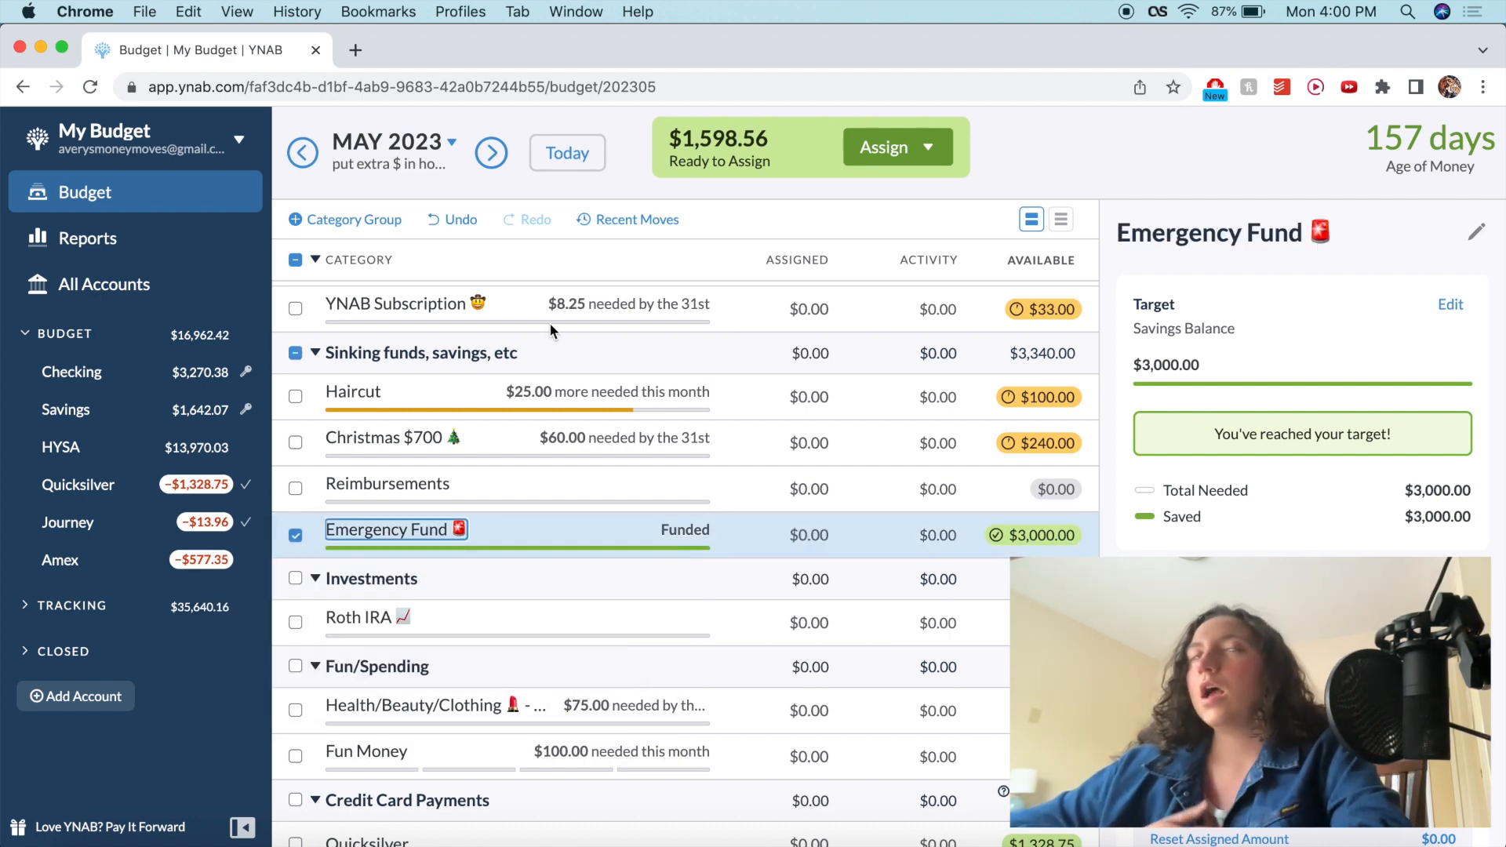
- Assign $130 to the Medical category in the May 2023 Health and Fitness group
{"action": "scroll", "coordinate": [554, 298], "scroll_direction": "up", "scroll_amount": 10}
{"action": "scroll", "coordinate": [554, 298], "scroll_direction": "down", "scroll_amount": 5}
{"action": "scroll", "coordinate": [553, 296], "scroll_direction": "down", "scroll_amount": 2}
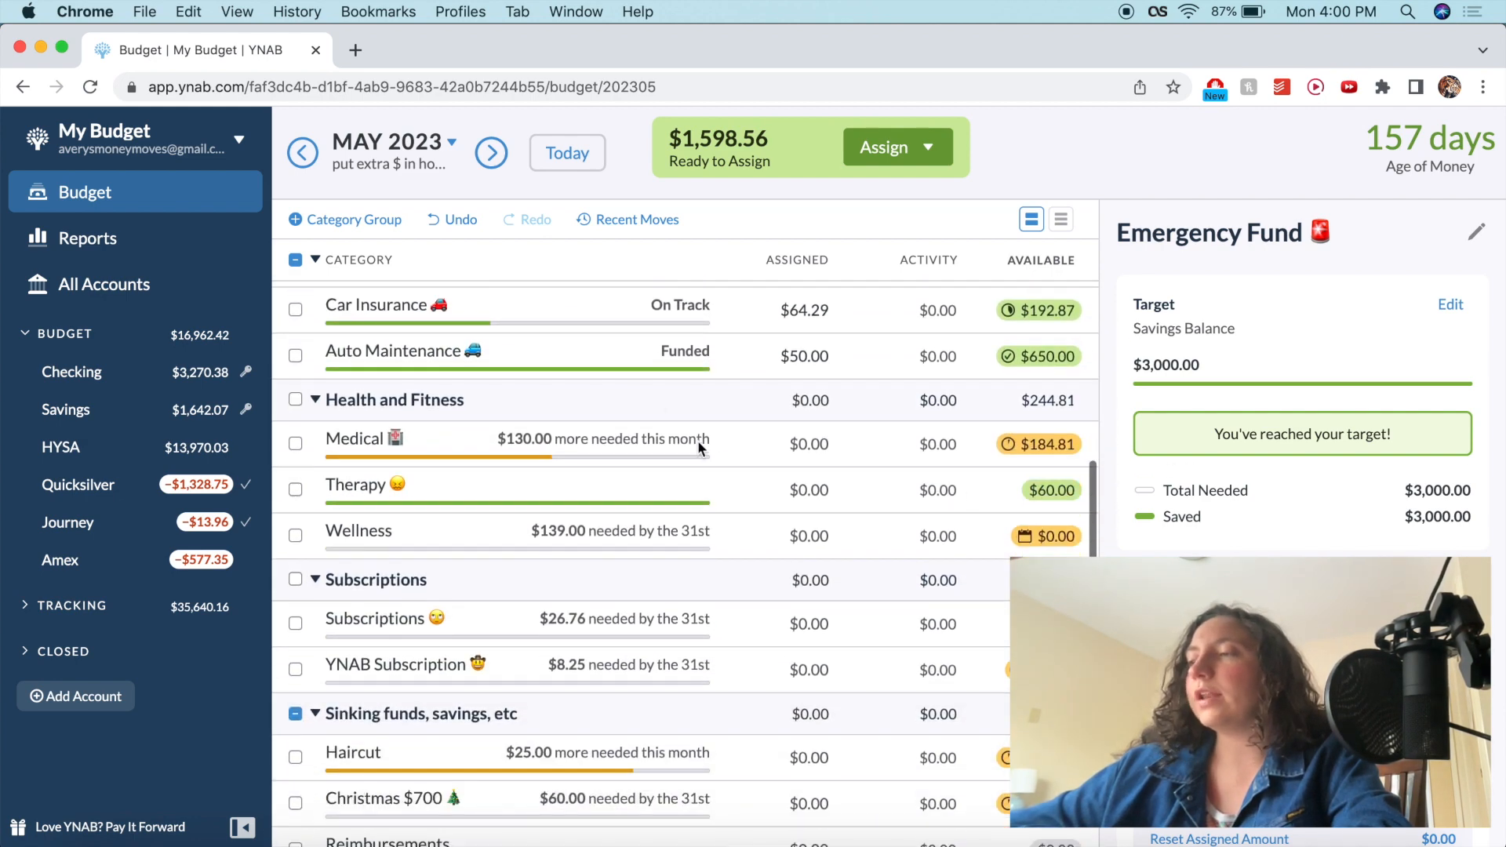
{"action": "left_click", "coordinate": [786, 445]}
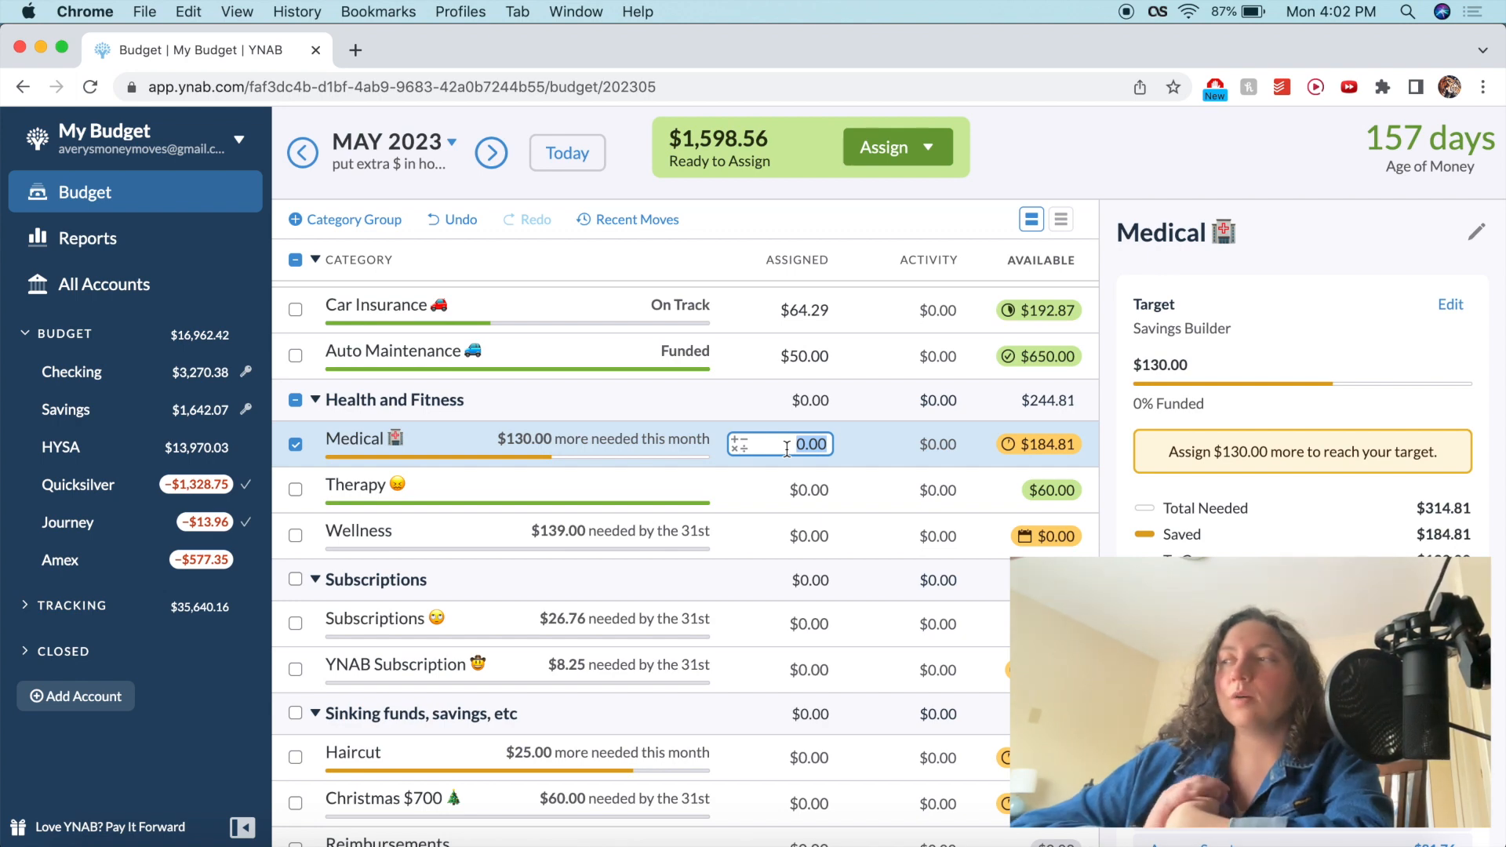
{"action": "type", "text": "139"}
{"action": "key", "text": "BackSpace"}
{"action": "type", "text": "0"}
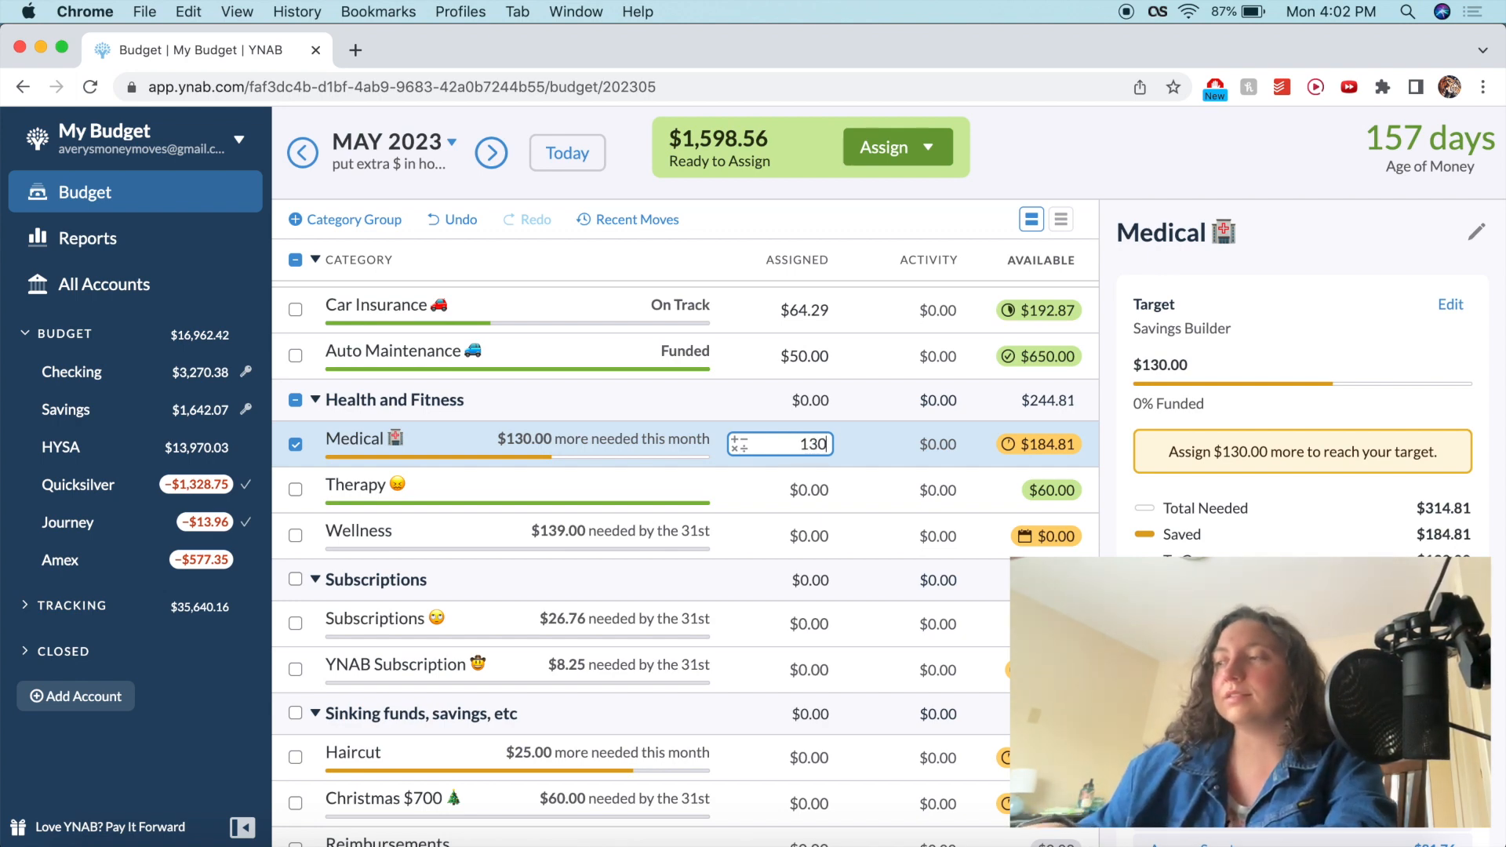
{"action": "key", "text": "Return"}
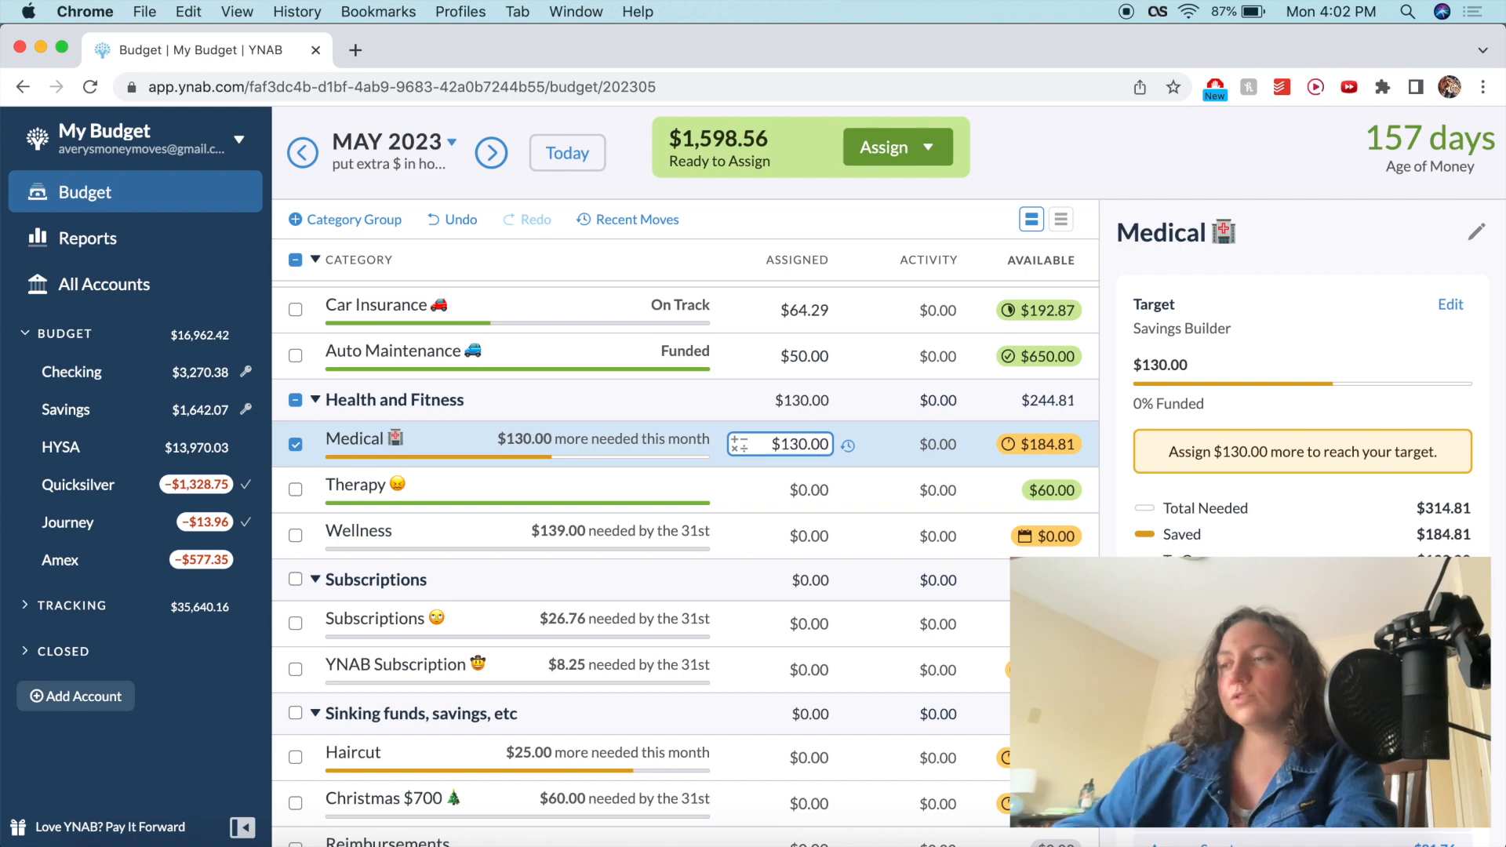
- Assign $26.76 to the Subscriptions category for May 2023, leaving Therapy and Wellness without new money
{"action": "scroll", "coordinate": [800, 471], "scroll_direction": "down", "scroll_amount": 1}
{"action": "left_click", "coordinate": [800, 446]}
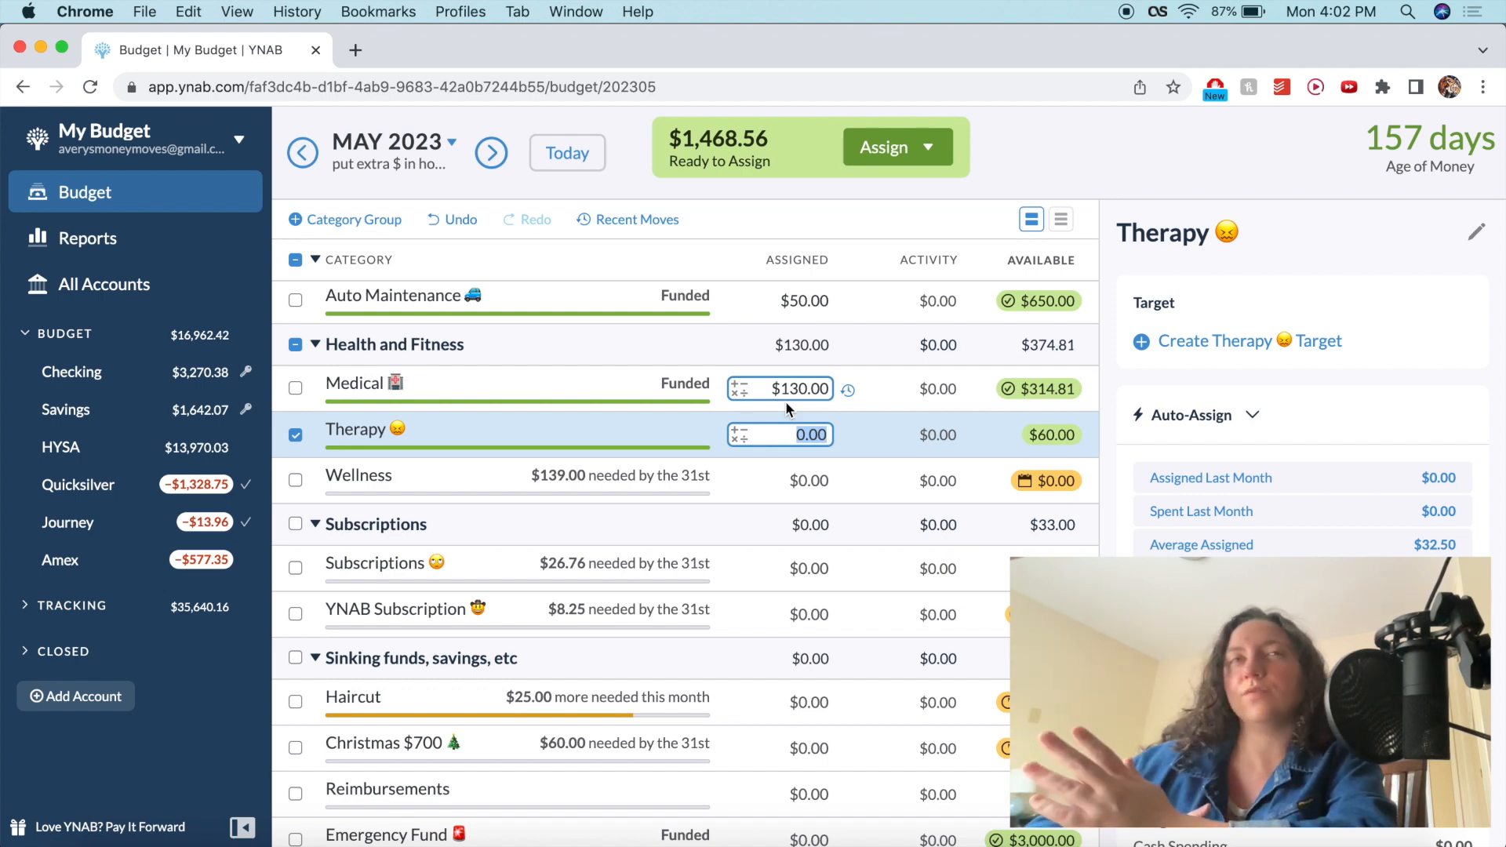
{"action": "left_click", "coordinate": [786, 481]}
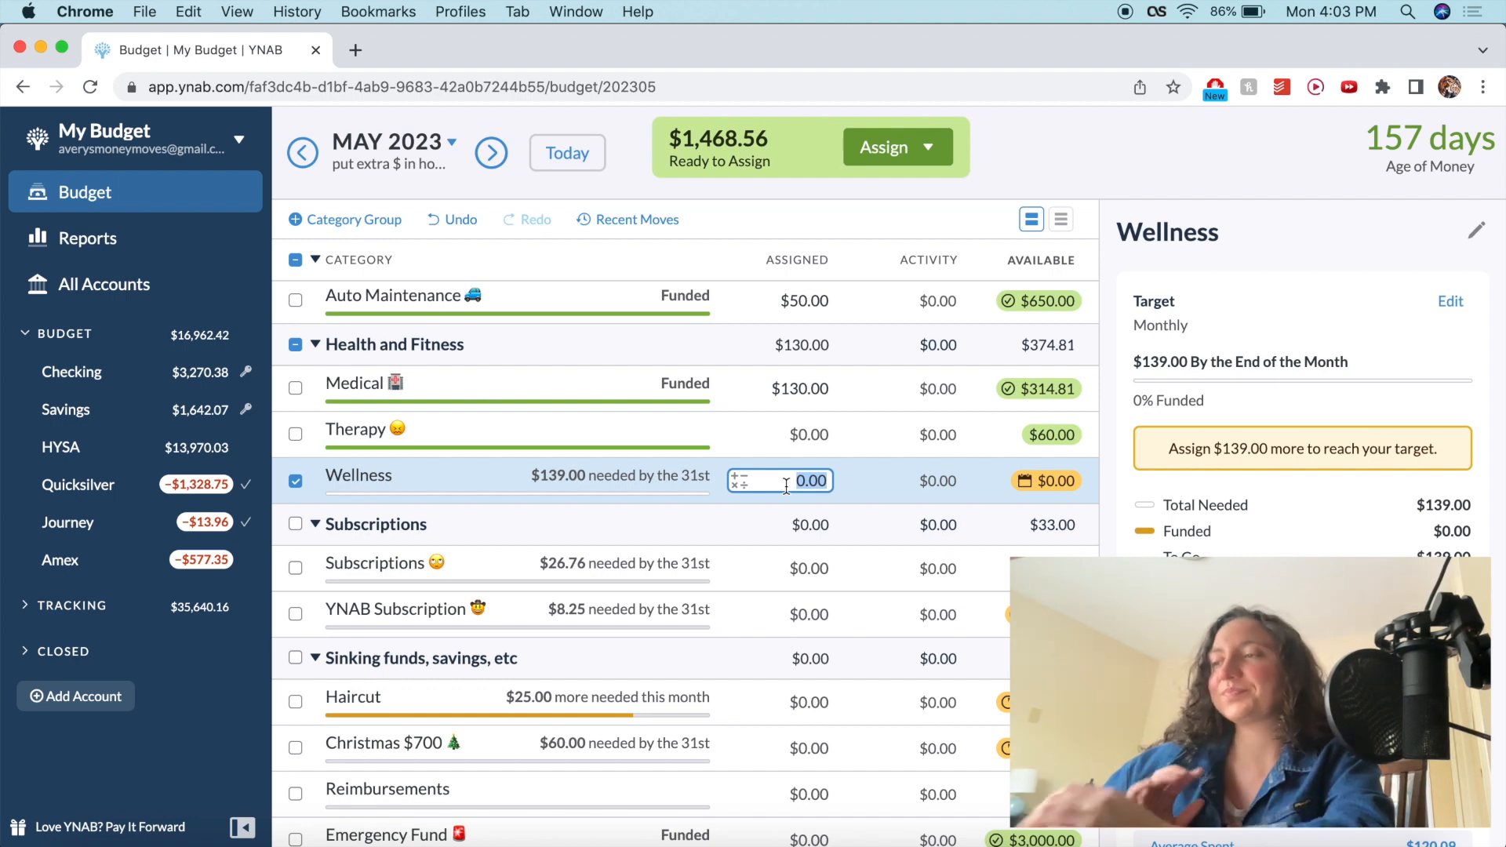
{"action": "left_click", "coordinate": [788, 567]}
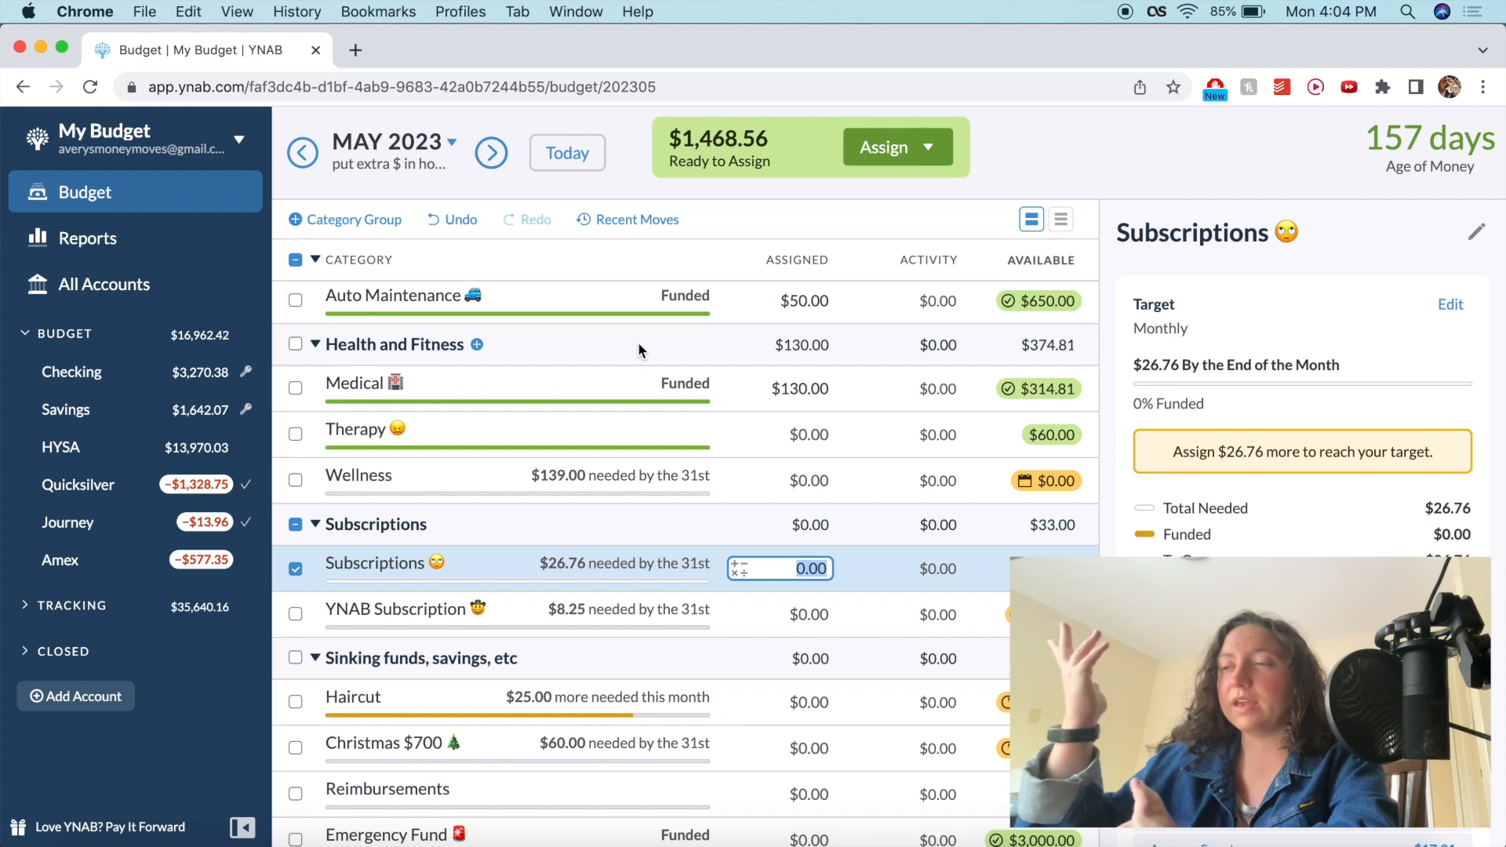
{"action": "type", "text": "26."}
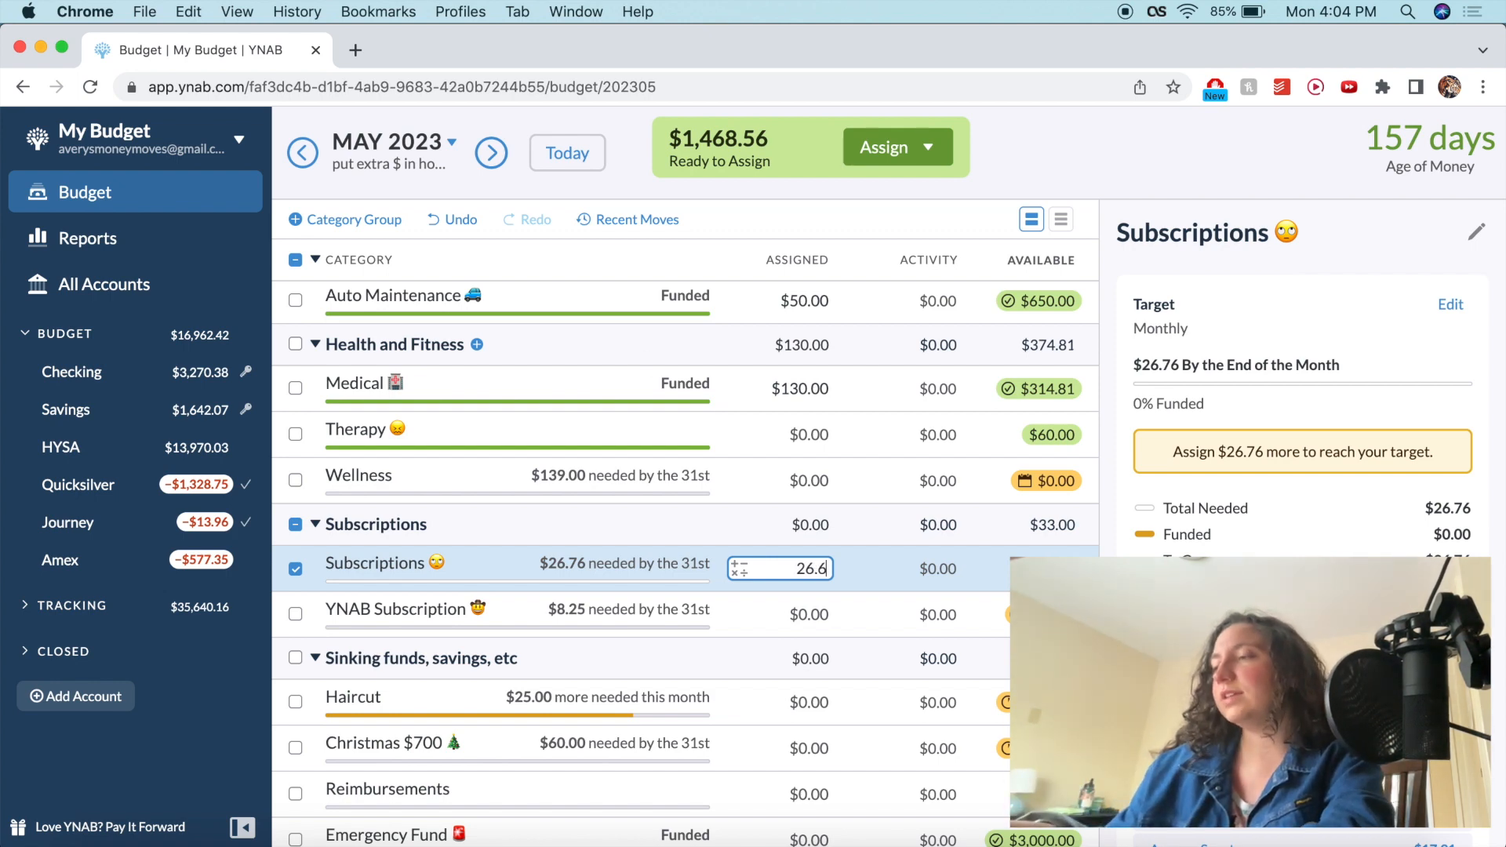
{"action": "type", "text": "76"}
{"action": "key", "text": "Return"}
- Assign $8.25 to the YNAB Subscription category for May 2023 and check its available balance
{"action": "left_click", "coordinate": [783, 614]}
{"action": "left_click", "coordinate": [787, 614]}
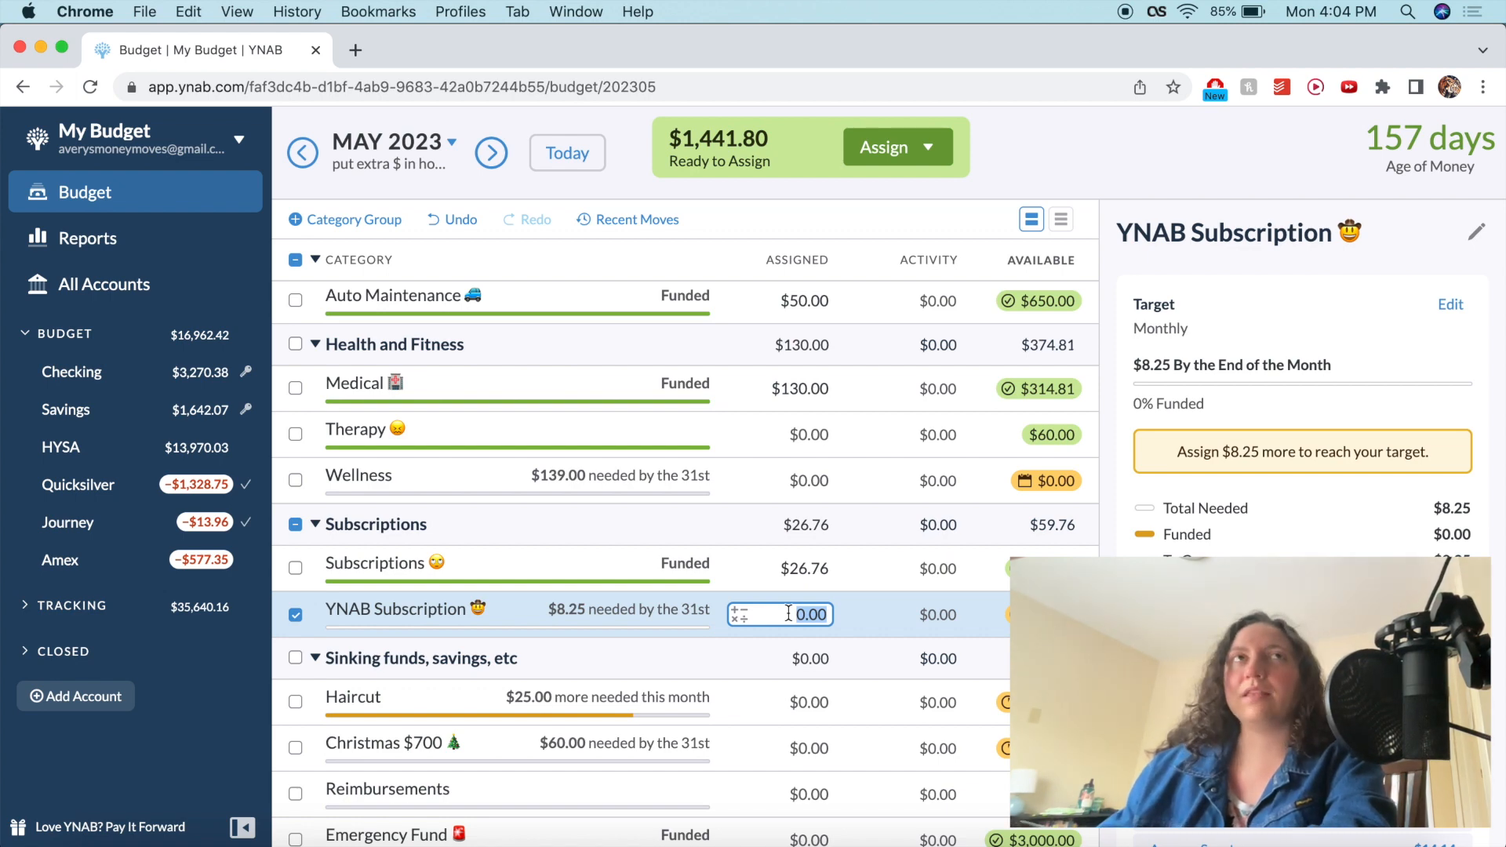
{"action": "type", "text": "8.25"}
{"action": "key", "text": "Return"}
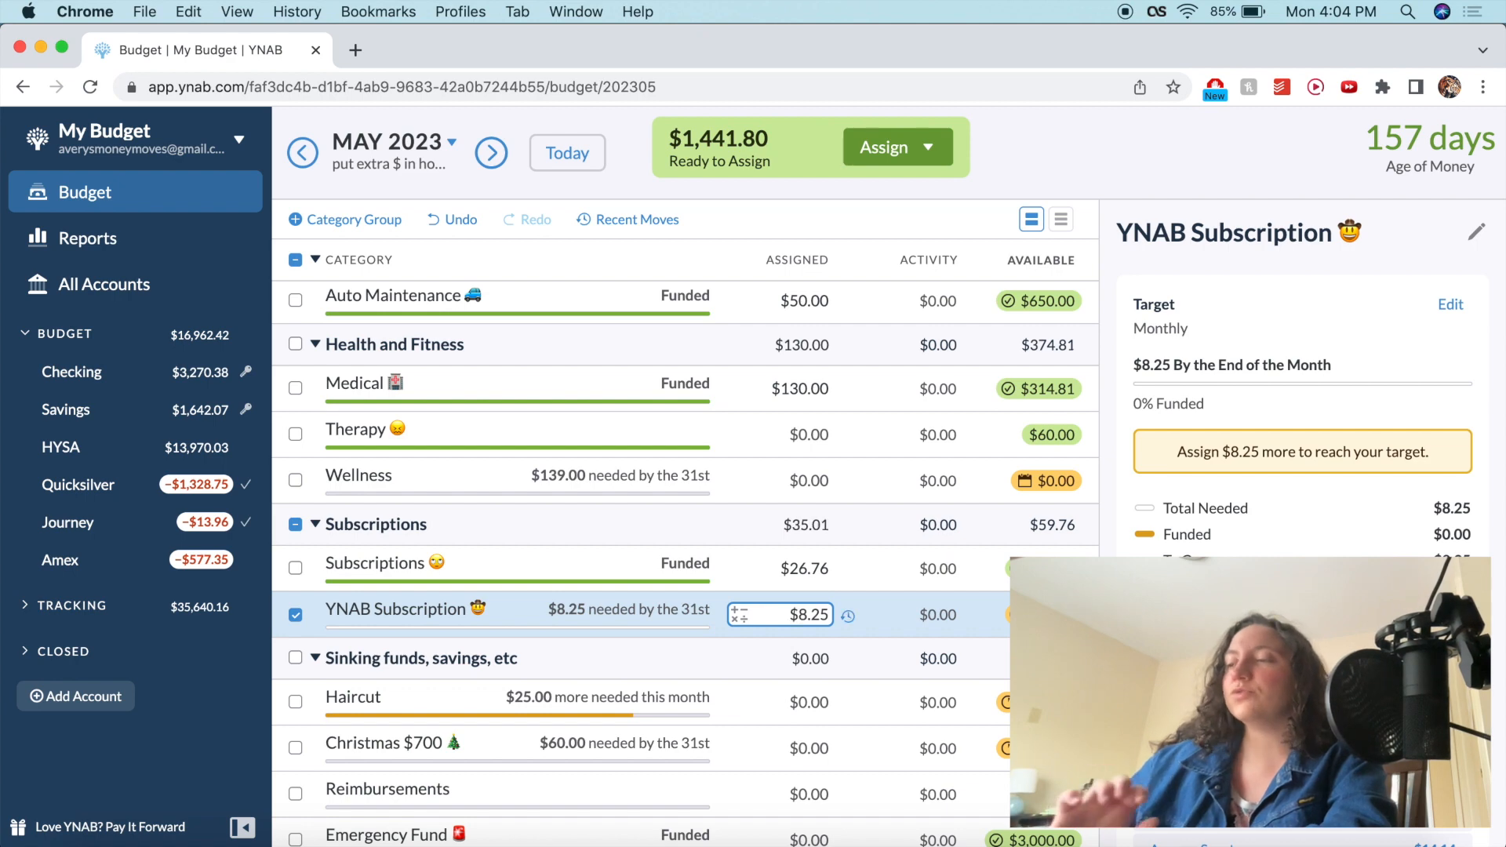
{"action": "scroll", "coordinate": [758, 407], "scroll_direction": "down", "scroll_amount": 3}
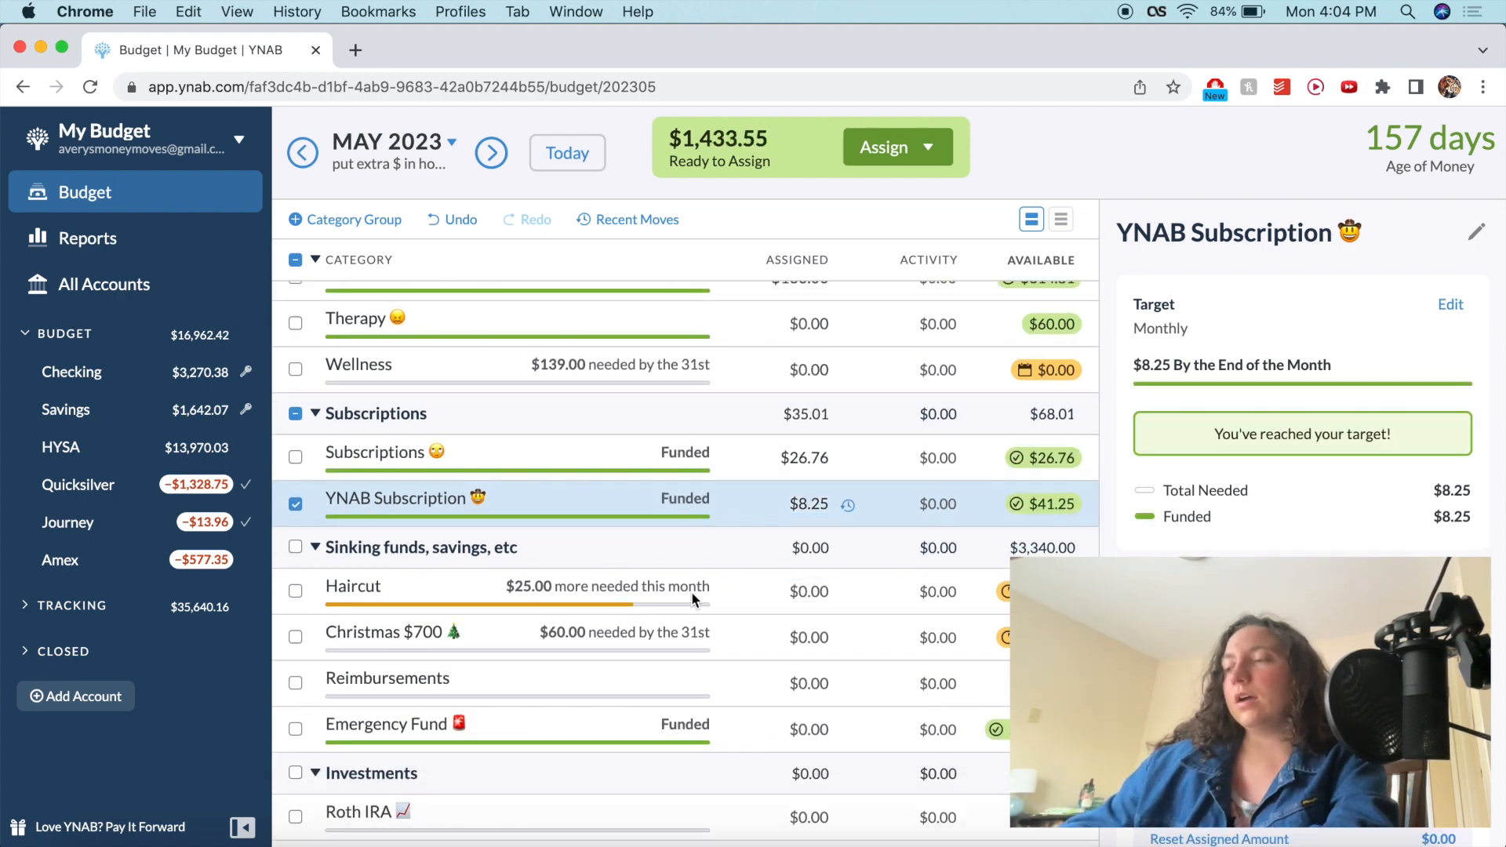
{"action": "scroll", "coordinate": [1187, 370], "scroll_direction": "down", "scroll_amount": 2}
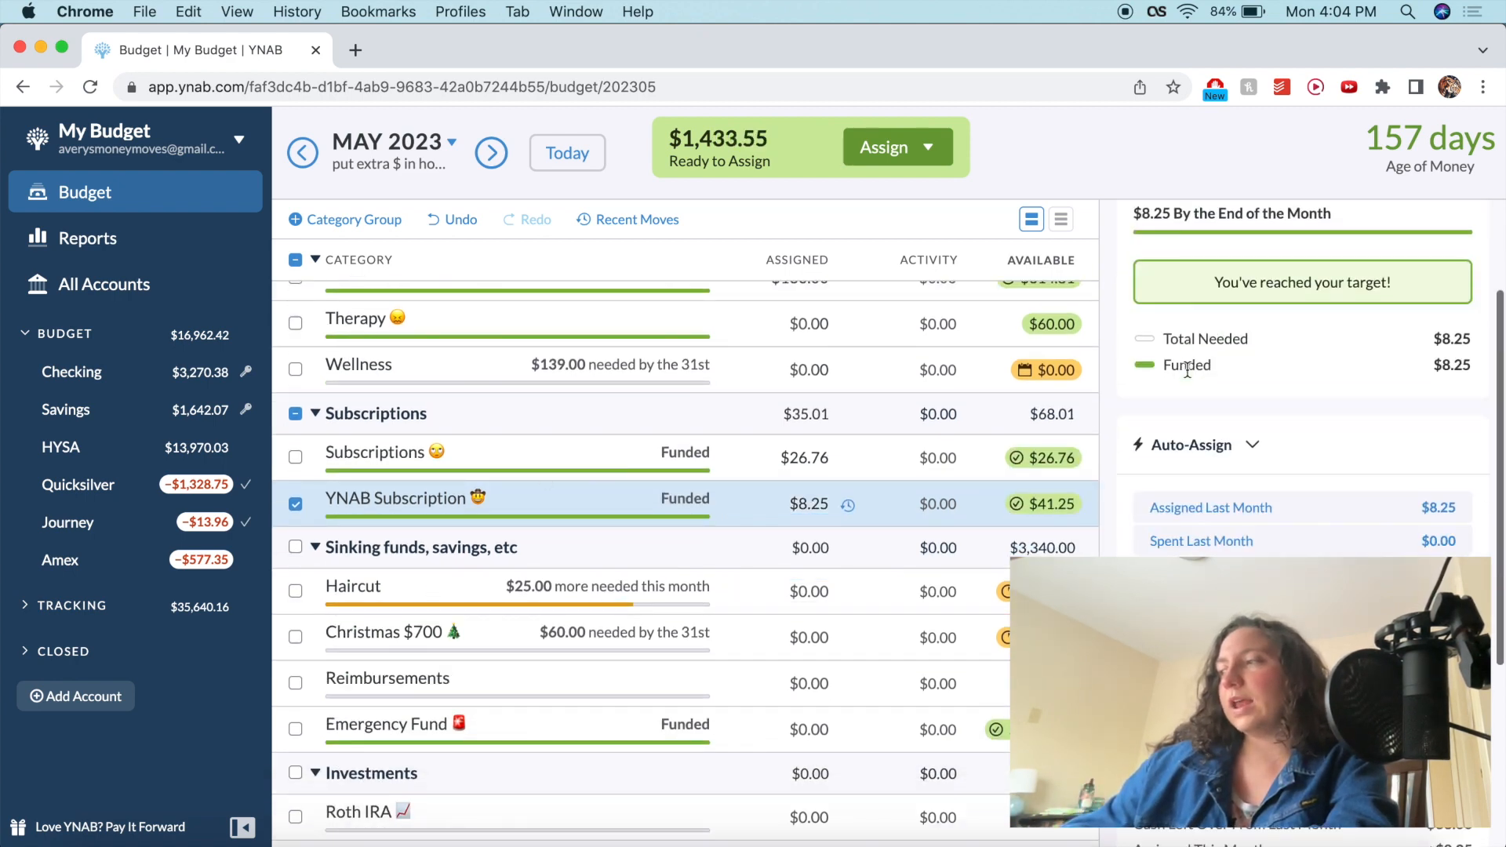
{"action": "scroll", "coordinate": [1187, 370], "scroll_direction": "down", "scroll_amount": 4}
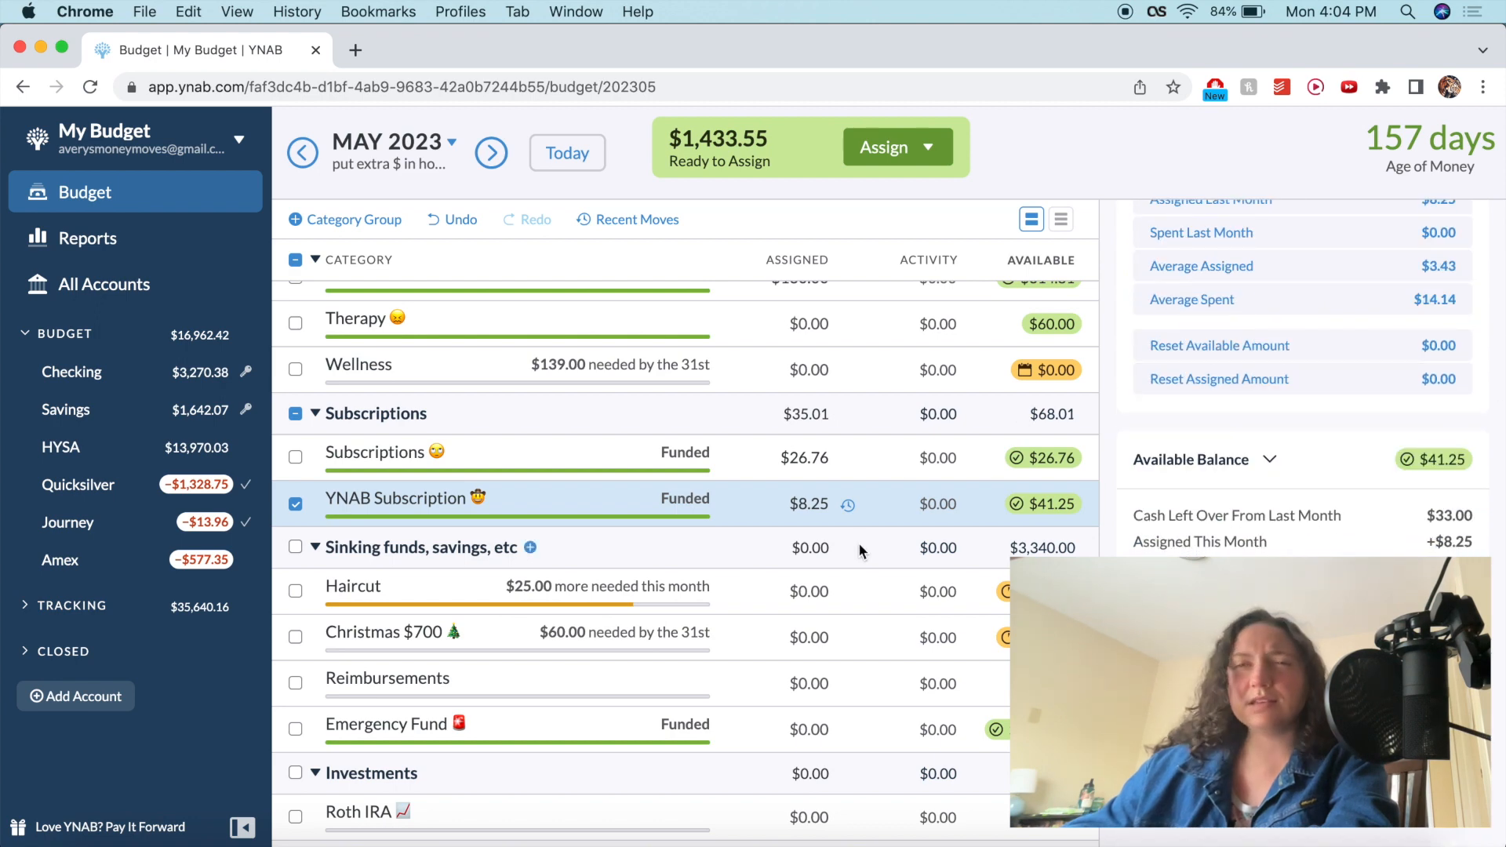
- Assign $25 to Haircut and $60 to Christmas in the May 2023 sinking funds group
{"action": "scroll", "coordinate": [794, 527], "scroll_direction": "down", "scroll_amount": 1}
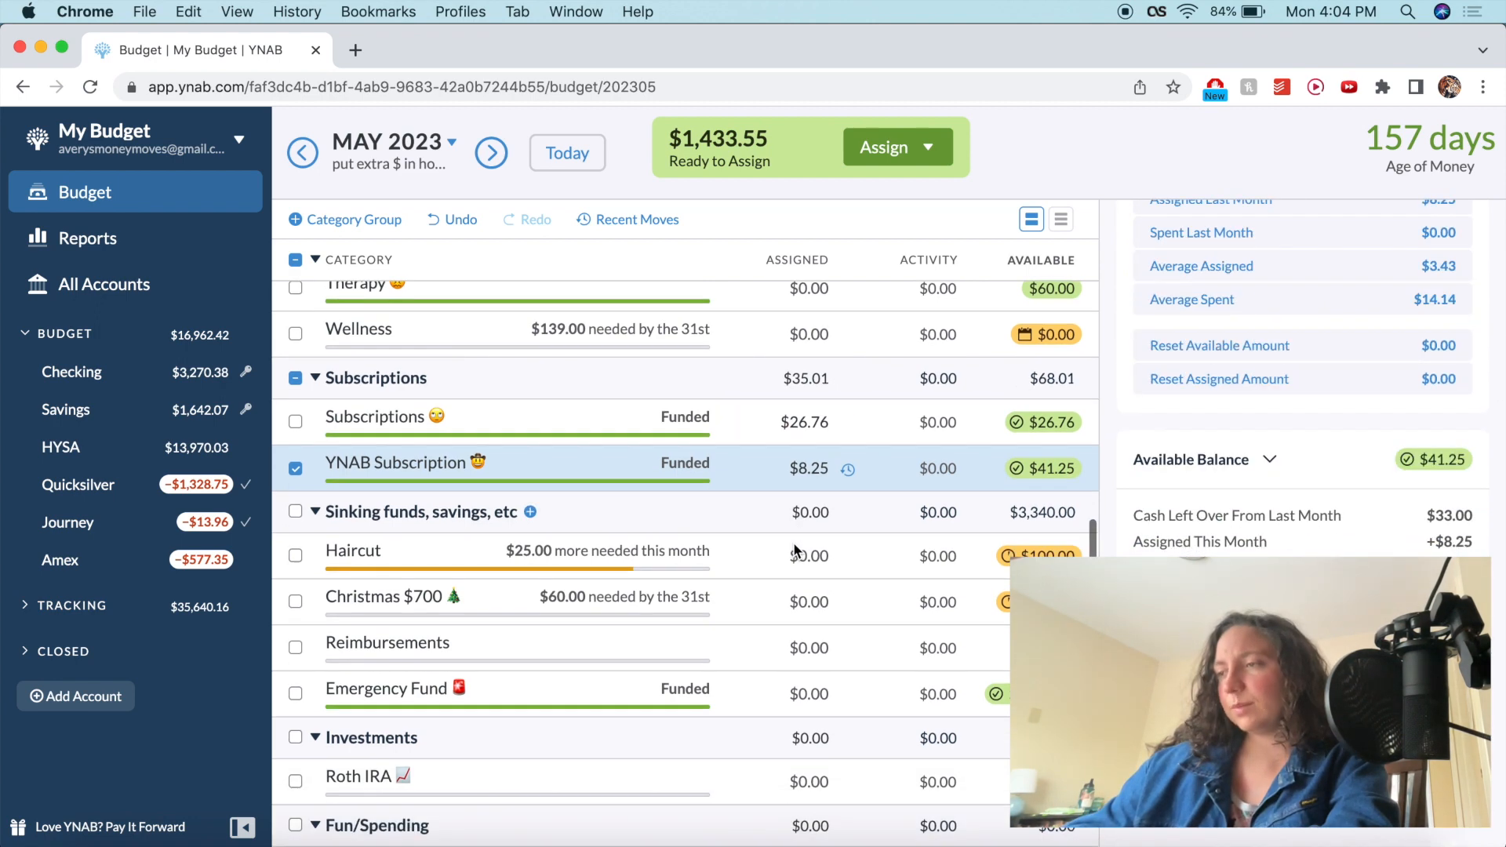
{"action": "left_click", "coordinate": [803, 556]}
{"action": "type", "text": "25"}
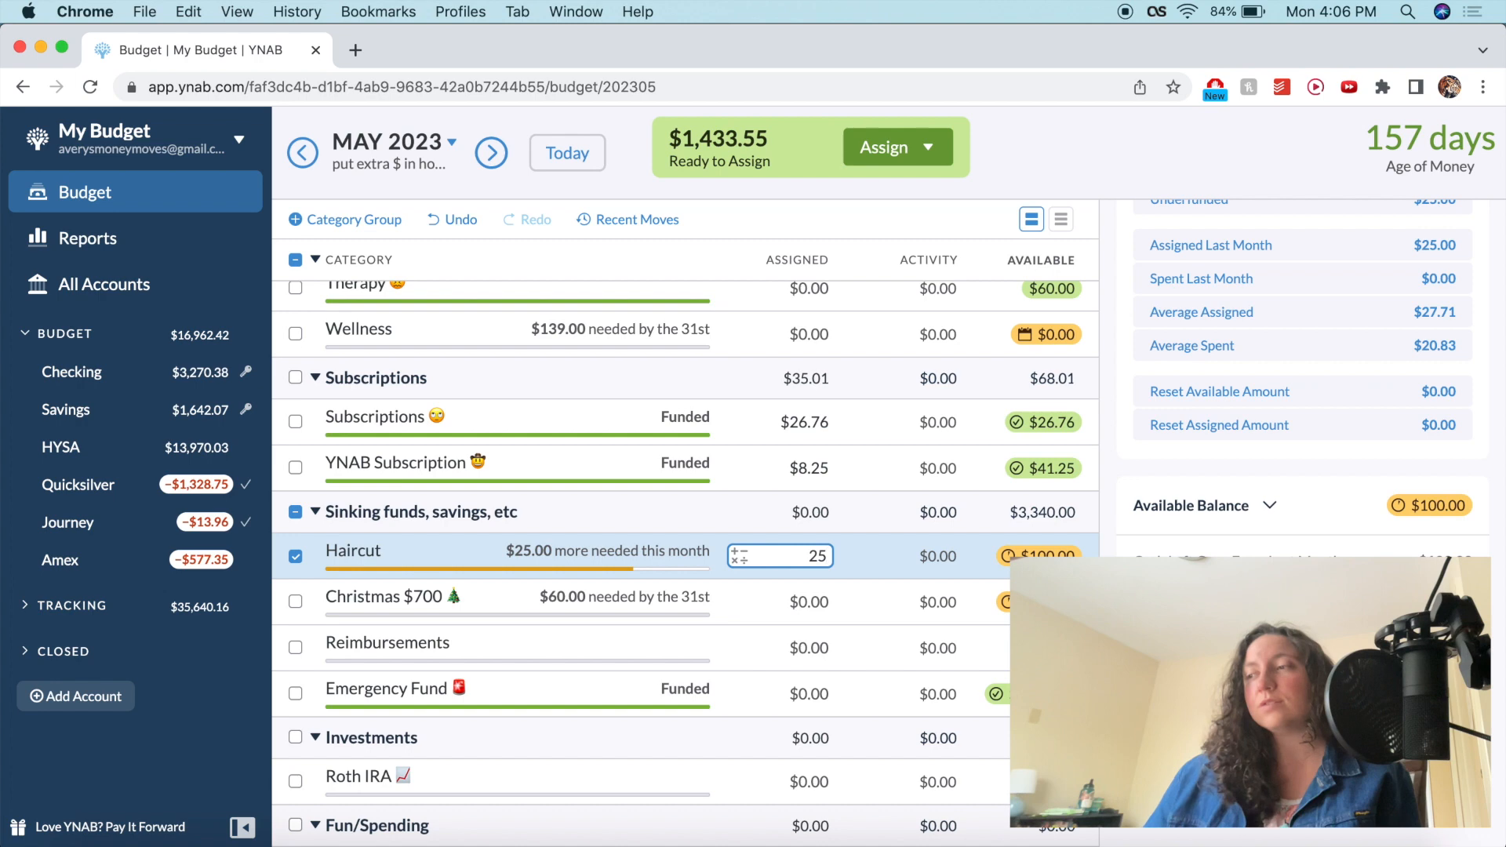
{"action": "key", "text": "Return"}
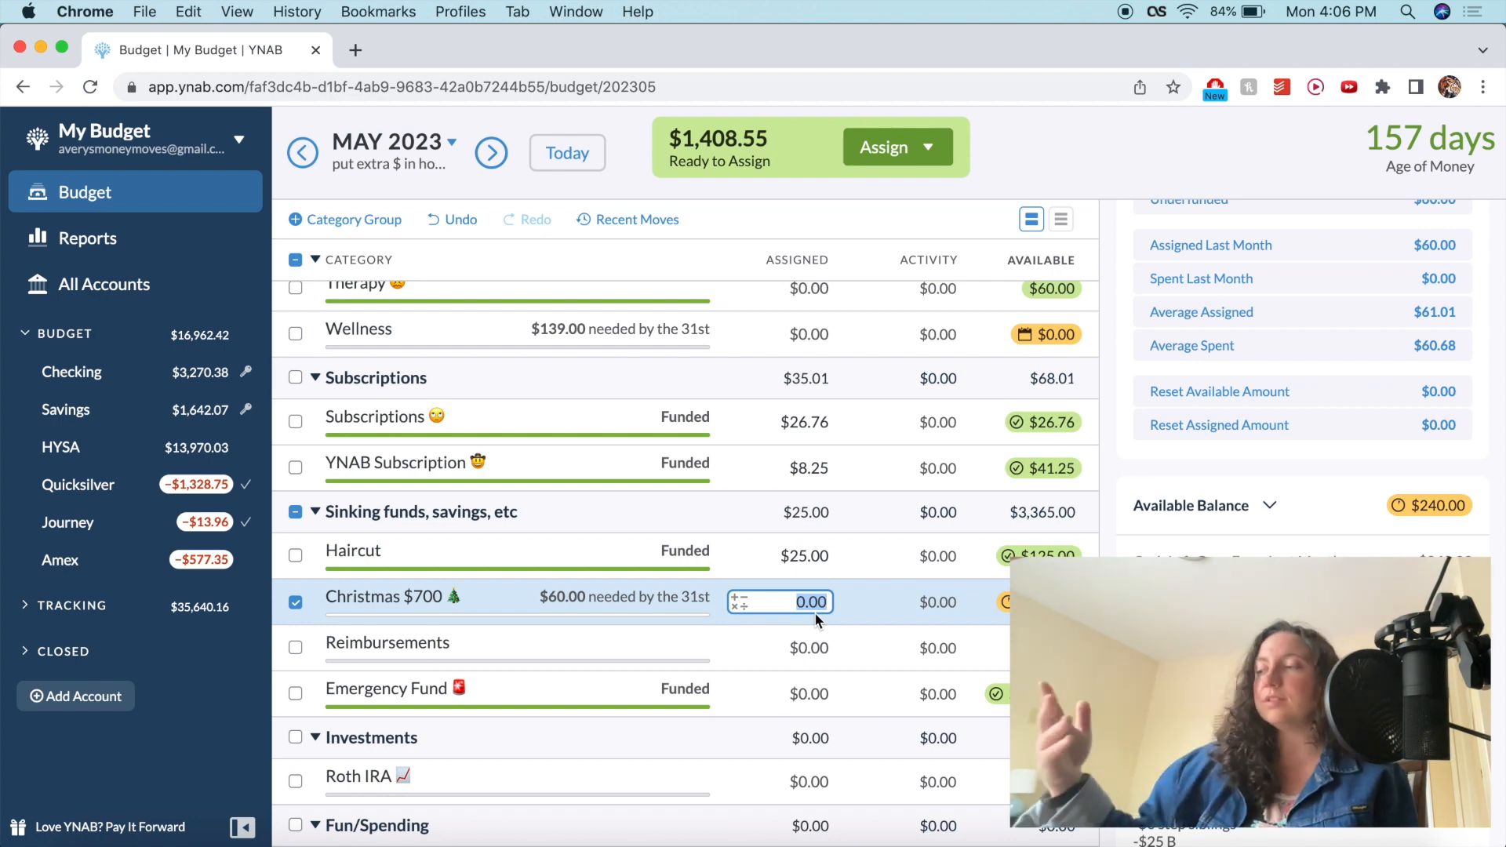
{"action": "type", "text": "60"}
{"action": "key", "text": "Return"}
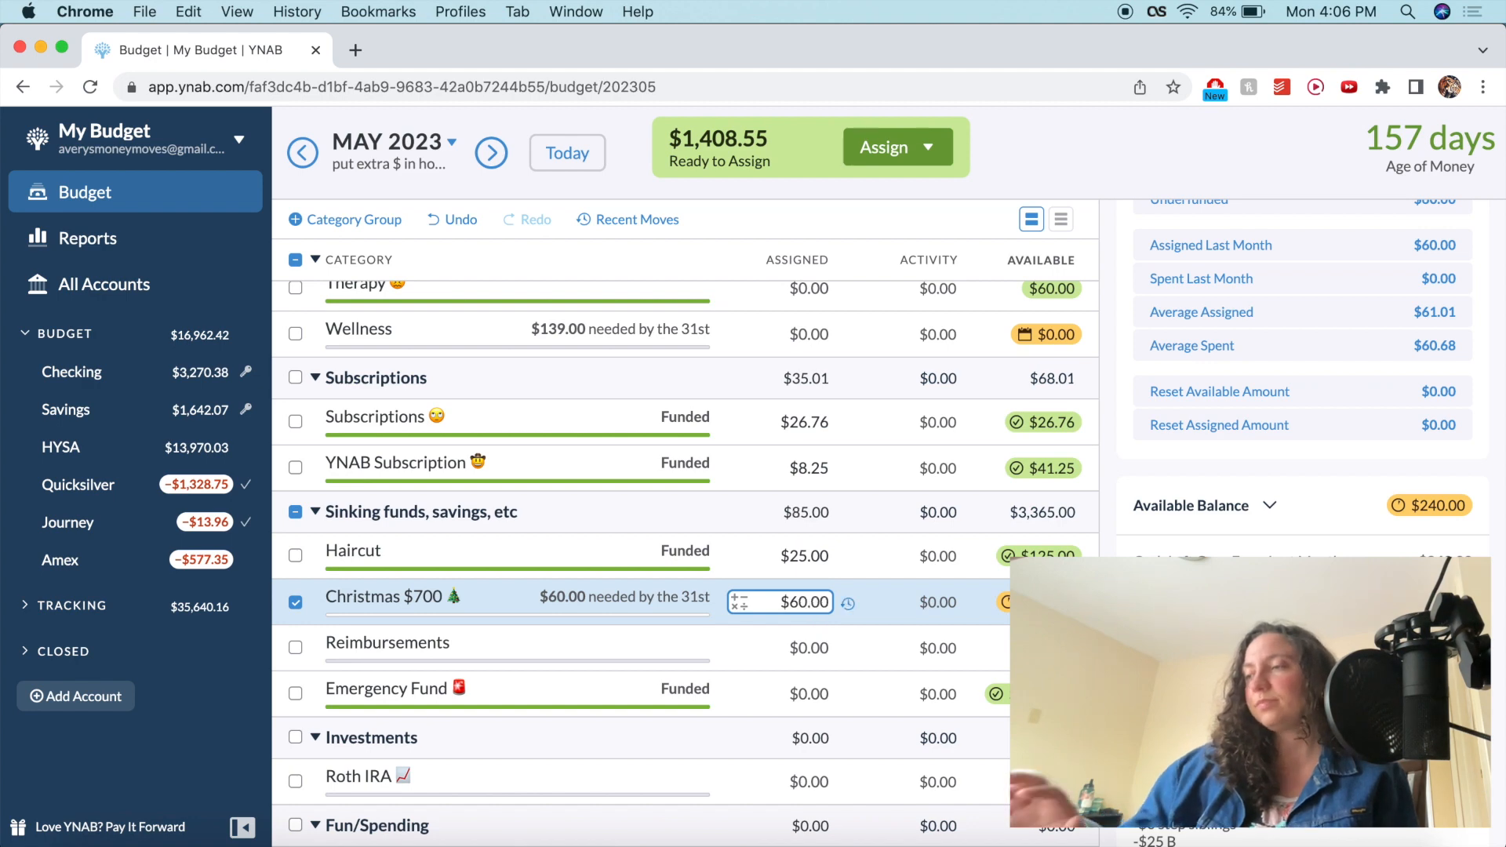
- Assign $75 to Health/Beauty/Clothing and $100 to Fun Money in the May 2023 Fun/Spending group
{"action": "scroll", "coordinate": [676, 563], "scroll_direction": "down", "scroll_amount": 2}
{"action": "left_click", "coordinate": [794, 503]}
{"action": "scroll", "coordinate": [794, 502], "scroll_direction": "down", "scroll_amount": 2}
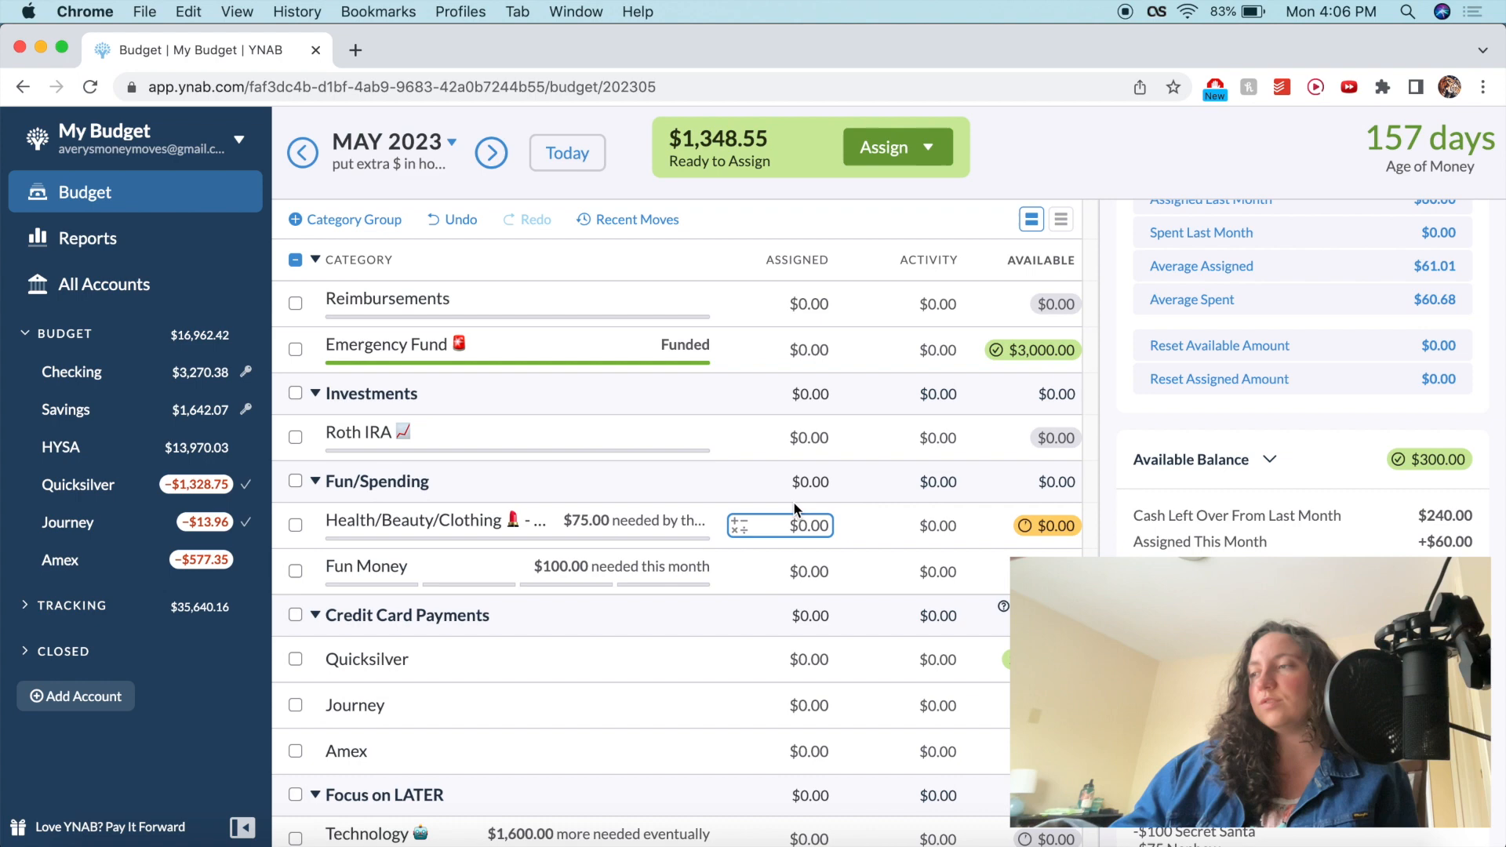
{"action": "scroll", "coordinate": [620, 449], "scroll_direction": "down", "scroll_amount": 1}
{"action": "left_click", "coordinate": [798, 457]}
{"action": "type", "text": "75"}
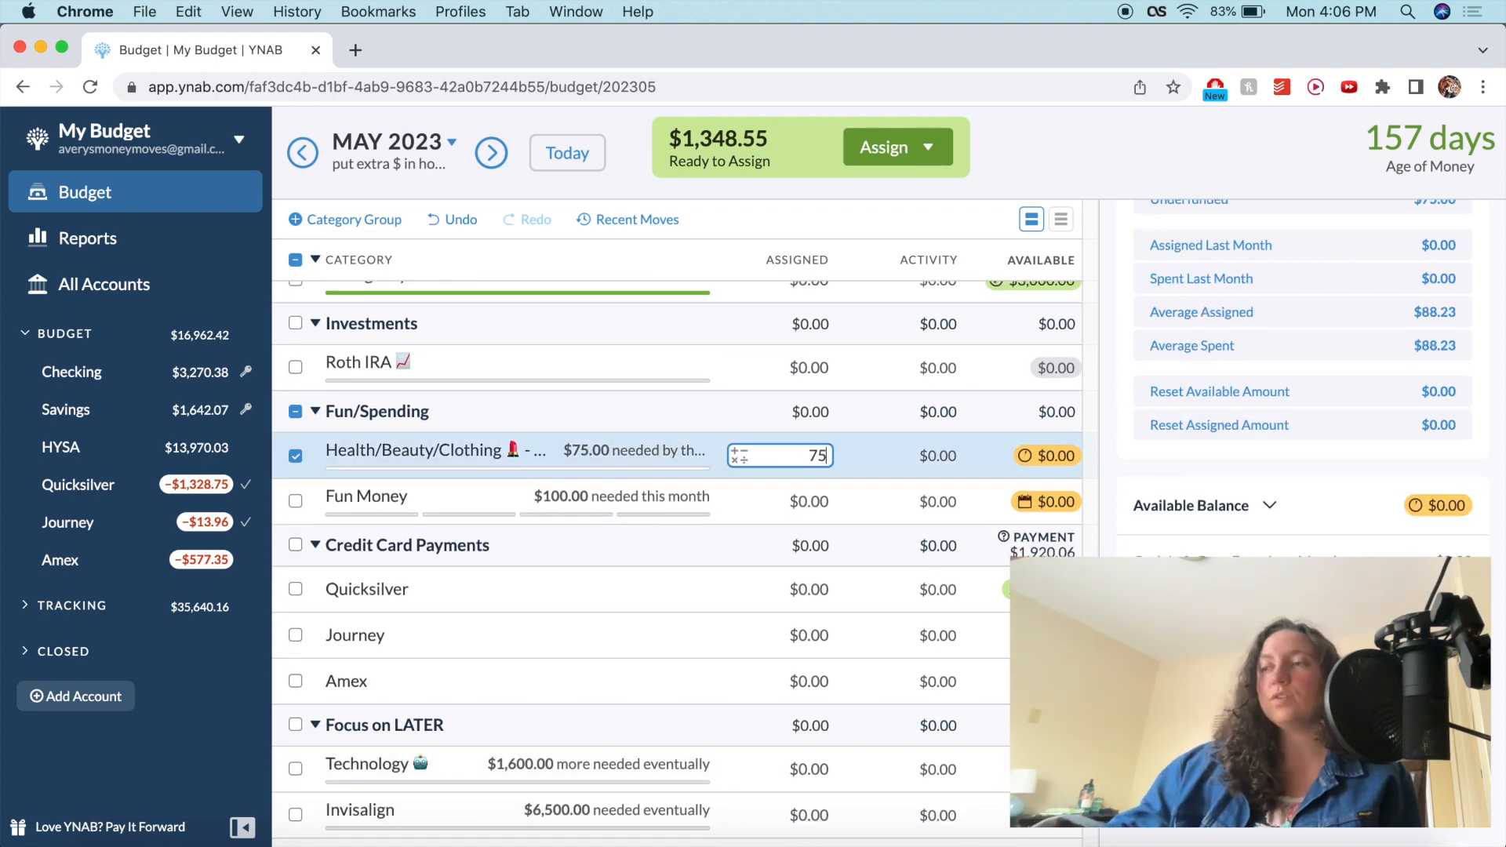
{"action": "key", "text": "Return"}
{"action": "left_click", "coordinate": [799, 502]}
{"action": "type", "text": "100"}
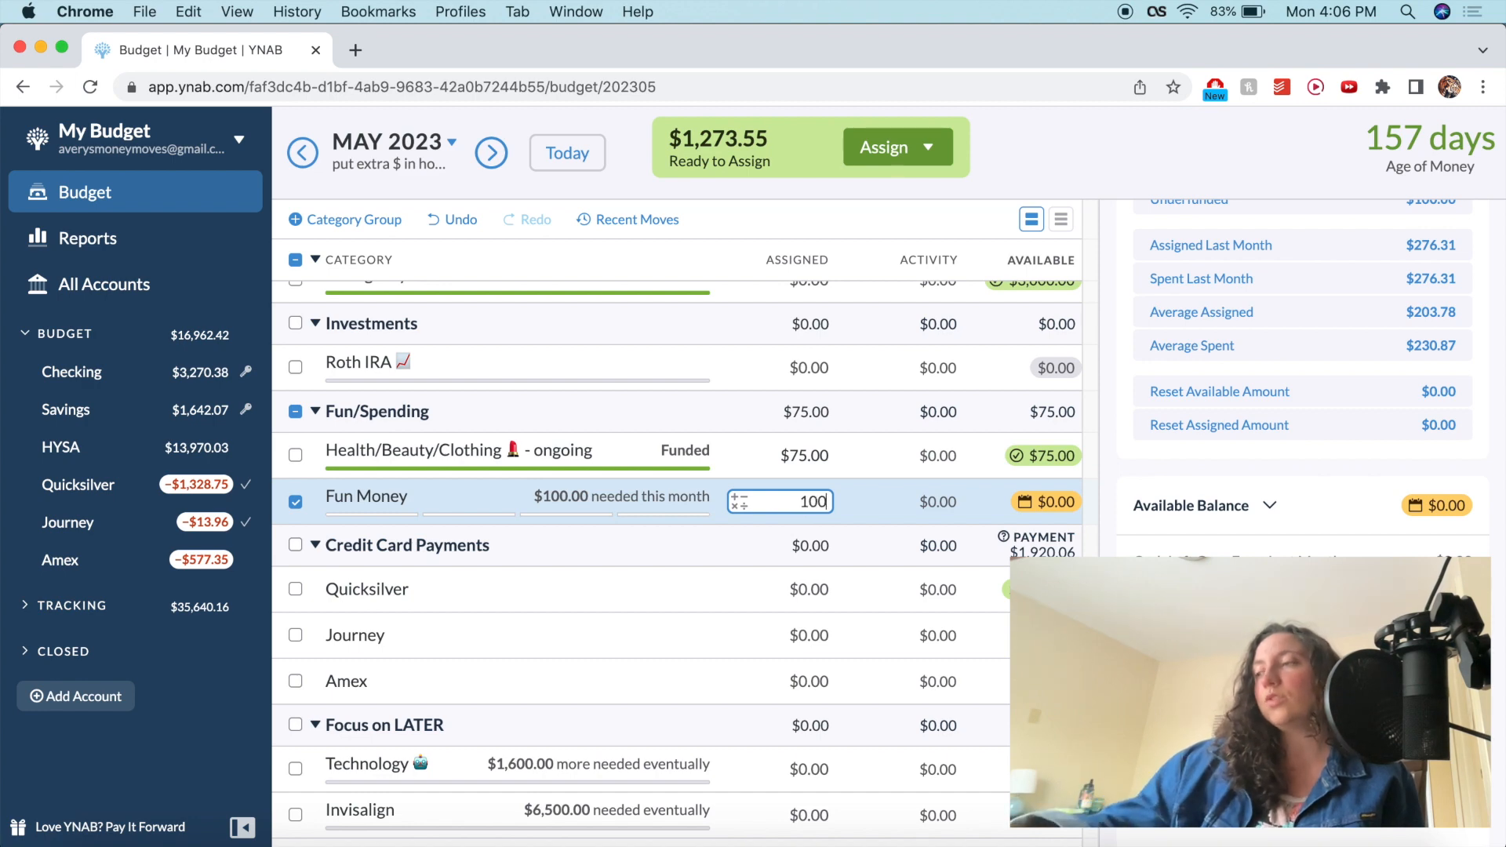
{"action": "key", "text": "Return"}
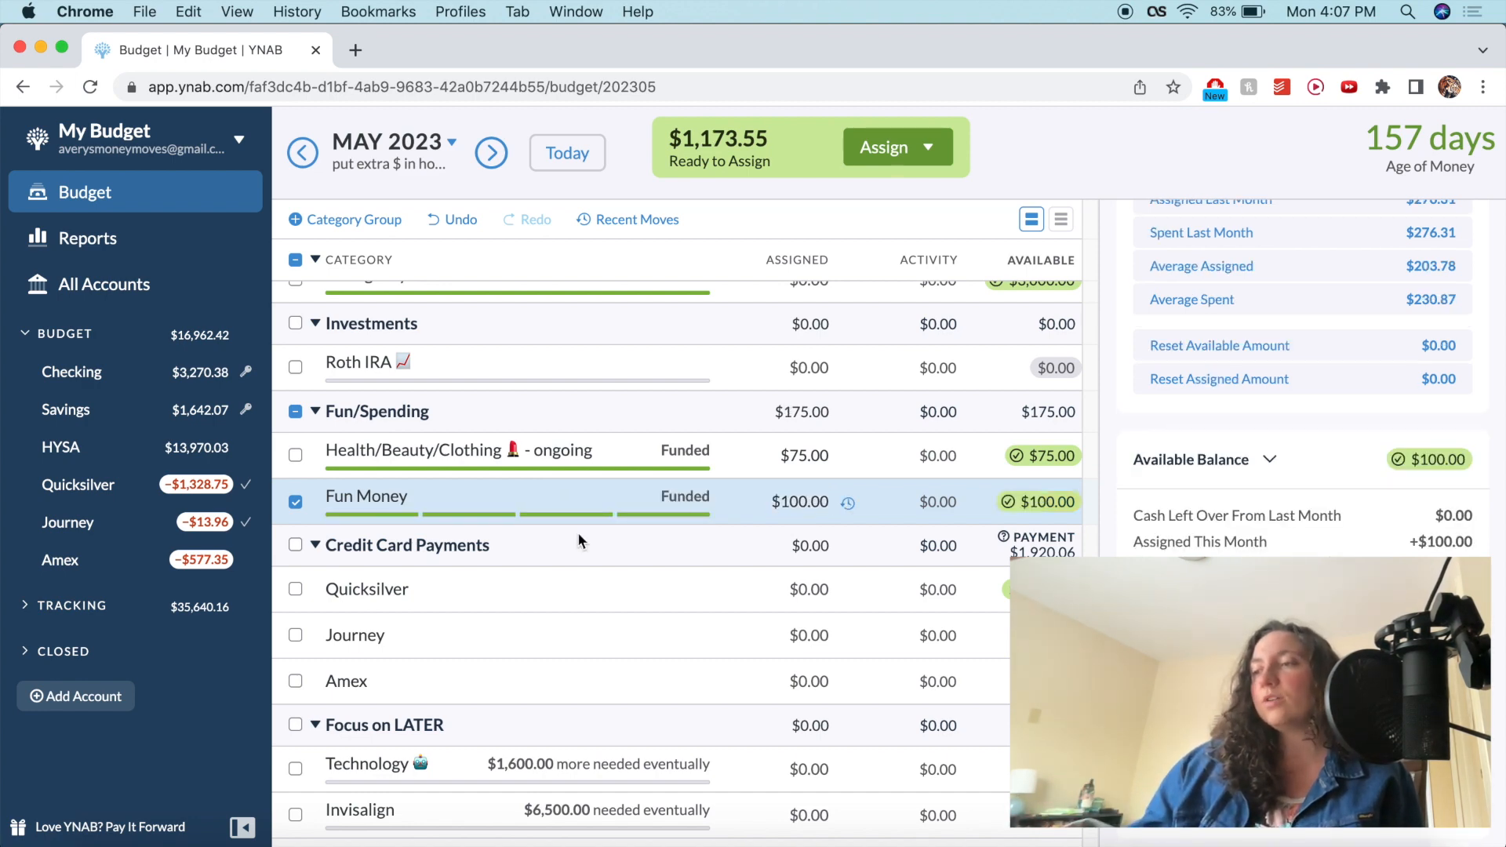
- Collapse the Credit Card Payments and Focus on LATER groups and clear the category selection
{"action": "scroll", "coordinate": [624, 516], "scroll_direction": "down", "scroll_amount": 2}
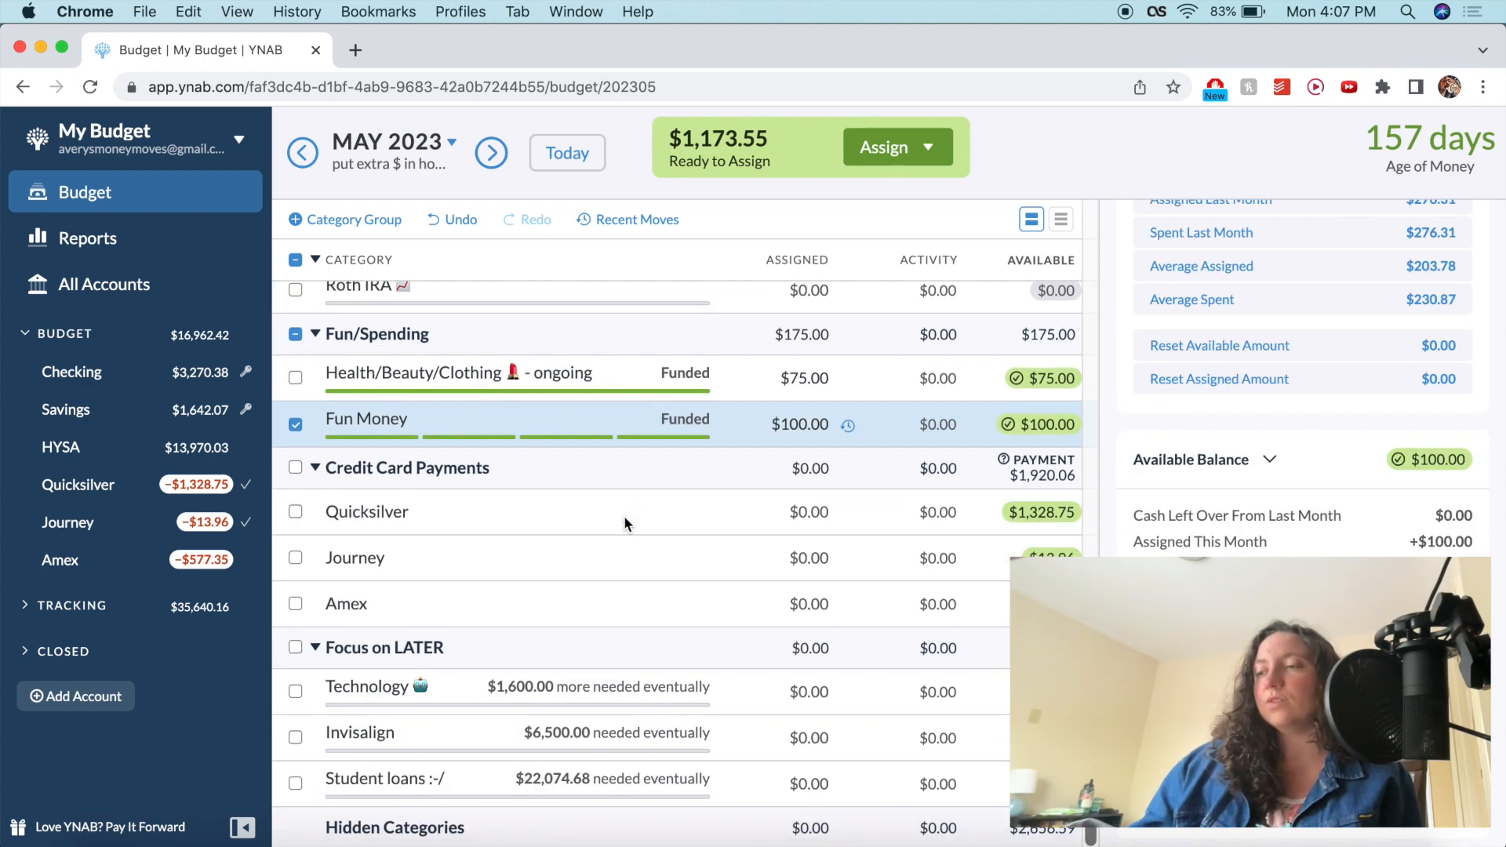
{"action": "left_click", "coordinate": [315, 468]}
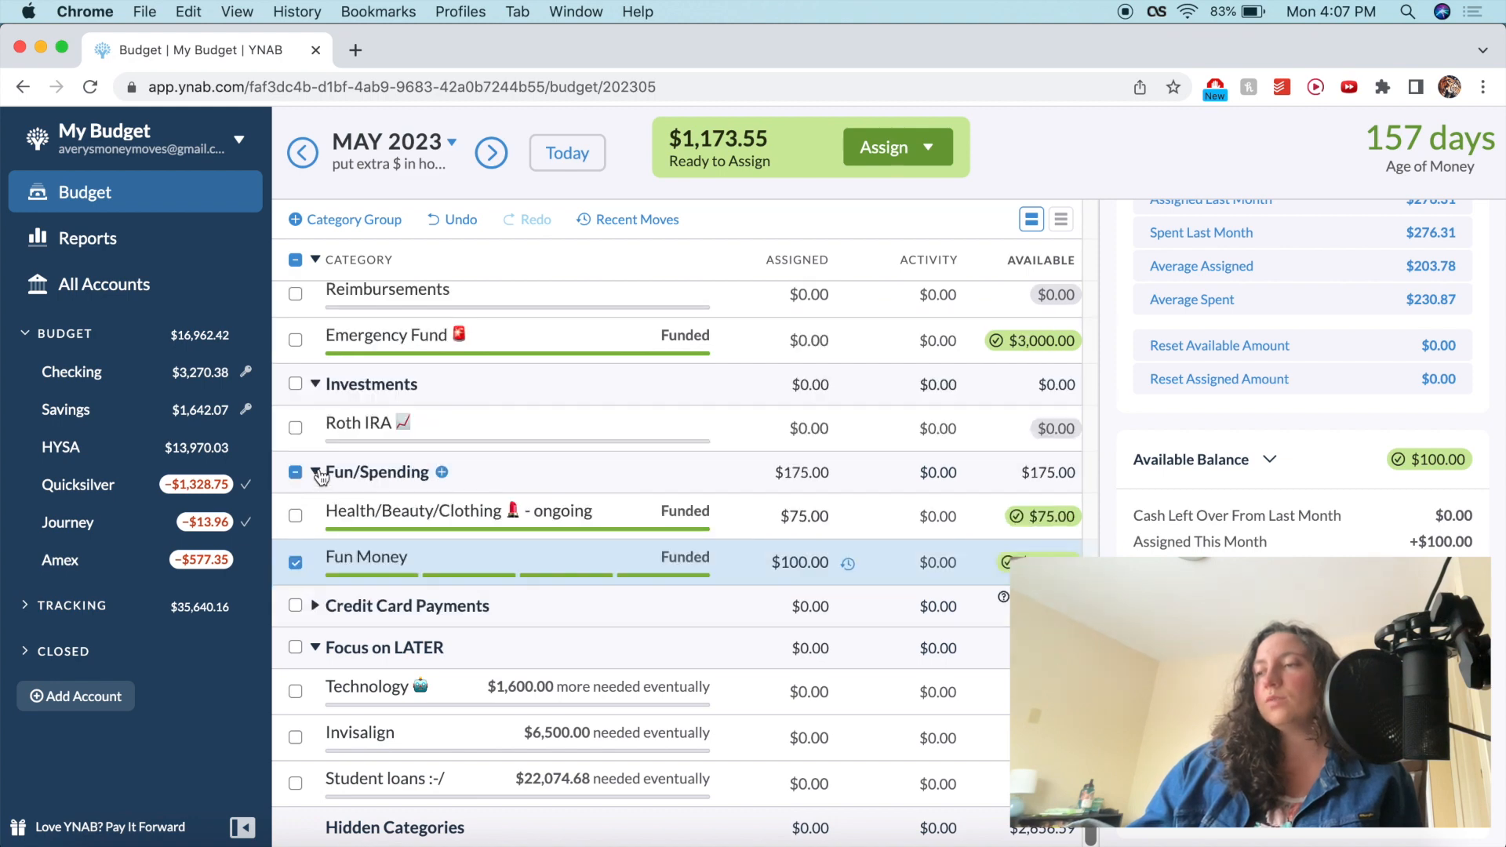
{"action": "left_click", "coordinate": [316, 649]}
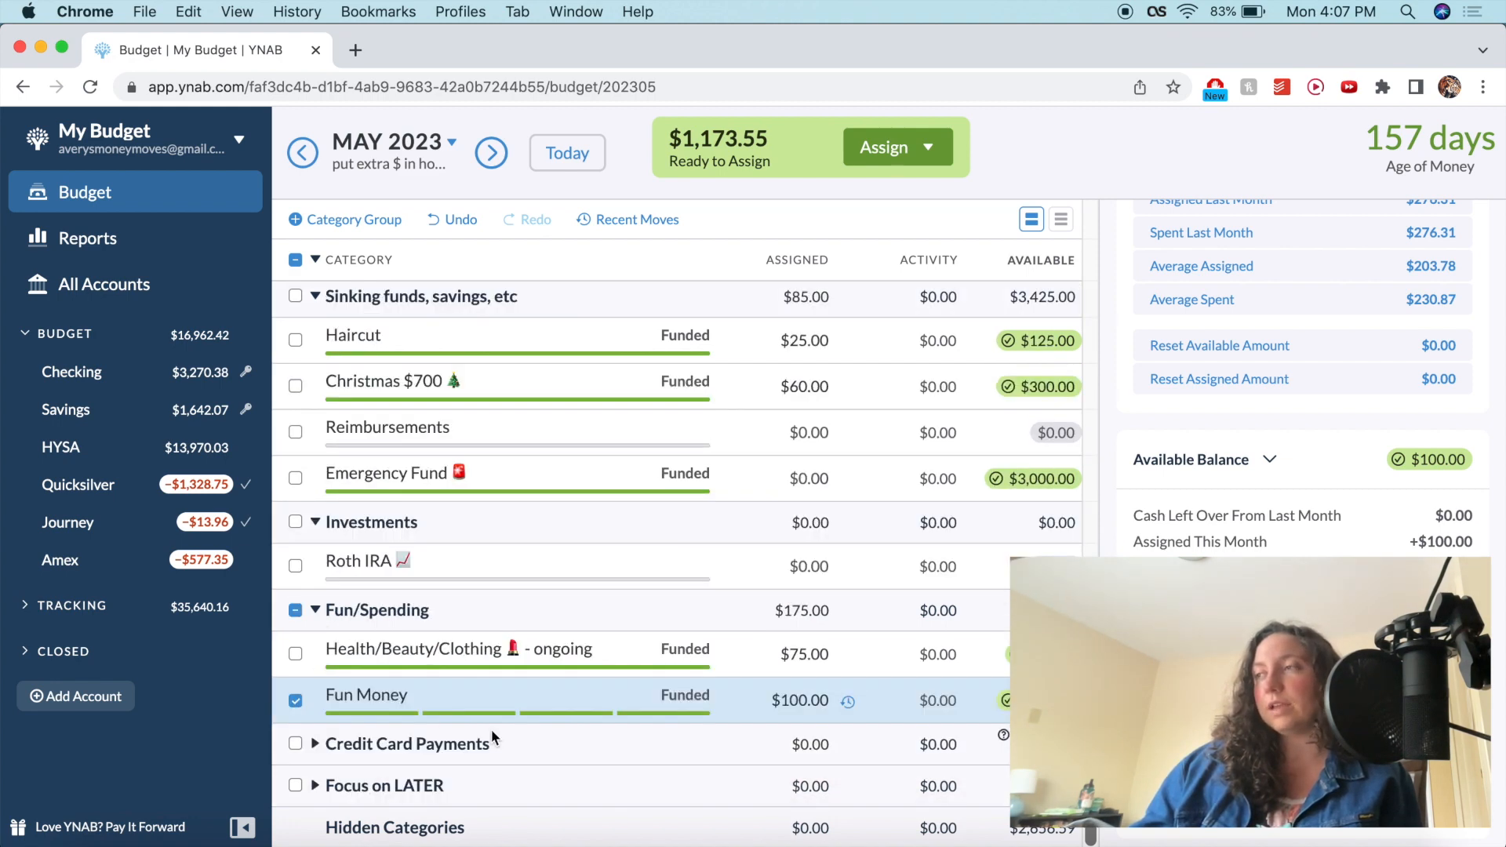
{"action": "scroll", "coordinate": [492, 733], "scroll_direction": "up", "scroll_amount": 10}
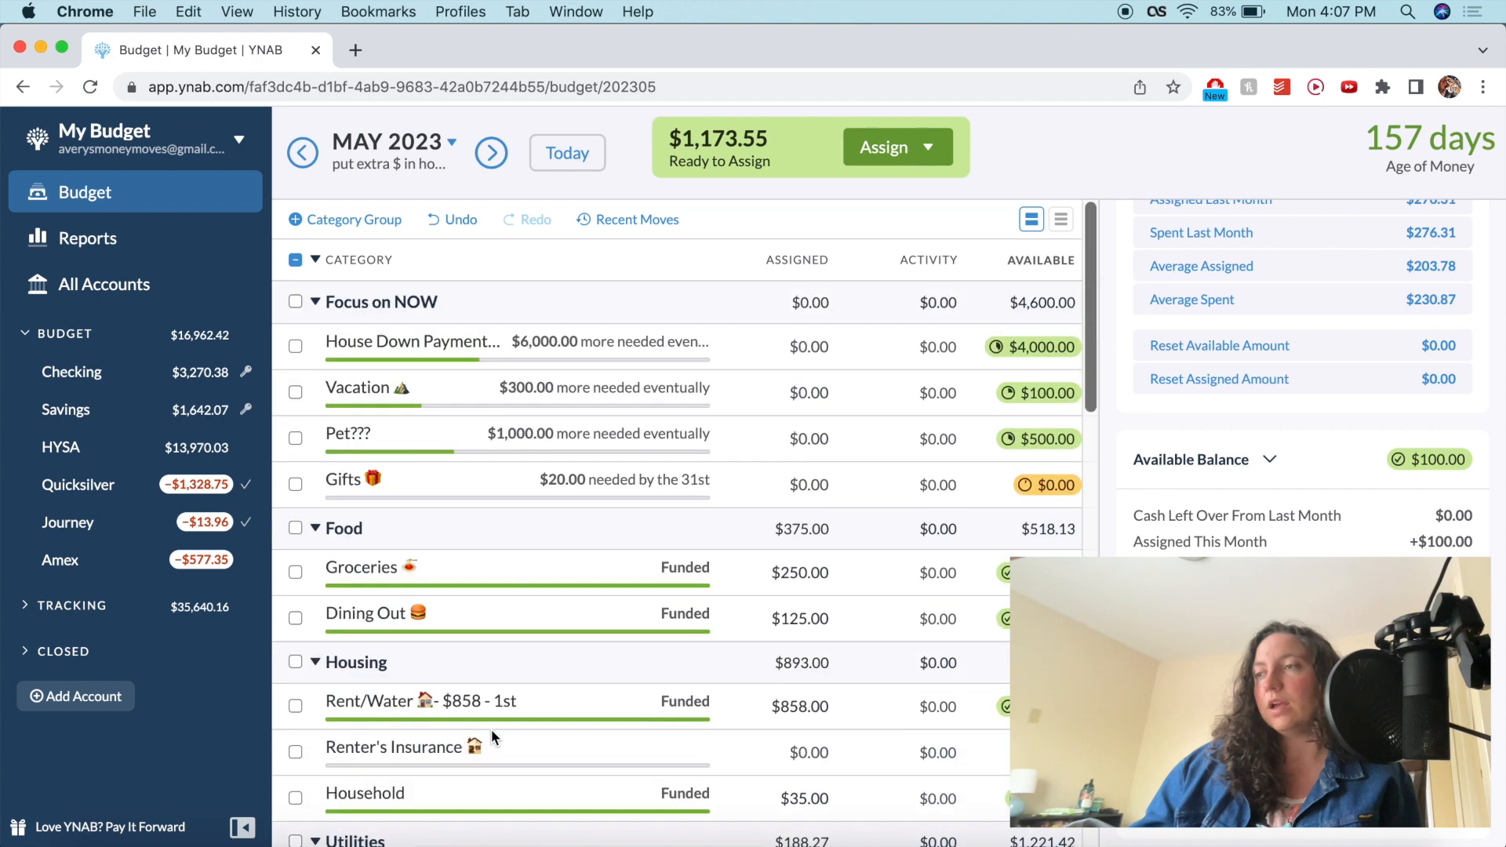
{"action": "left_click", "coordinate": [295, 261]}
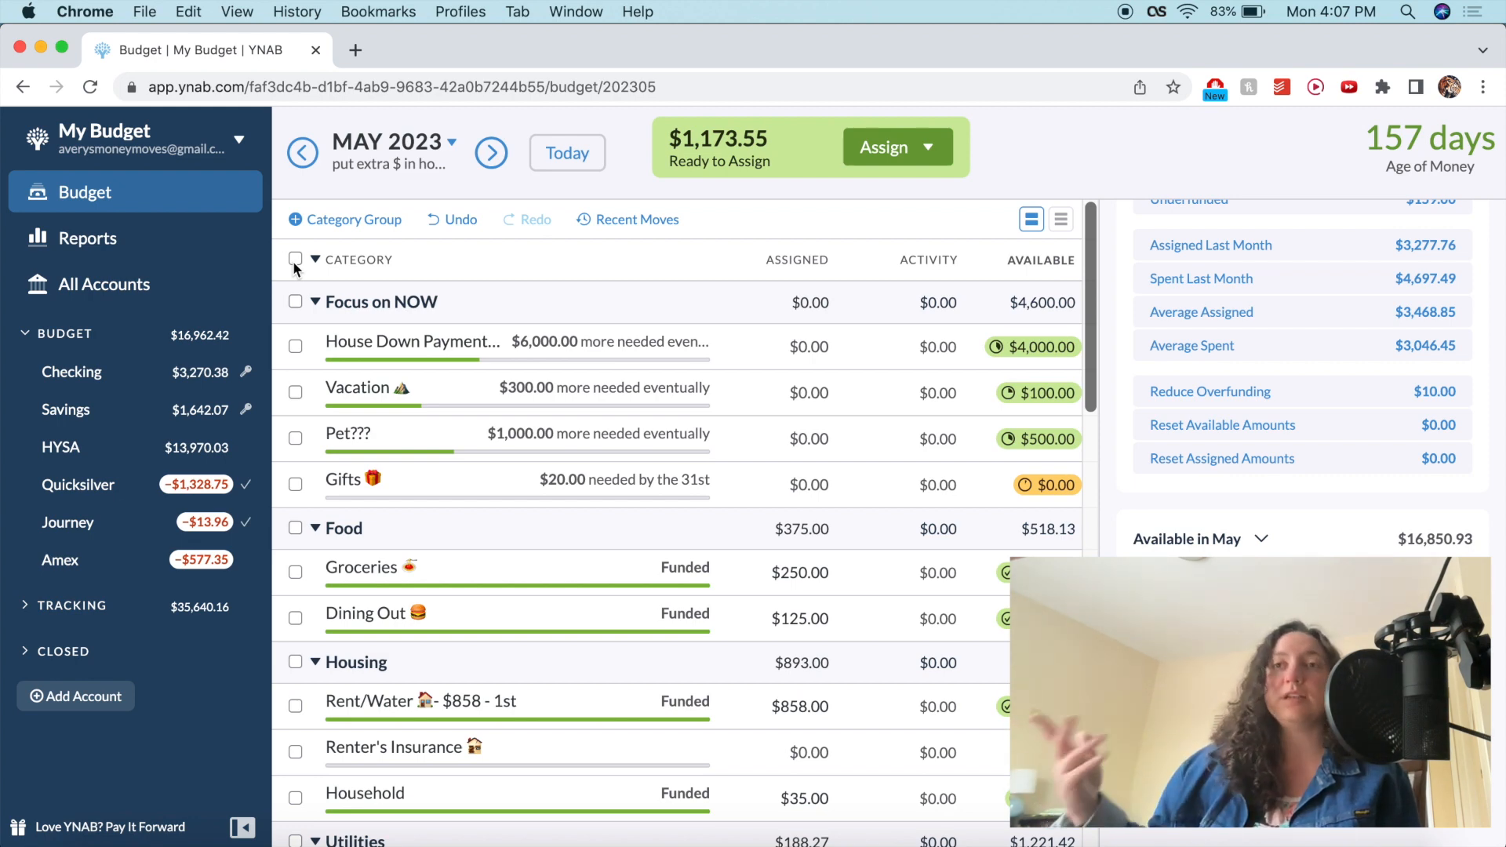
- Assign $41.70 to the Roth IRA category in the May 2023 Investments group
{"action": "scroll", "coordinate": [295, 267], "scroll_direction": "down", "scroll_amount": 1}
{"action": "scroll", "coordinate": [295, 267], "scroll_direction": "down", "scroll_amount": 7}
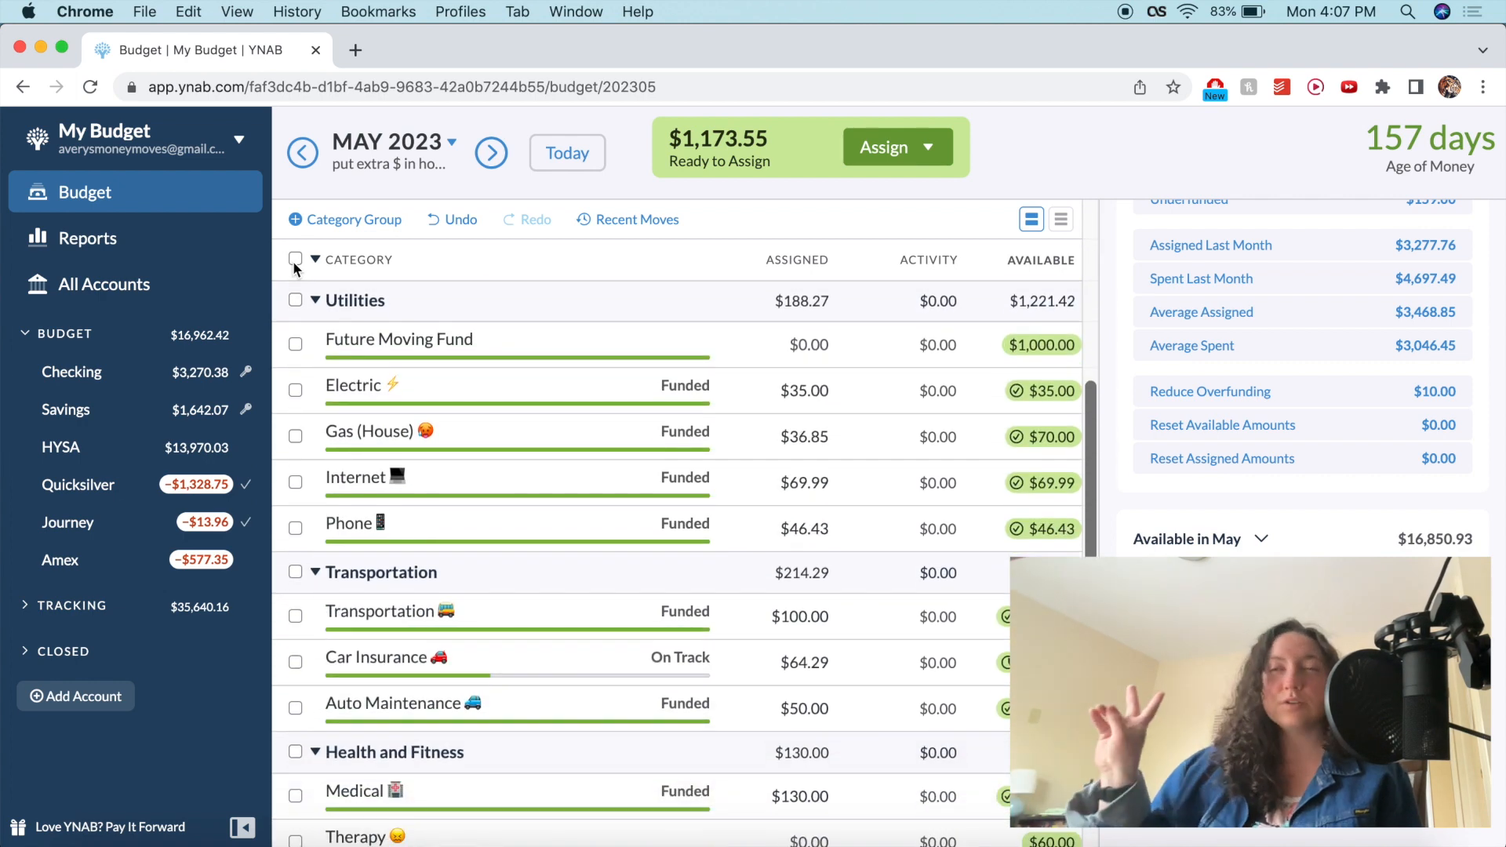
{"action": "scroll", "coordinate": [330, 338], "scroll_direction": "down", "scroll_amount": 10}
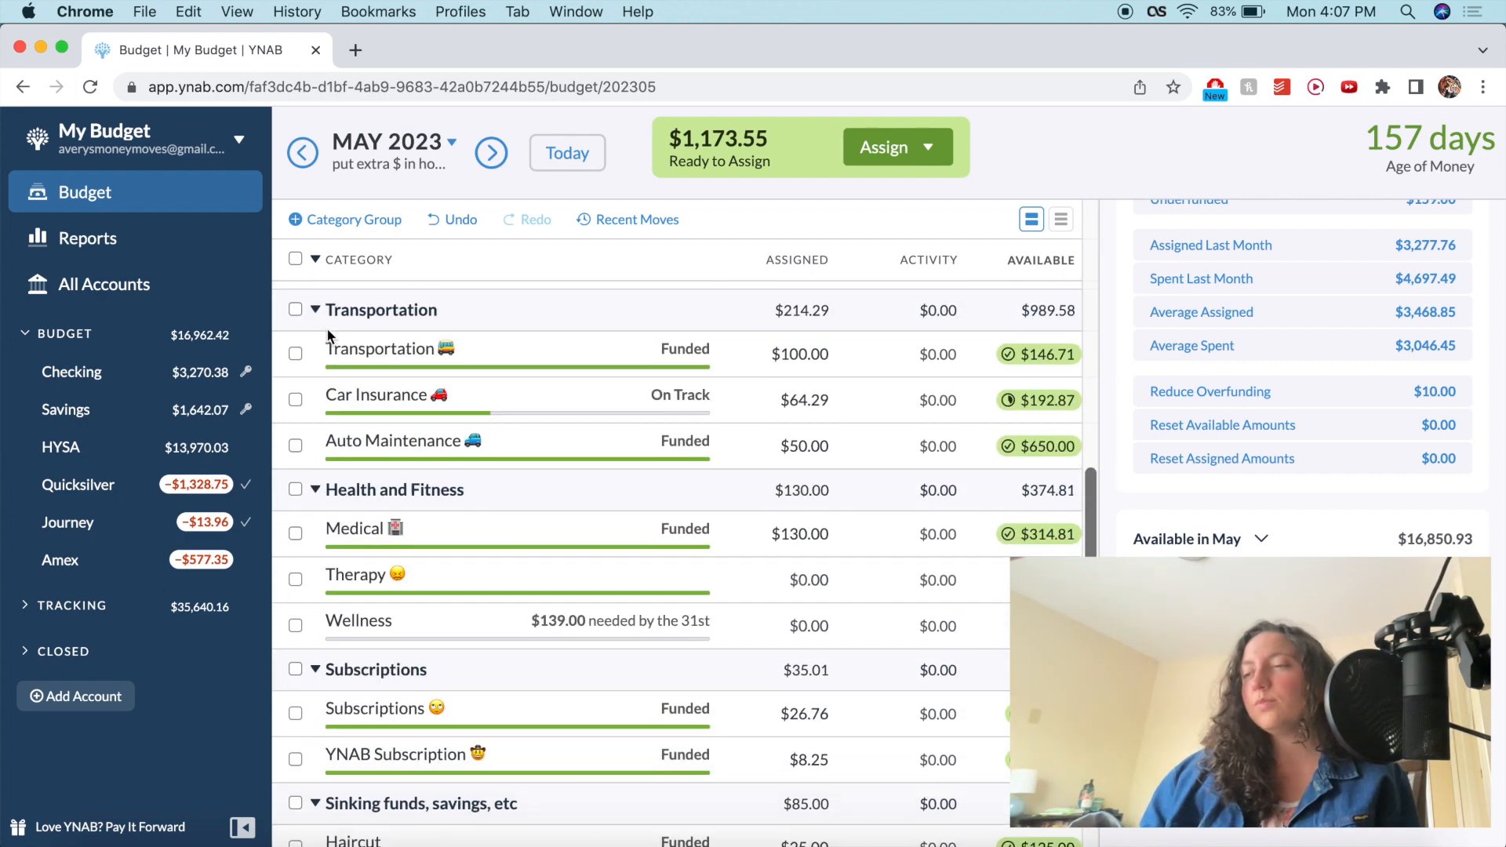
{"action": "scroll", "coordinate": [681, 617], "scroll_direction": "down", "scroll_amount": 3}
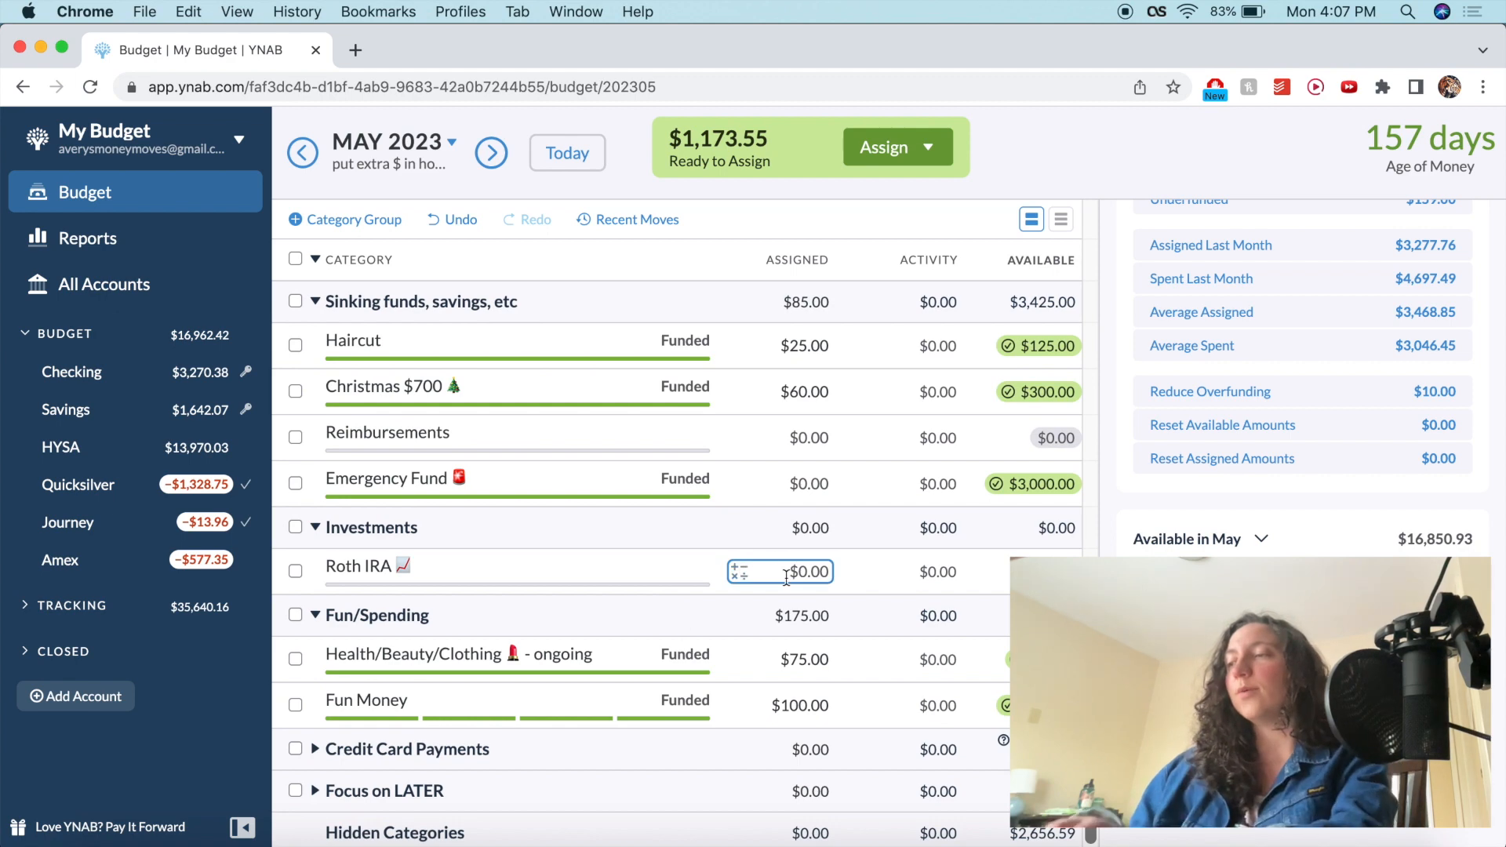
{"action": "left_click", "coordinate": [786, 572]}
{"action": "type", "text": "41.70"}
{"action": "key", "text": "Return"}
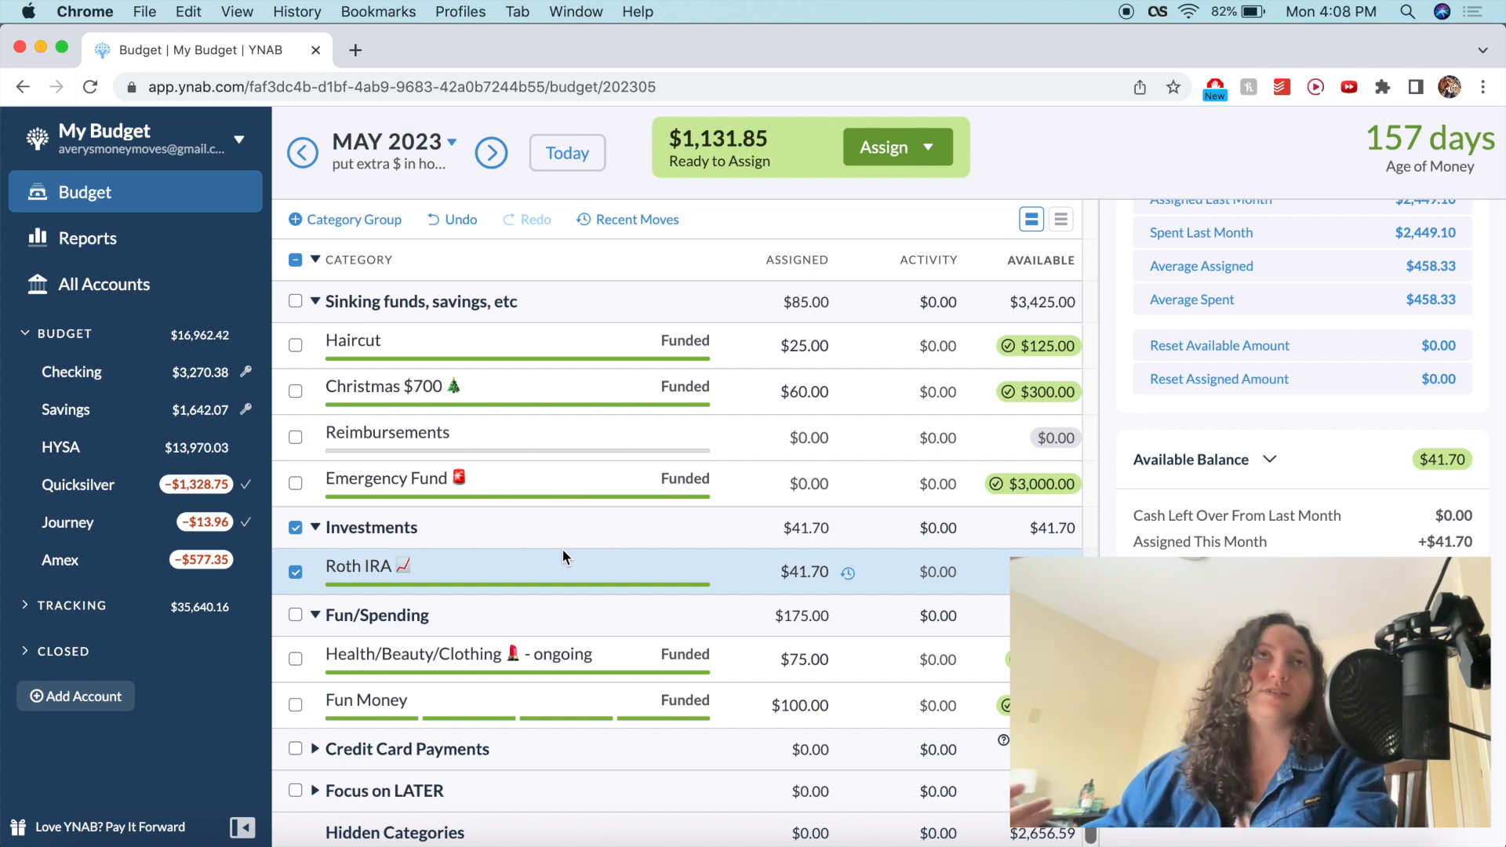
- Add $17.02 to the amount assigned to Roth IRA for May 2023
{"action": "left_click", "coordinate": [711, 567]}
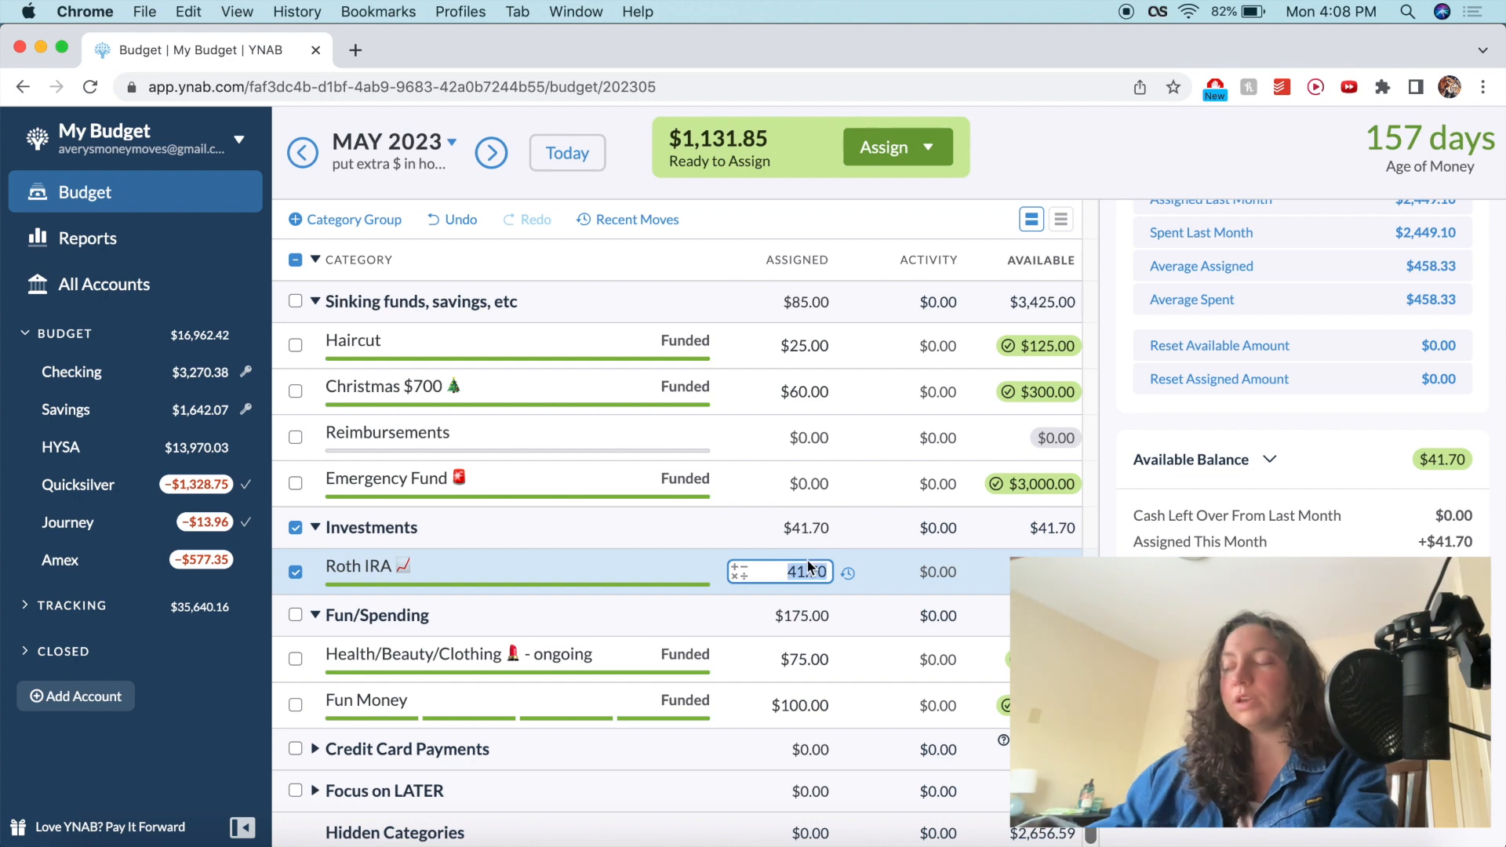
{"action": "type", "text": "+1"}
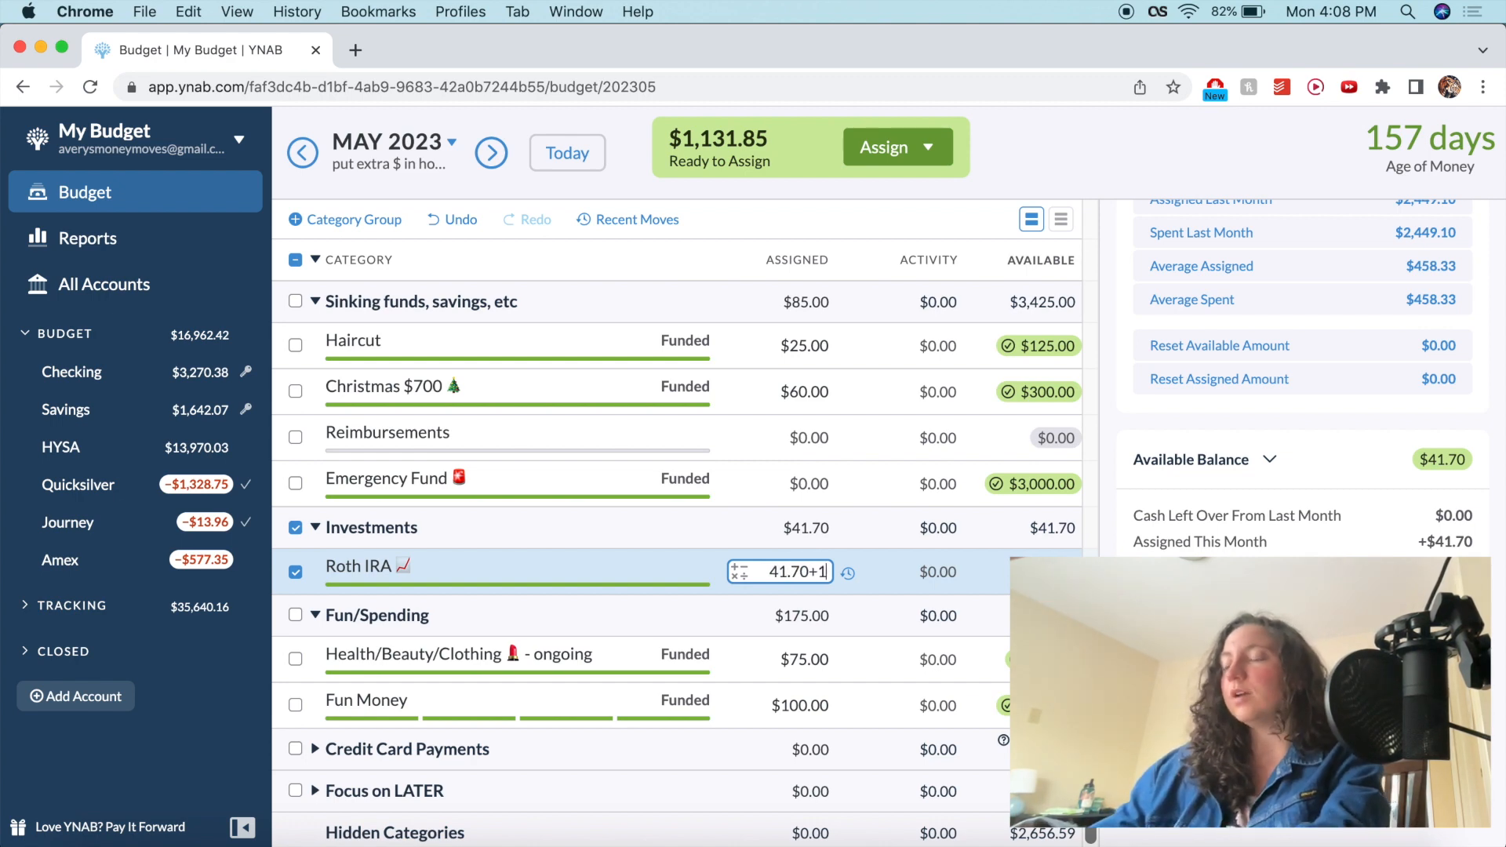
{"action": "type", "text": "7.02"}
{"action": "key", "text": "Return"}
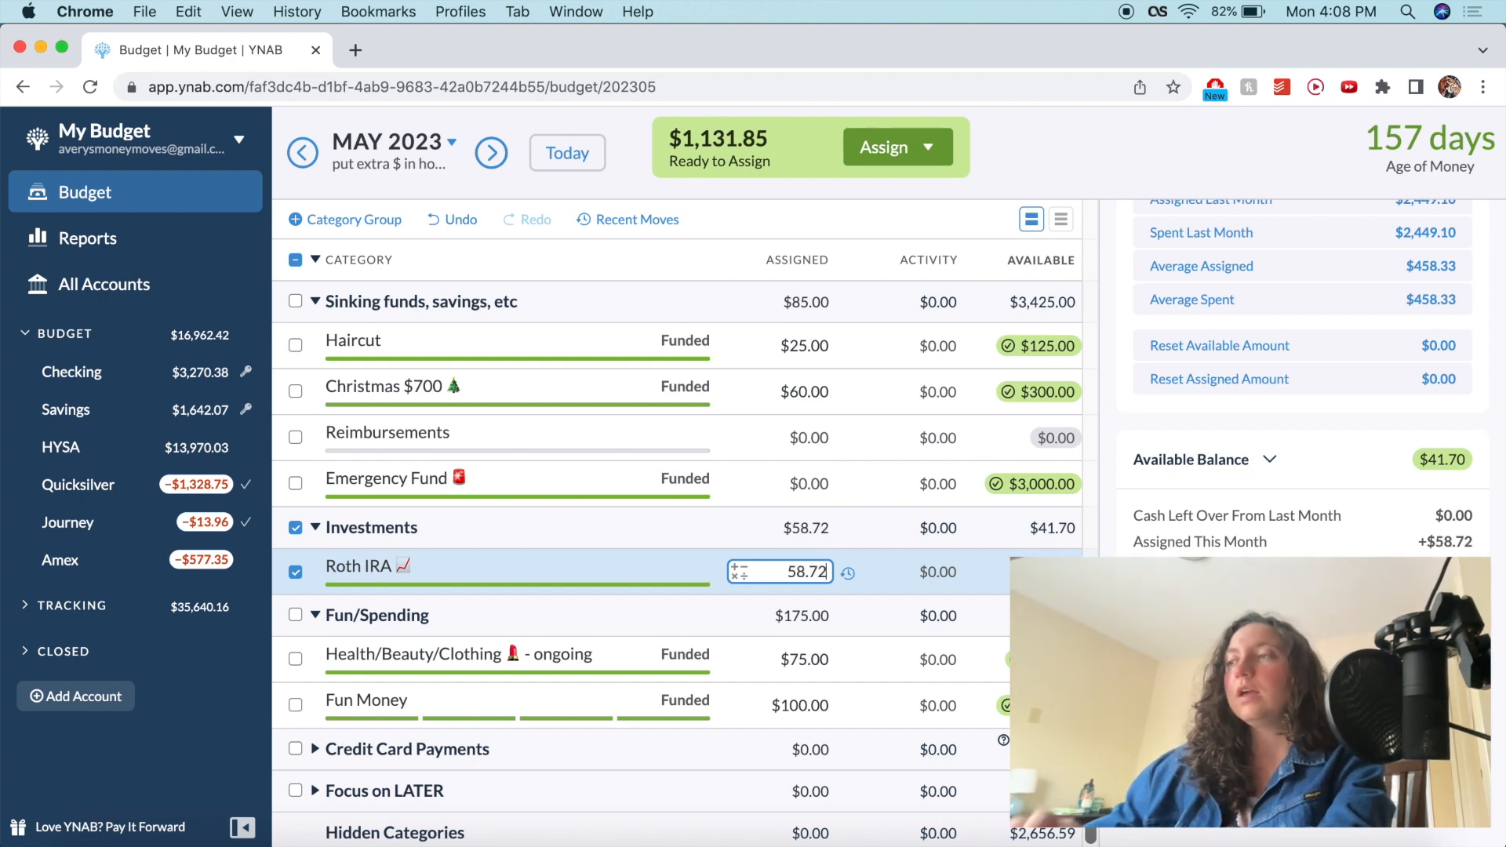
- Start a new Amex transaction dated 04/24/2023 with the saved payee HOME CHEF
{"action": "left_click", "coordinate": [74, 558]}
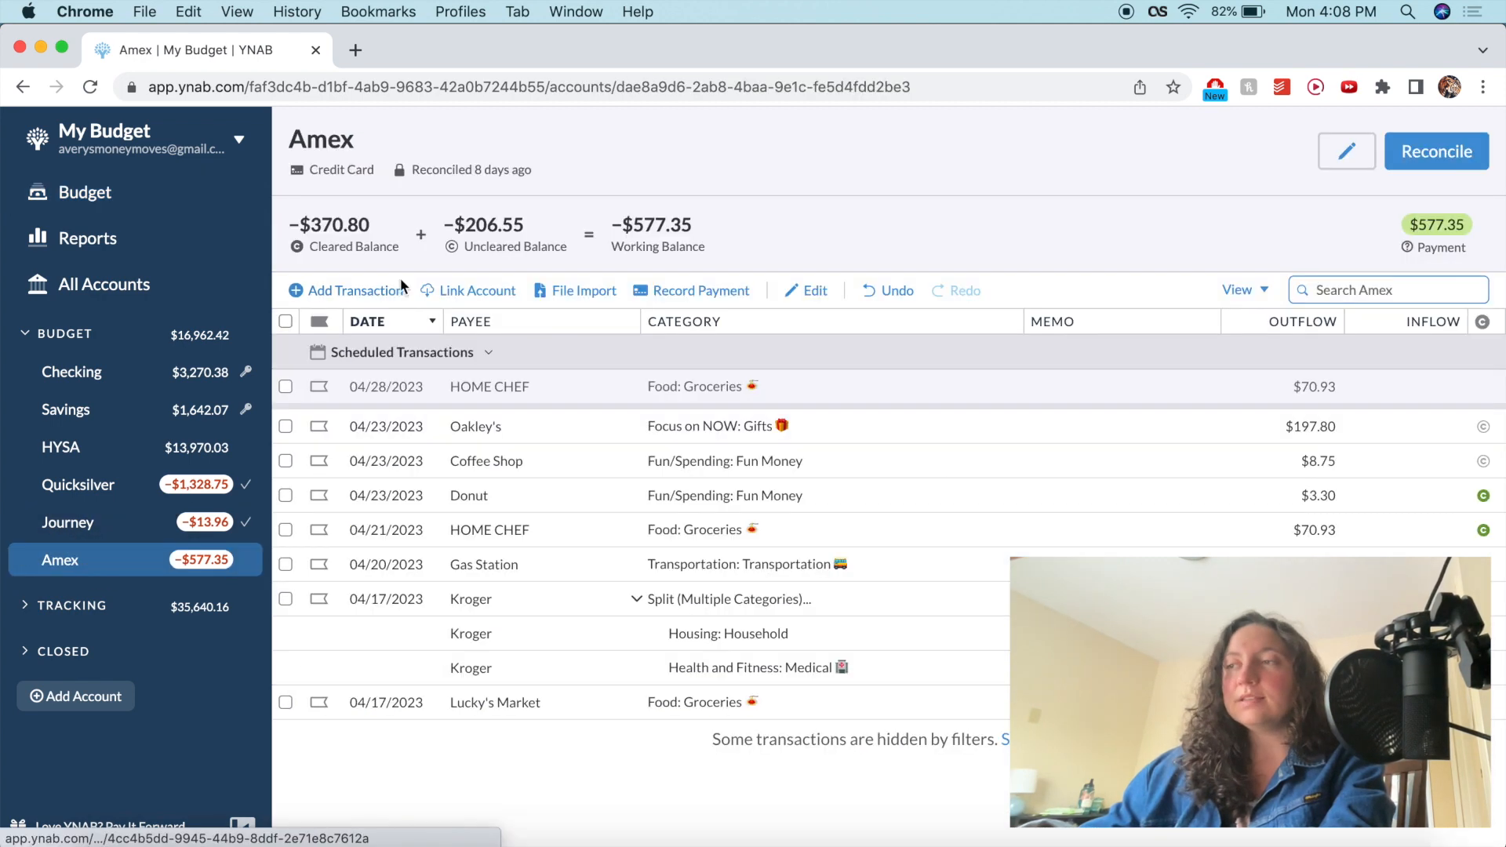
{"action": "left_click", "coordinate": [399, 280]}
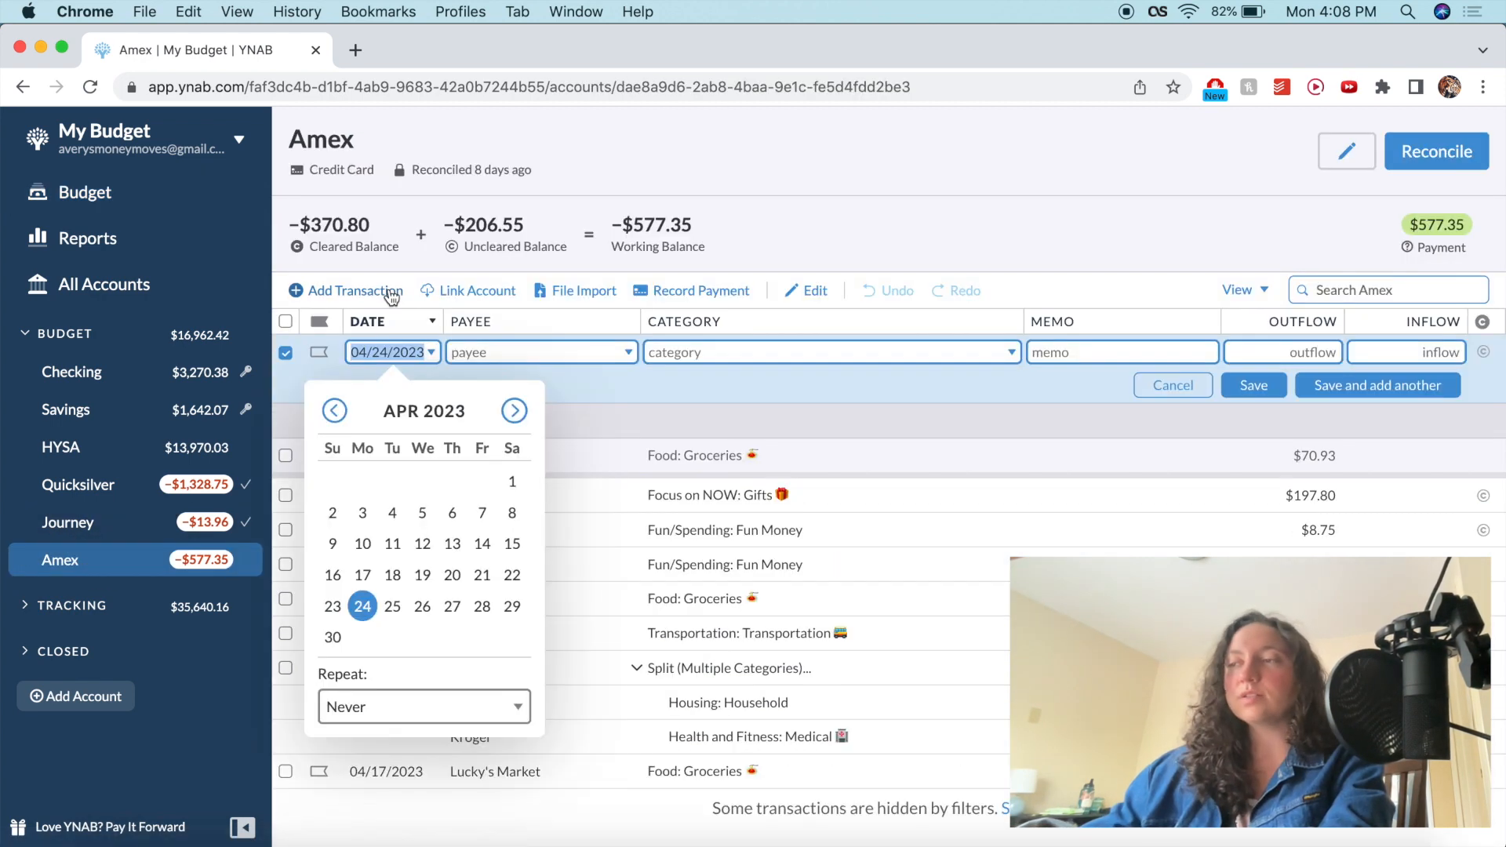
{"action": "left_click", "coordinate": [495, 338]}
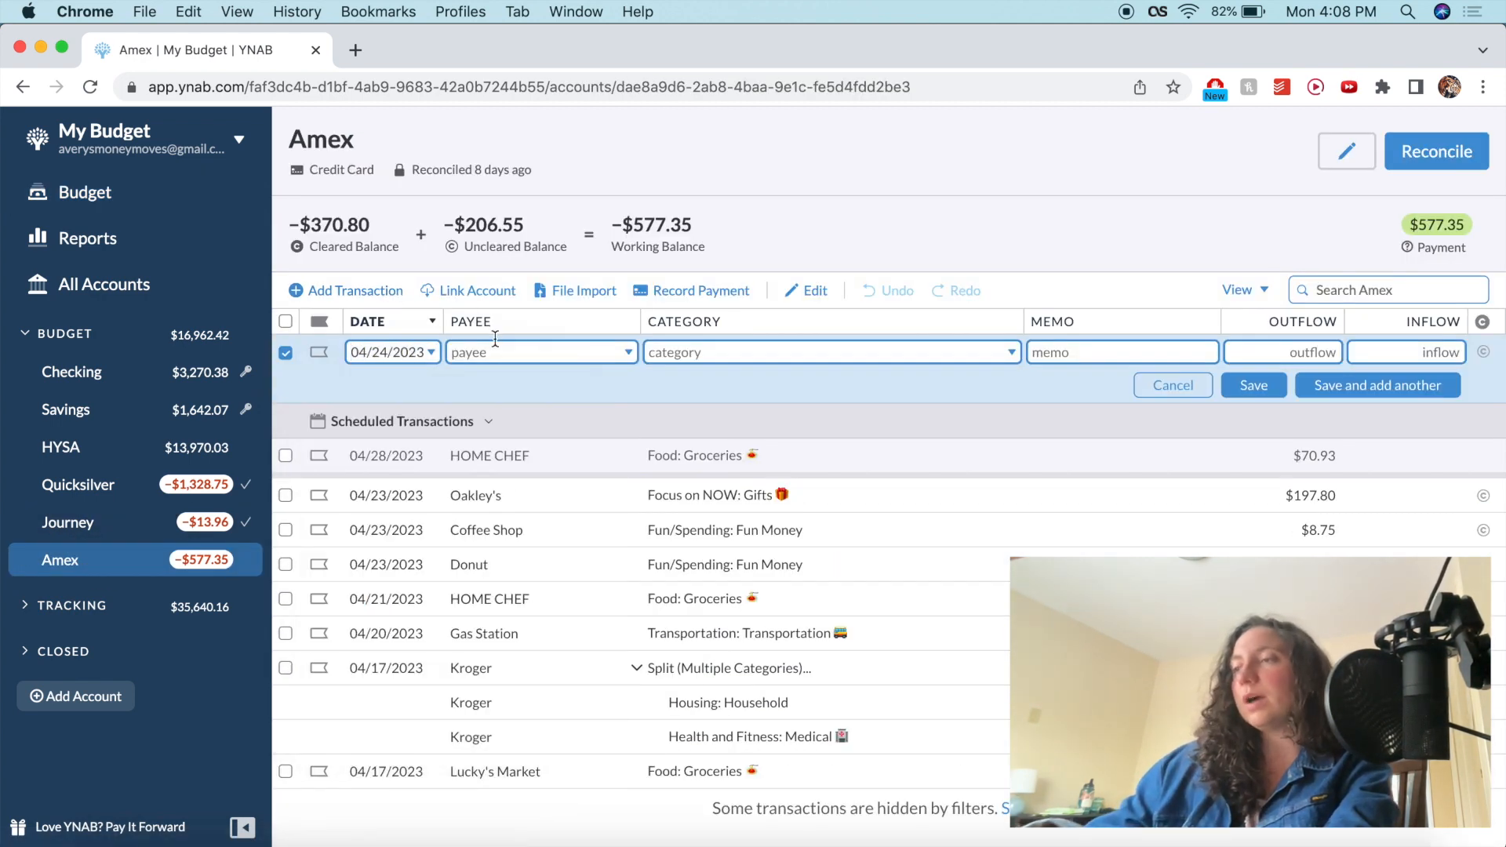
{"action": "left_click", "coordinate": [486, 352]}
{"action": "type", "text": "Homee C"}
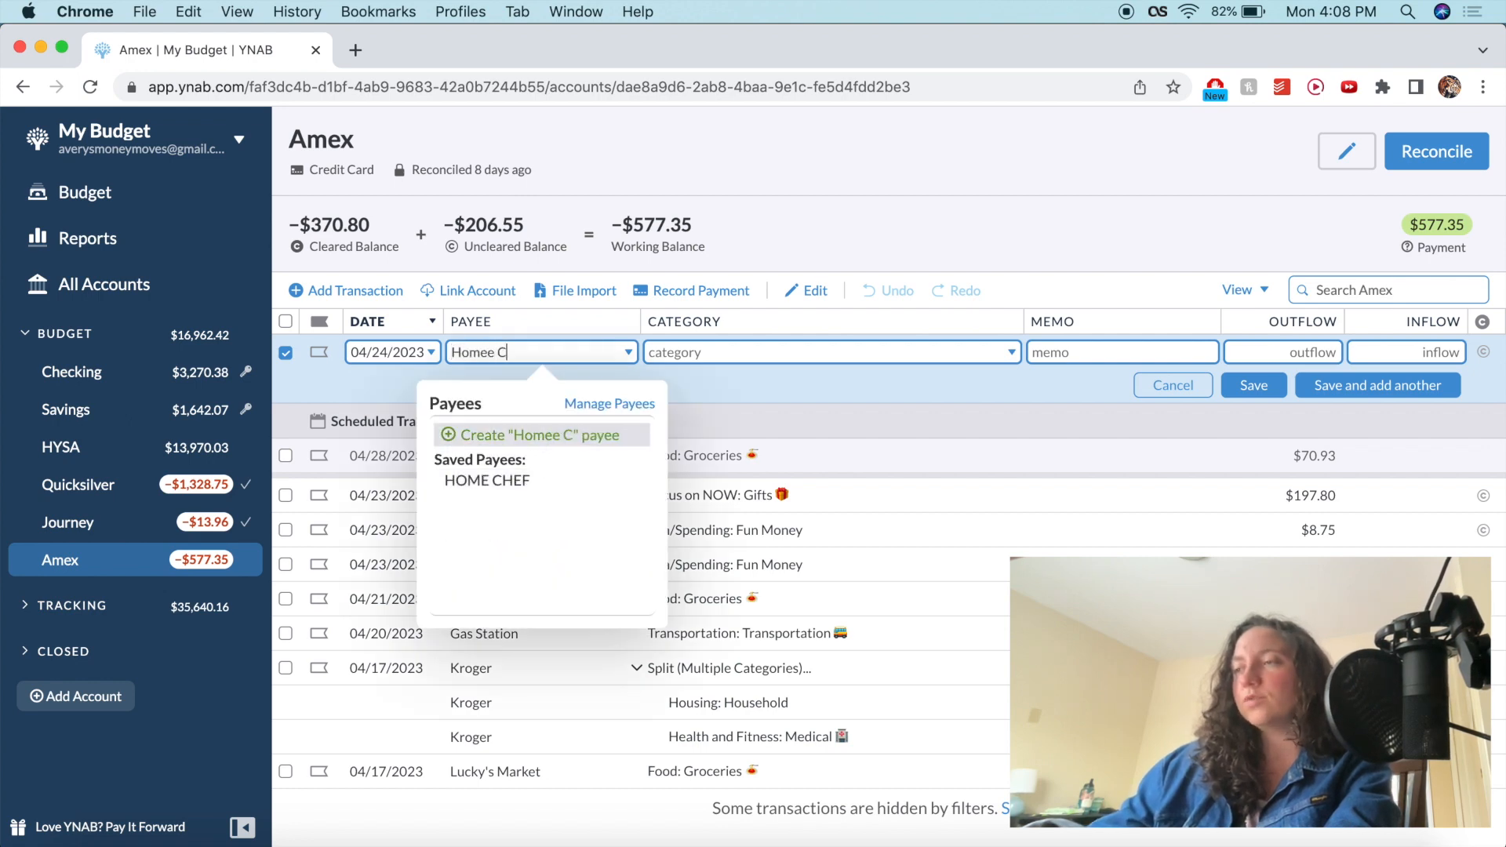
{"action": "key", "text": "BackSpace"}
{"action": "key", "text": "BackSpace"}
{"action": "key", "text": "BackSpace"}
{"action": "type", "text": "Chef"}
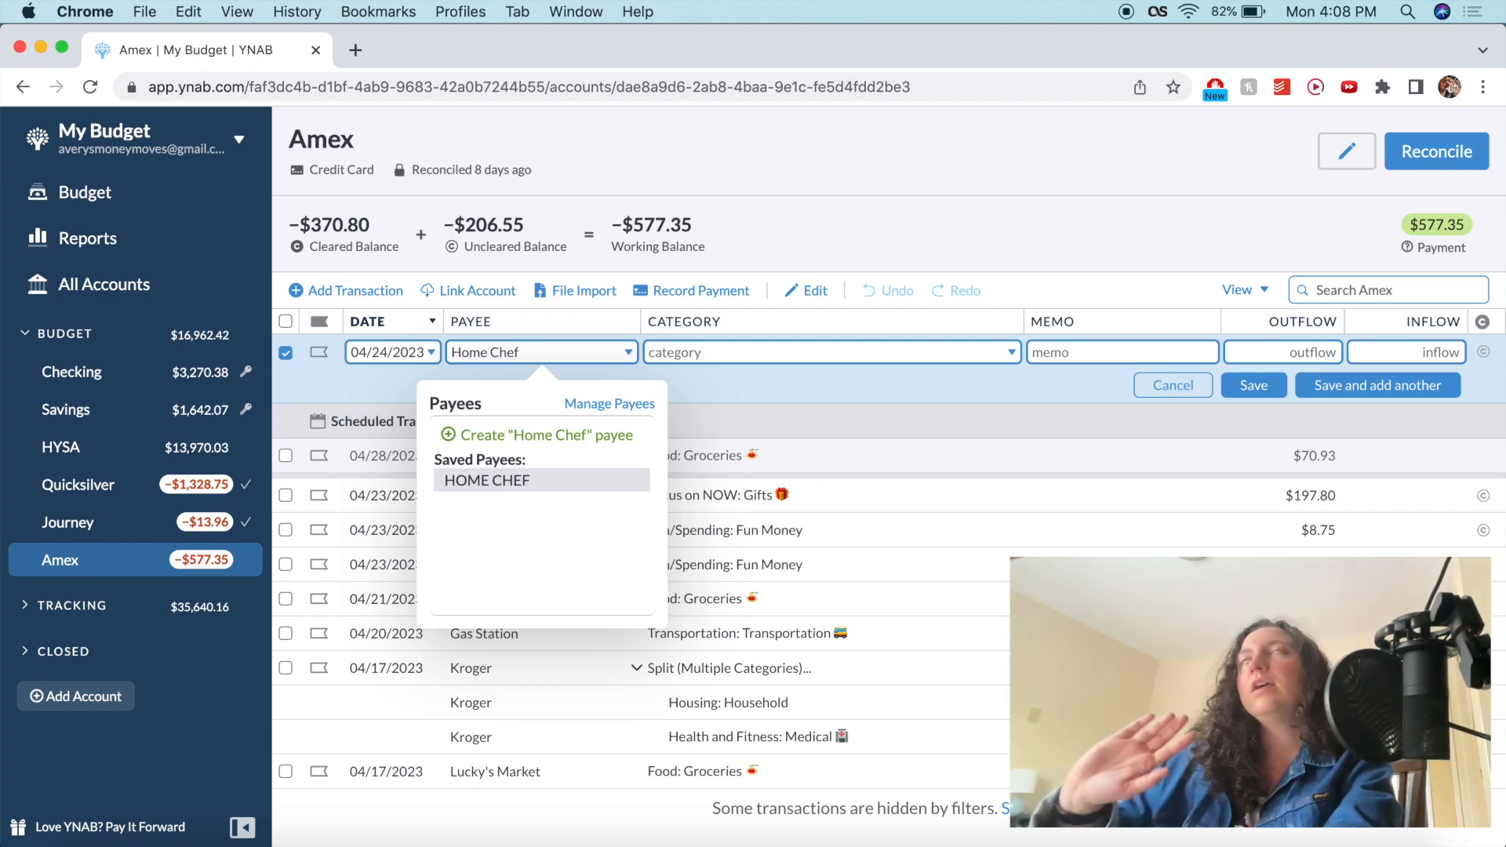
{"action": "key", "text": "BackSpace"}
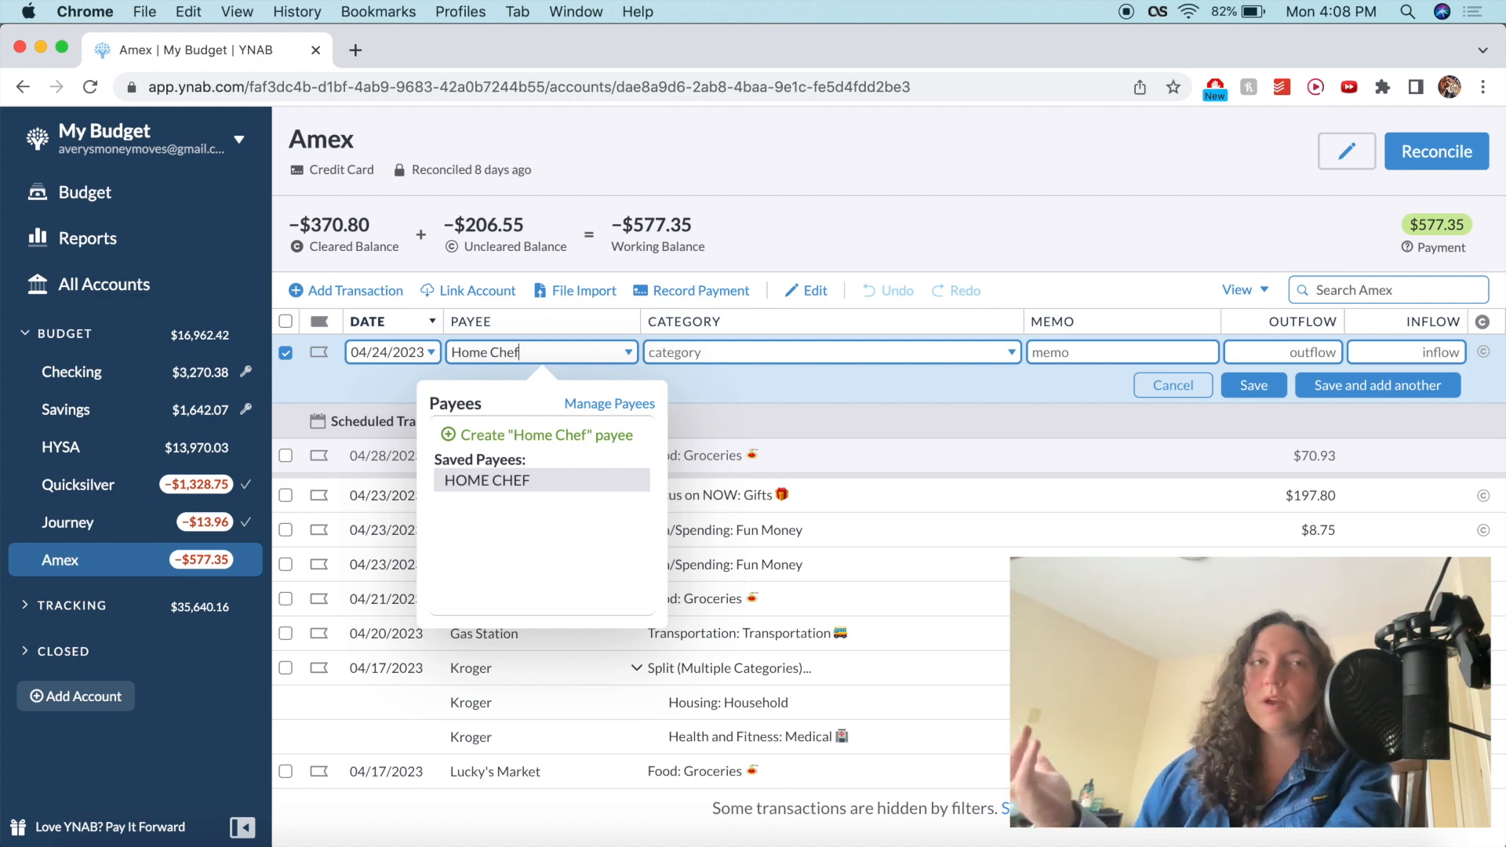
{"action": "key", "text": "Tab"}
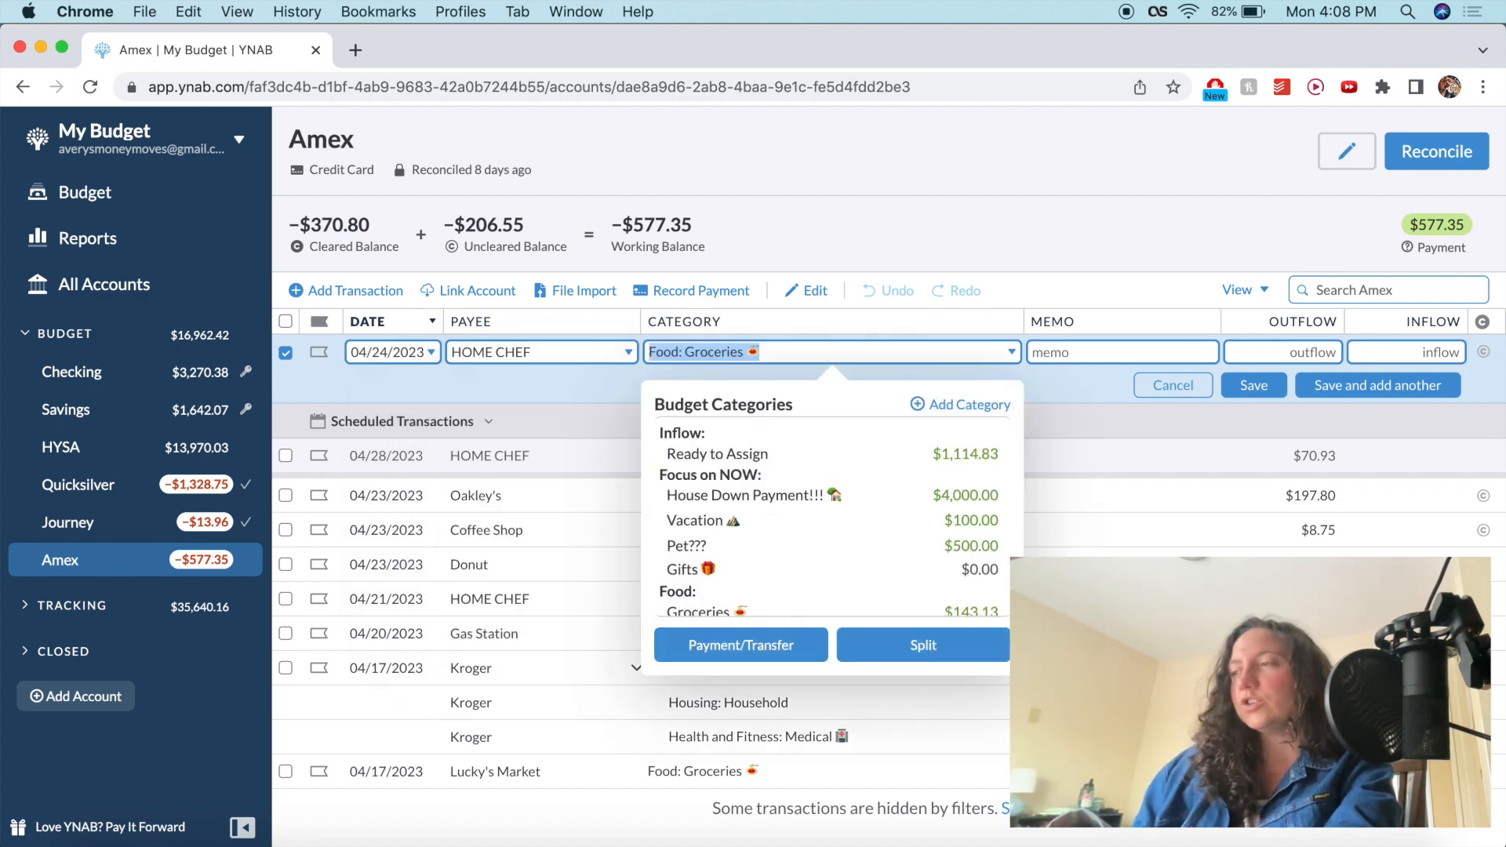
{"action": "type", "text": "ready"}
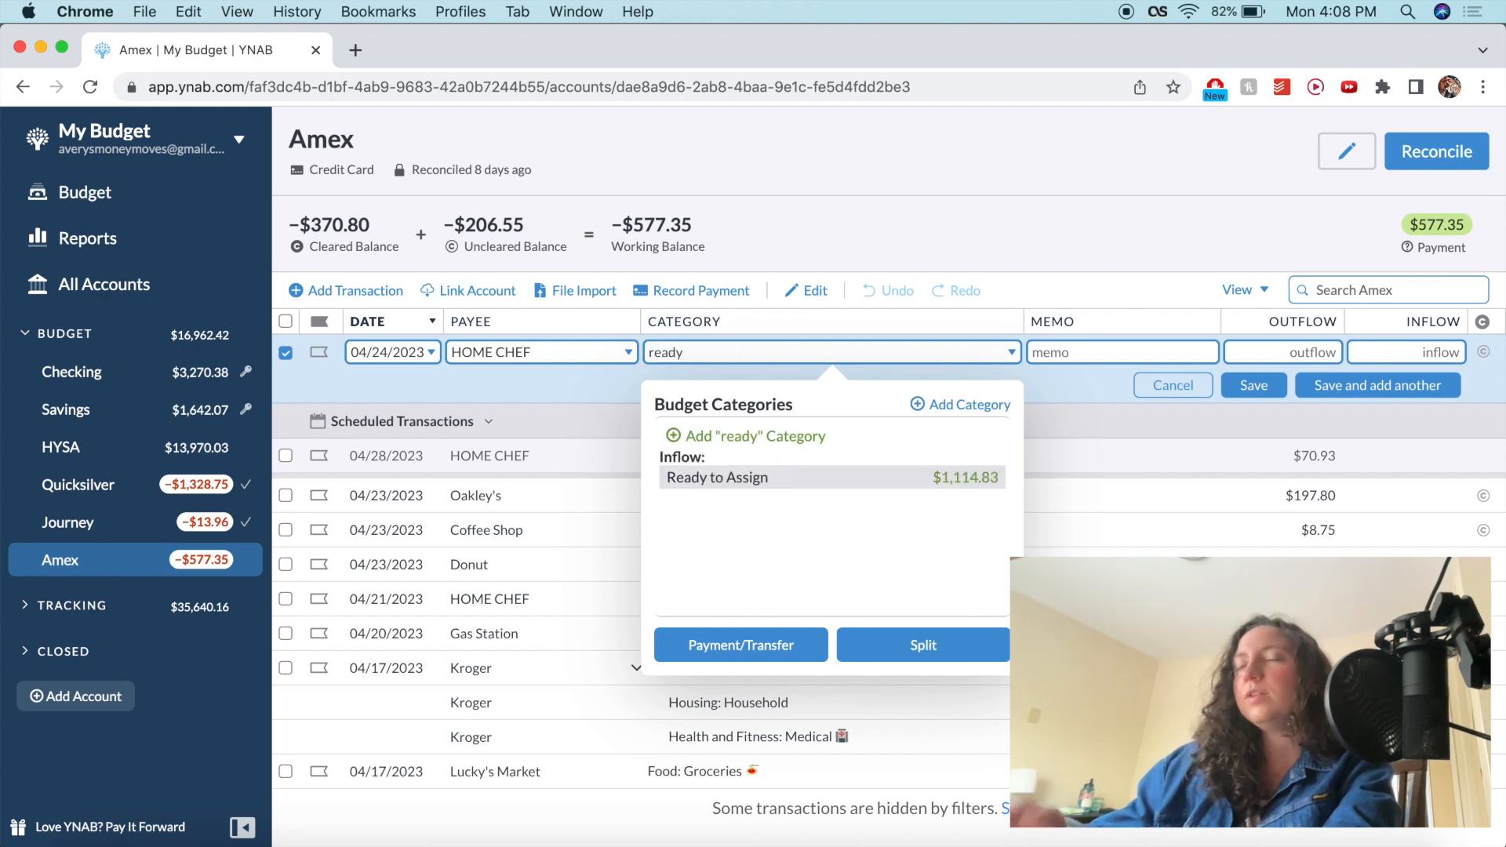
{"action": "key", "text": "BackSpace"}
{"action": "key", "text": "BackSpace"}
{"action": "key", "text": "BackSpace"}
{"action": "key", "text": "BackSpace"}
{"action": "key", "text": "BackSpace"}
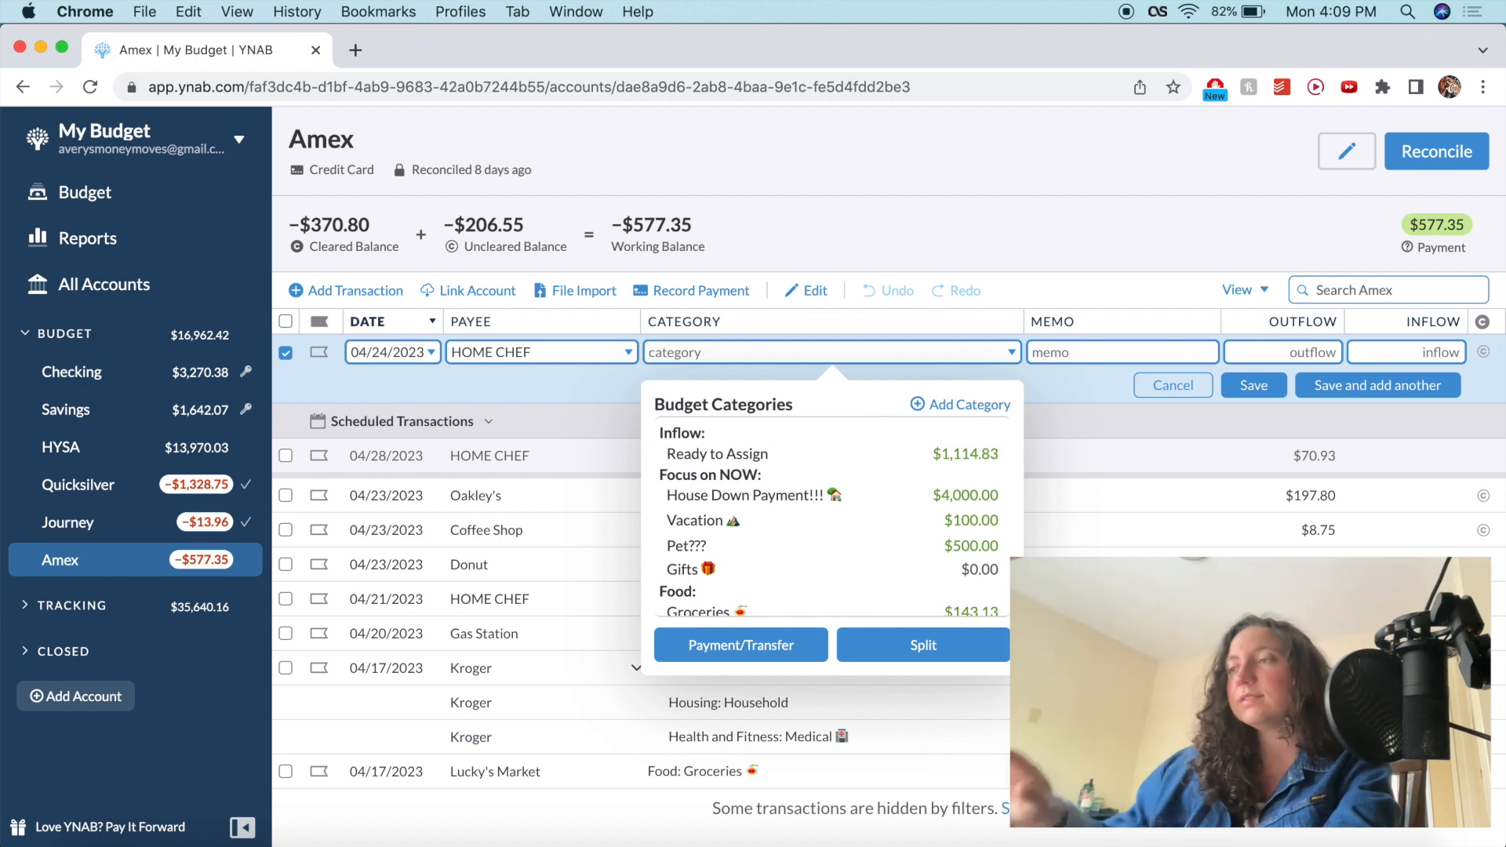
- Categorize the HOME CHEF transaction as Food: Groceries, enter a $20 inflow and save it
{"action": "type", "text": "gro"}
{"action": "key", "text": "Return"}
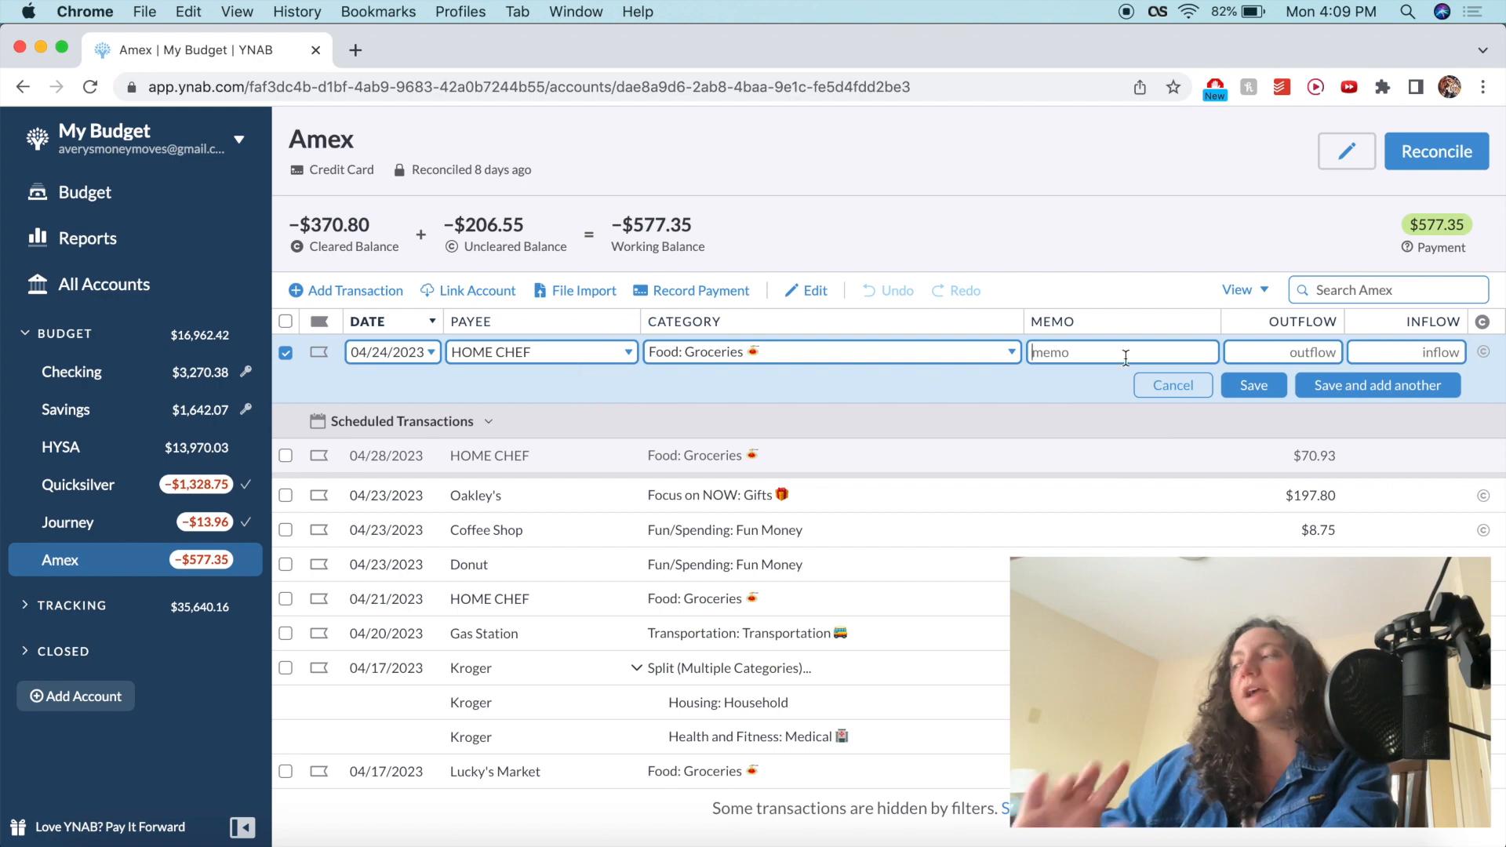
{"action": "key", "text": "Tab"}
{"action": "key", "text": "Tab"}
{"action": "type", "text": "2"}
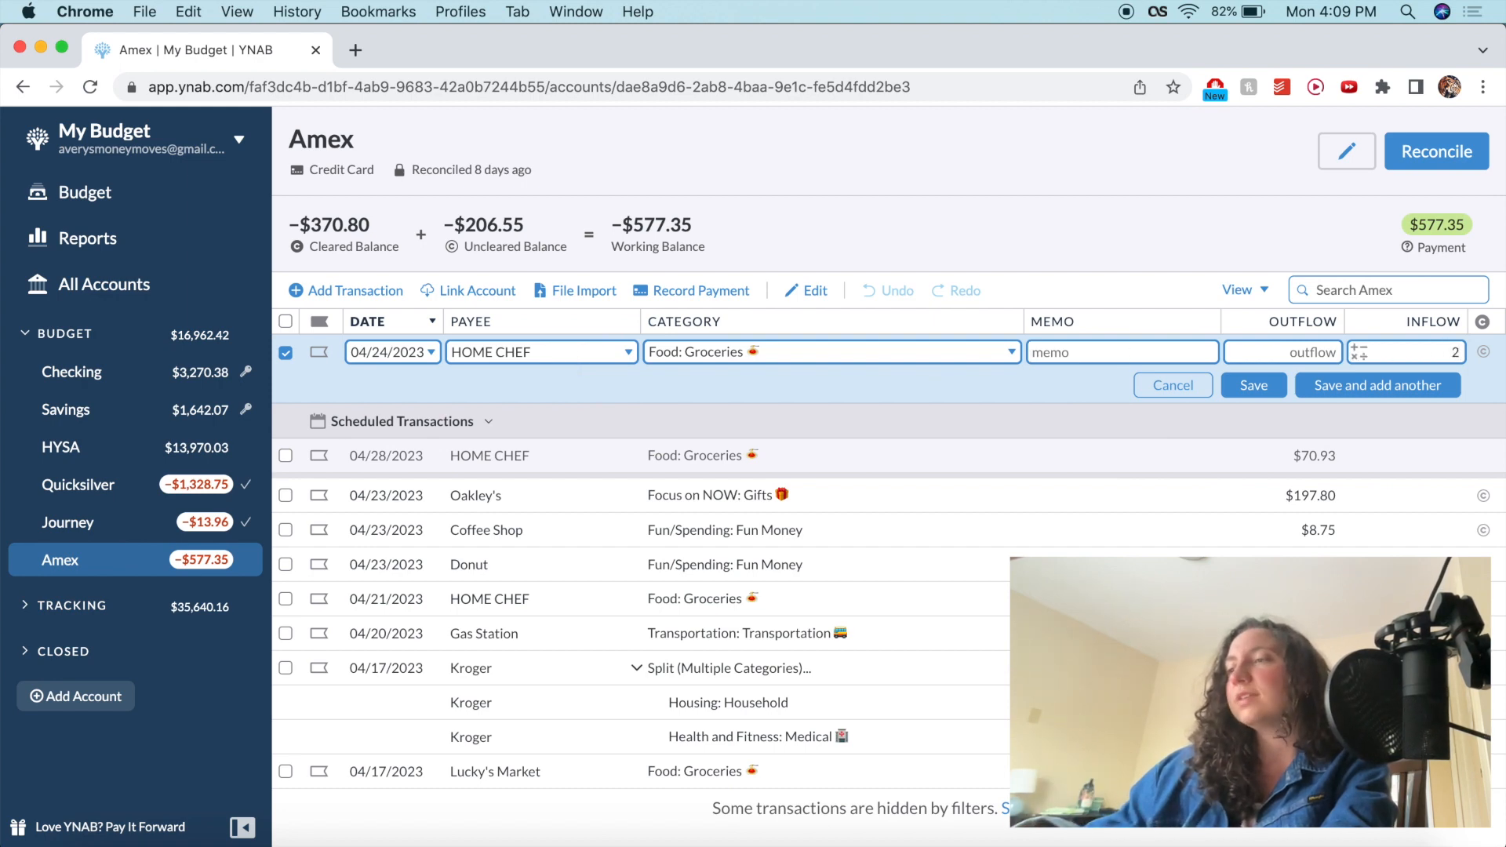
{"action": "type", "text": "0"}
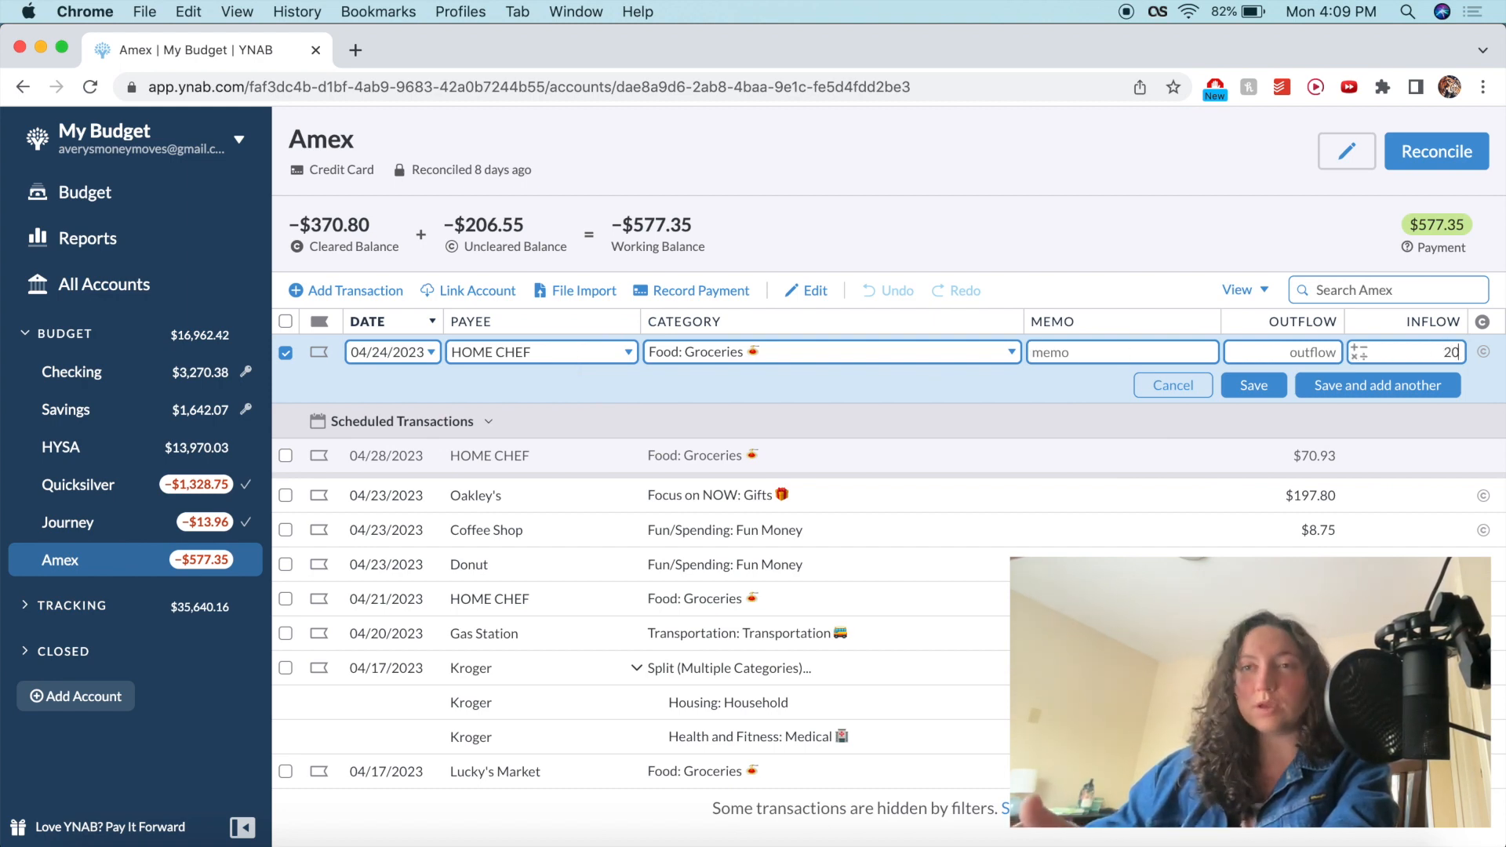
{"action": "key", "text": "Return"}
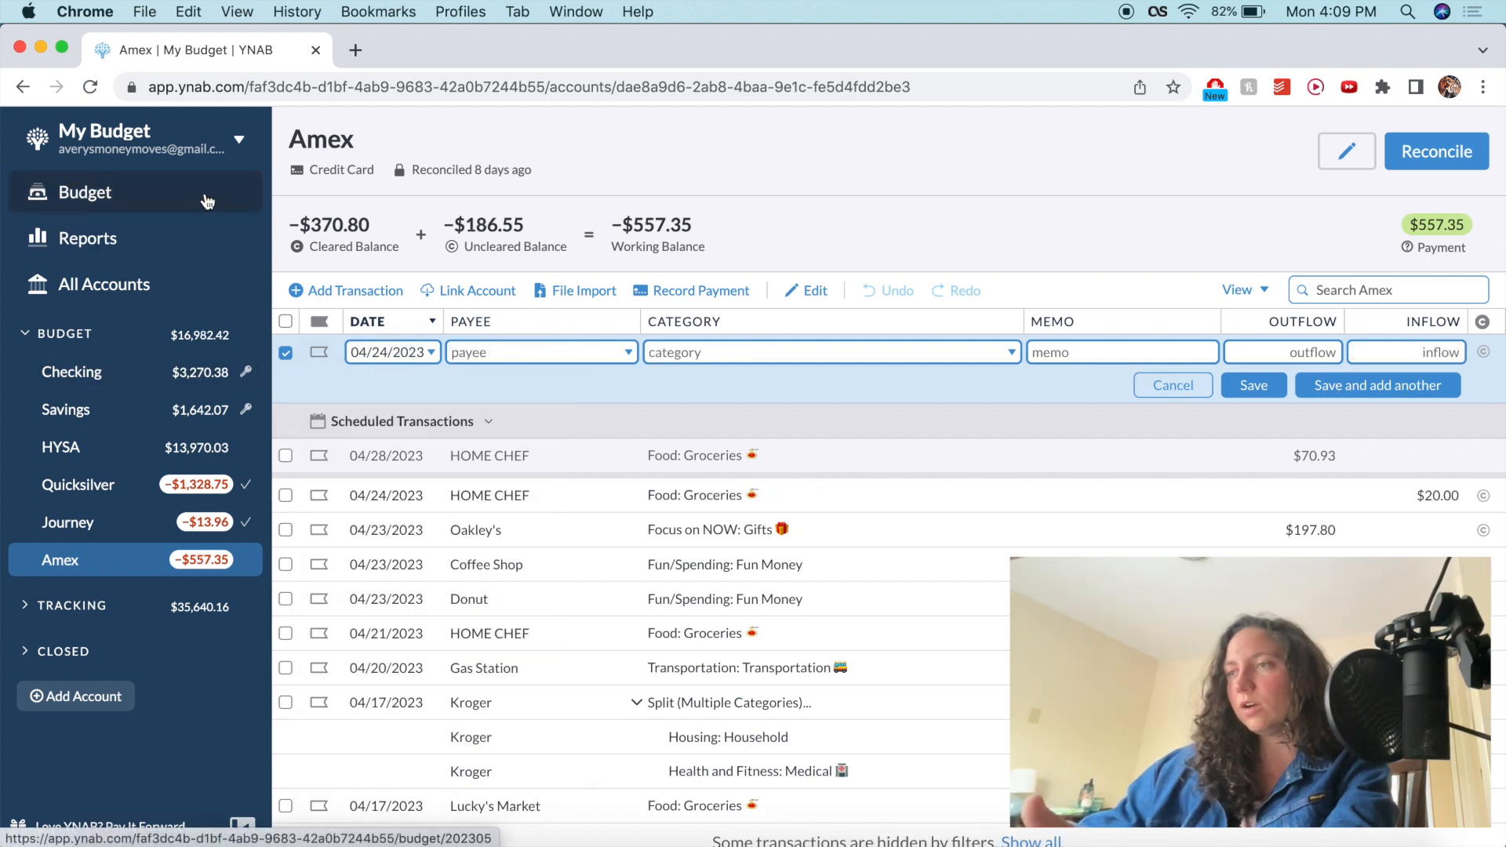
- Move $20 from the April 2023 Groceries category back to Ready to Assign
{"action": "left_click", "coordinate": [206, 195]}
{"action": "left_click", "coordinate": [302, 154]}
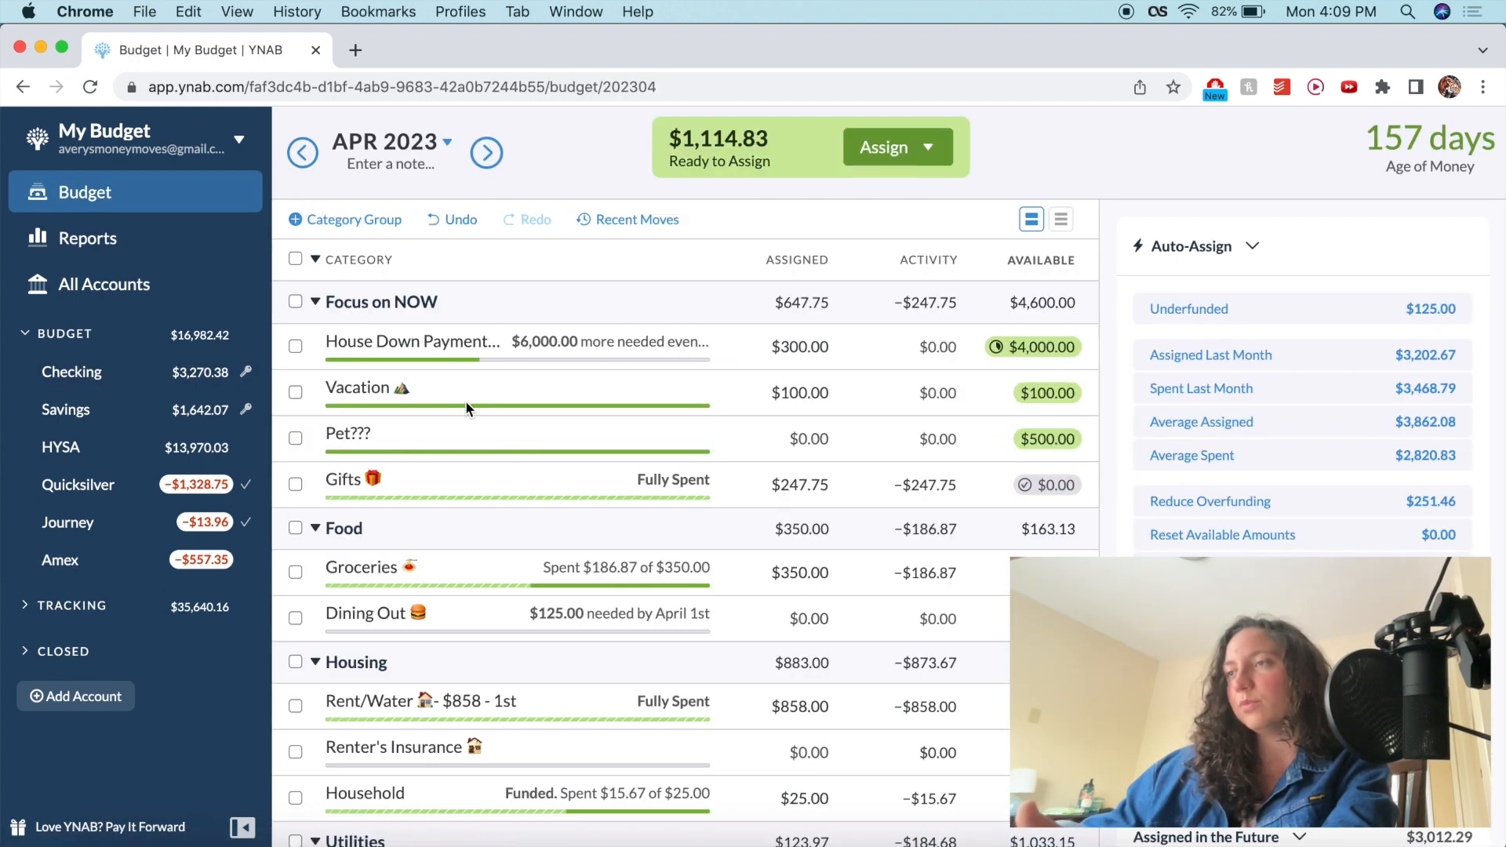
{"action": "scroll", "coordinate": [767, 514], "scroll_direction": "down", "scroll_amount": 1}
{"action": "scroll", "coordinate": [767, 514], "scroll_direction": "down", "scroll_amount": 1}
{"action": "left_click", "coordinate": [1050, 429]}
{"action": "type", "text": "20"}
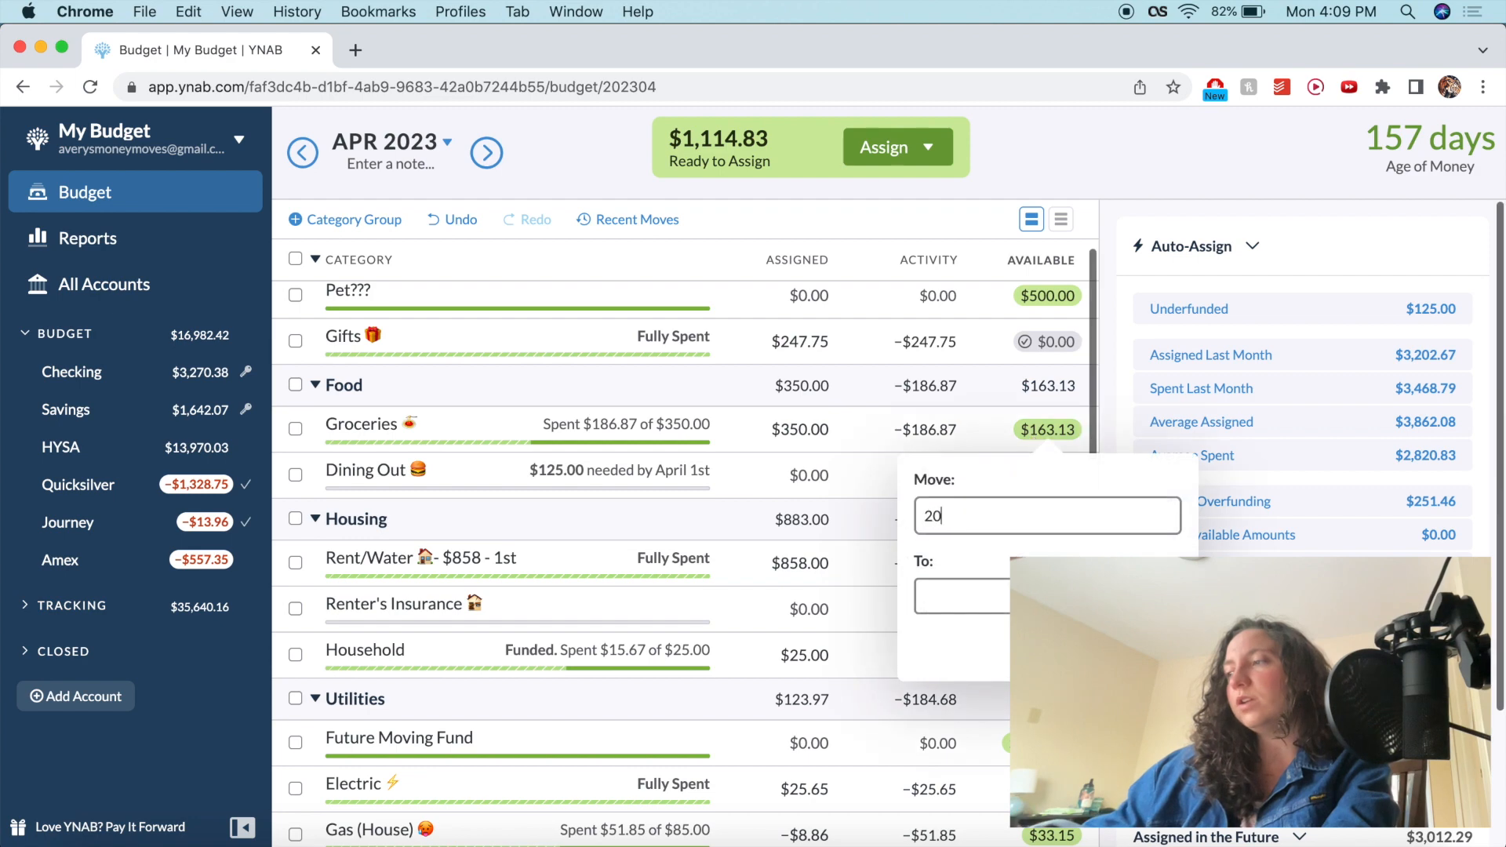
{"action": "left_click", "coordinate": [994, 584]}
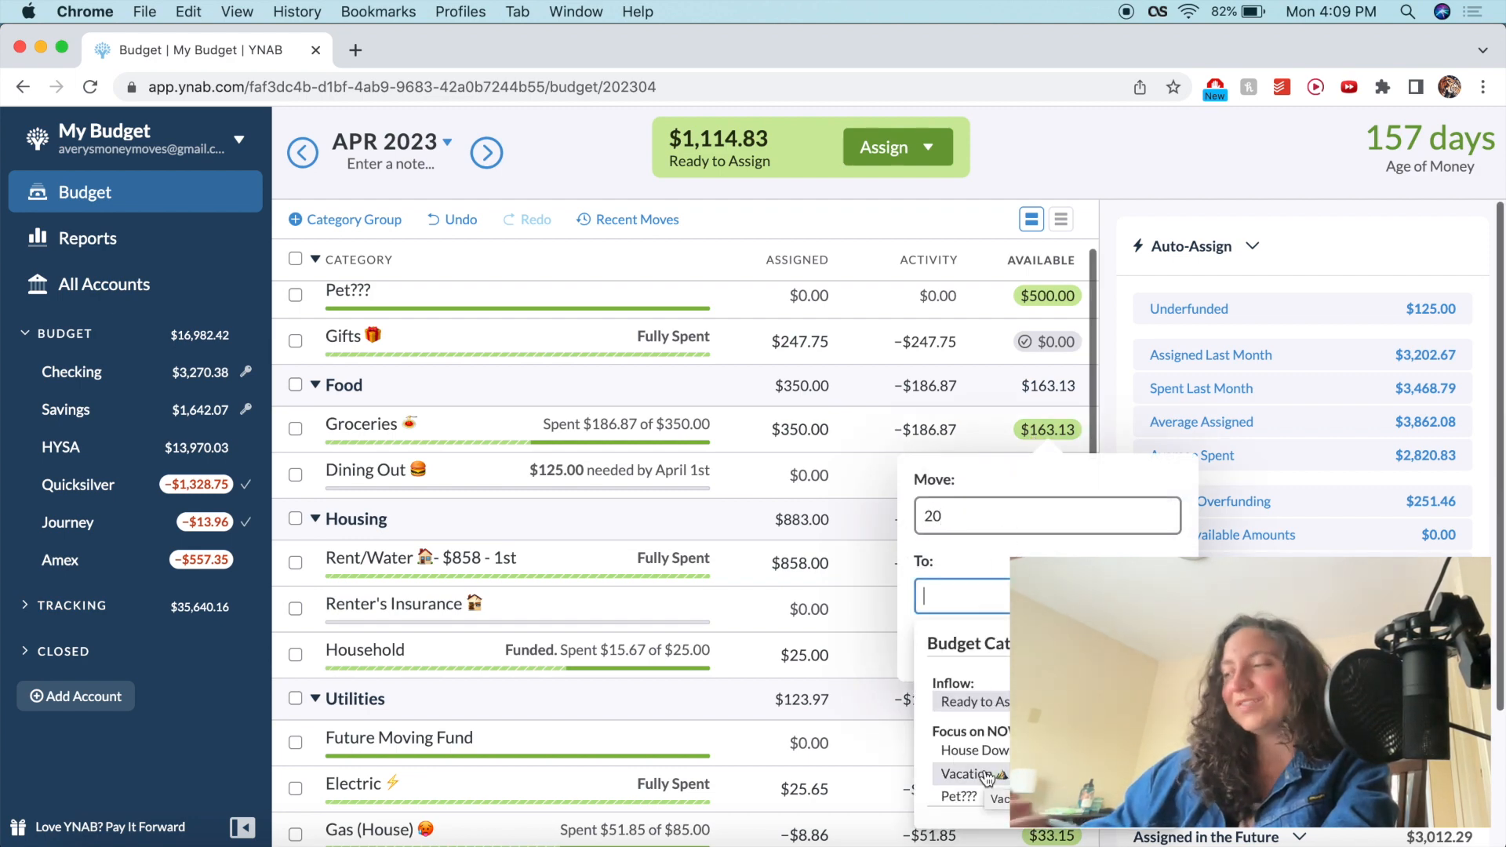
{"action": "left_click", "coordinate": [976, 704]}
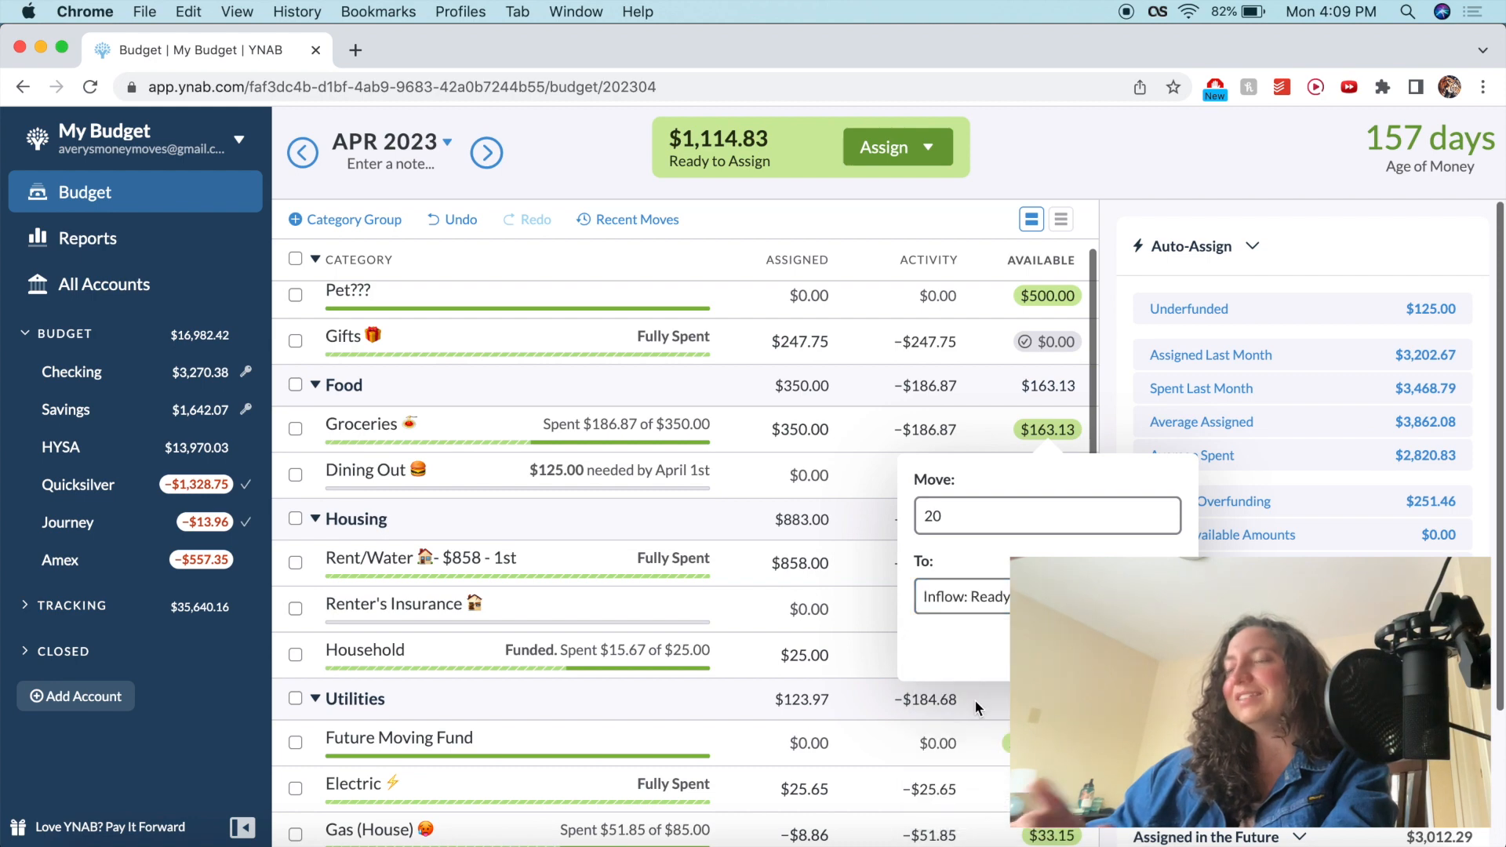
{"action": "left_click", "coordinate": [1156, 649]}
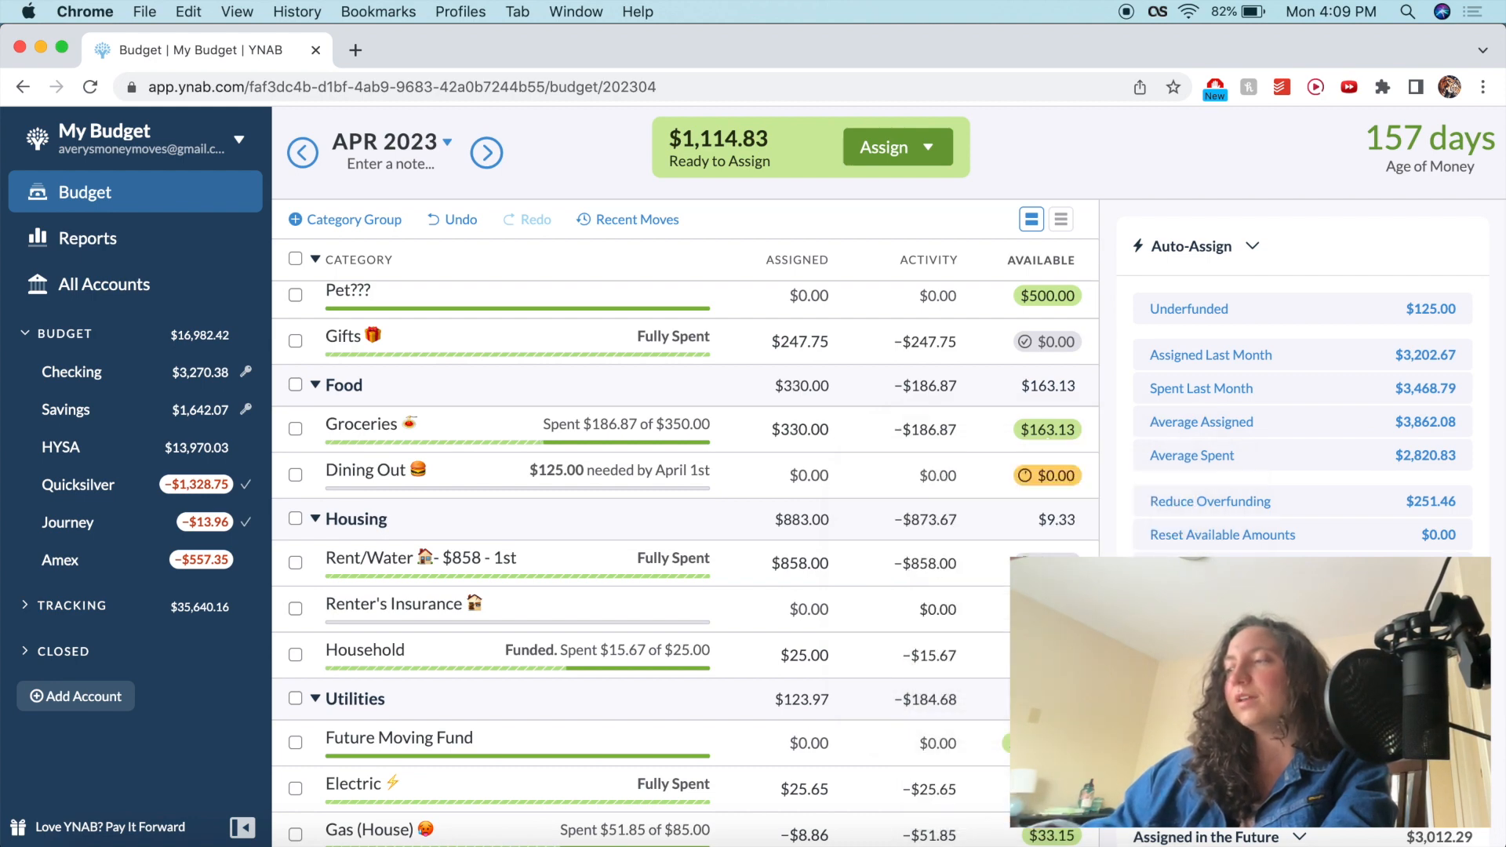
- Add $20 to the amount assigned to Roth IRA for May 2023
{"action": "left_click", "coordinate": [486, 152]}
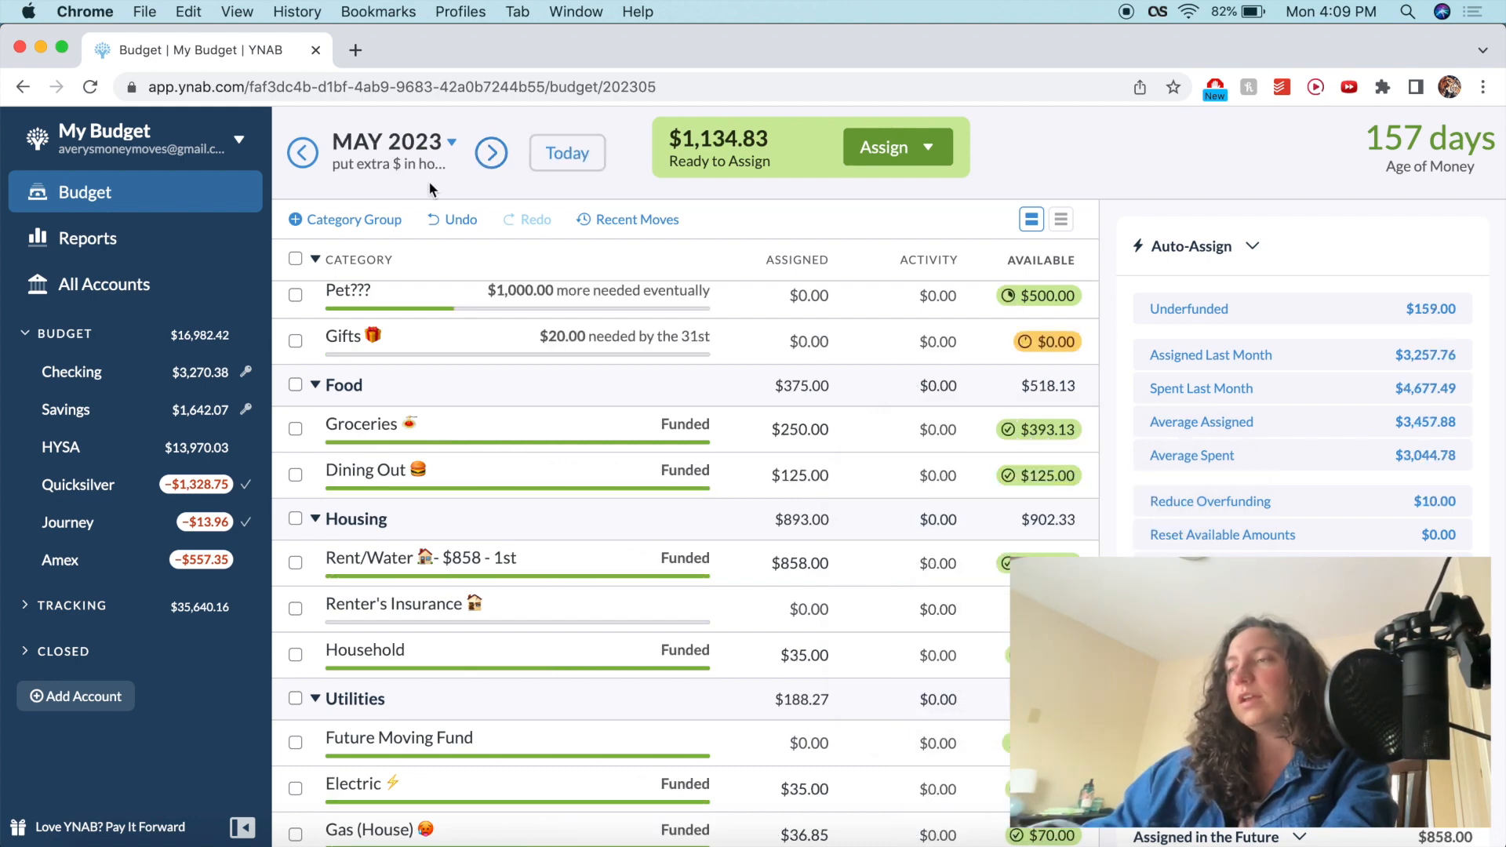
{"action": "scroll", "coordinate": [548, 465], "scroll_direction": "down", "scroll_amount": 10}
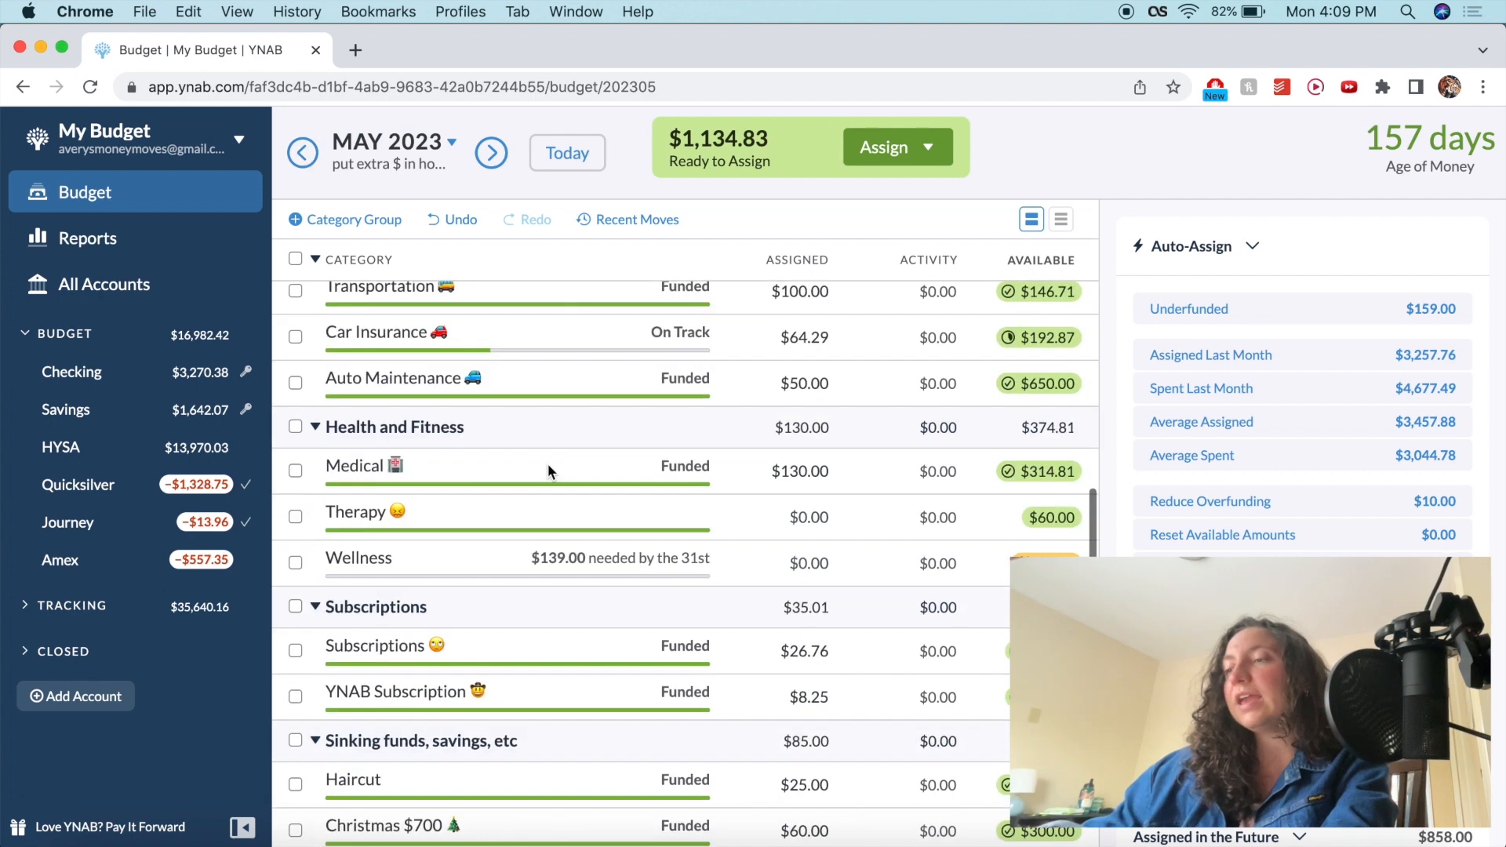
{"action": "scroll", "coordinate": [785, 631], "scroll_direction": "down", "scroll_amount": 3}
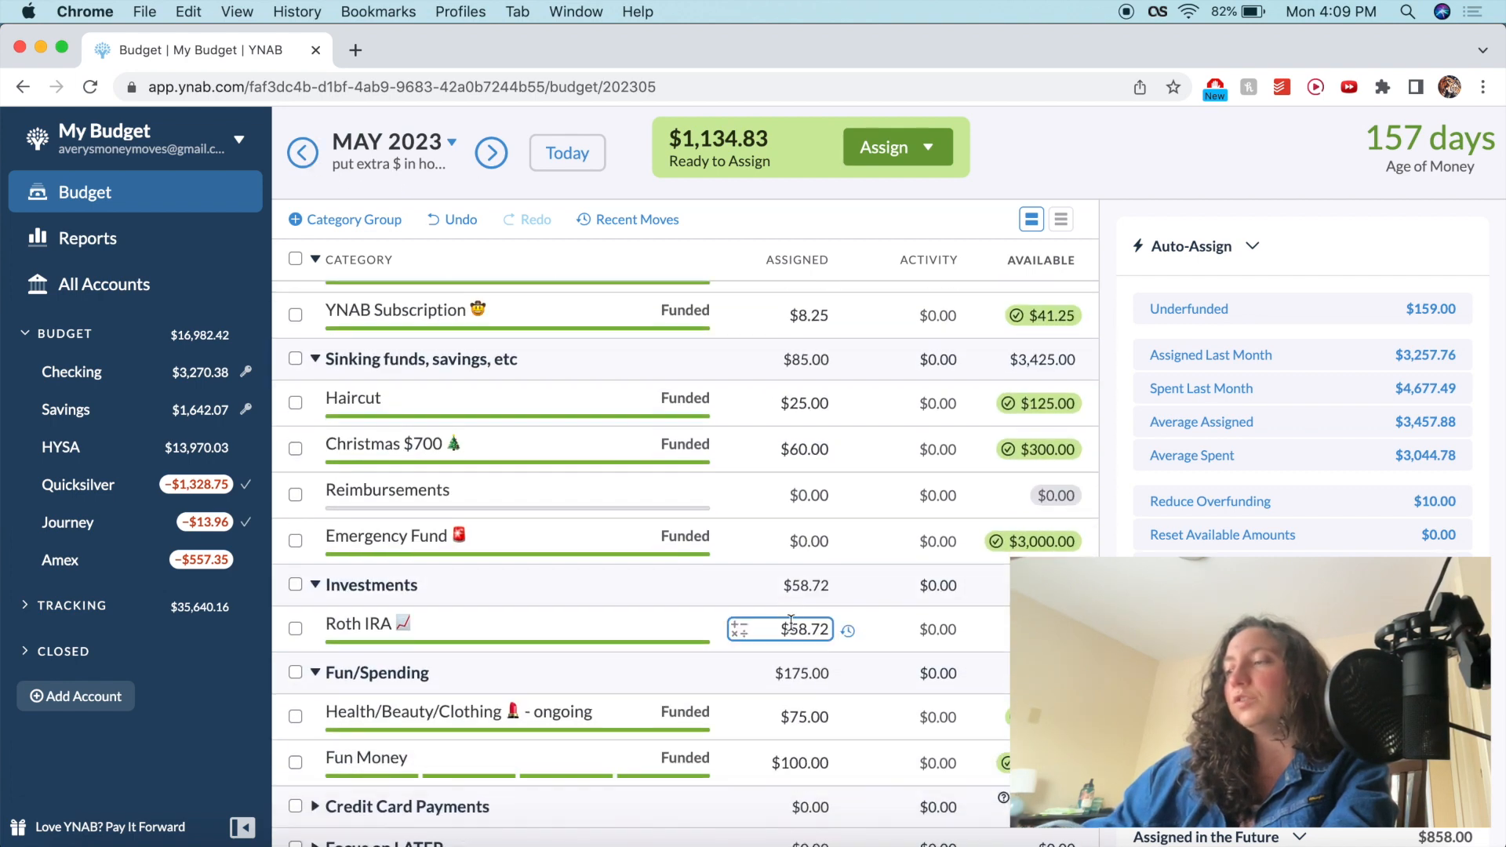
{"action": "left_click", "coordinate": [788, 629]}
{"action": "type", "text": "+20"}
{"action": "key", "text": "Return"}
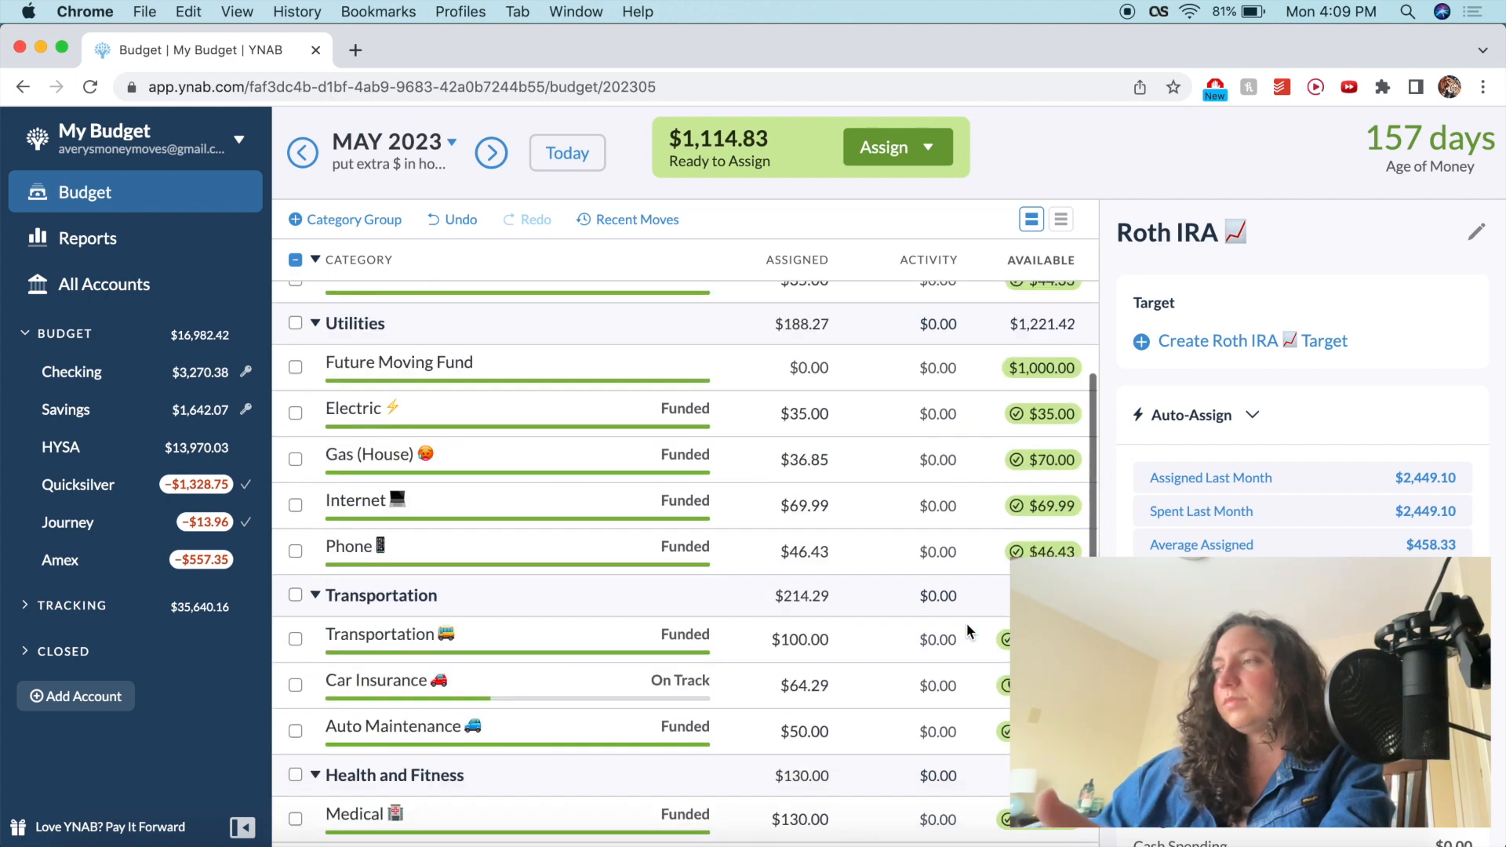
- Clear the category selection and assign $300 to Vacation in the May 2023 Focus on NOW group
{"action": "scroll", "coordinate": [966, 623], "scroll_direction": "up", "scroll_amount": 10}
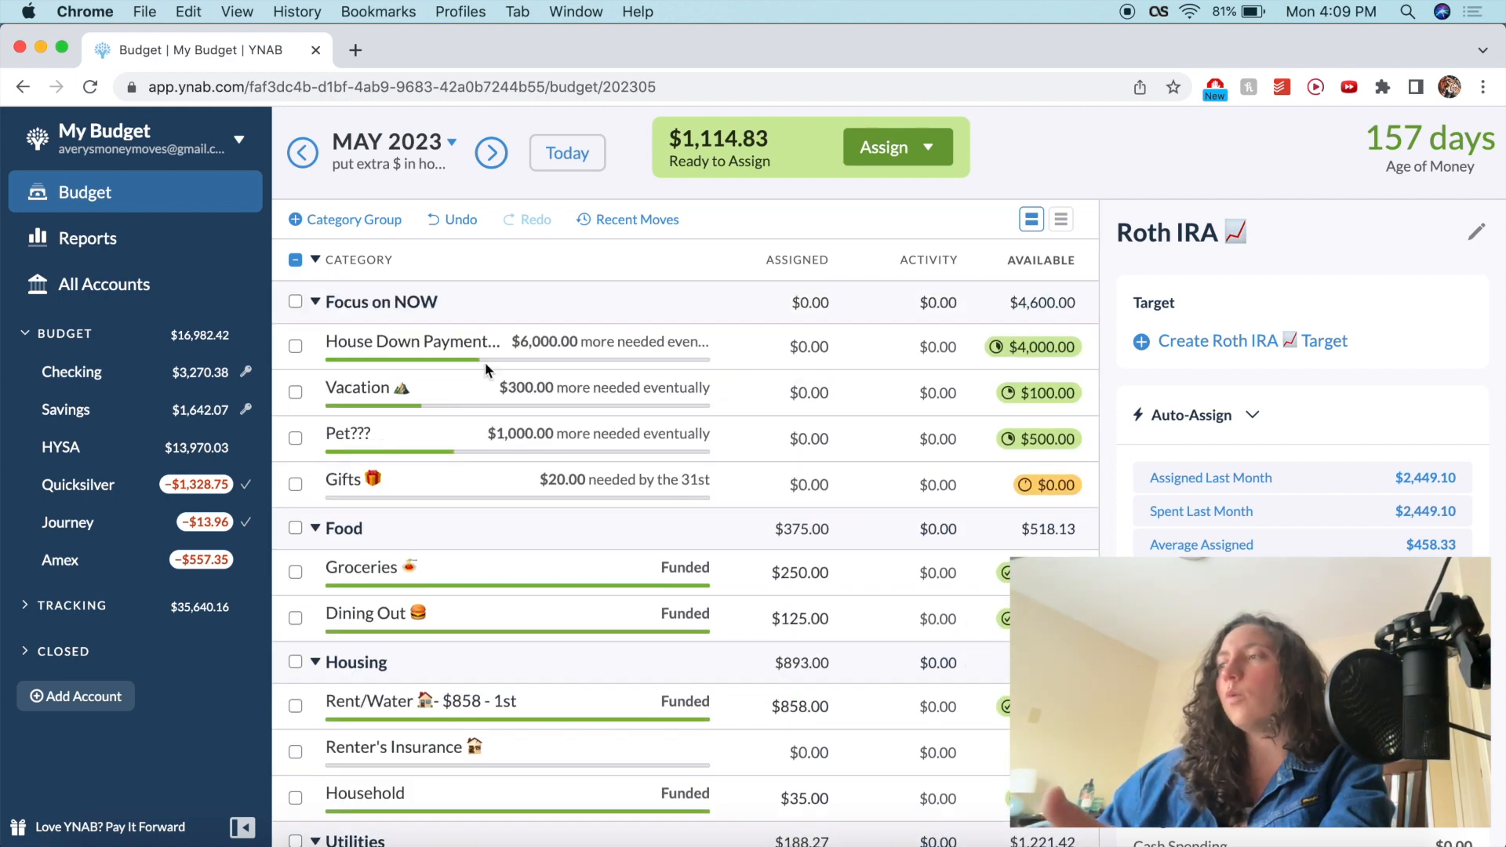
{"action": "left_click", "coordinate": [296, 259]}
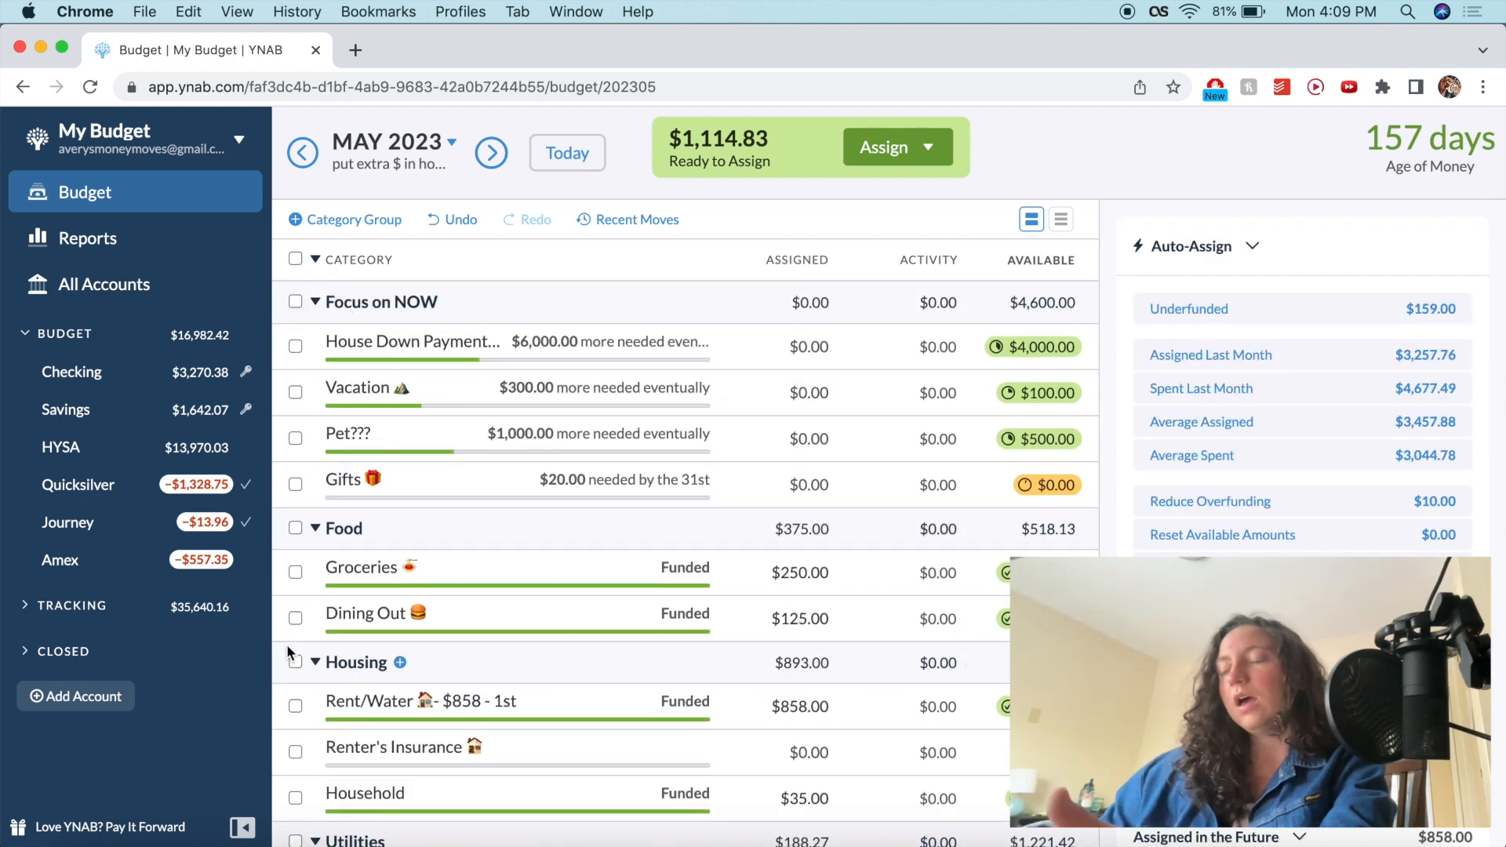
{"action": "left_click", "coordinate": [782, 396]}
{"action": "type", "text": "300"}
{"action": "key", "text": "Return"}
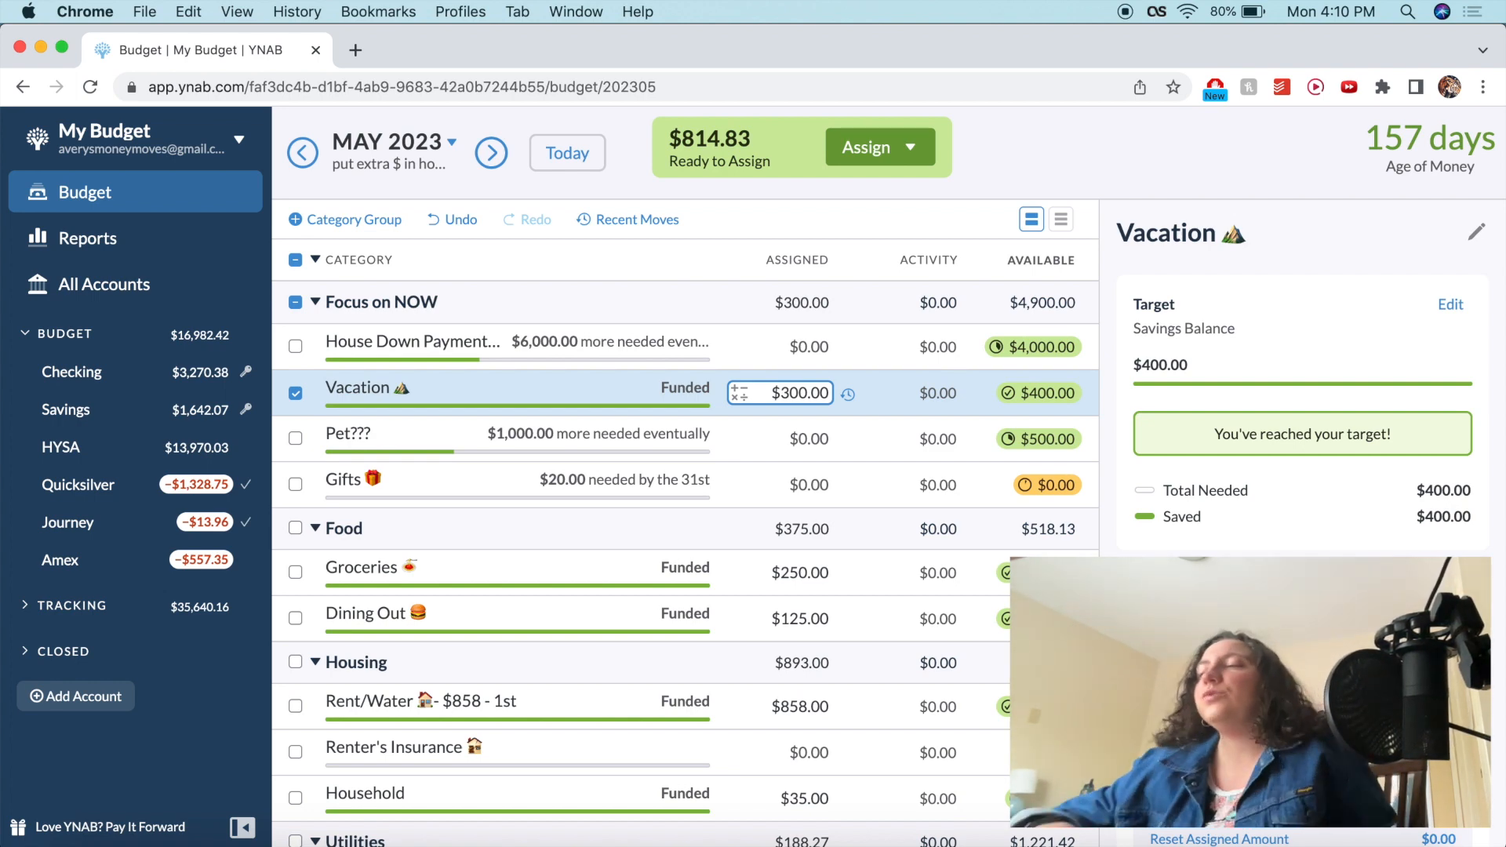
- Set the amount needed in the Vacation category's Savings Balance target to $300
{"action": "left_click", "coordinate": [802, 391]}
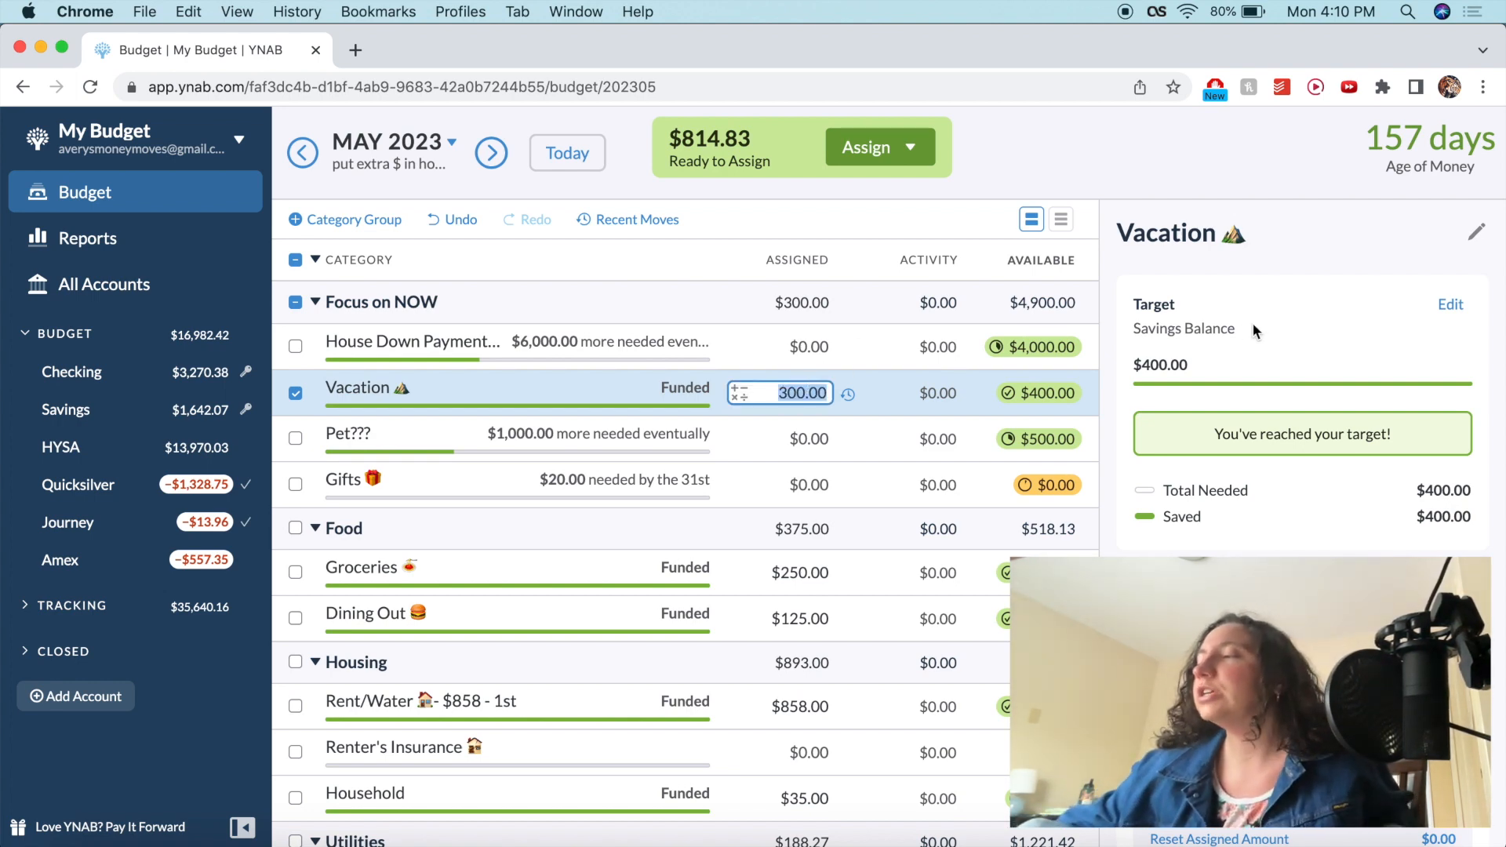
{"action": "left_click", "coordinate": [1453, 305]}
{"action": "type", "text": "300"}
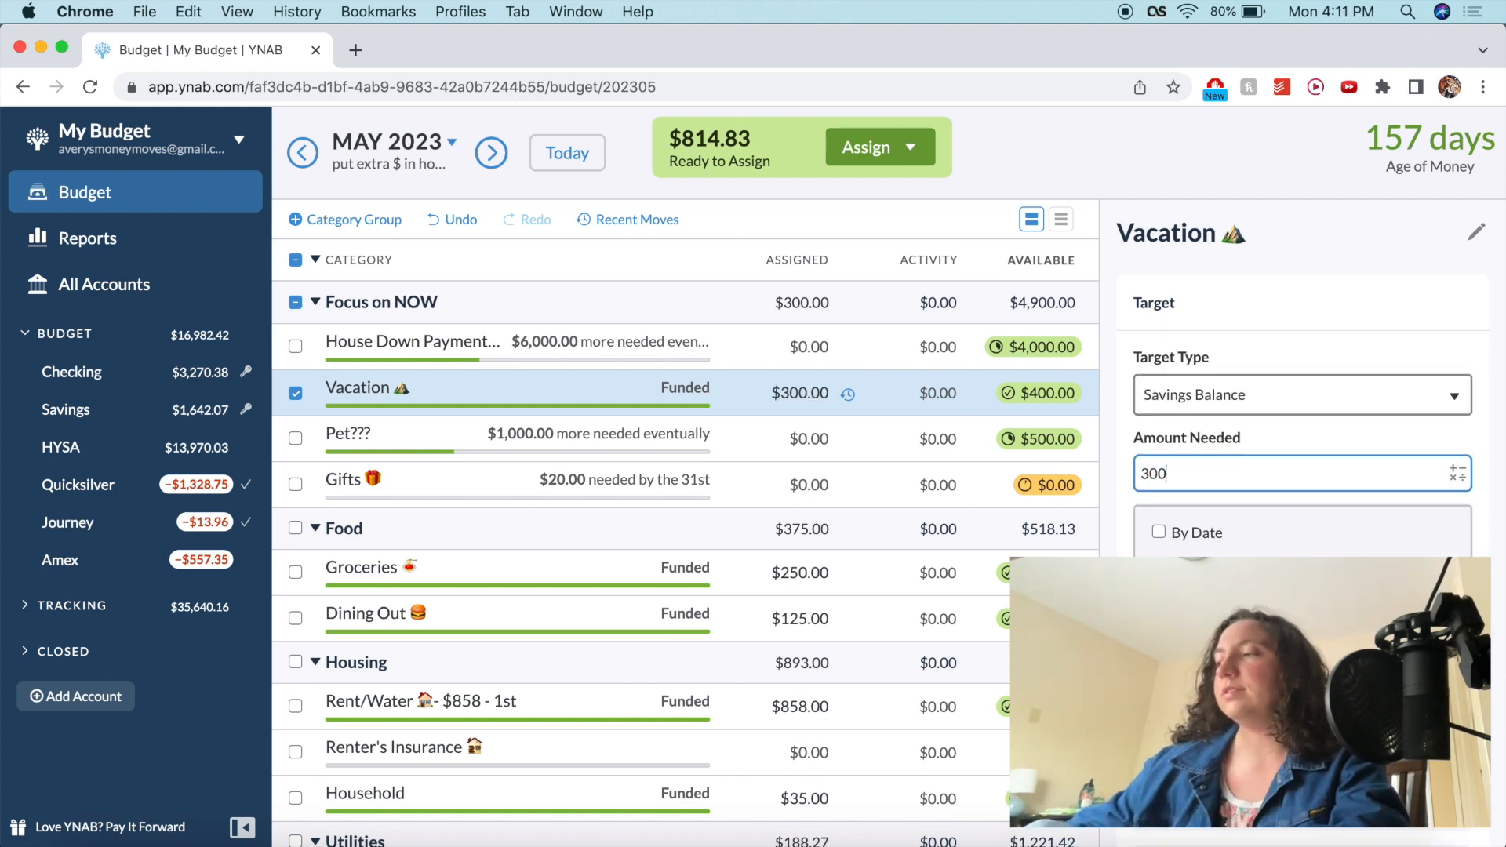
{"action": "key", "text": "Return"}
- Subtract $100 from the amount assigned to Vacation for May 2023 and deselect the category
{"action": "left_click", "coordinate": [792, 394]}
{"action": "key", "text": "Right"}
{"action": "type", "text": "-100"}
{"action": "key", "text": "Return"}
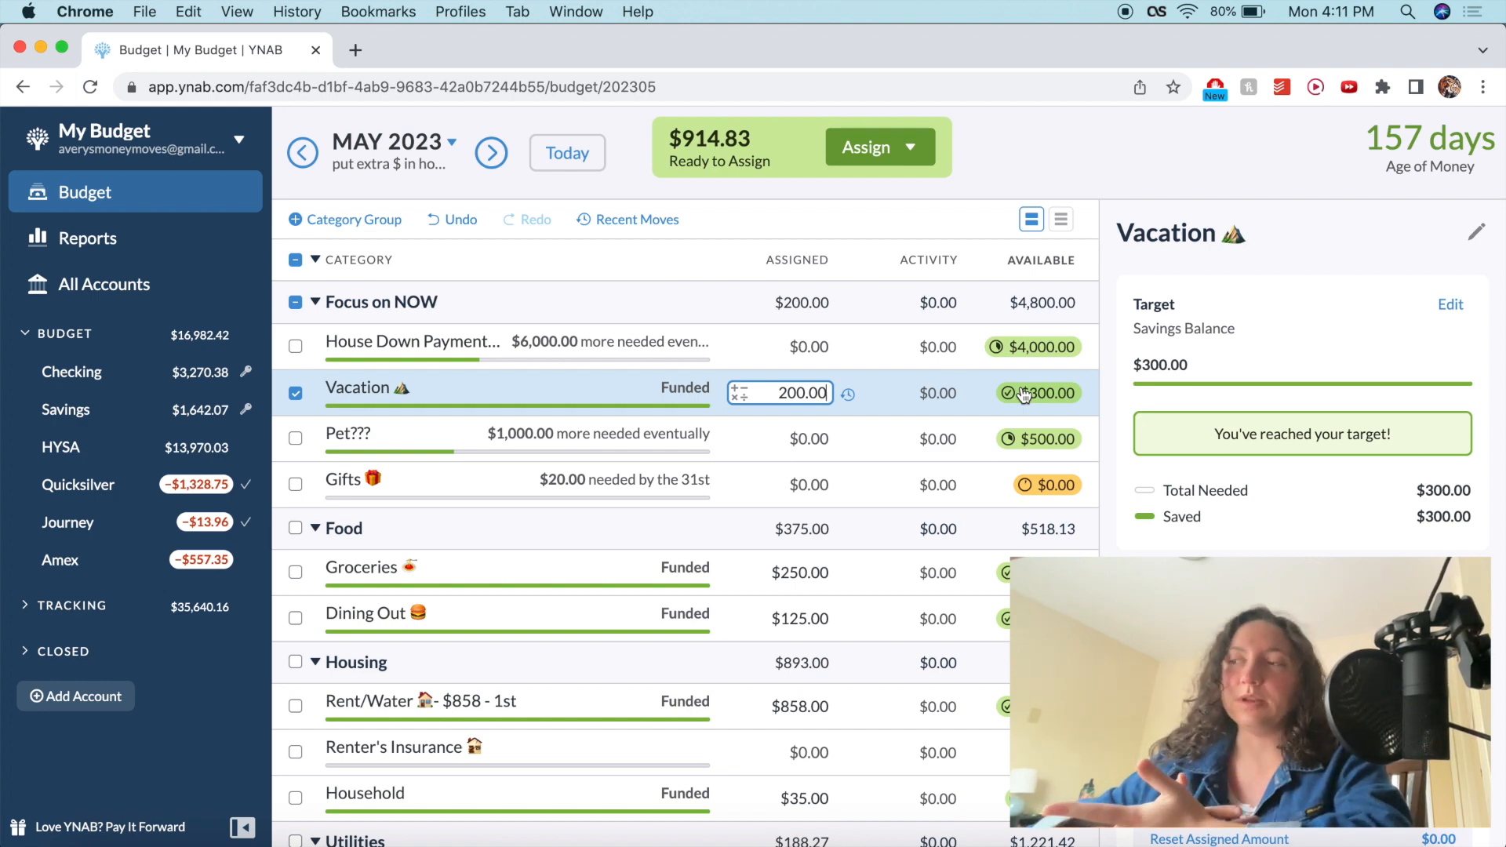
{"action": "left_click", "coordinate": [295, 393]}
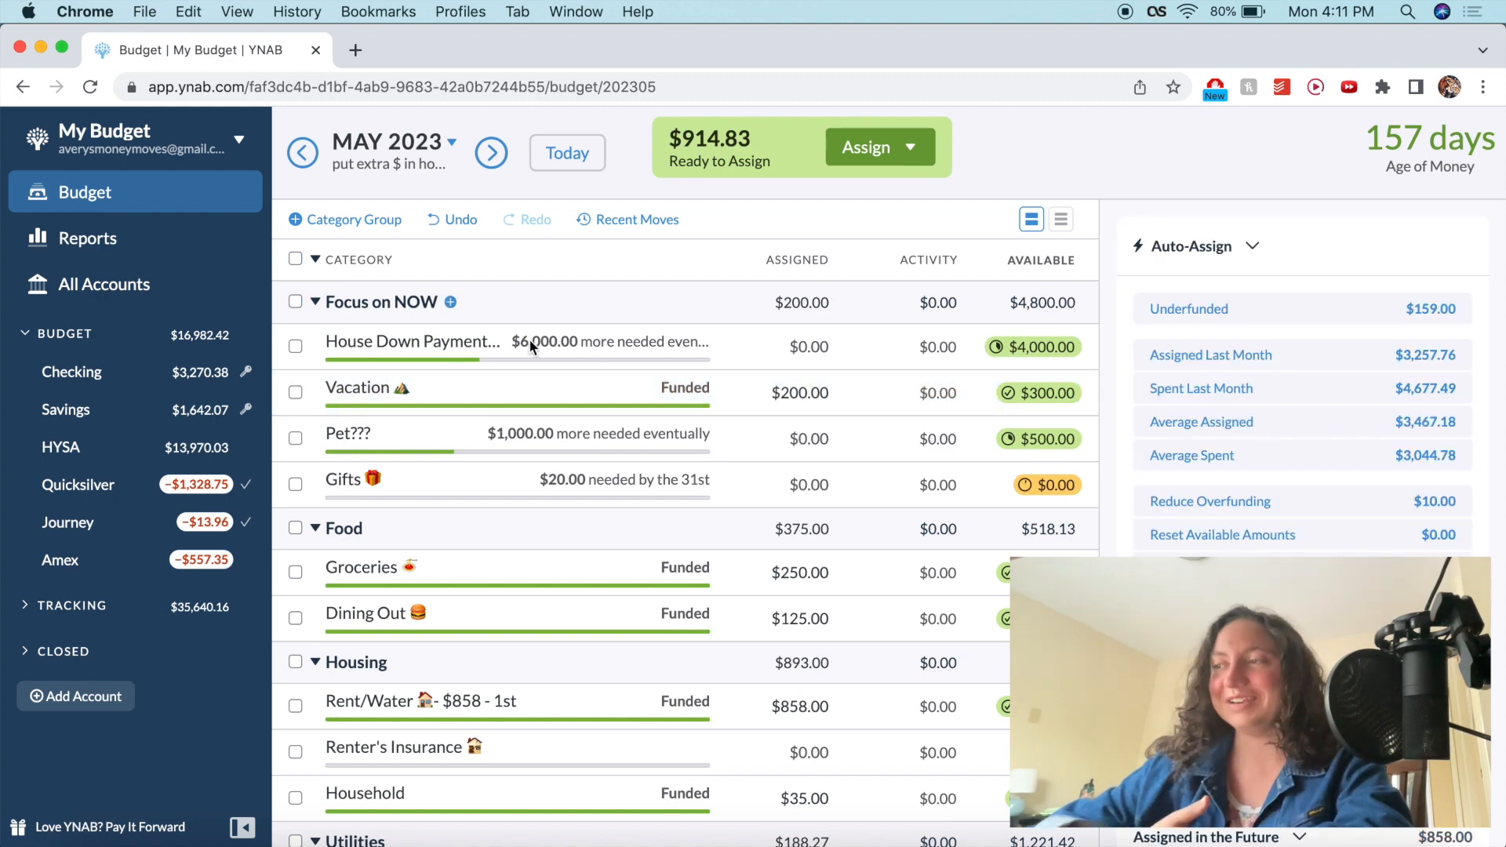
- Assign $50 to the Gifts category in the May 2023 Focus on NOW group
{"action": "left_click", "coordinate": [775, 345]}
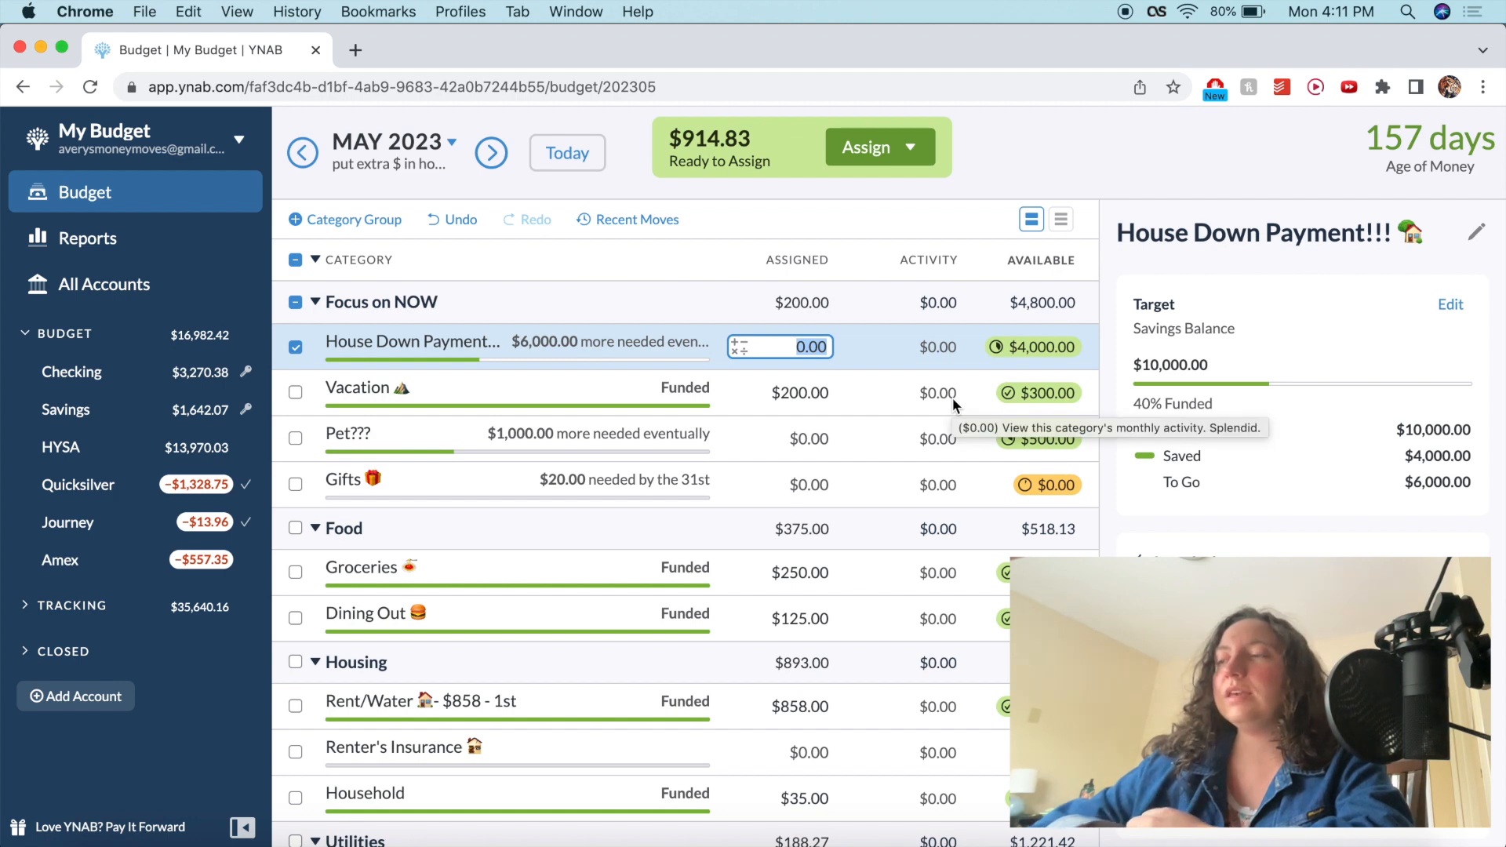
{"action": "left_click", "coordinate": [789, 486]}
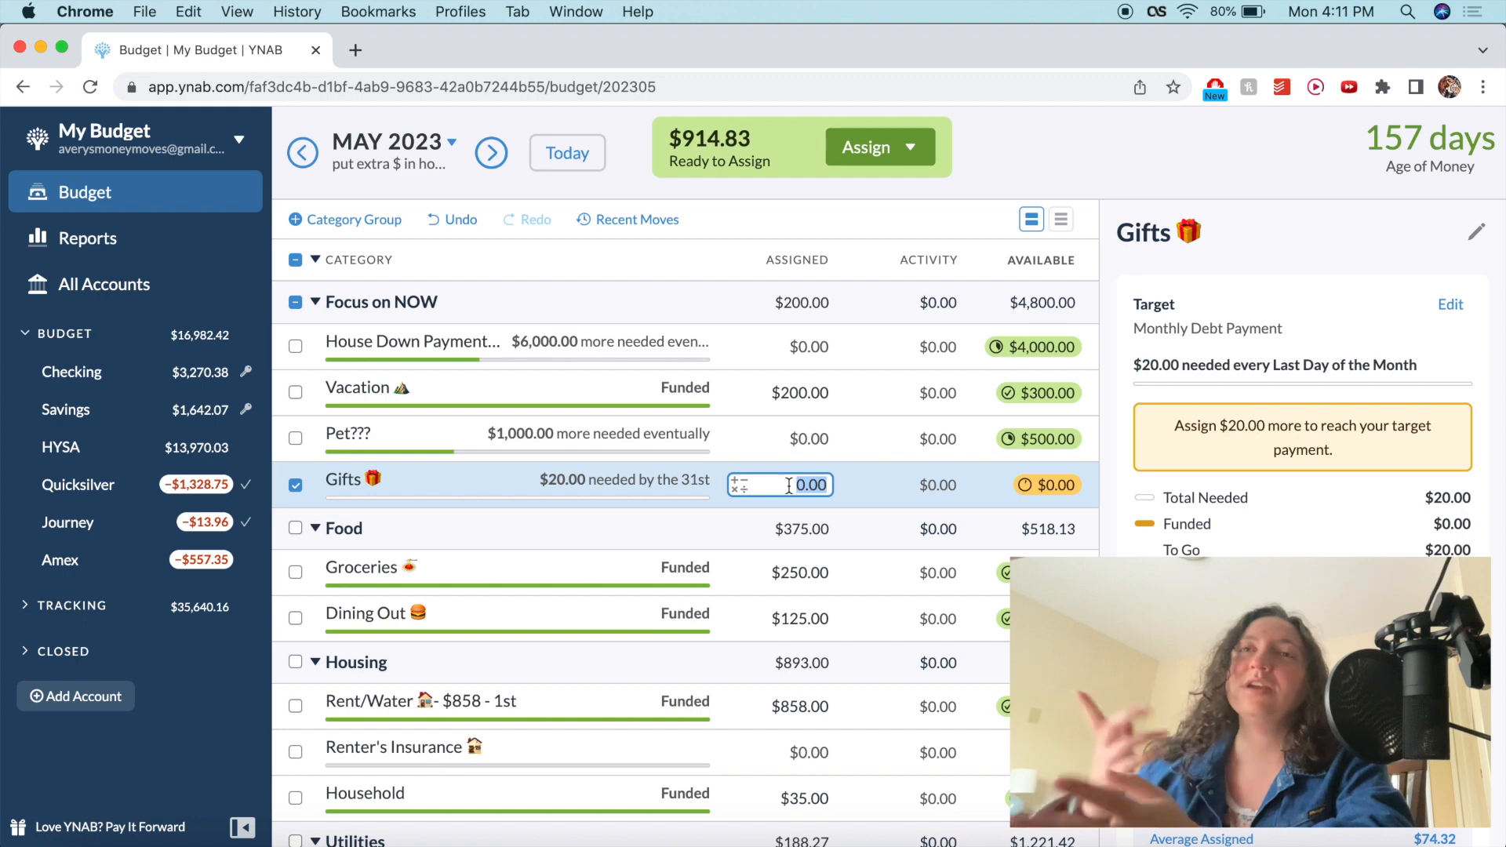
{"action": "type", "text": "50"}
{"action": "key", "text": "Return"}
- Add $100 to the amount assigned to Gifts for May 2023 and deselect the category
{"action": "left_click", "coordinate": [814, 483]}
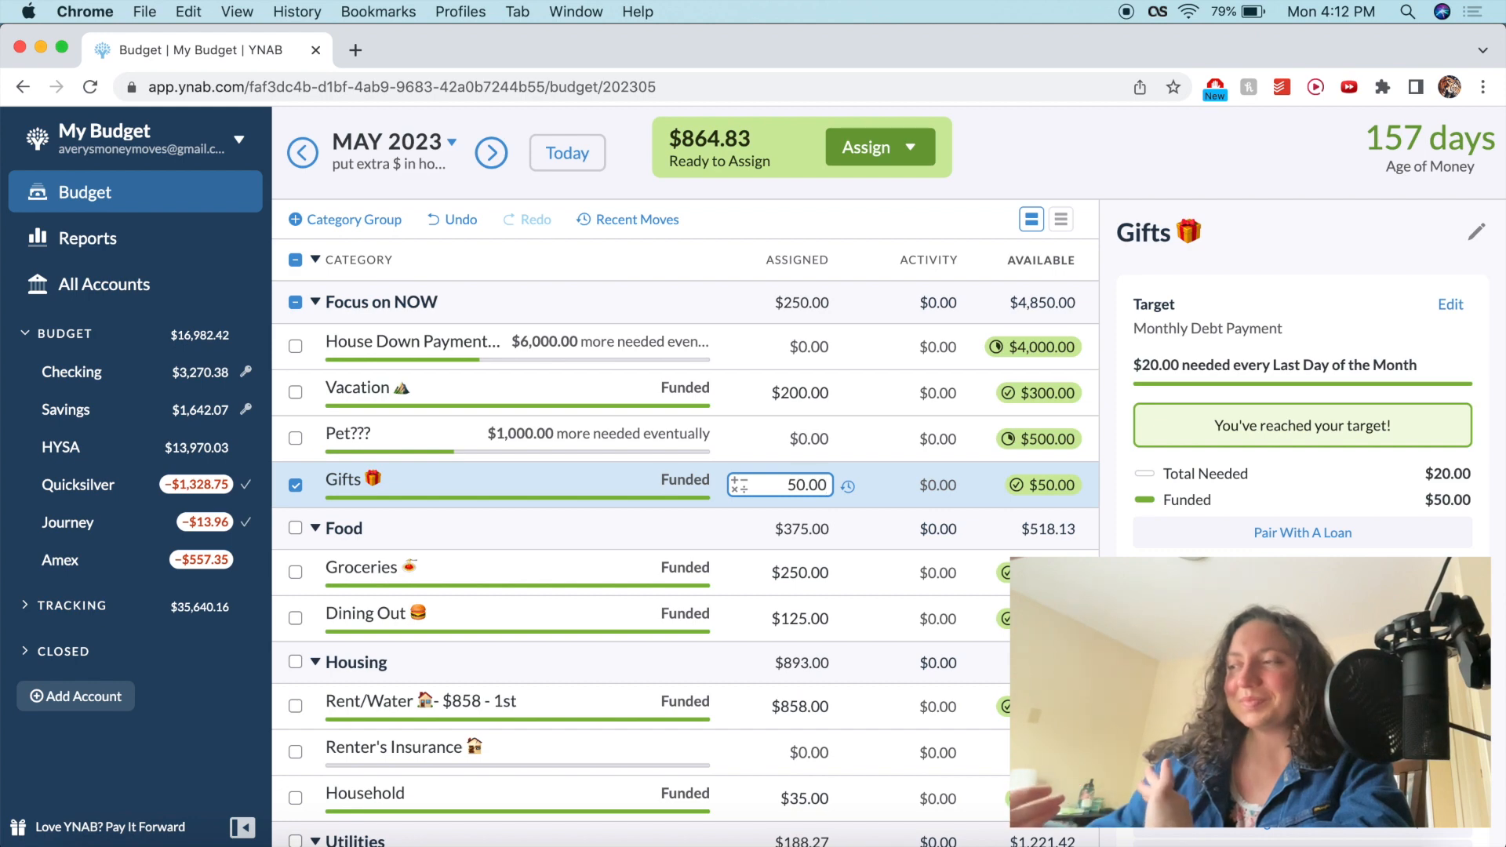
{"action": "type", "text": "+100"}
{"action": "key", "text": "Return"}
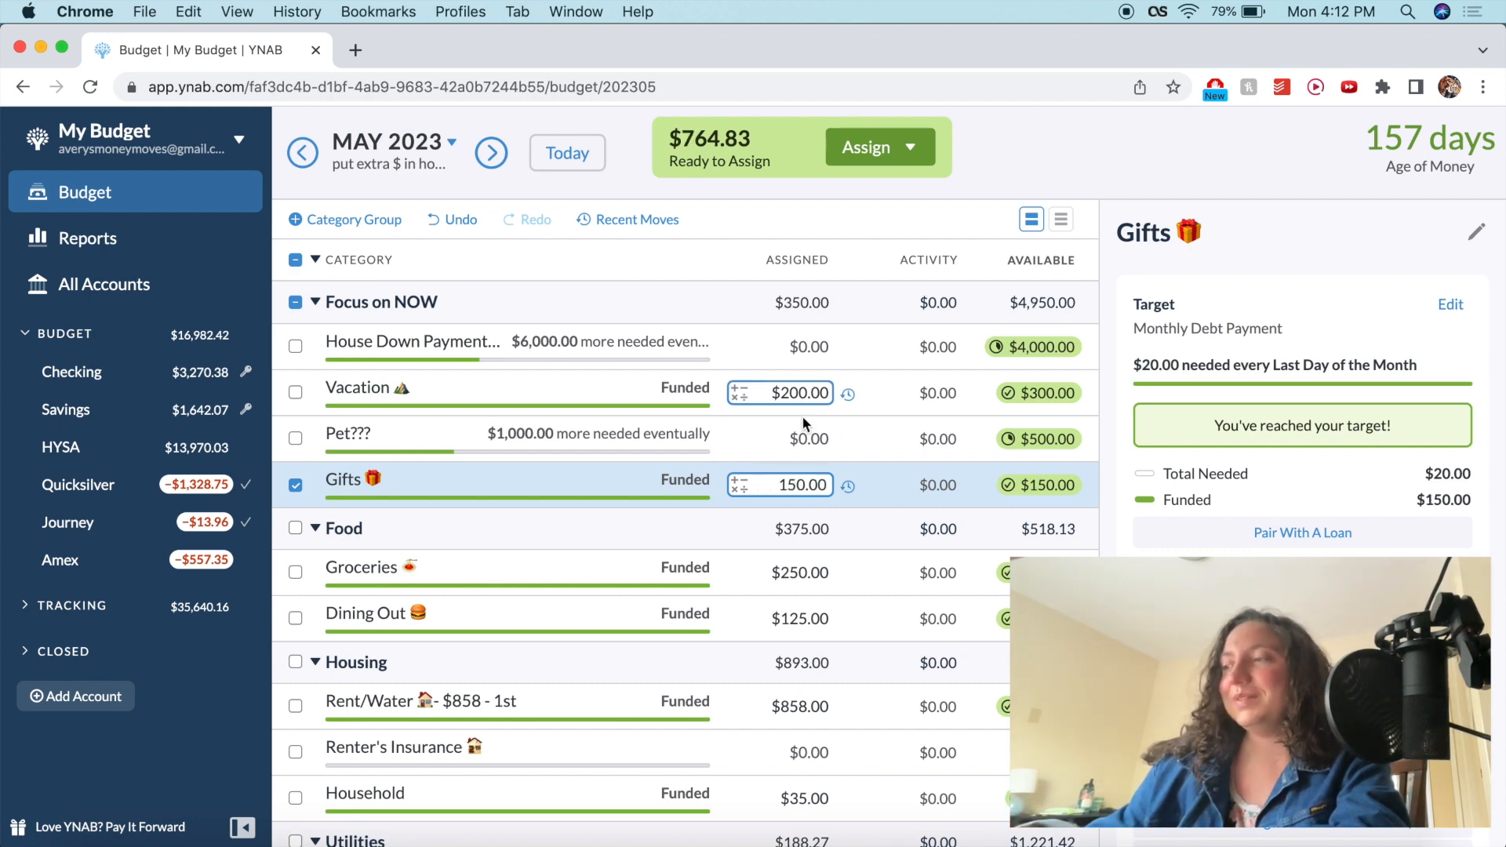
{"action": "left_click", "coordinate": [295, 486]}
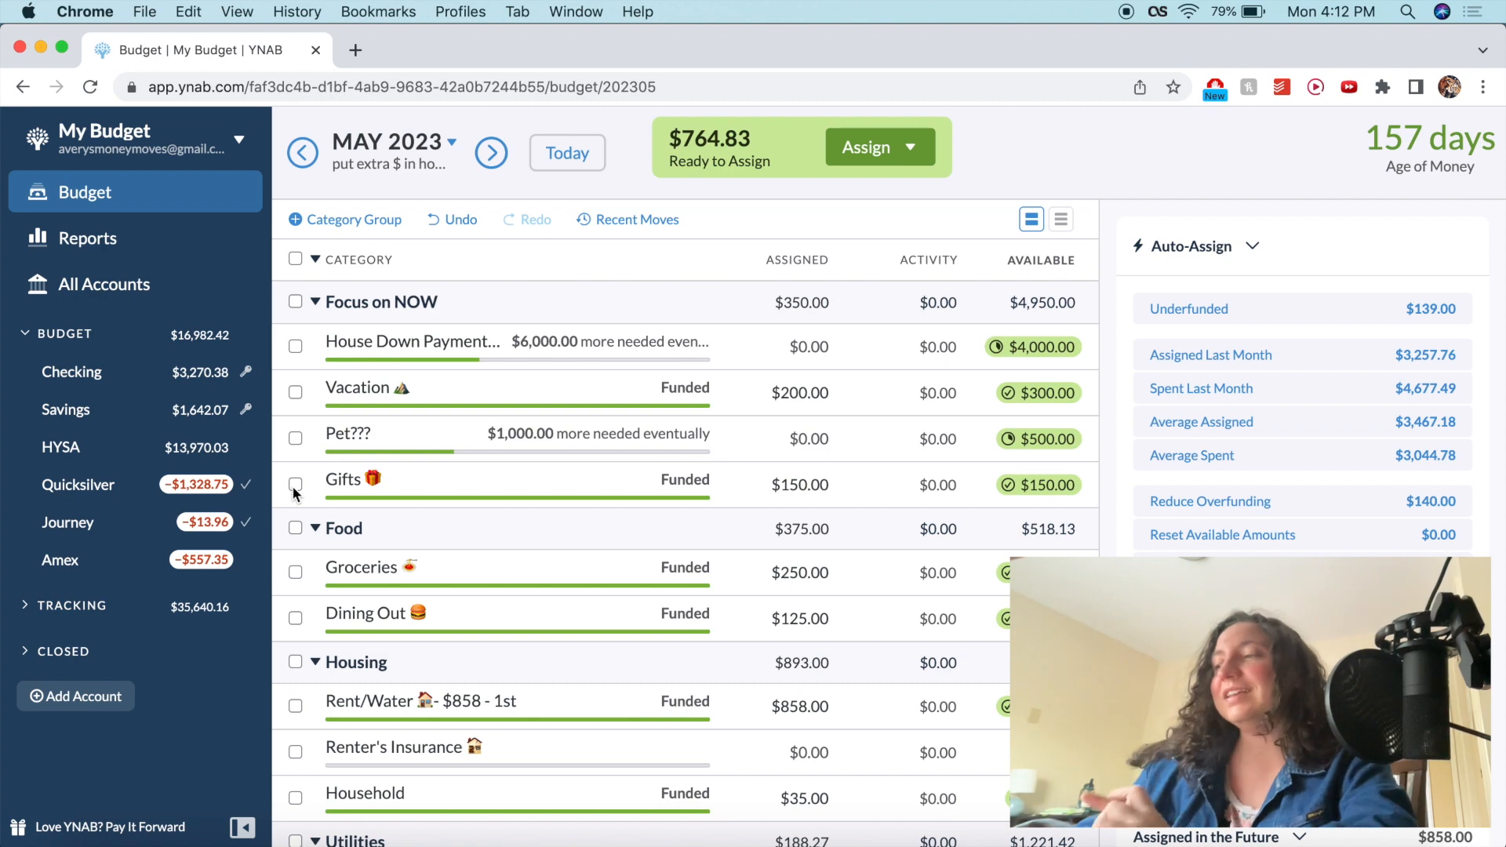
{"action": "scroll", "coordinate": [384, 499], "scroll_direction": "down", "scroll_amount": 5}
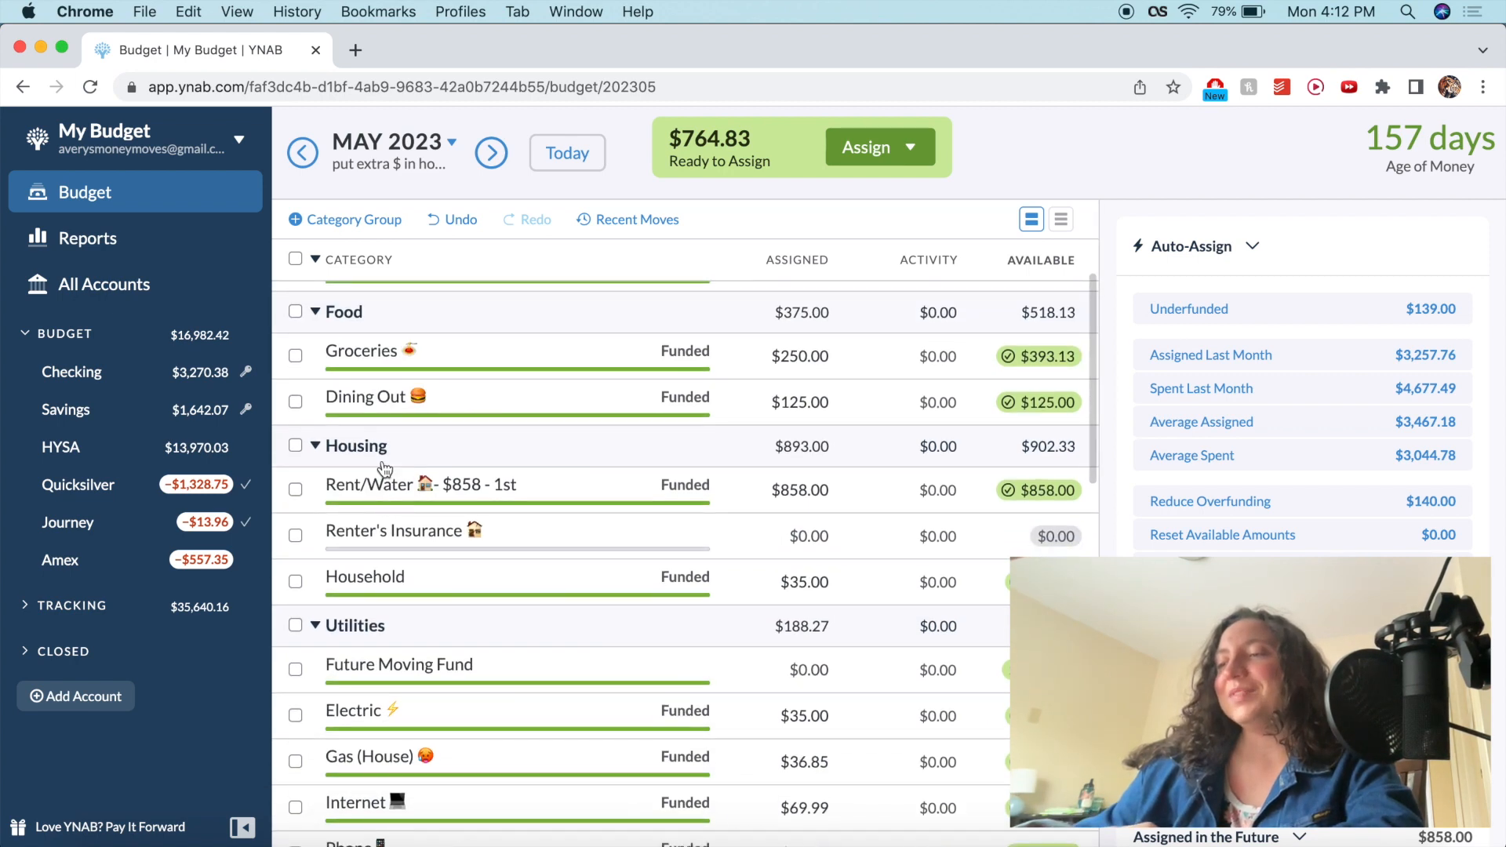
- Review the Future Moving Fund category in the Utilities group against the Housing categories
{"action": "scroll", "coordinate": [378, 375], "scroll_direction": "down", "scroll_amount": 5}
{"action": "left_click", "coordinate": [400, 440]}
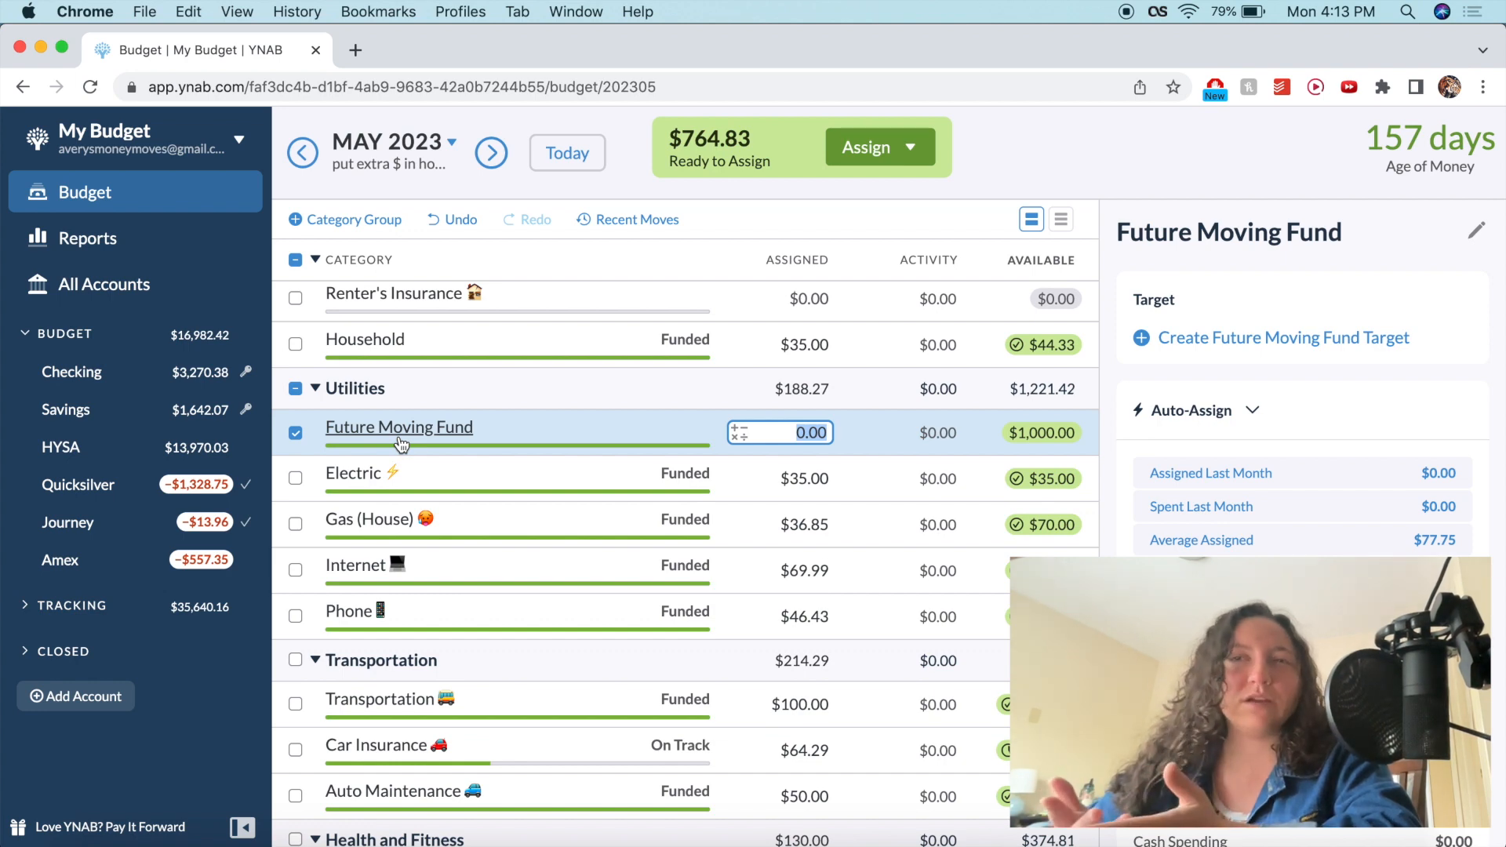
{"action": "left_click", "coordinate": [295, 433]}
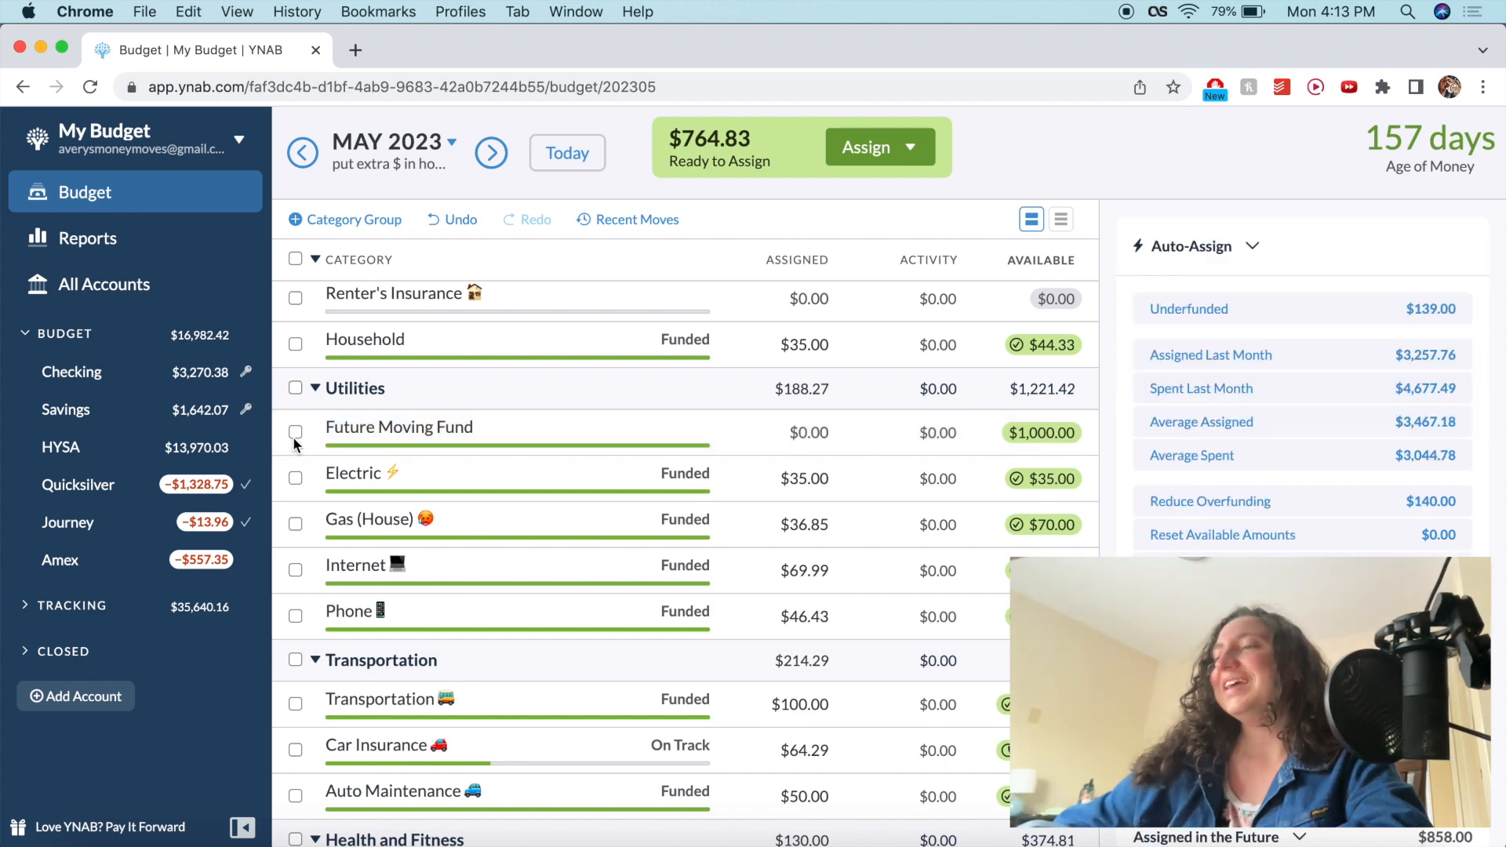
{"action": "scroll", "coordinate": [398, 442], "scroll_direction": "up", "scroll_amount": 5}
{"action": "scroll", "coordinate": [400, 443], "scroll_direction": "down", "scroll_amount": 2}
{"action": "left_click", "coordinate": [433, 667]}
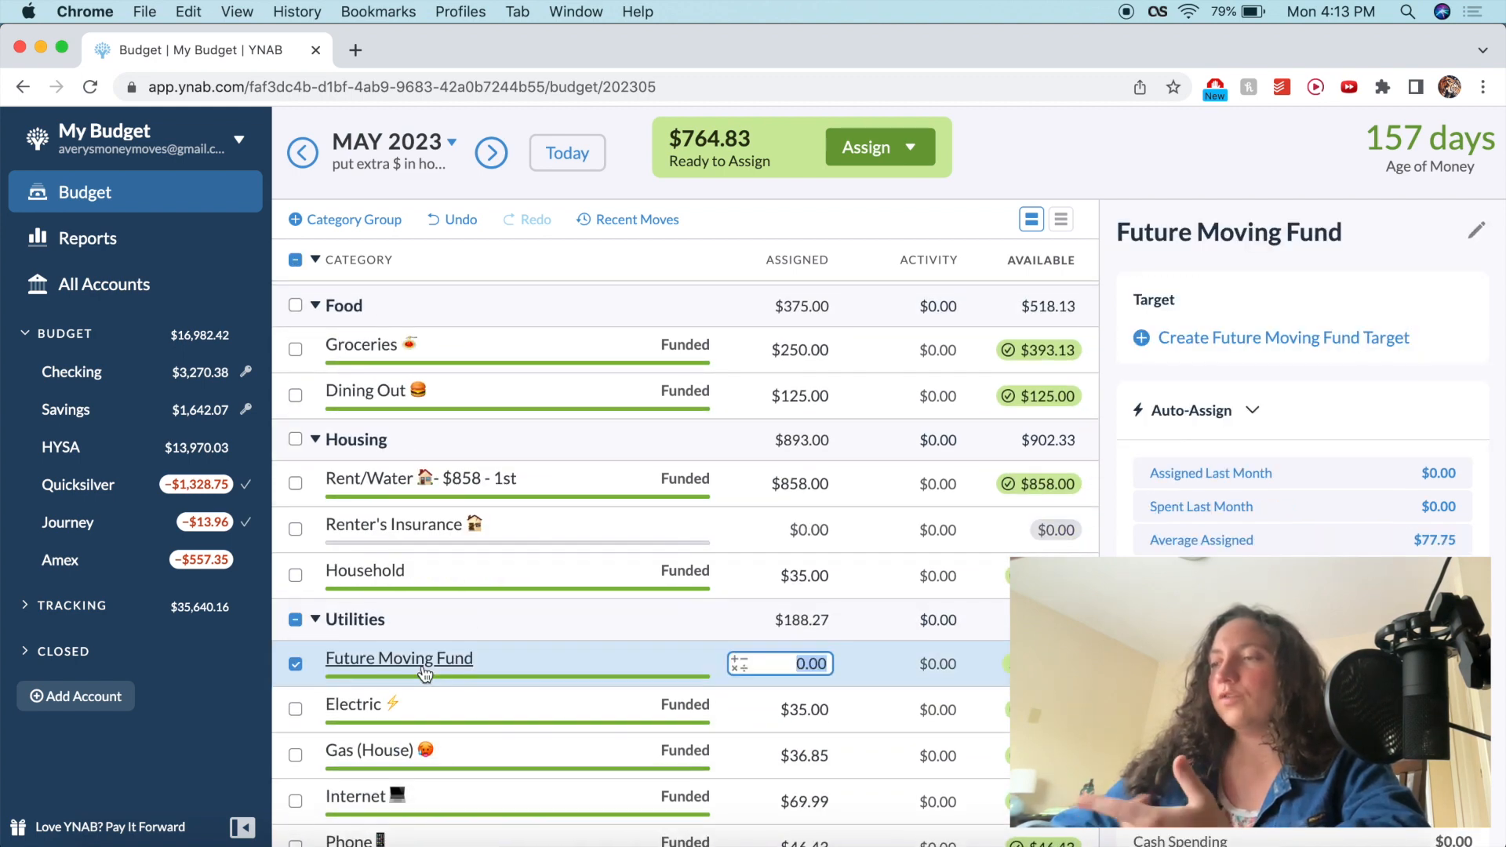
- Hide the Renter's Insurance category in the Housing group
{"action": "left_click", "coordinate": [390, 535]}
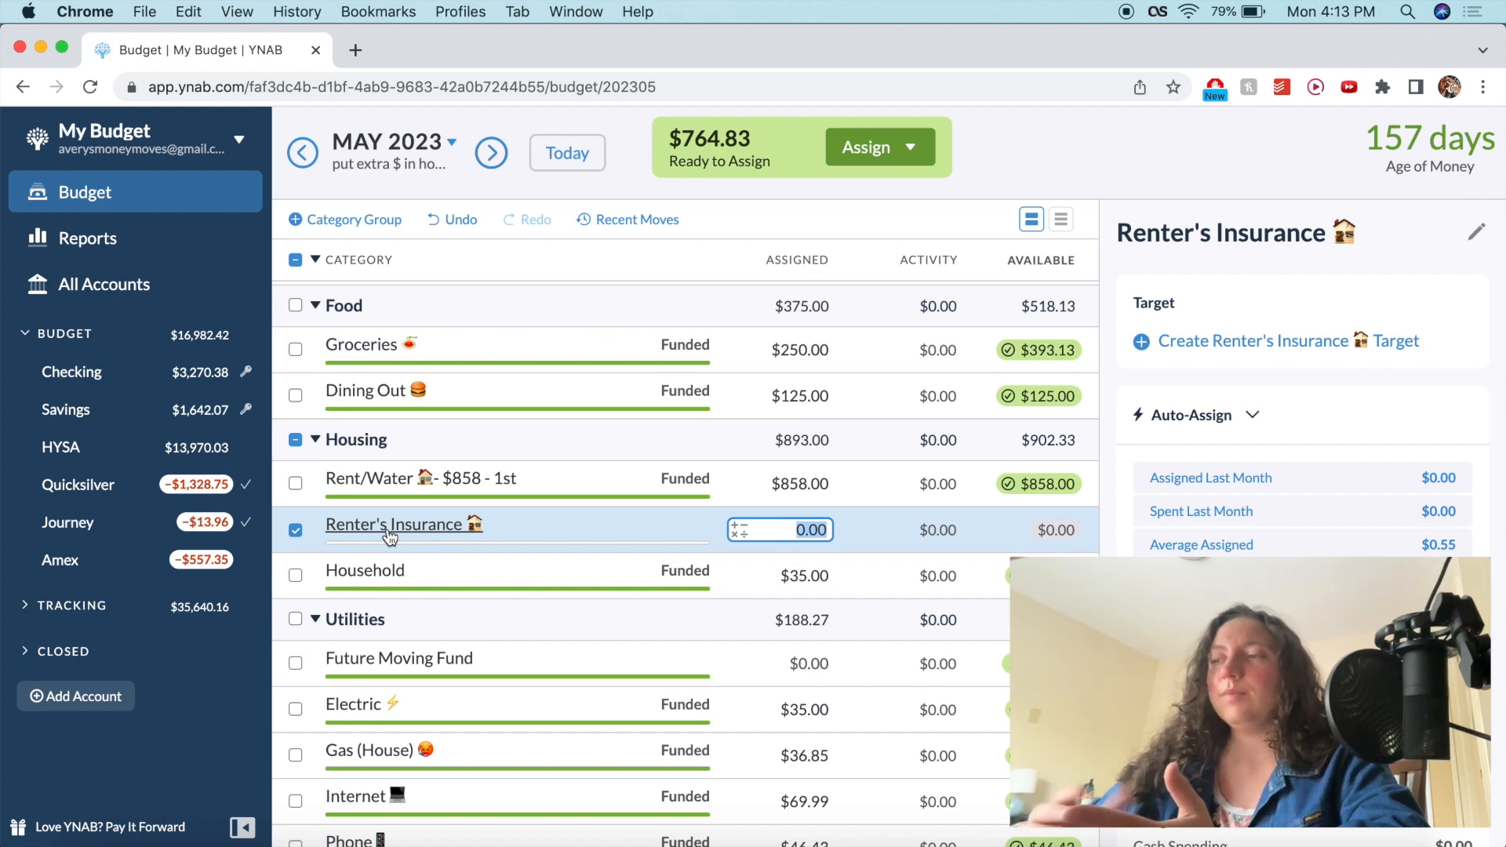
{"action": "left_click", "coordinate": [390, 535]}
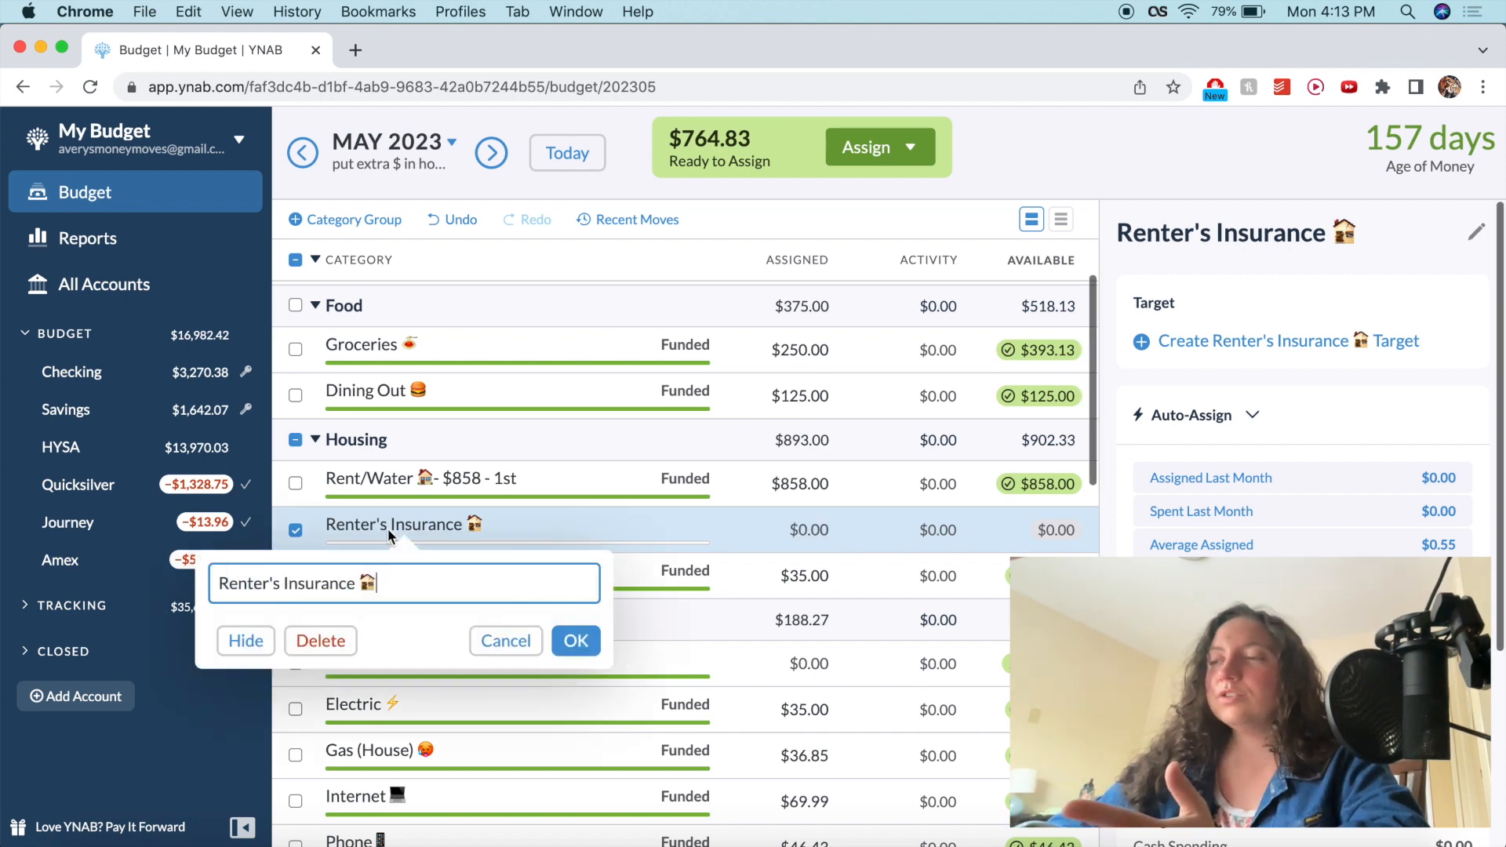
{"action": "left_click", "coordinate": [246, 640]}
- Assign $500 to the House Down Payment category for May 2023 and check its target projection
{"action": "scroll", "coordinate": [560, 480], "scroll_direction": "up", "scroll_amount": 3}
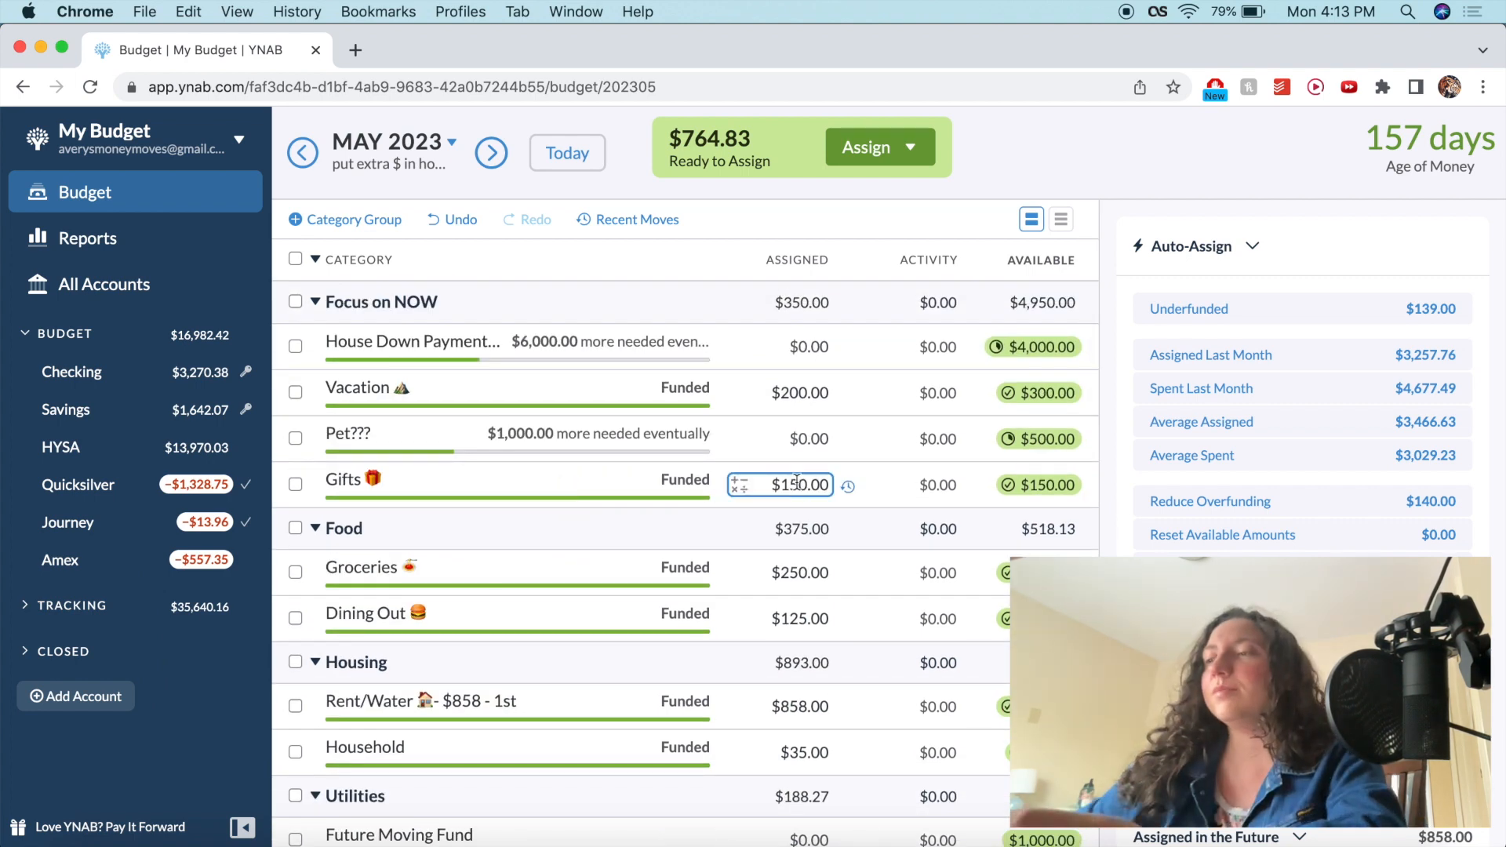
{"action": "left_click", "coordinate": [806, 348]}
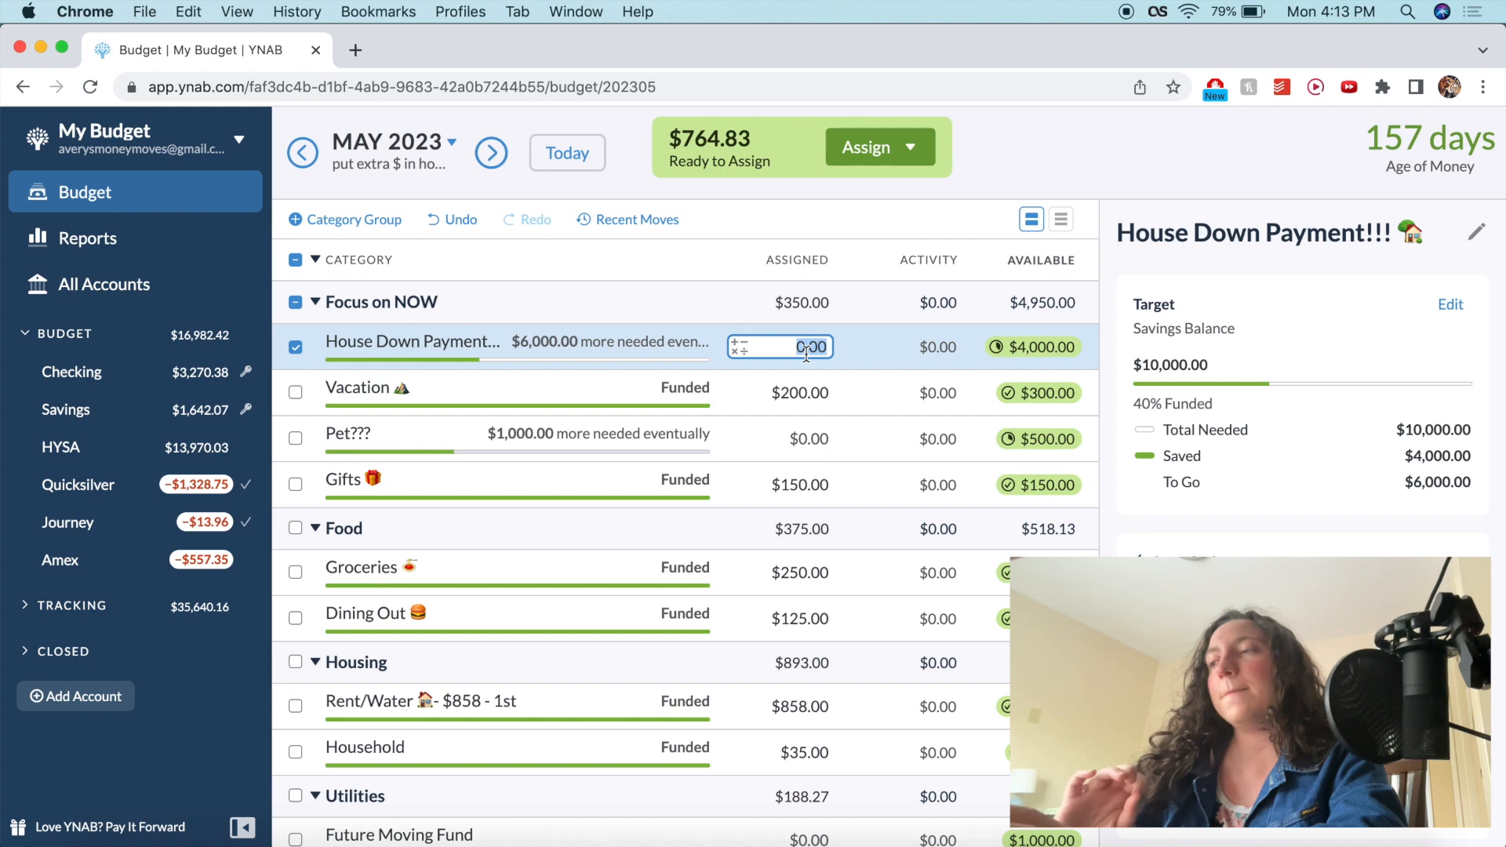
{"action": "key", "text": "BackSpace"}
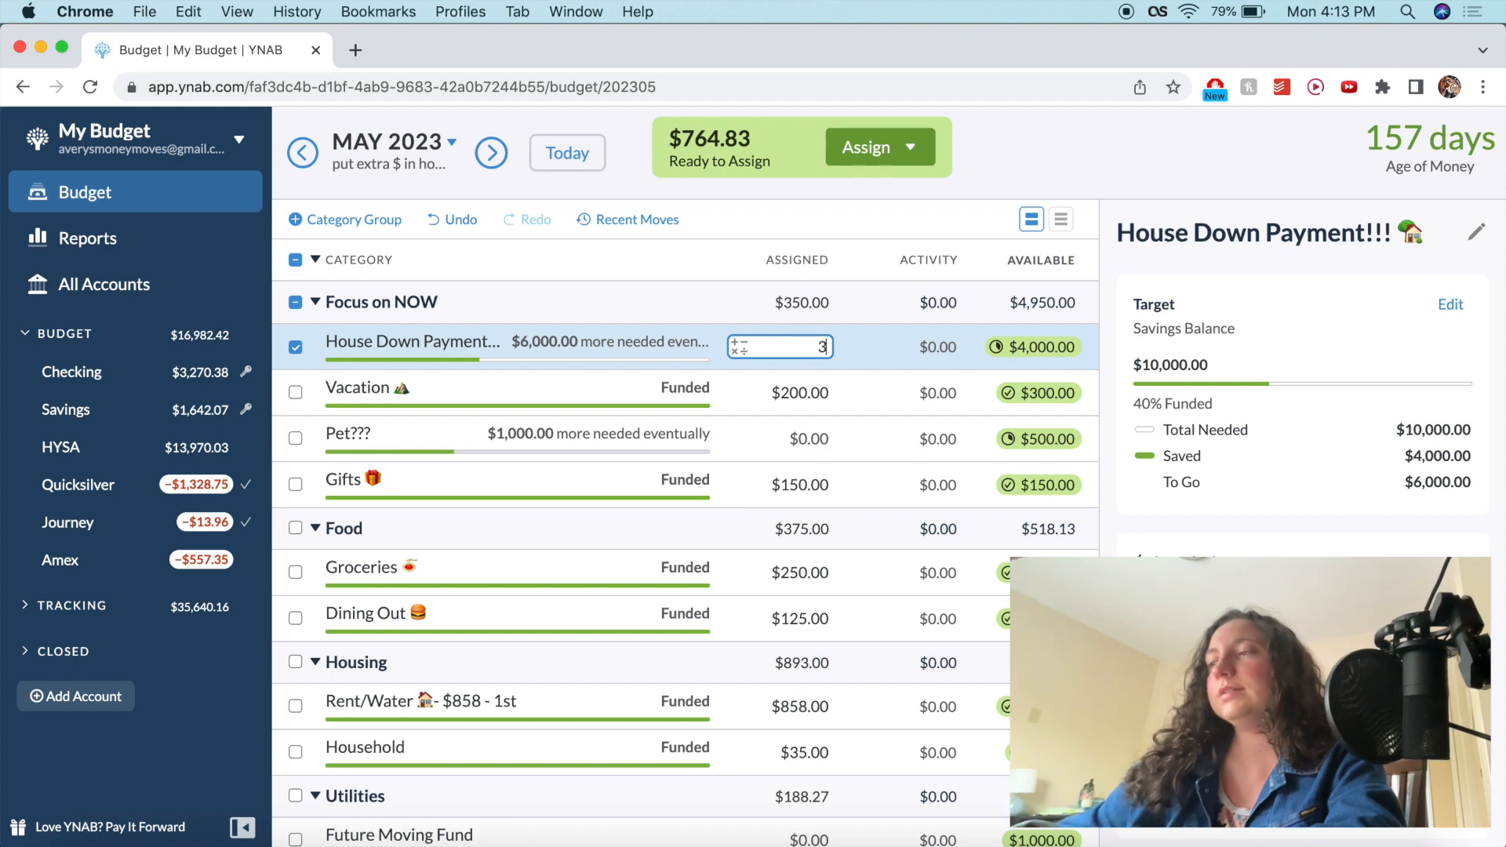
{"action": "type", "text": "500"}
{"action": "key", "text": "Return"}
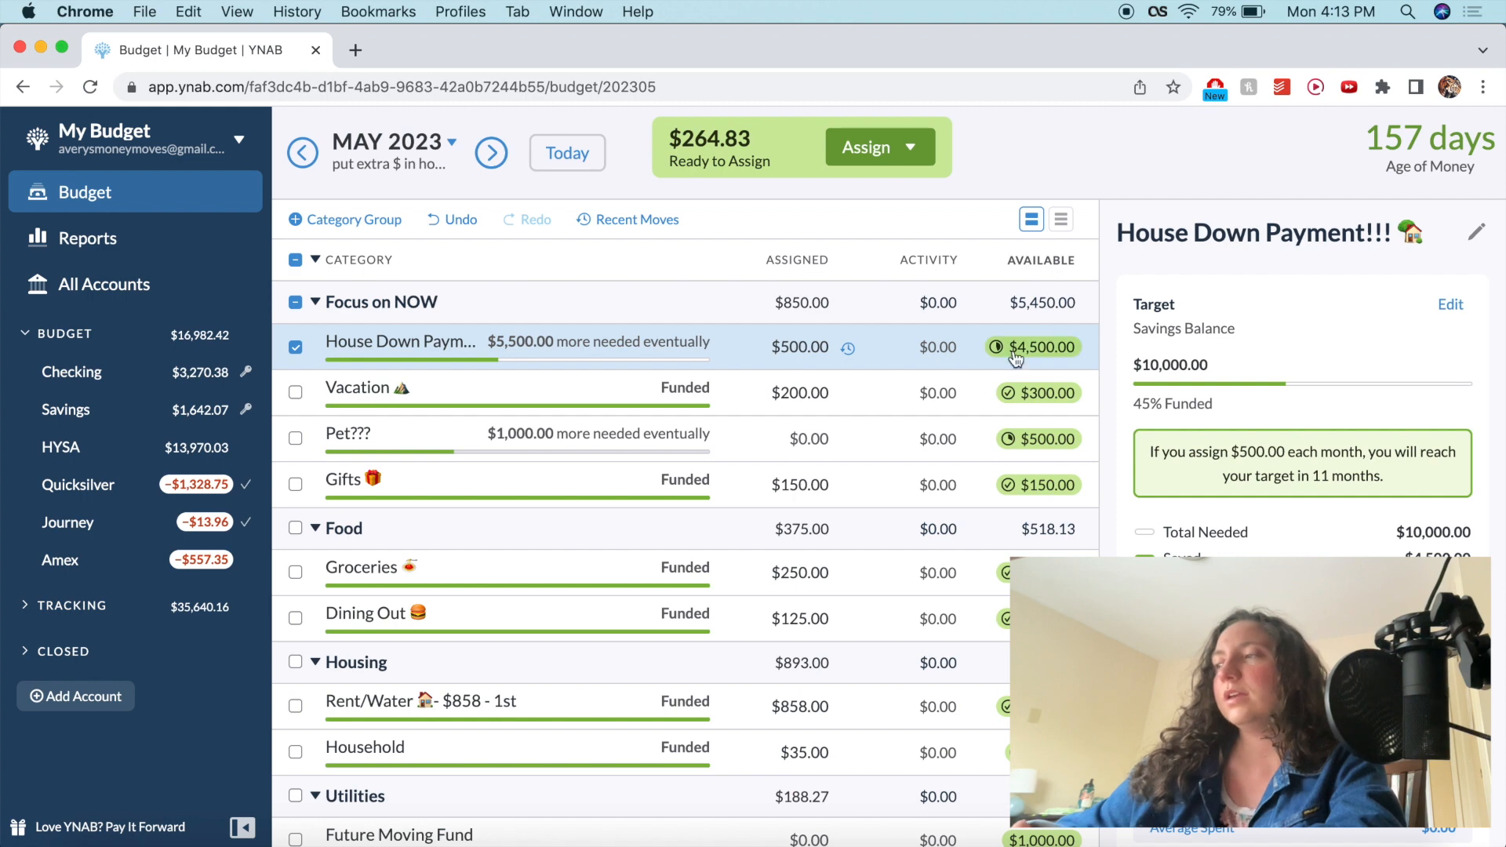
{"action": "mouse_move", "coordinate": [1014, 362]}
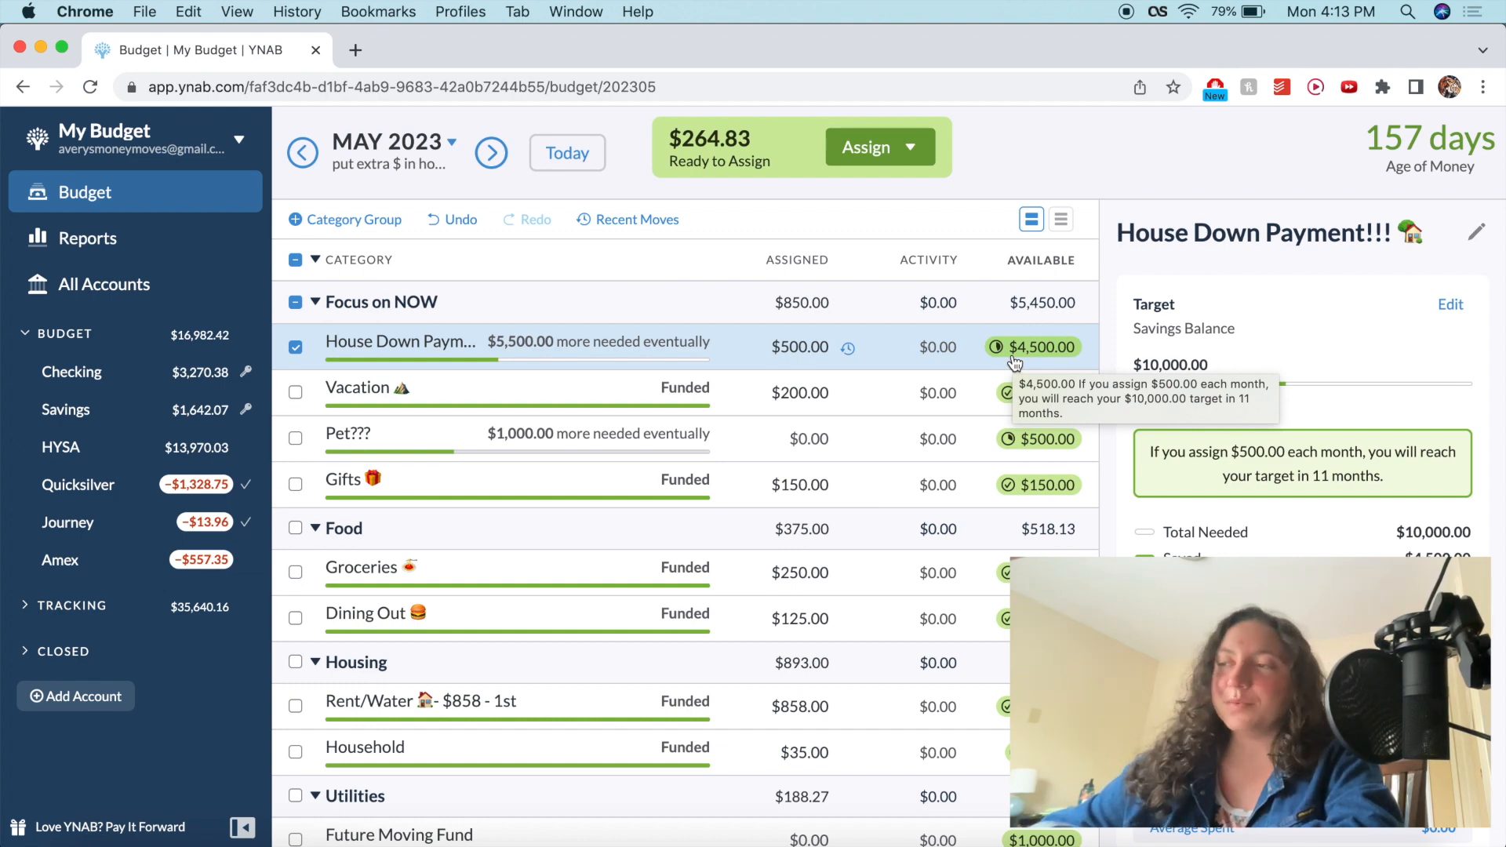
- Add $64.83 to the amount assigned to Roth IRA in the Investments group for May 2023
{"action": "left_click", "coordinate": [779, 438]}
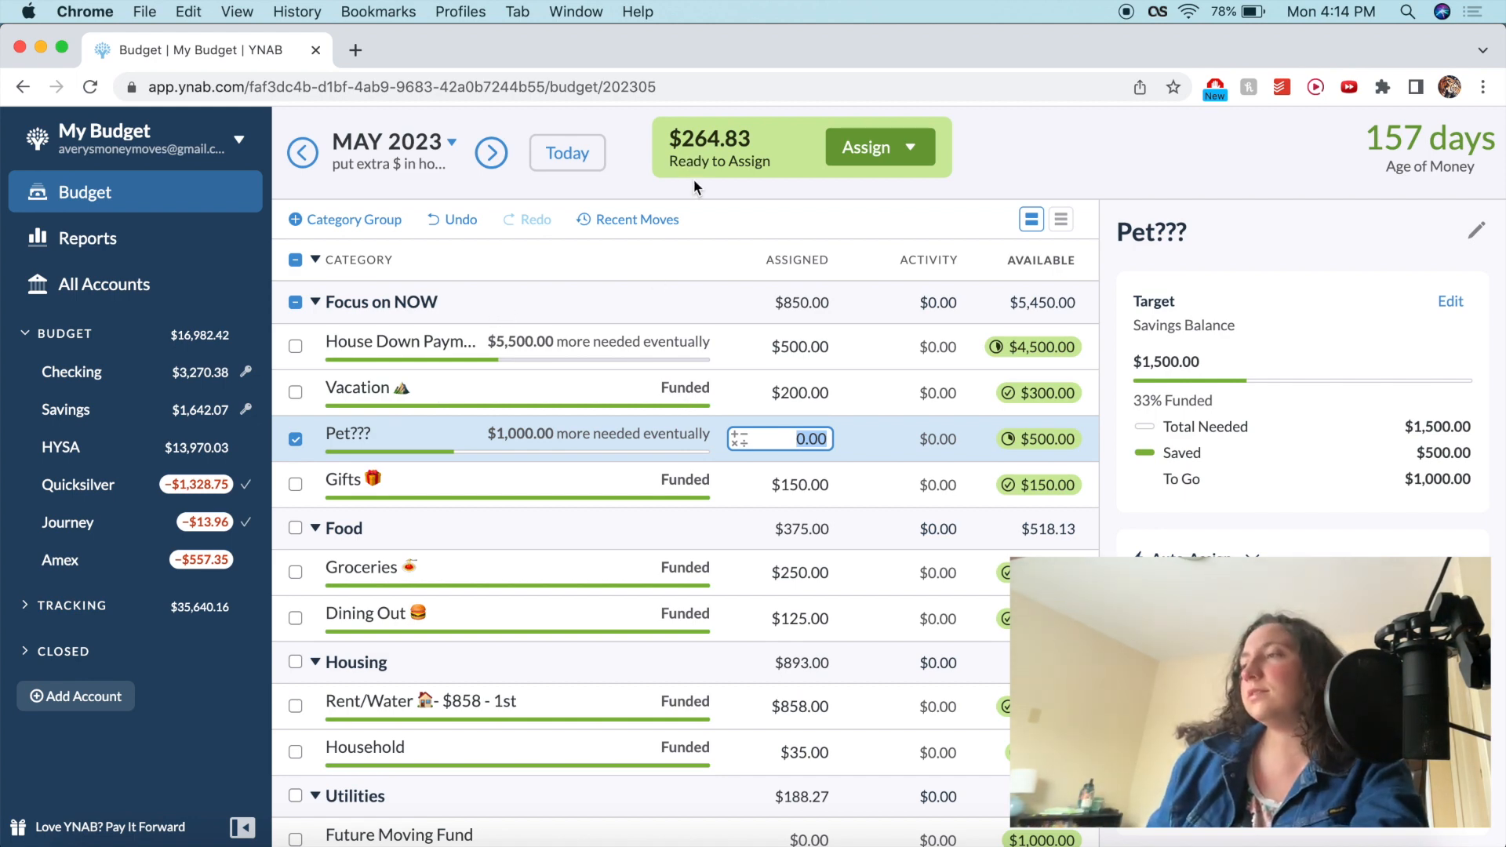
{"action": "scroll", "coordinate": [702, 377], "scroll_direction": "down", "scroll_amount": 10}
{"action": "left_click", "coordinate": [817, 557]}
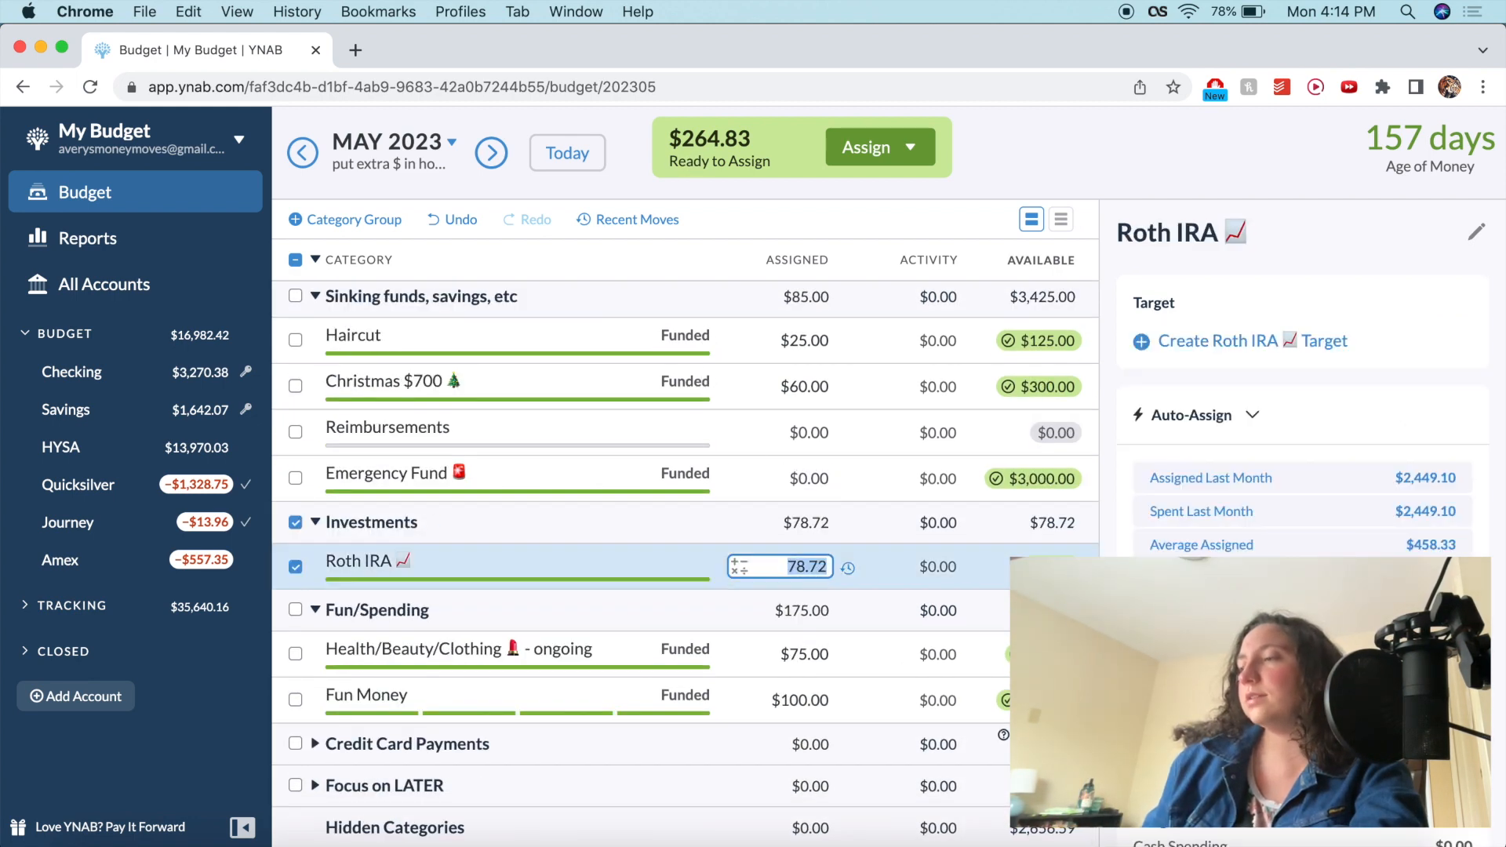
{"action": "type", "text": "+64.83"}
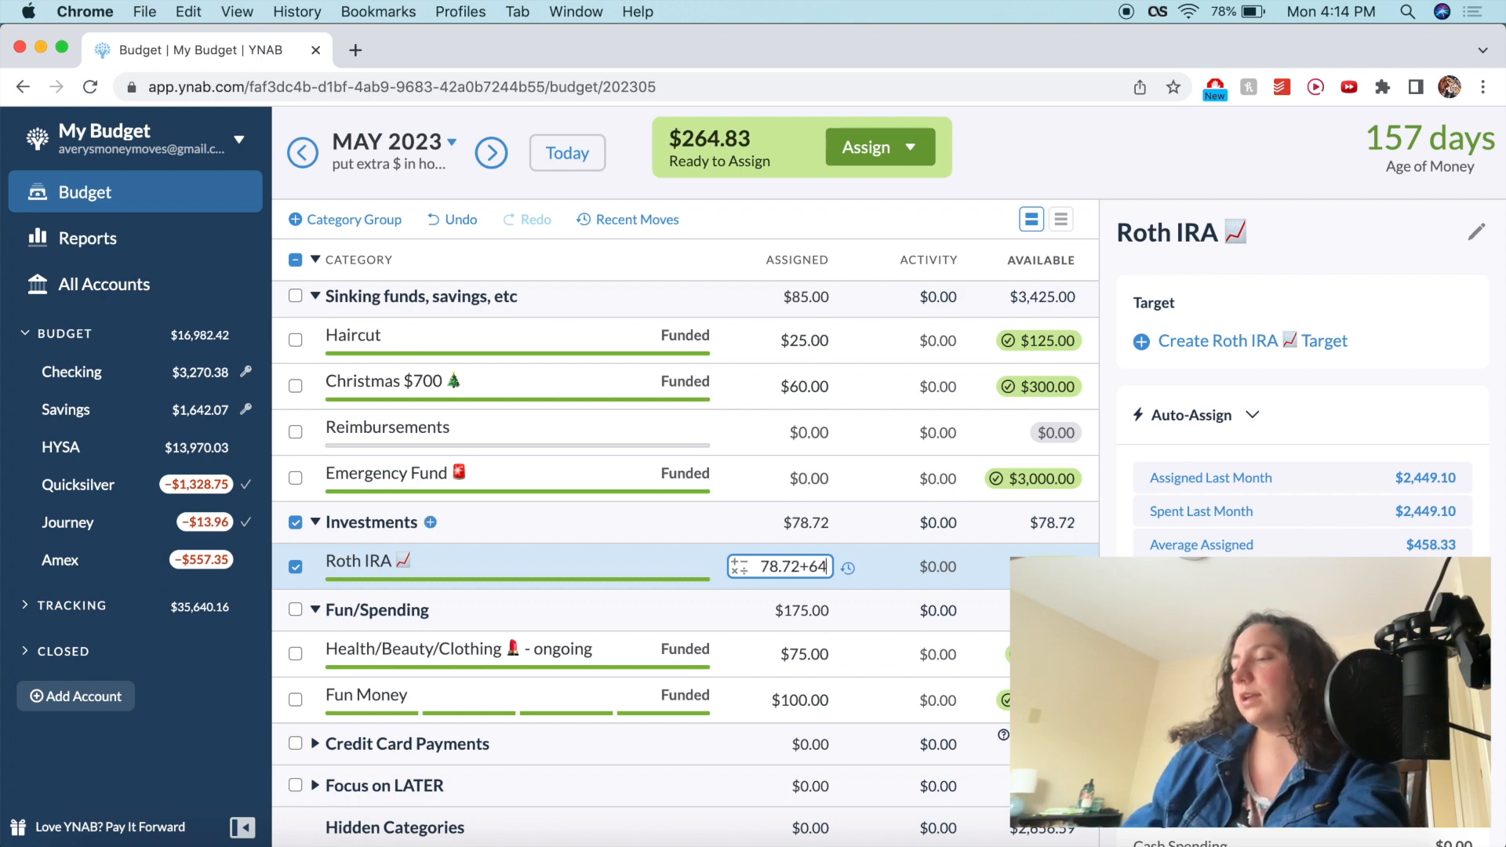
{"action": "key", "text": "Return"}
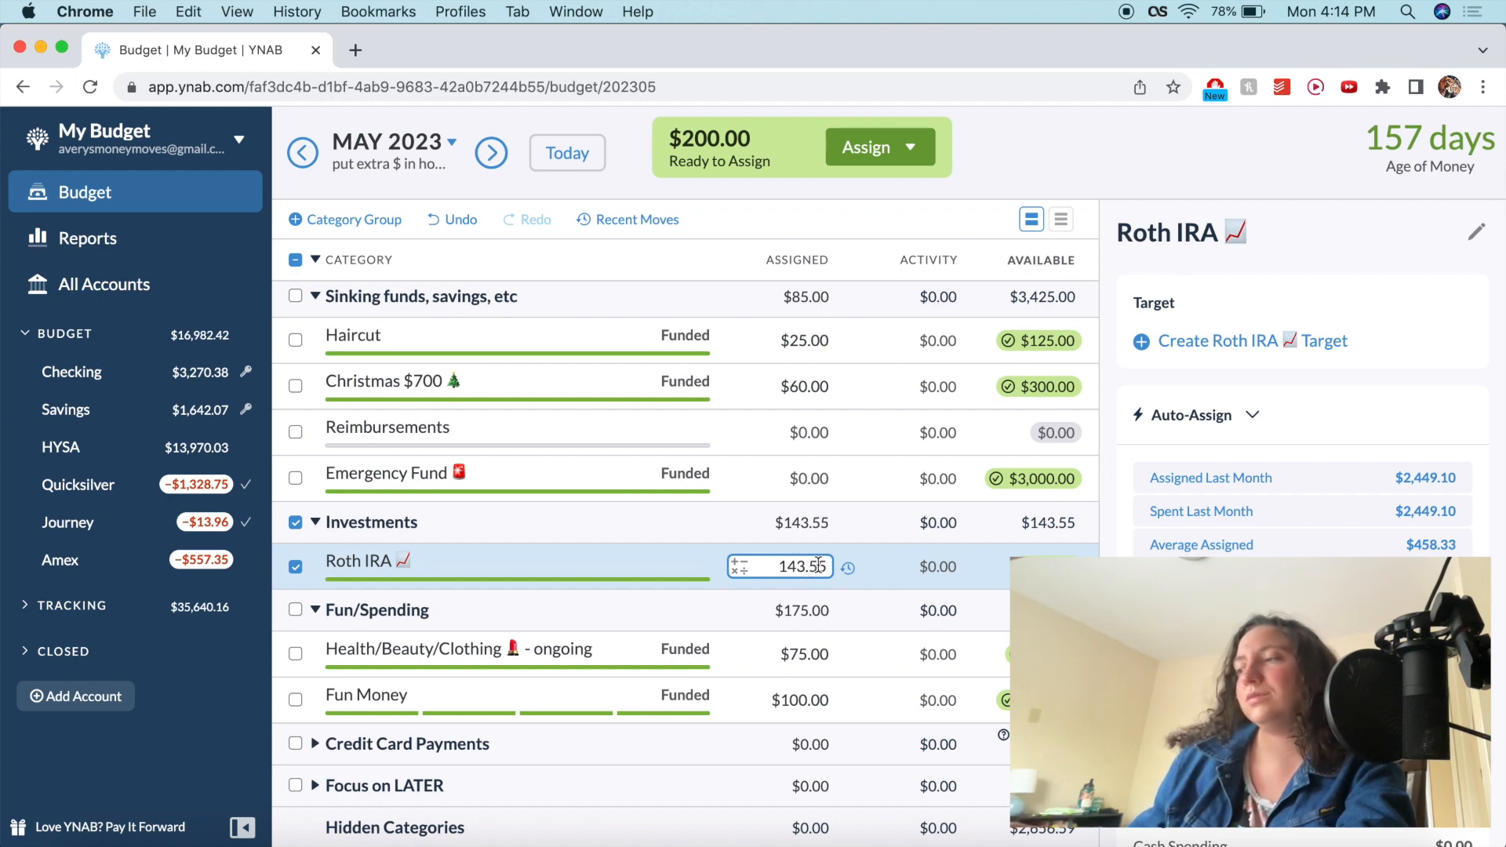
- Set the amount assigned to Roth IRA for May 2023 to $300
{"action": "left_click_drag", "start_coordinate": [828, 565], "coordinate": [689, 570]}
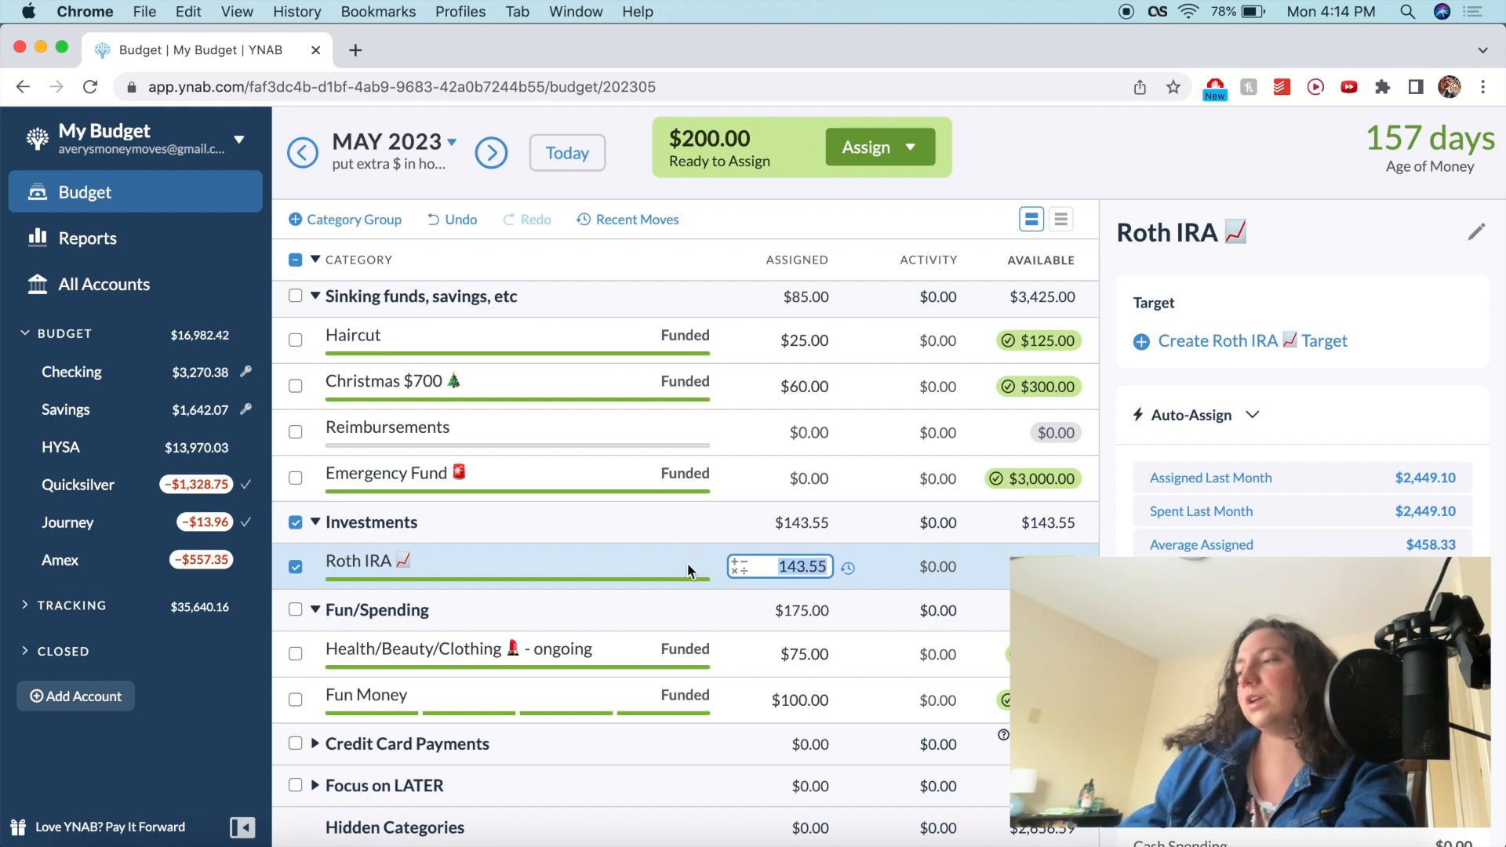
{"action": "type", "text": "300"}
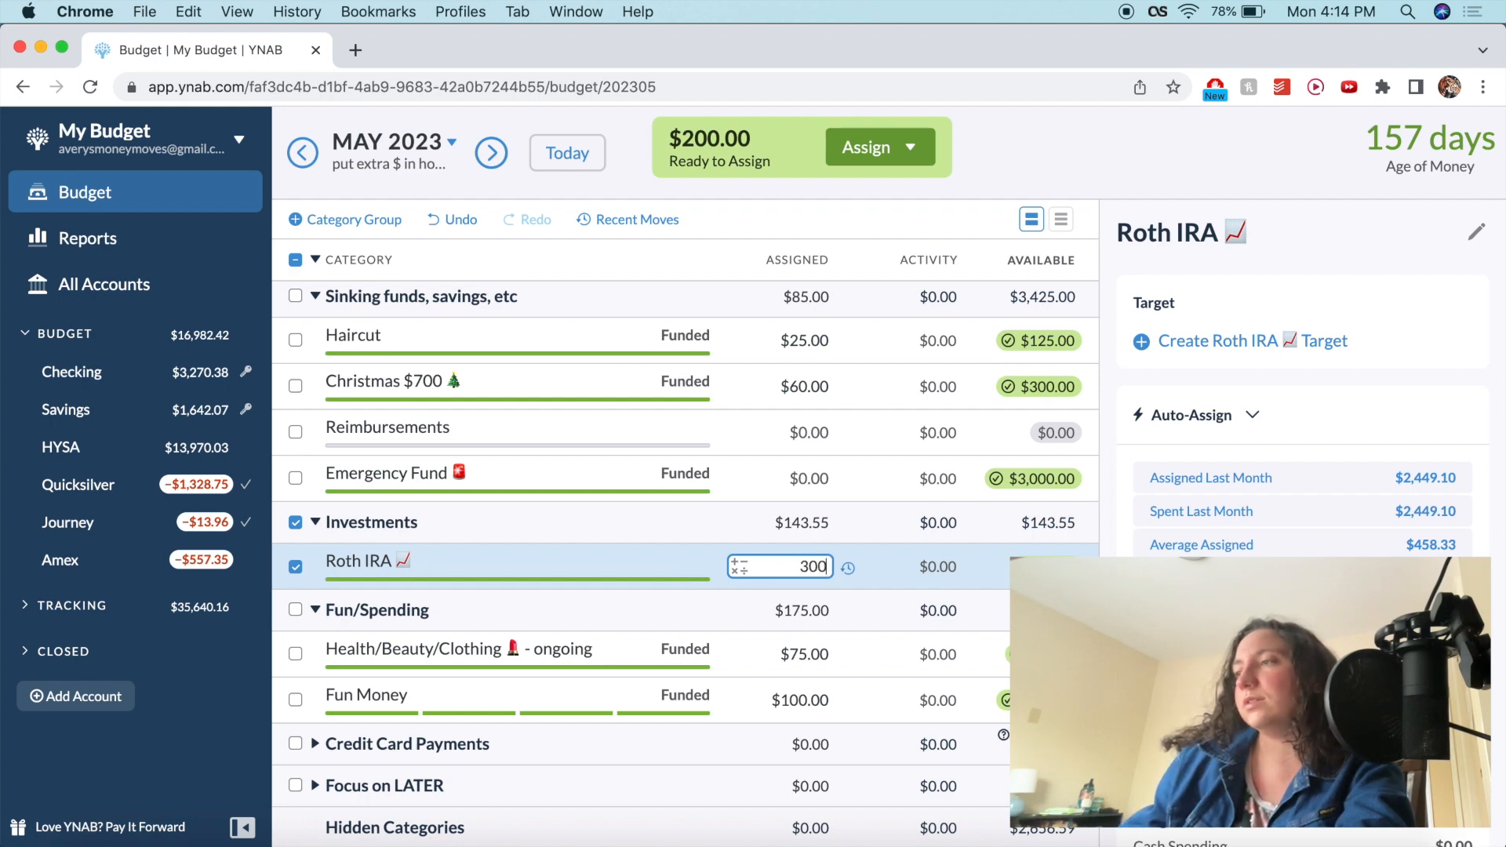
{"action": "key", "text": "Return"}
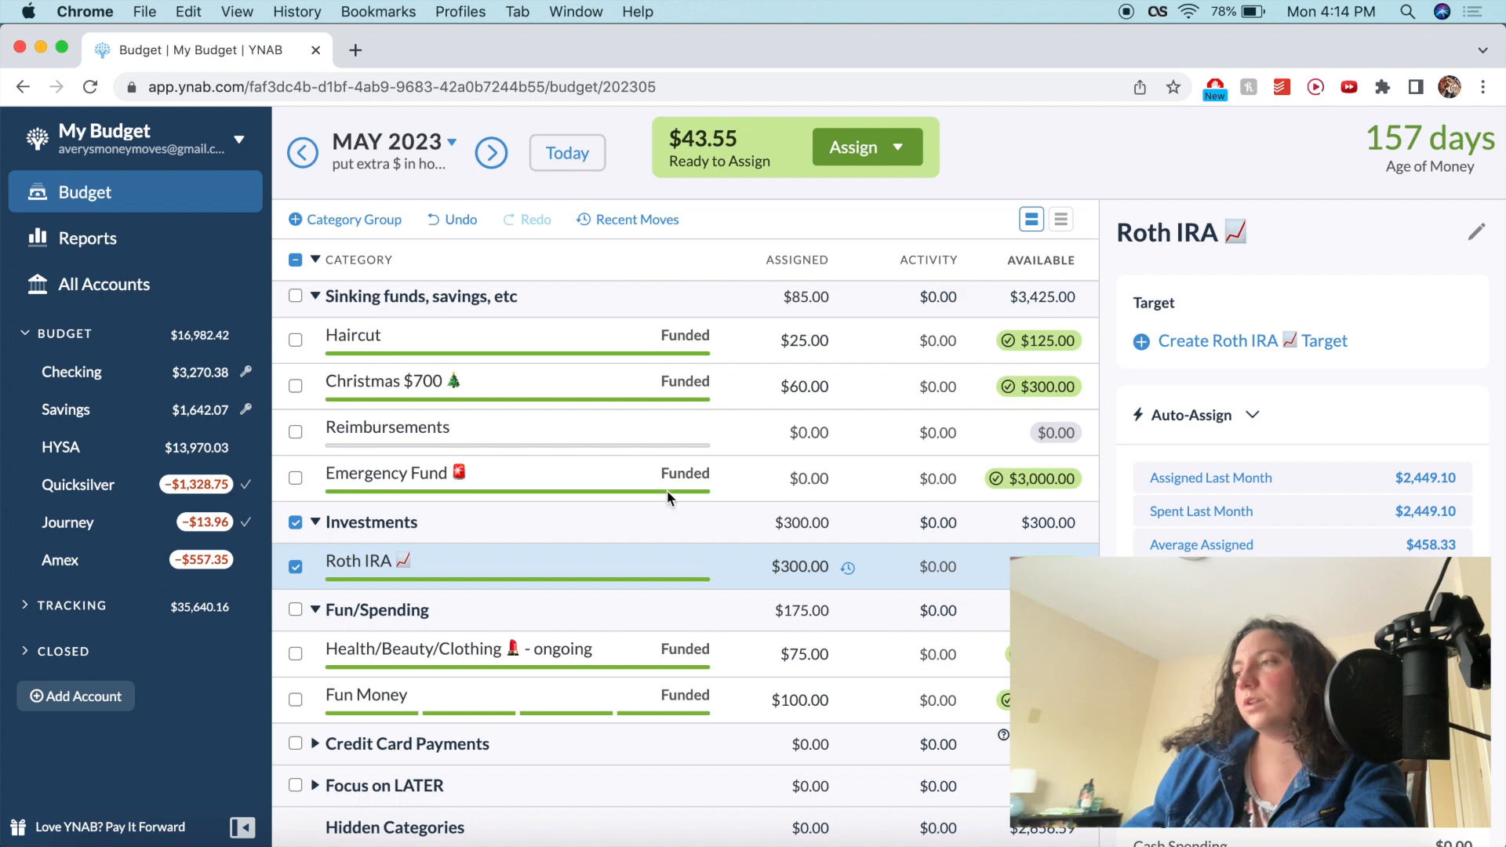
- Add $43.55 to the amount assigned to Medical in the Health and Fitness group for May 2023
{"action": "scroll", "coordinate": [667, 491], "scroll_direction": "up", "scroll_amount": 10}
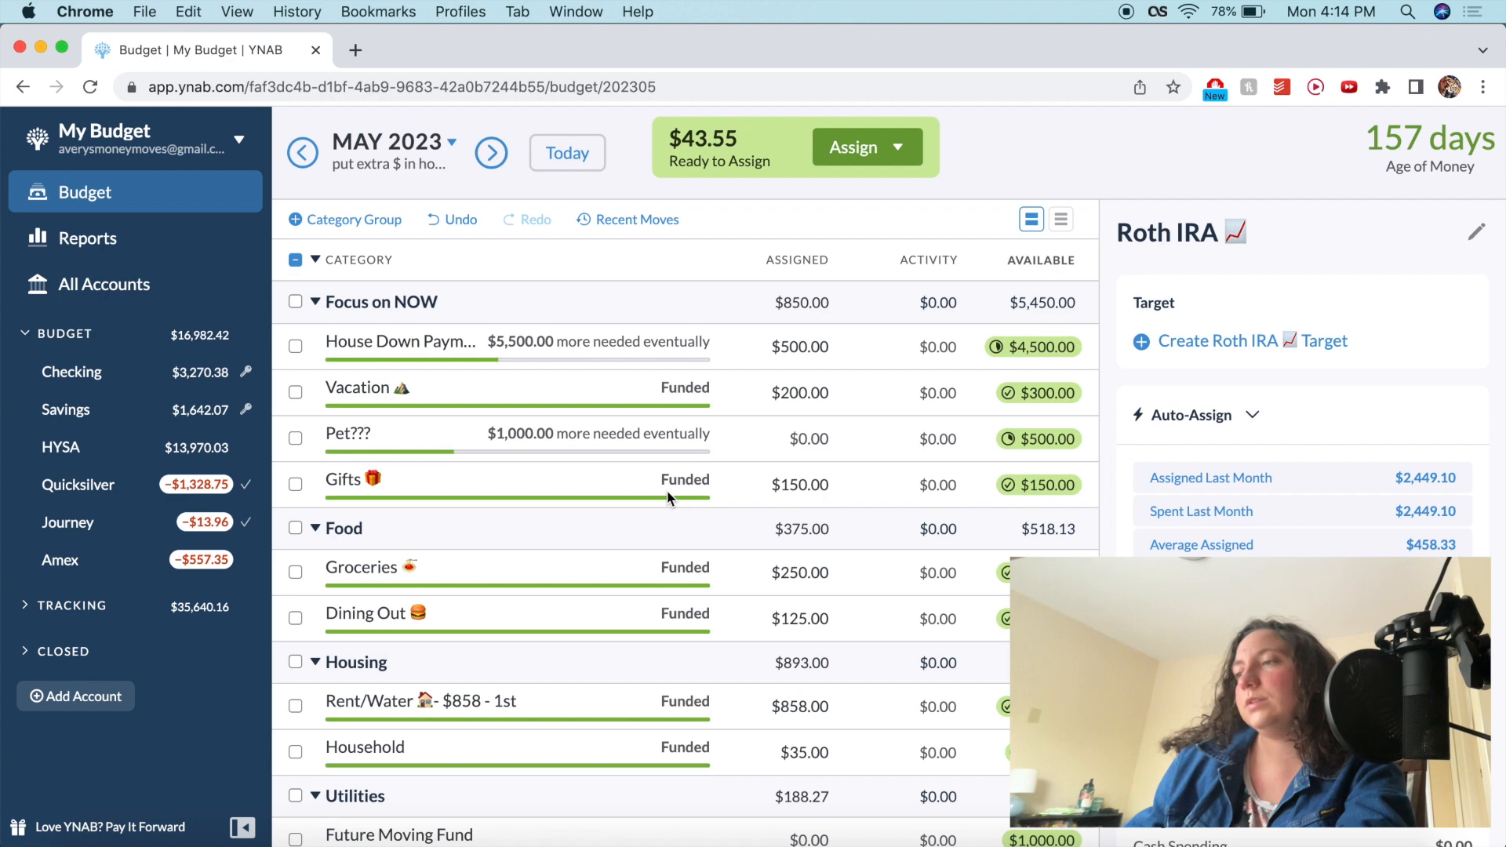
{"action": "scroll", "coordinate": [667, 492], "scroll_direction": "down", "scroll_amount": 3}
{"action": "scroll", "coordinate": [667, 491], "scroll_direction": "down", "scroll_amount": 5}
{"action": "scroll", "coordinate": [667, 495], "scroll_direction": "down", "scroll_amount": 3}
{"action": "left_click", "coordinate": [793, 436]}
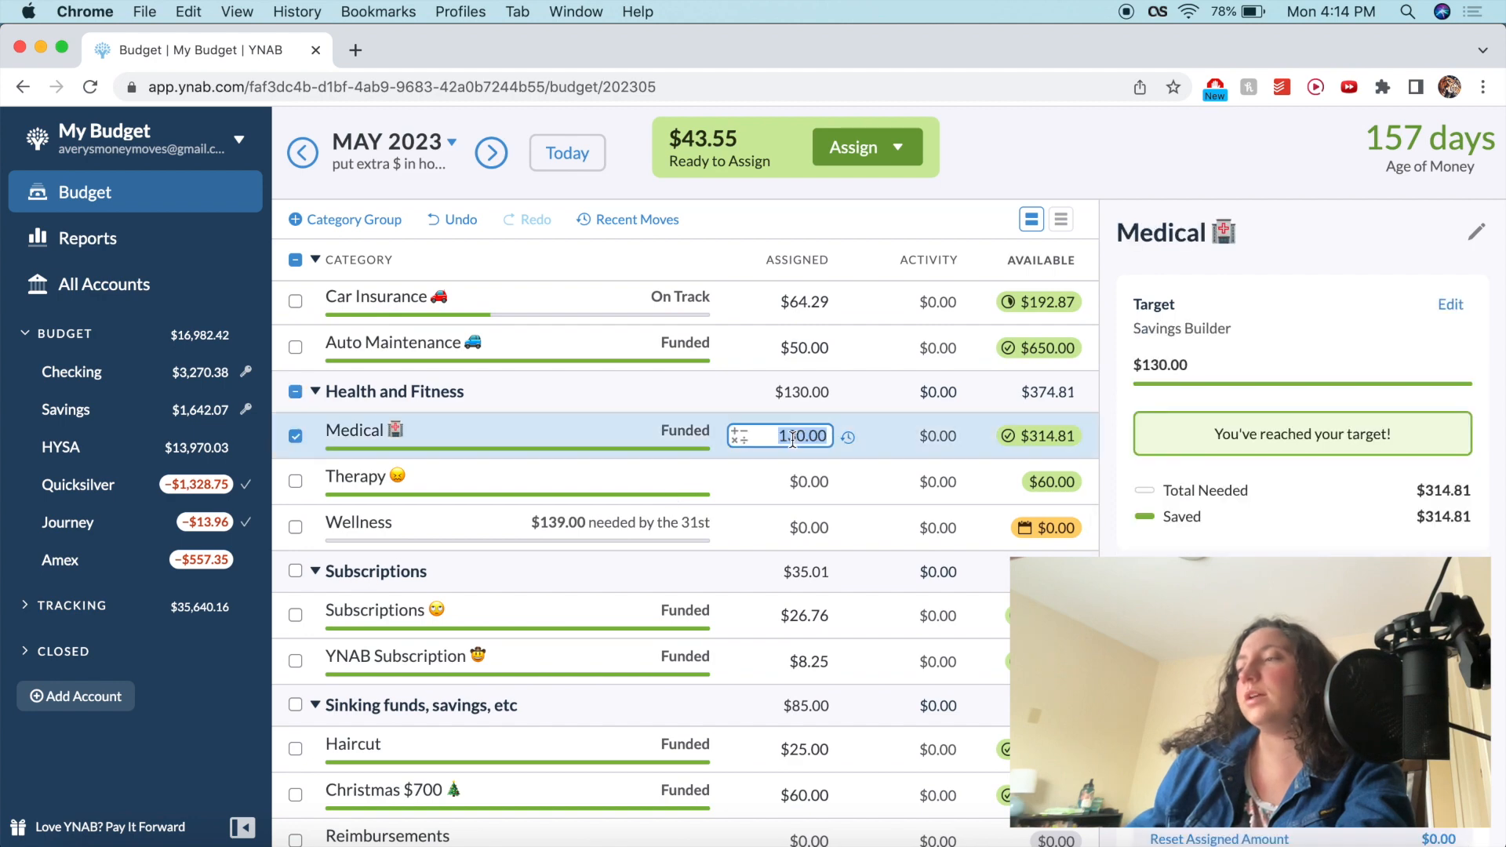
{"action": "type", "text": "+43.55"}
{"action": "key", "text": "Return"}
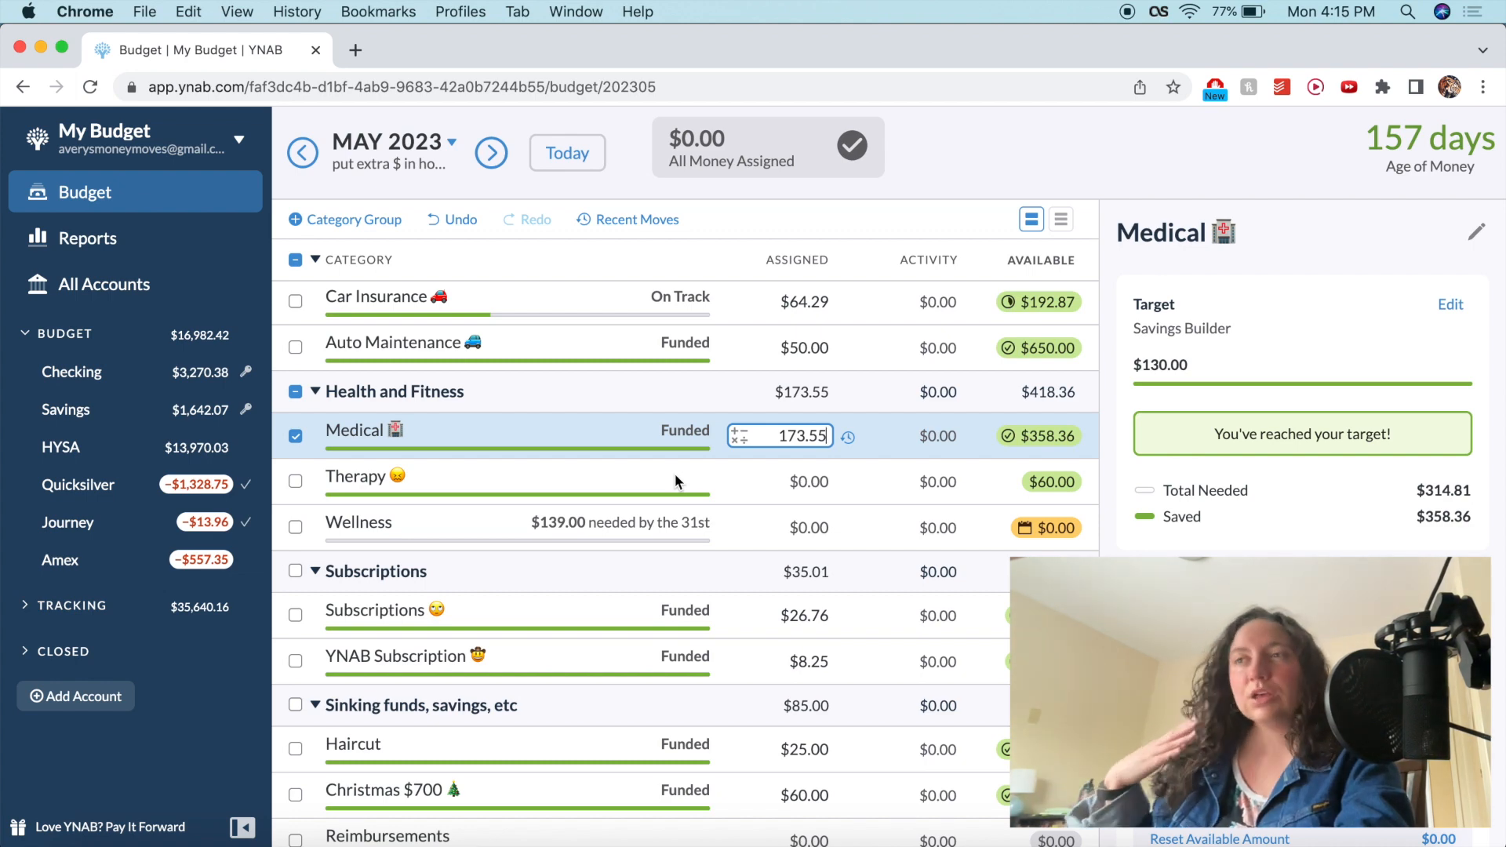
{"action": "scroll", "coordinate": [674, 474], "scroll_direction": "down", "scroll_amount": 5}
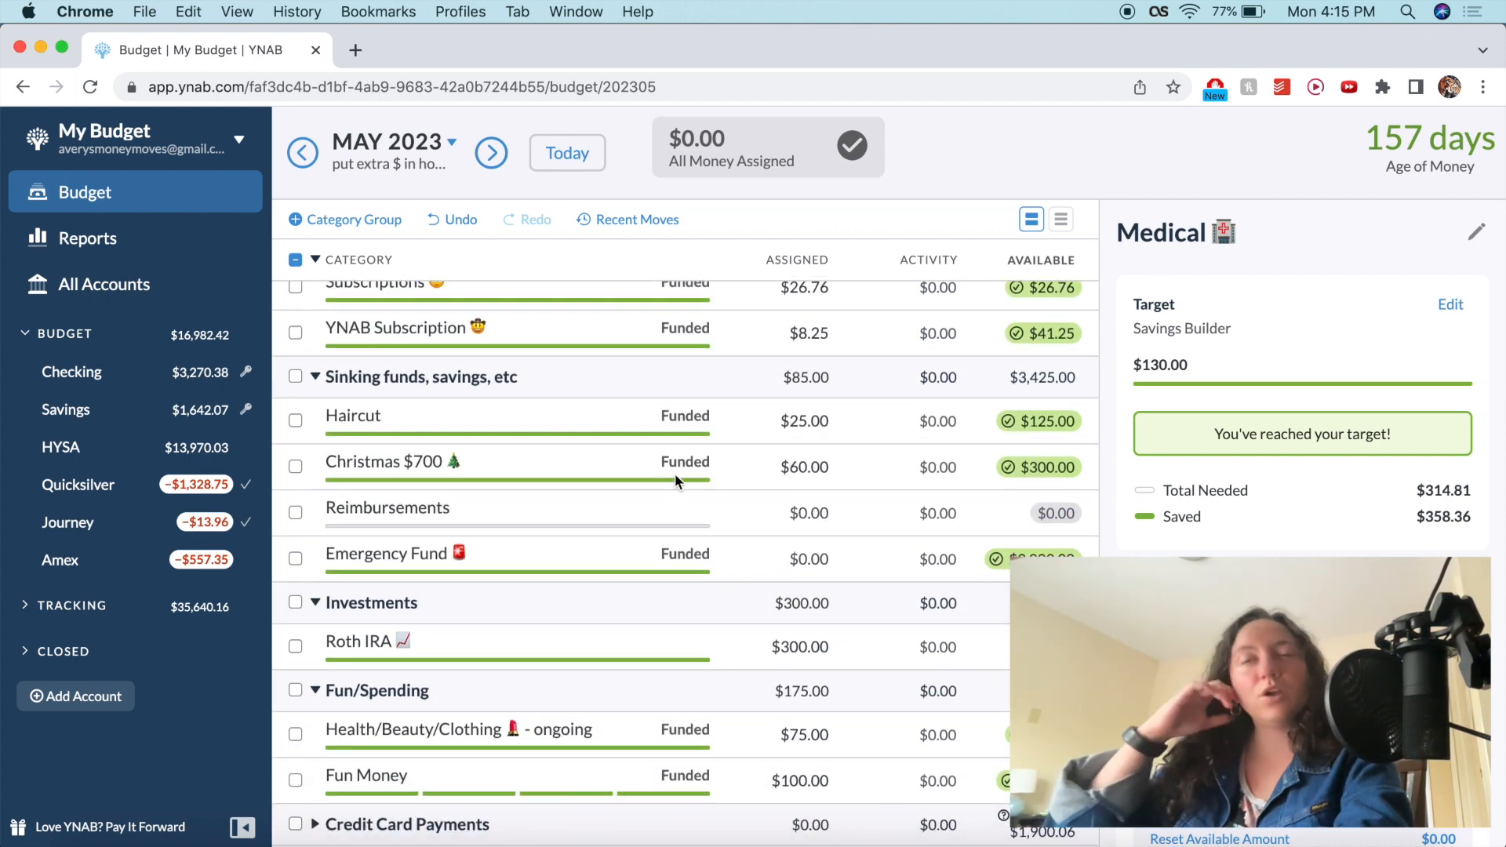